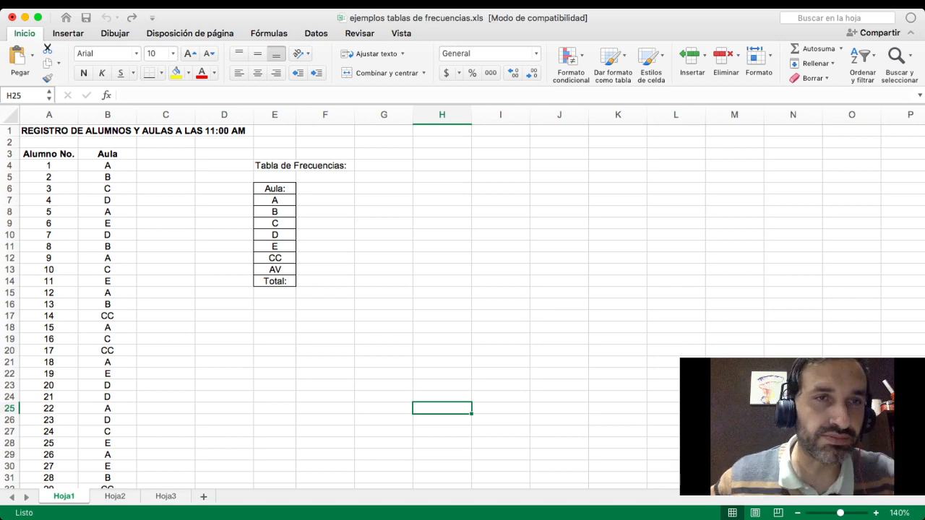
- Examine the student register's title, the Aula column down to the last student, and the classroom categories in the frequency table
left_click_drag(108, 154, 108, 478)
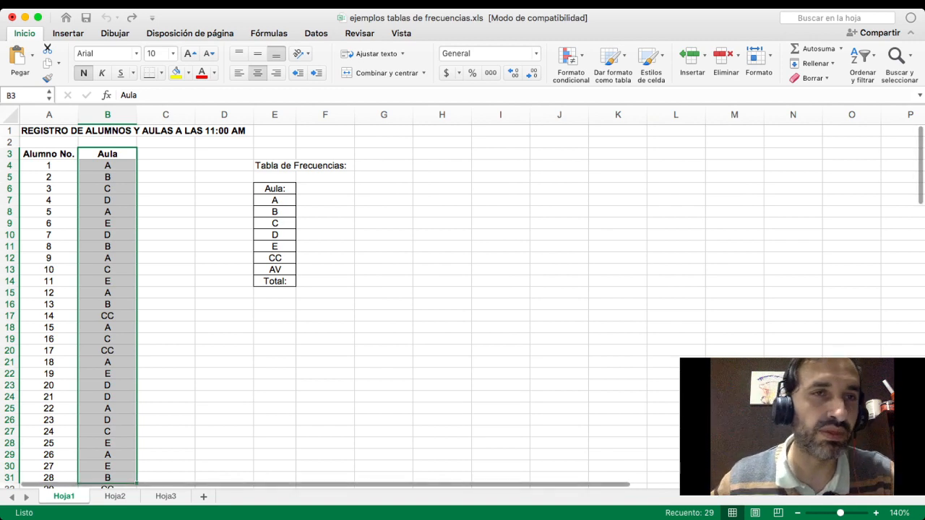
scroll(463, 303, "down", 1)
scroll(463, 304, "up", 1)
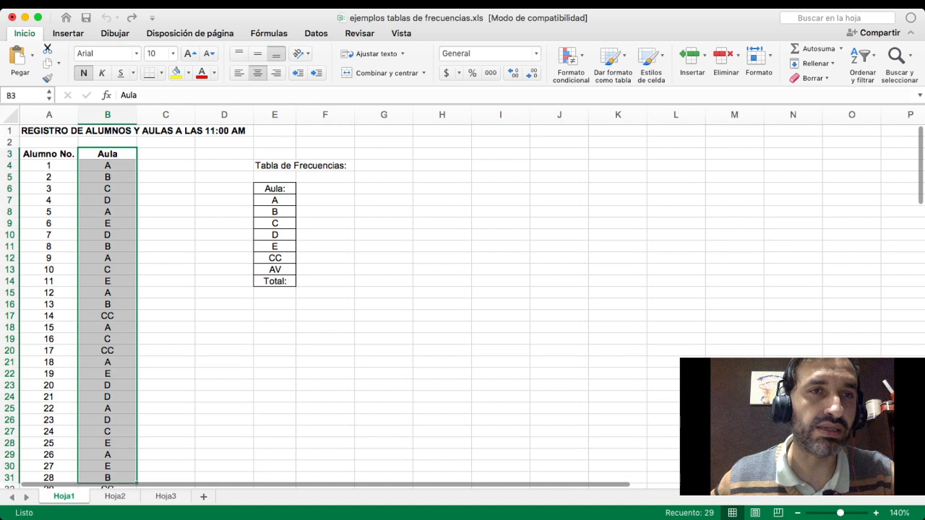
left_click_drag(44, 131, 224, 131)
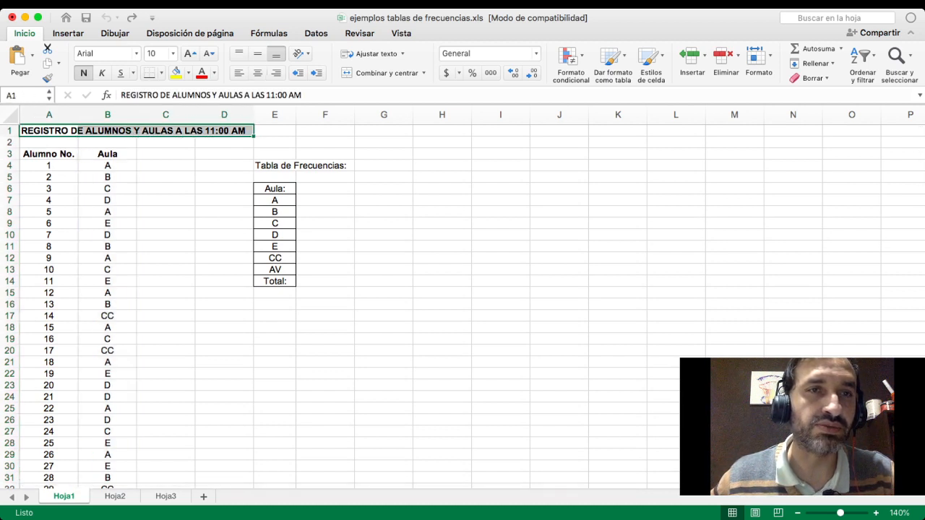
left_click(107, 154)
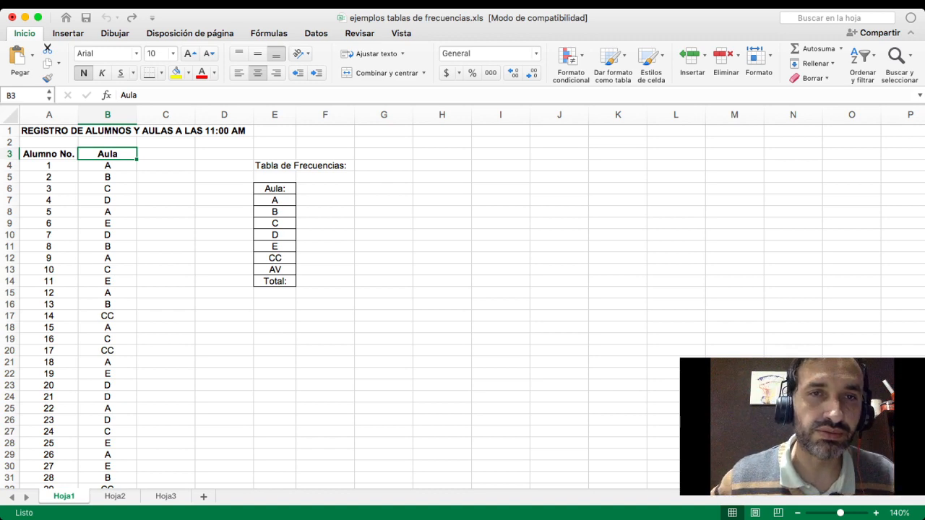
left_click_drag(274, 200, 275, 269)
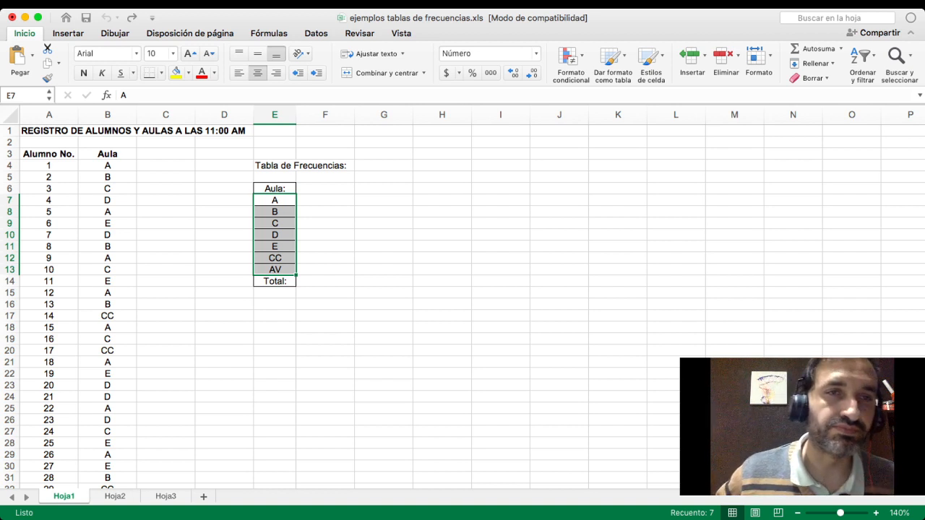
left_click(108, 165)
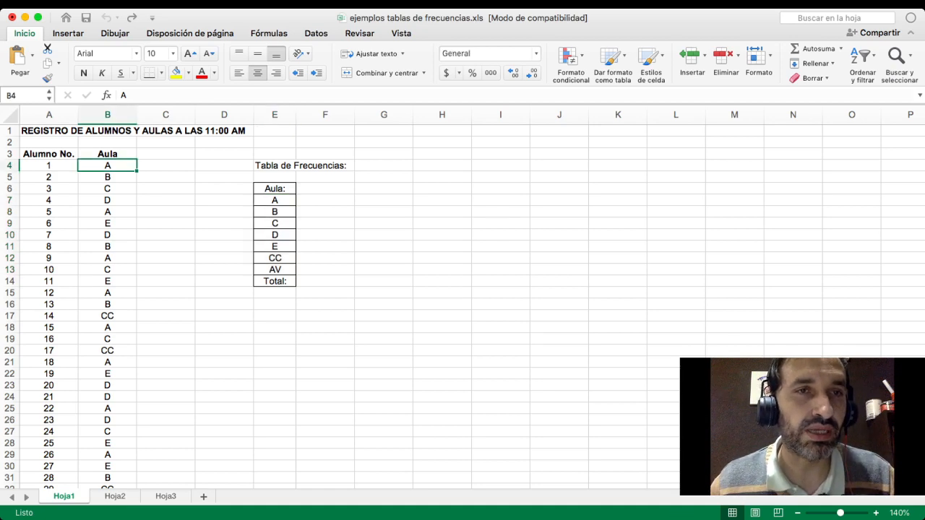
left_click(108, 177)
scroll(463, 307, "down", 20)
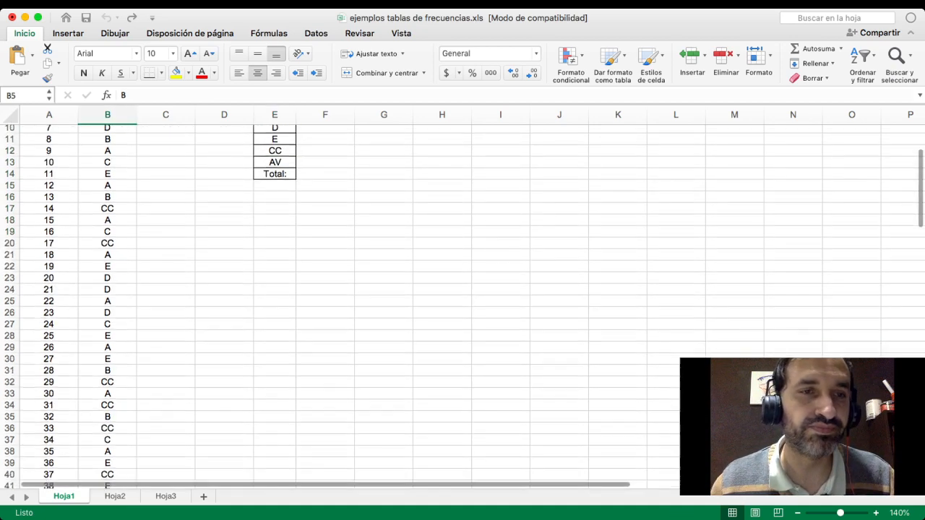
scroll(462, 308, "down", 20)
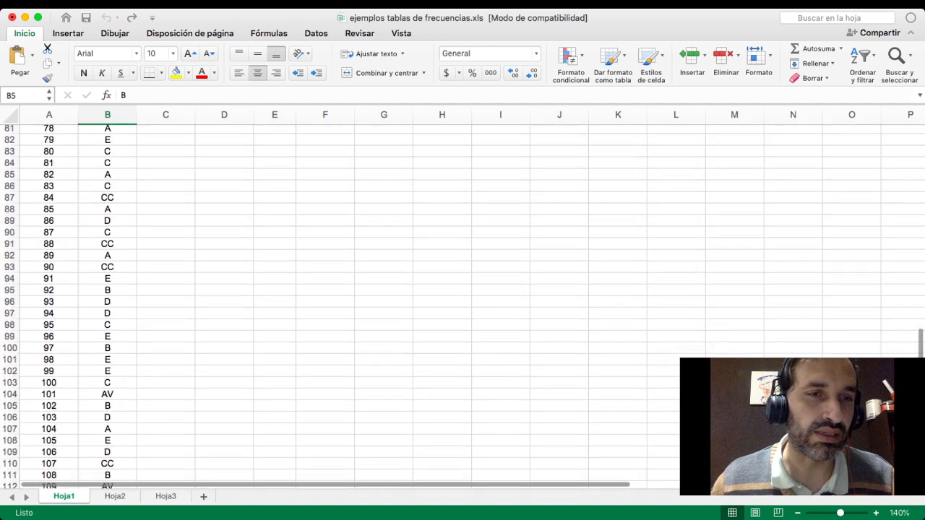
left_click(48, 425)
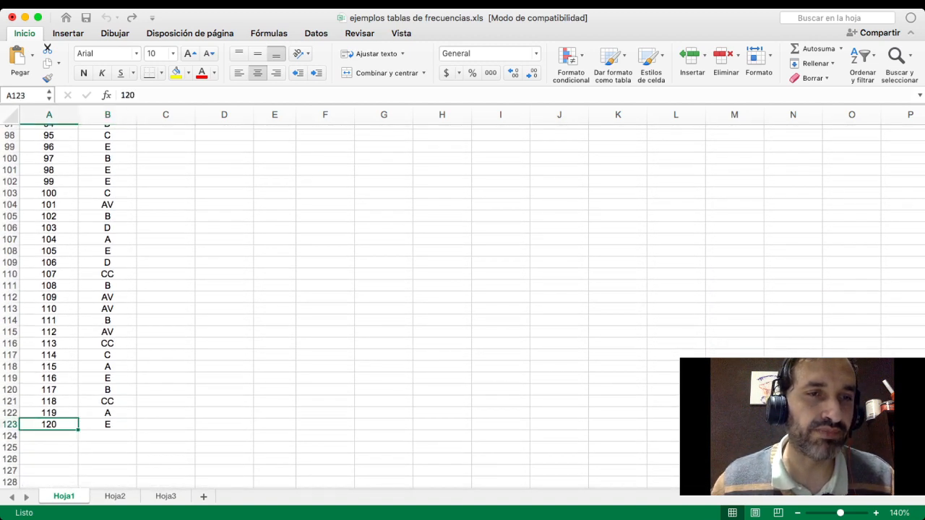
scroll(462, 307, "up", 20)
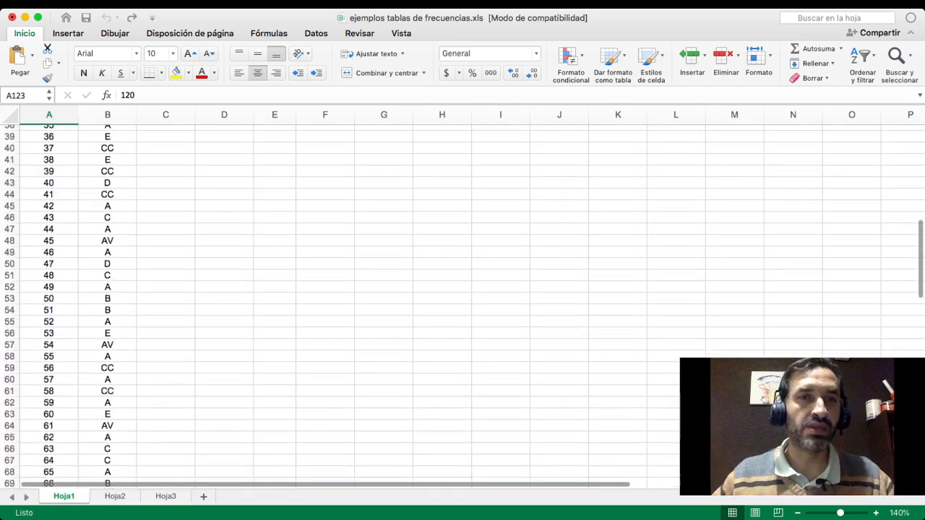
scroll(463, 307, "up", 20)
left_click(384, 131)
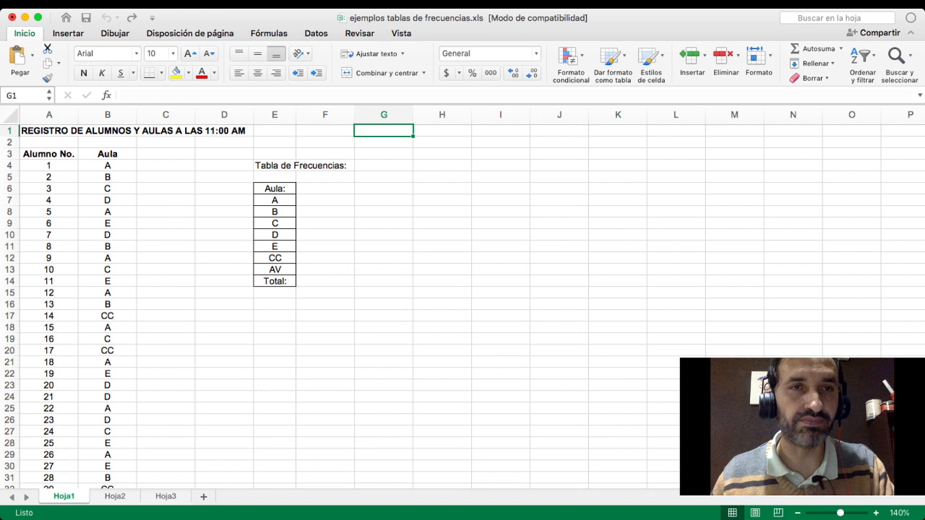
- Enter the label N= in cell C3 and the number of students, 120, in cell D3
left_click(166, 166)
left_click(166, 154)
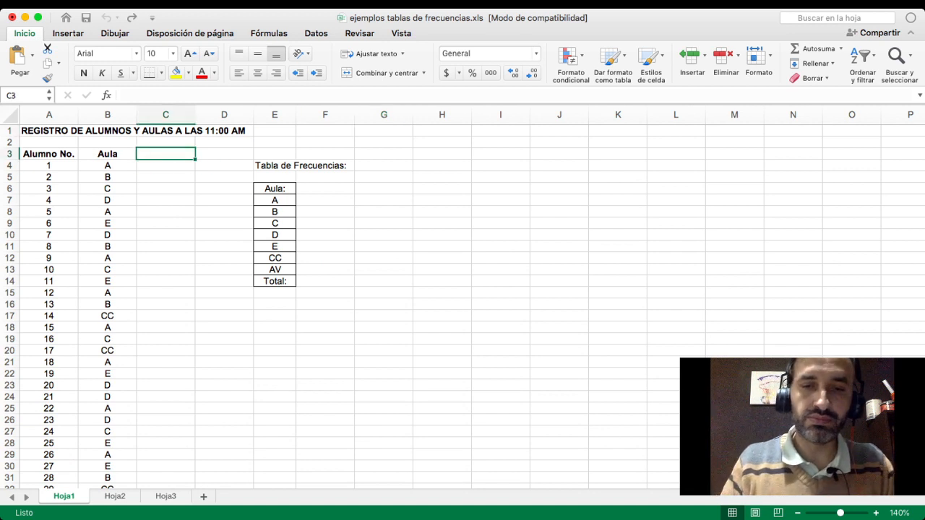
type("N")
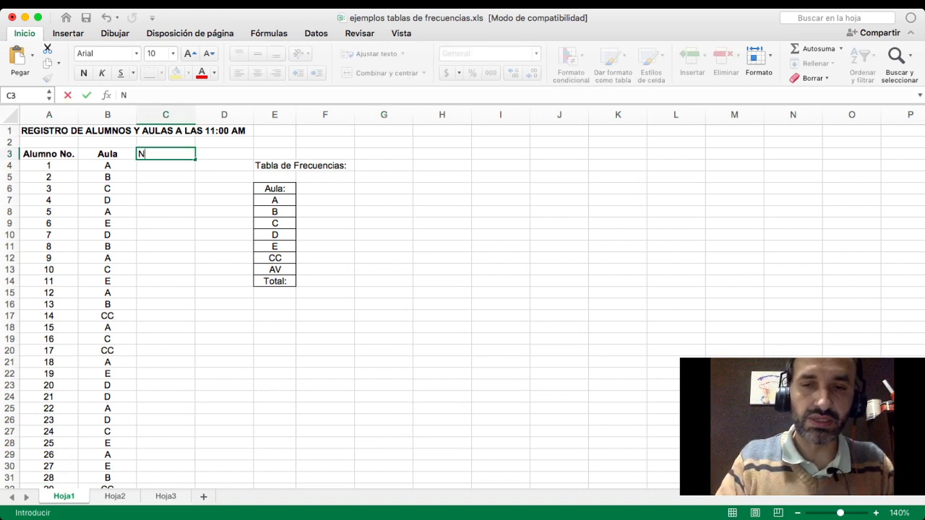
type("=")
key("Right")
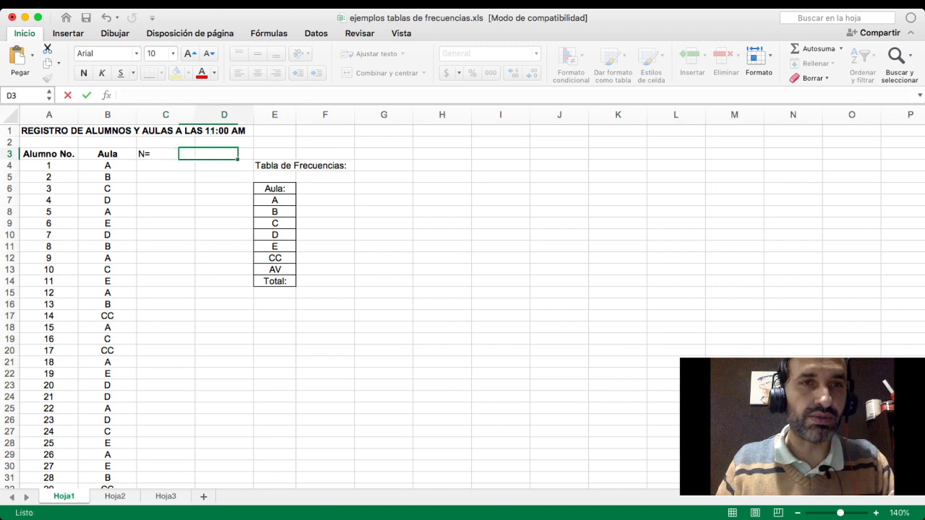
type("12")
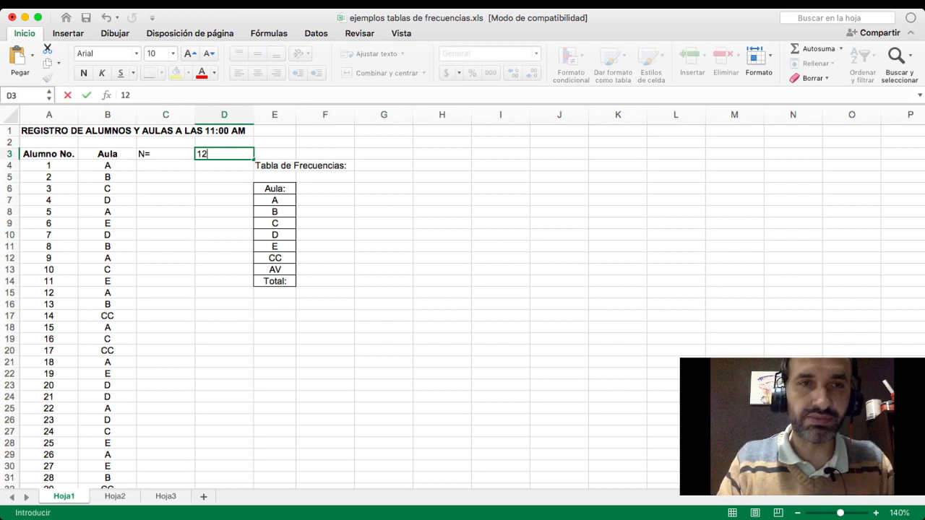
type("0")
key("Left")
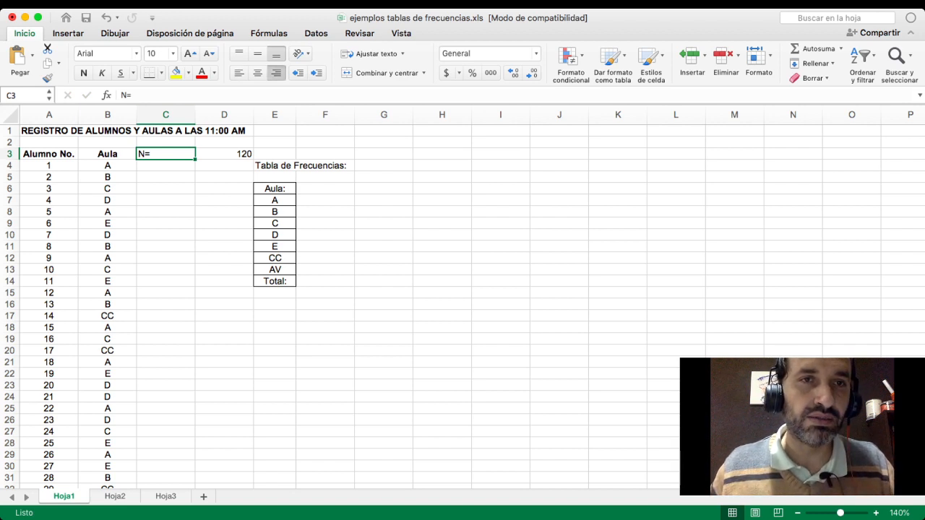
- Right-align the N= label in C3 and left-align the value 120 in D3
left_click(276, 73)
key("Right")
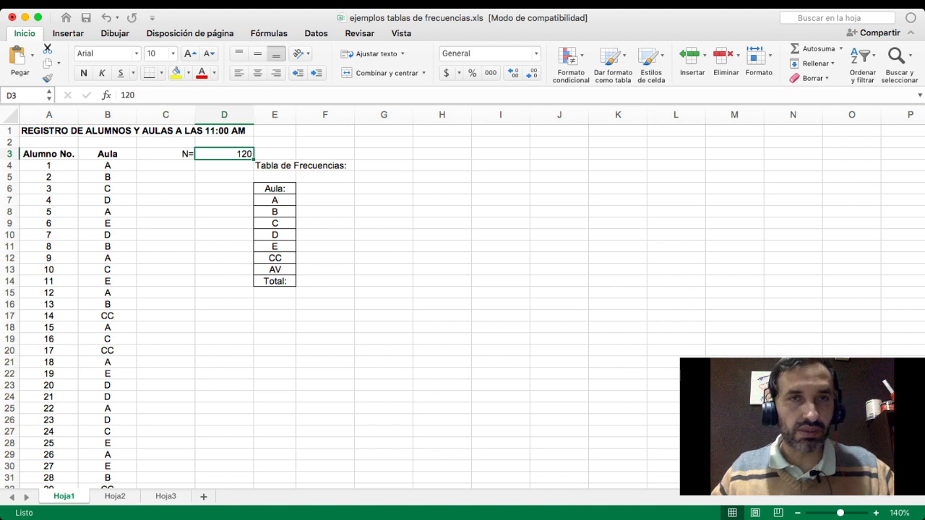
left_click(238, 72)
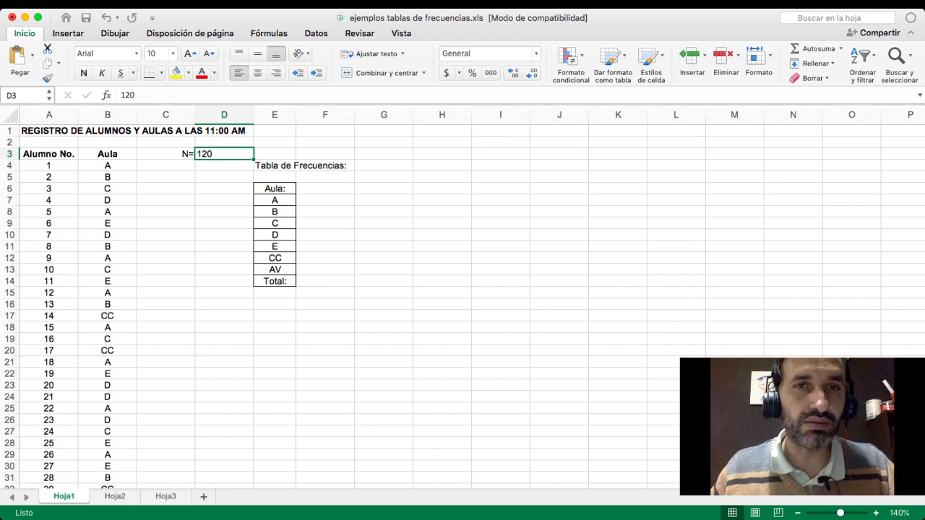
- Review the register's title and match the first three student numbers with their classrooms in the Aula column
left_click(325, 188)
left_click(165, 188)
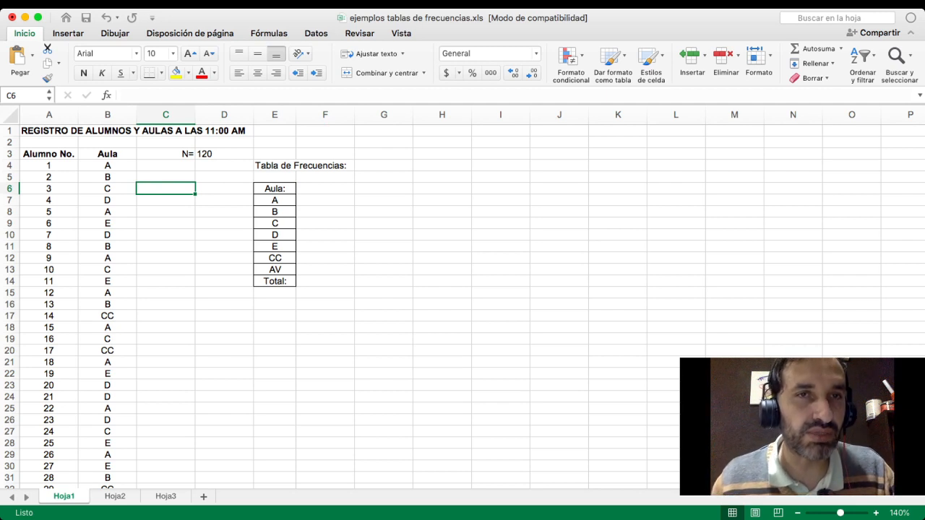
left_click(82, 130)
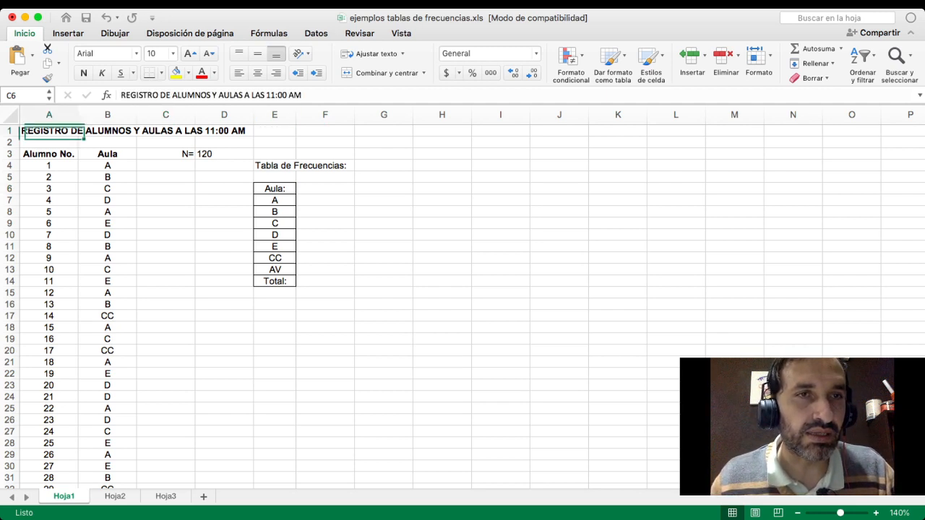
left_click(225, 131)
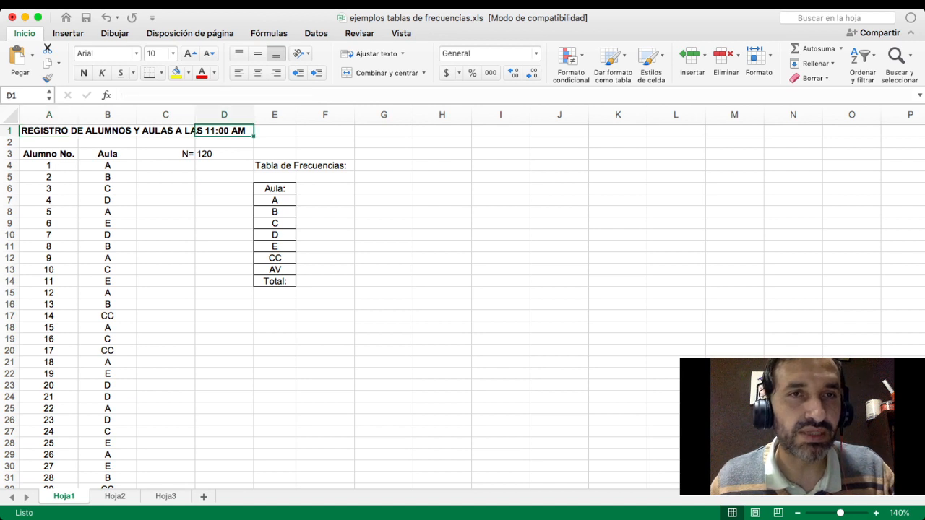
left_click(49, 165)
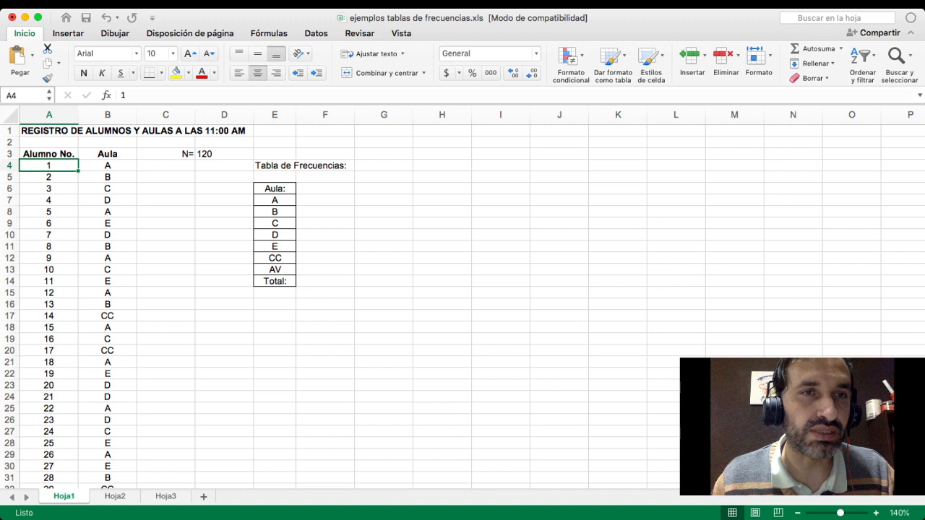
left_click(108, 165)
left_click(50, 177)
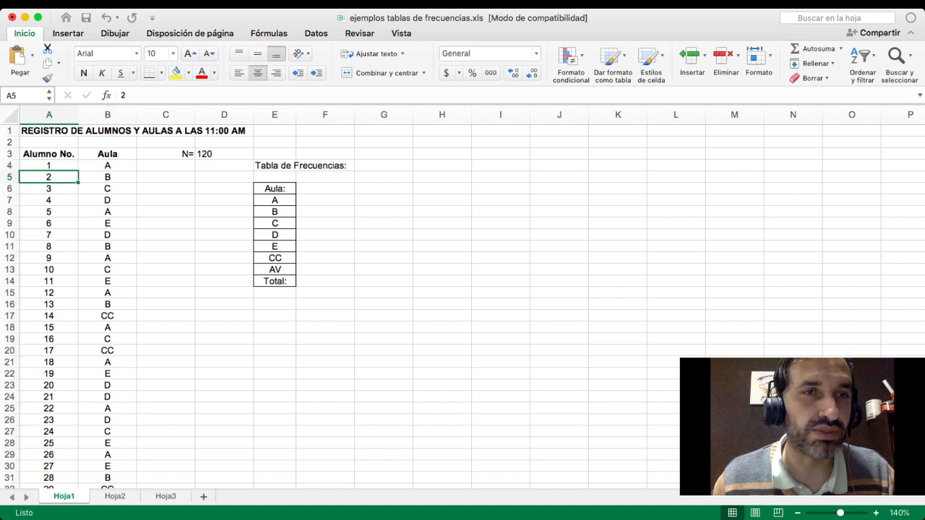
left_click(108, 177)
left_click(49, 189)
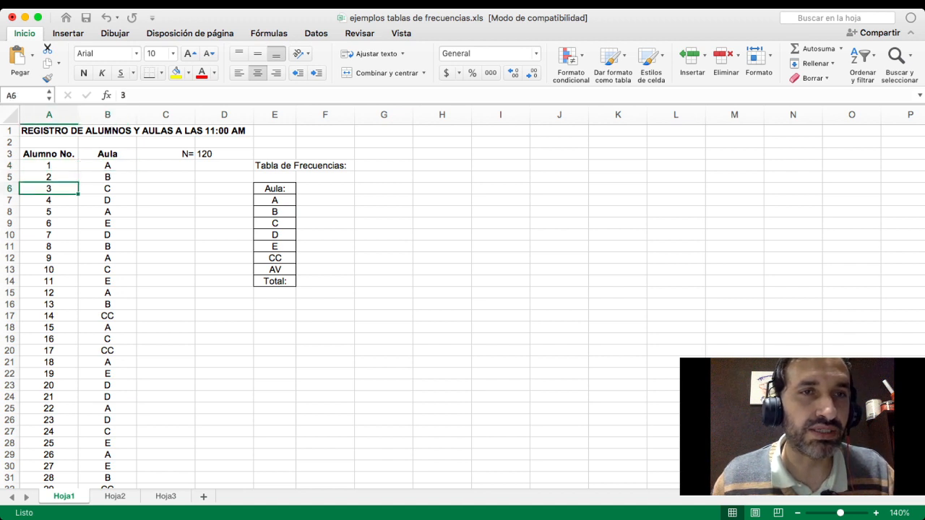
left_click(108, 189)
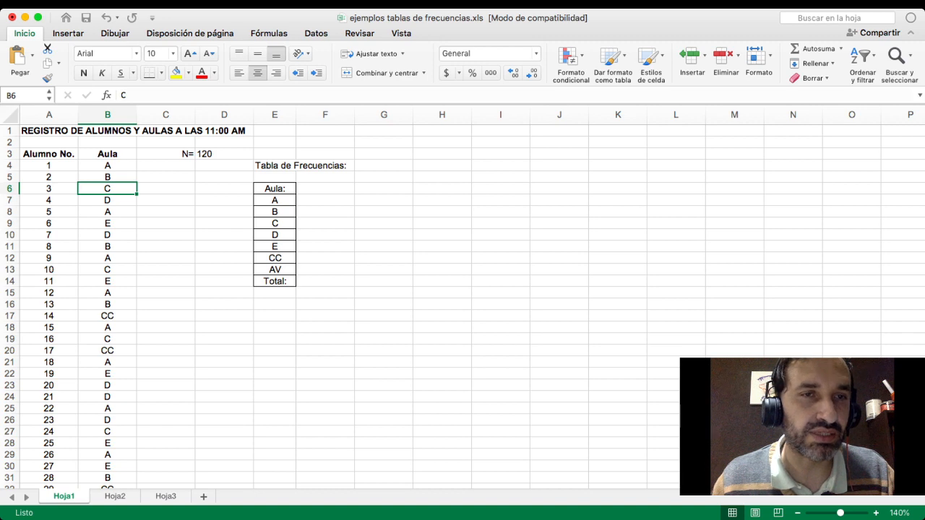
scroll(463, 307, "down", 5)
scroll(462, 306, "up", 5)
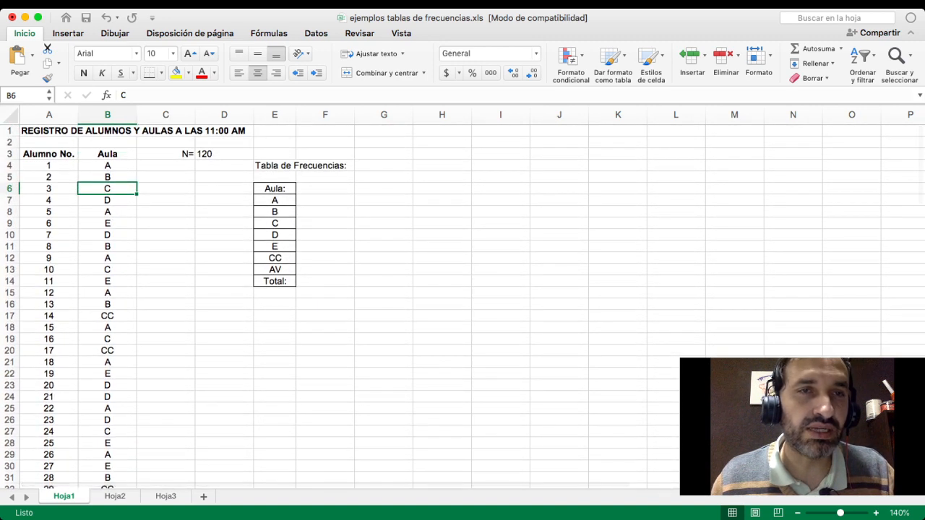
- Trace the occurrences of classroom A in the Aula column from row 4 down to row 21
left_click(107, 165)
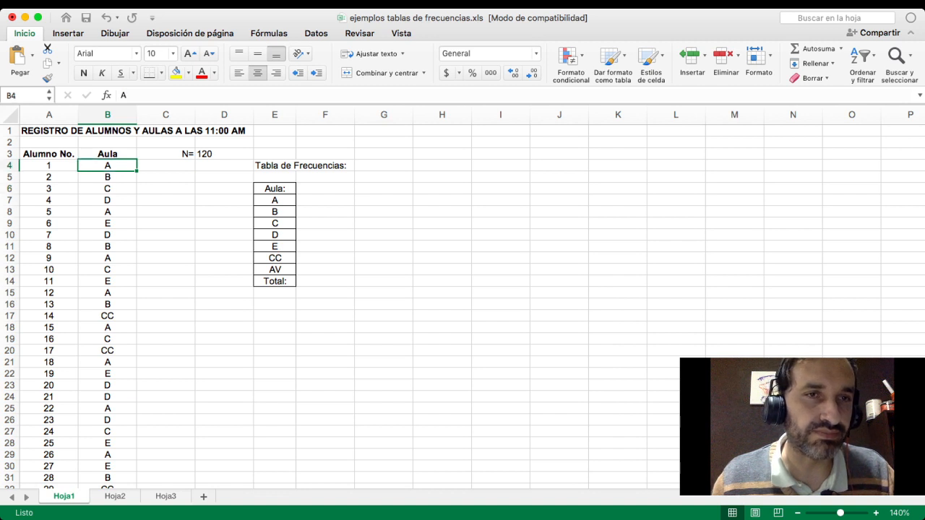
left_click(108, 212)
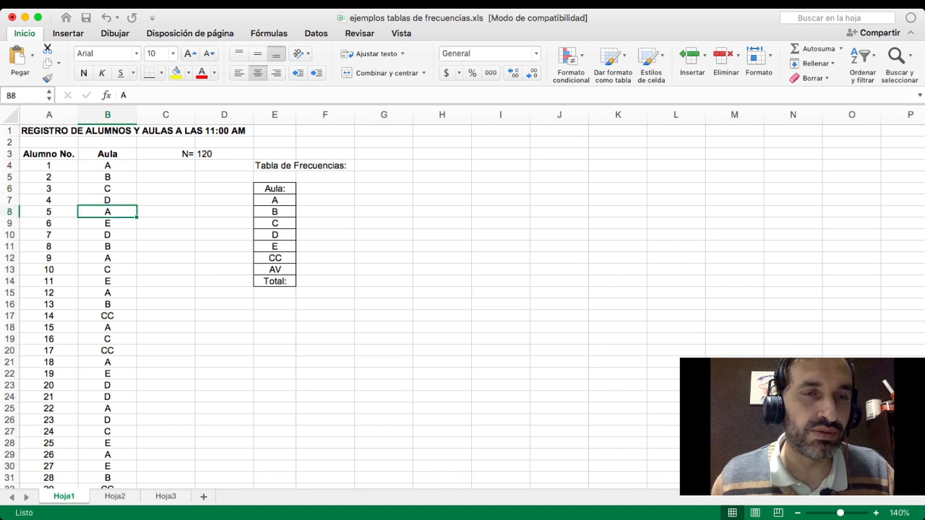
left_click(108, 258)
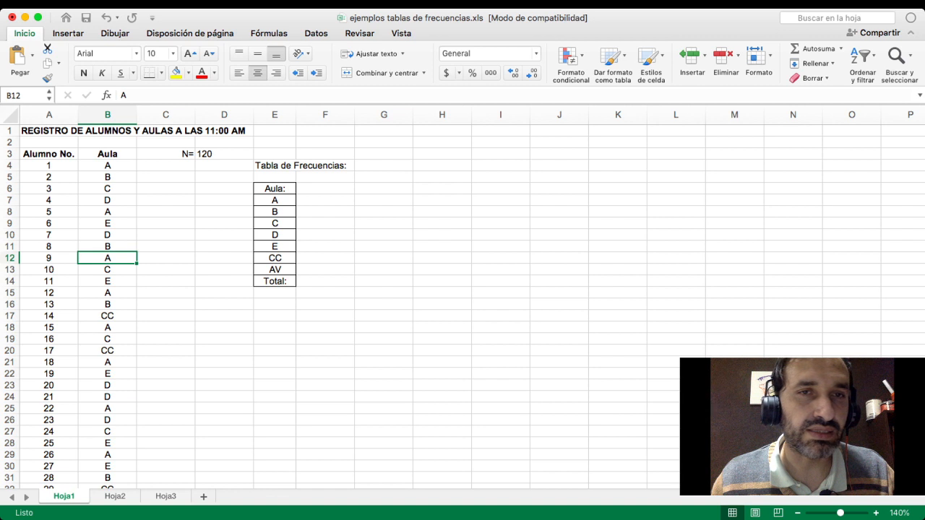
left_click(108, 165)
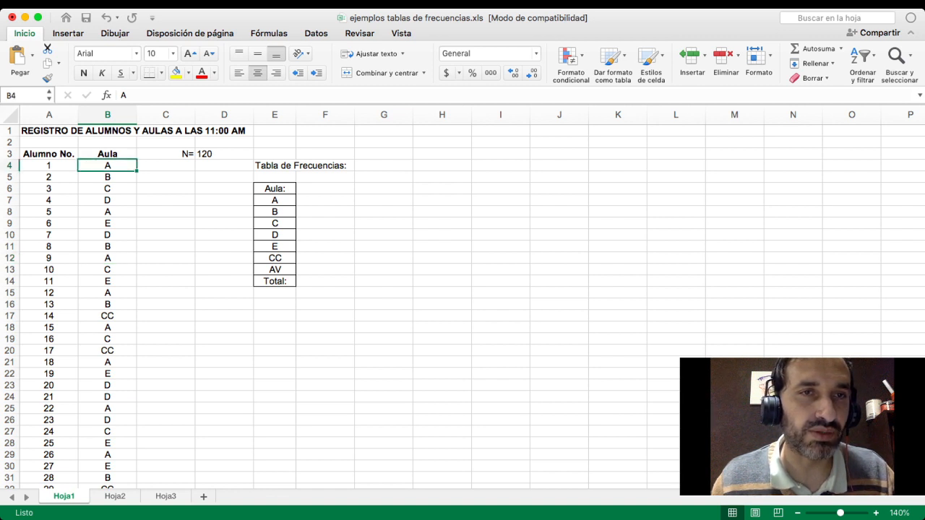
left_click(108, 212)
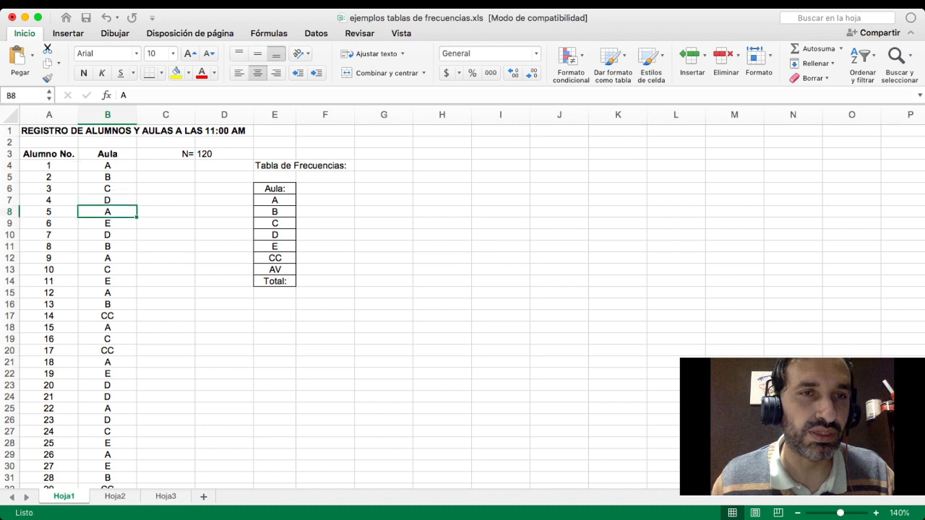
left_click(108, 258)
left_click(108, 292)
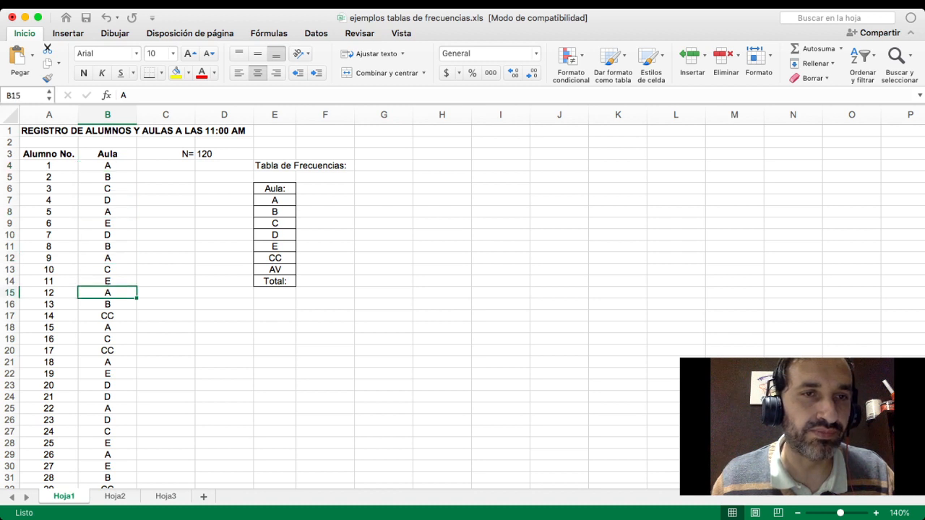
left_click(107, 328)
left_click(108, 362)
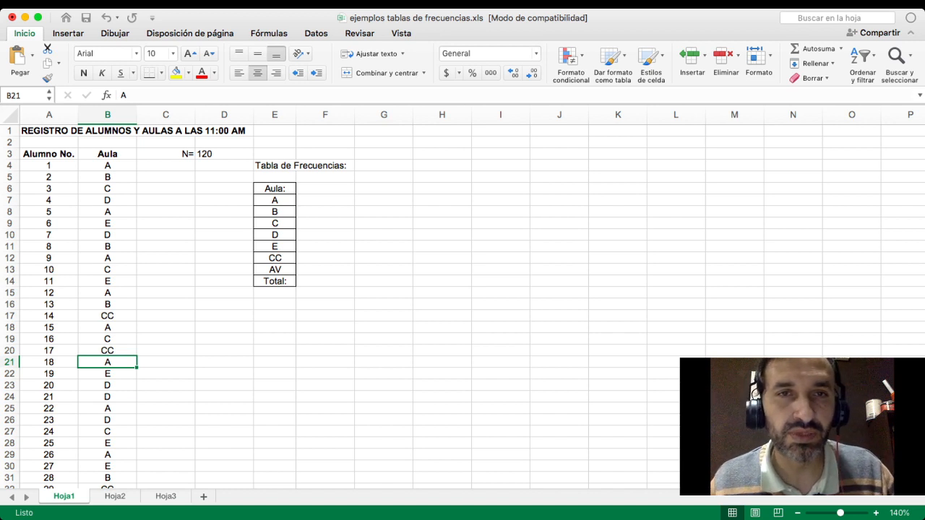
- Move the bordered classroom list from E6:E14 down one row to E7:E15
left_click(325, 189)
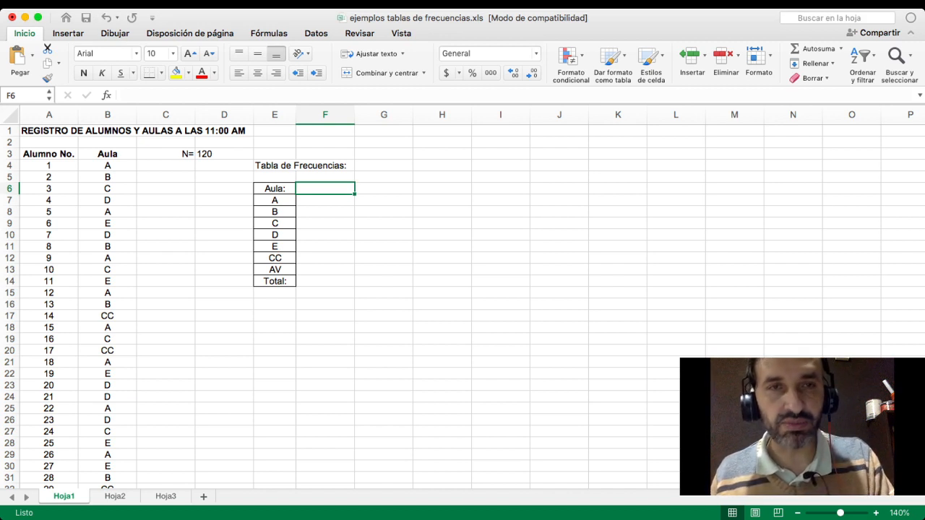
left_click(326, 177)
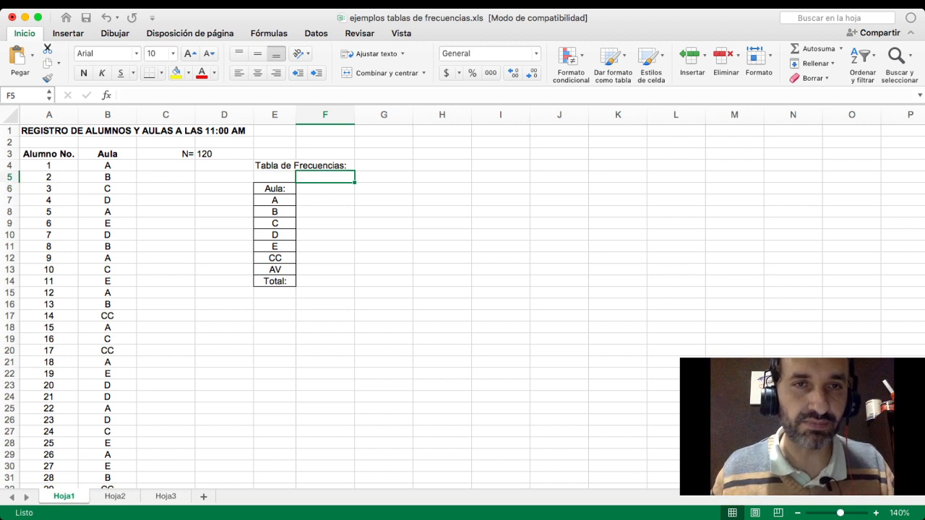
left_click_drag(275, 189, 274, 281)
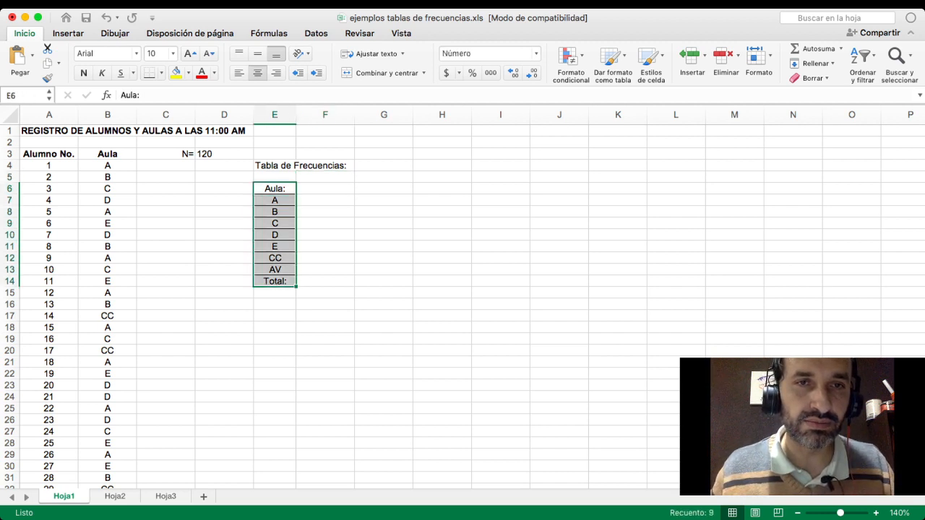
mouse_move(296, 235)
left_mouse_down()
mouse_move(304, 245)
mouse_move(290, 236)
mouse_move(291, 244)
left_mouse_up()
- Enter the column header Frec. Absoluta in cell F6
left_click(325, 189)
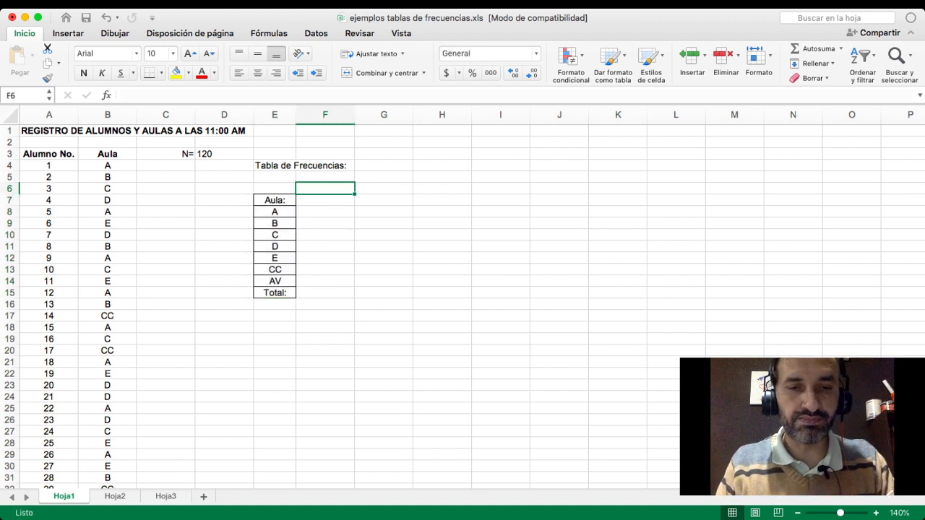
type("Frecuencia")
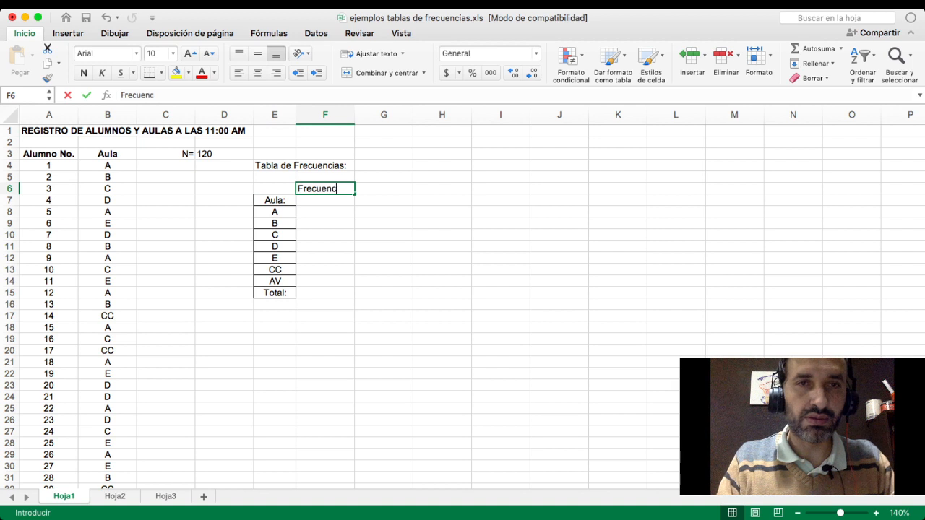
key("BackSpace")
key("BackSpace")
key("BackSpace")
key("BackSpace")
key("BackSpace")
key("BackSpace")
key("BackSpace")
key("BackSpace")
key("BackSpace")
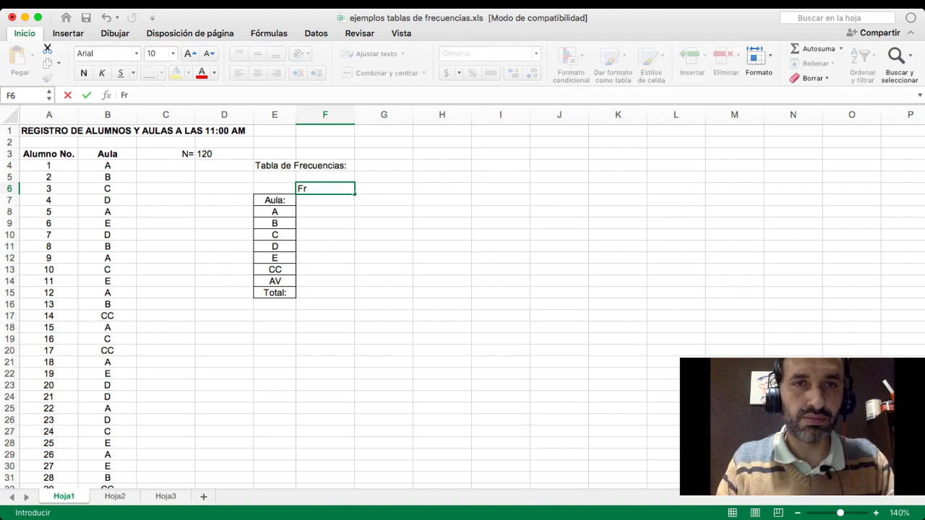
type("ec. ")
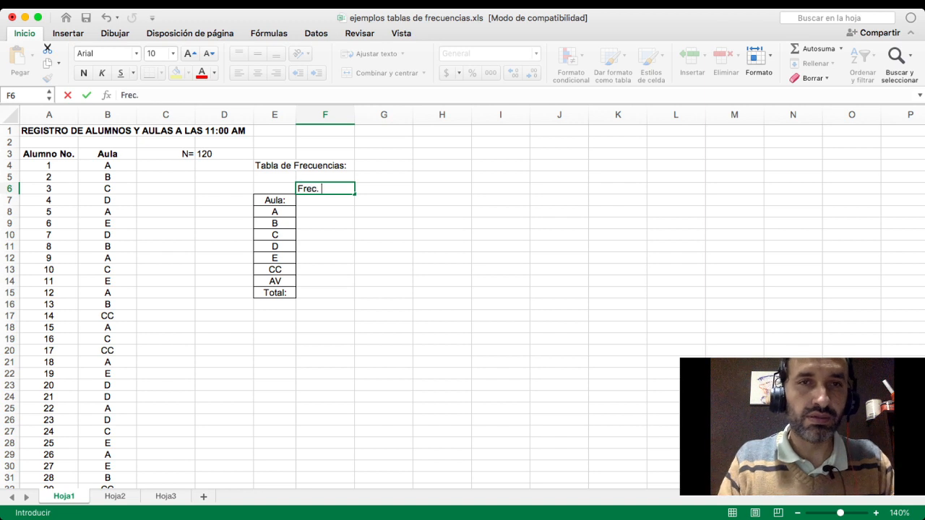
type("Absolut")
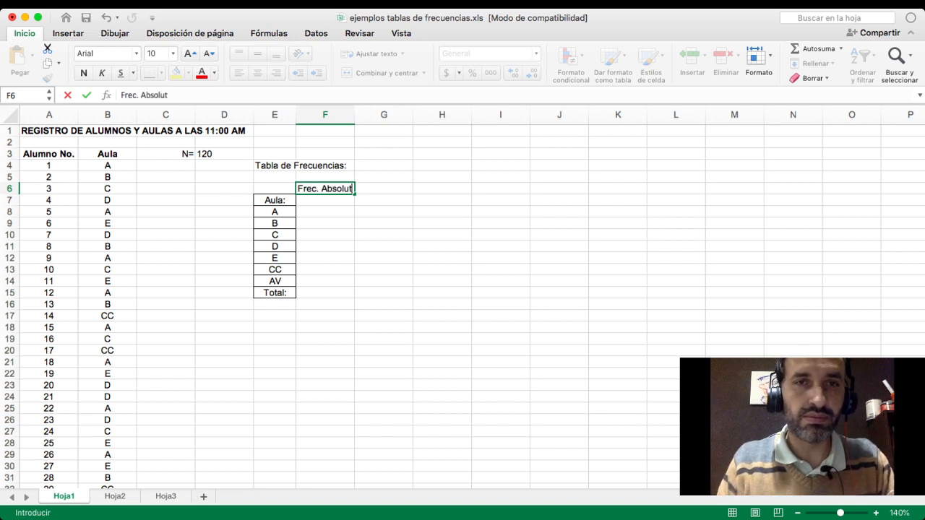
type("a")
key("Return")
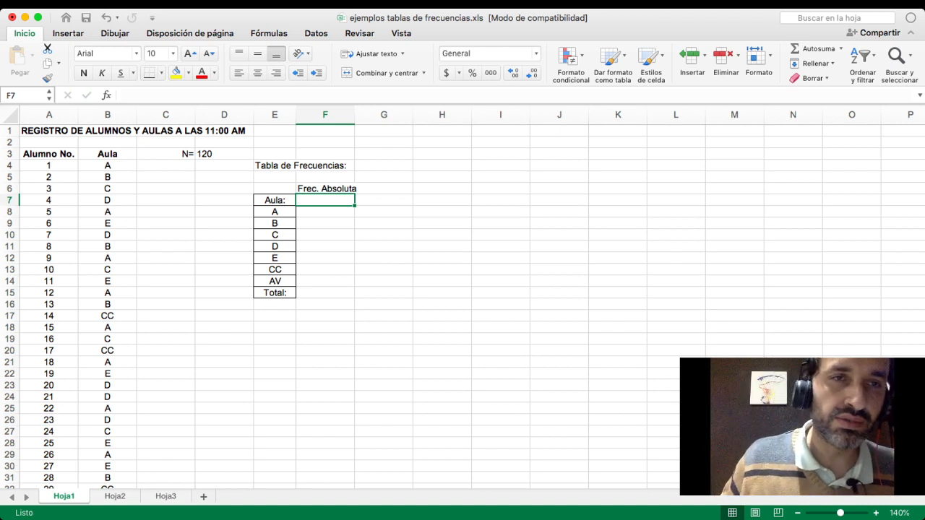
left_click_drag(107, 165, 107, 223)
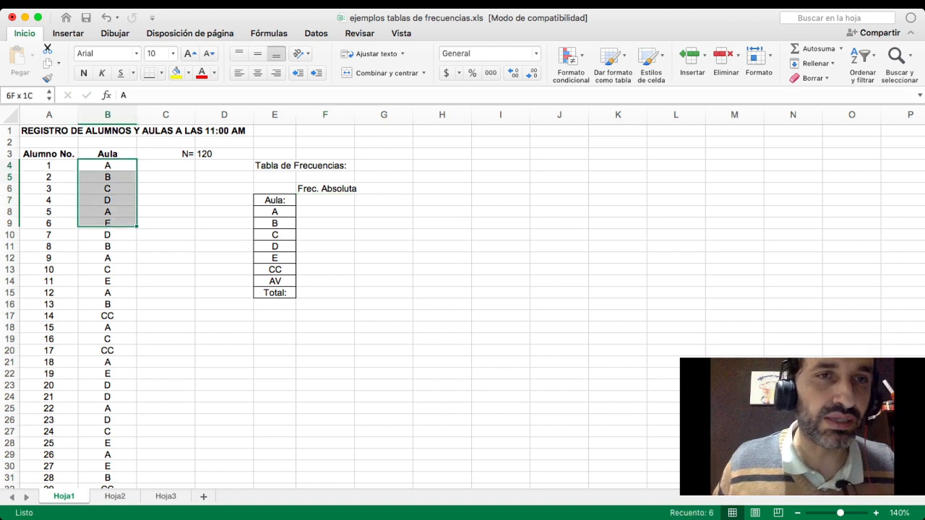
left_click(165, 223)
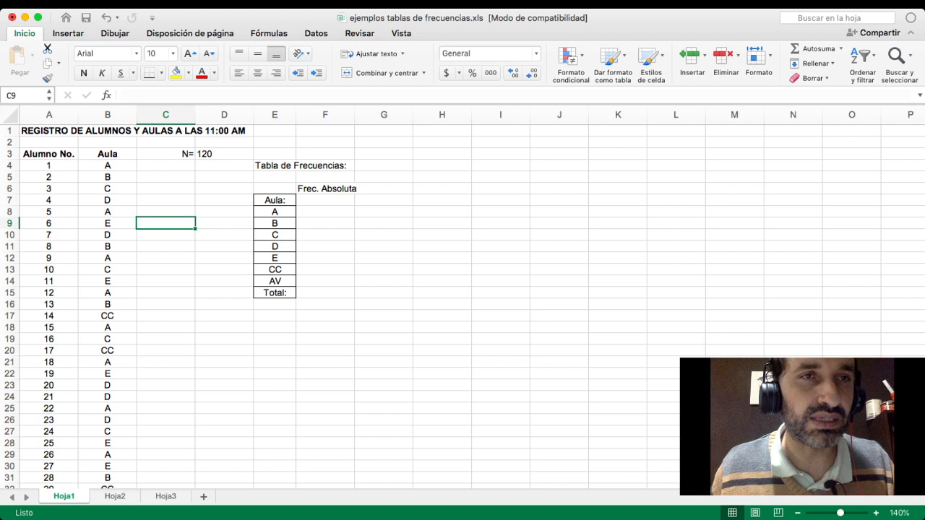
left_click_drag(44, 131, 246, 131)
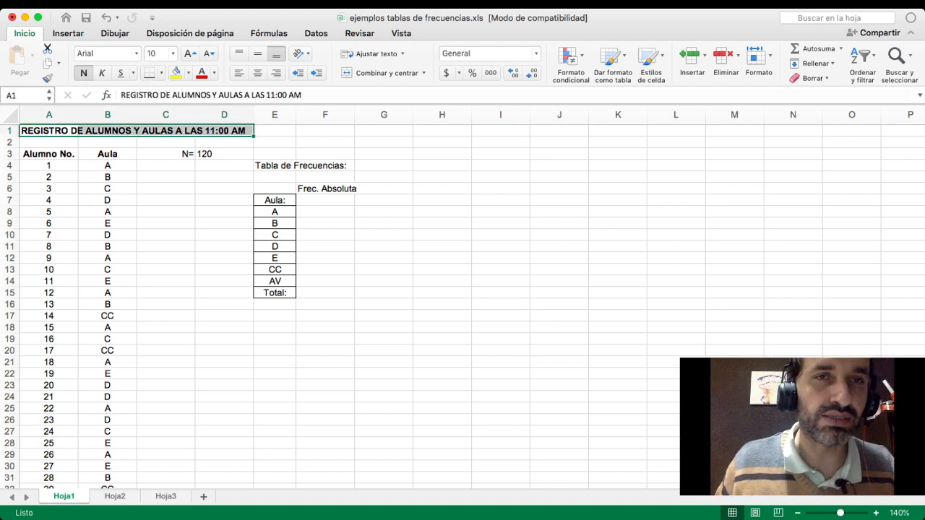
left_click(224, 235)
- Enter the symbol ni in cell F7, with the i reduced to font size 8
left_click(326, 200)
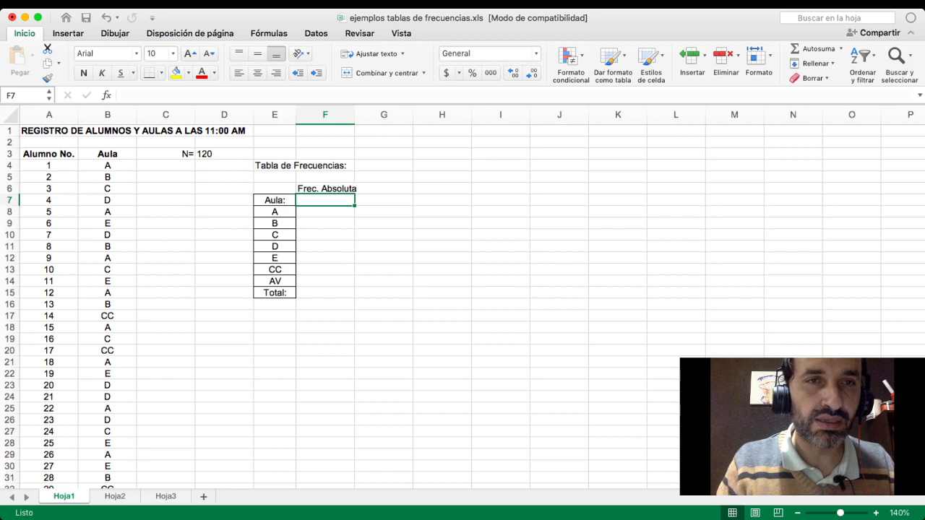
type("n")
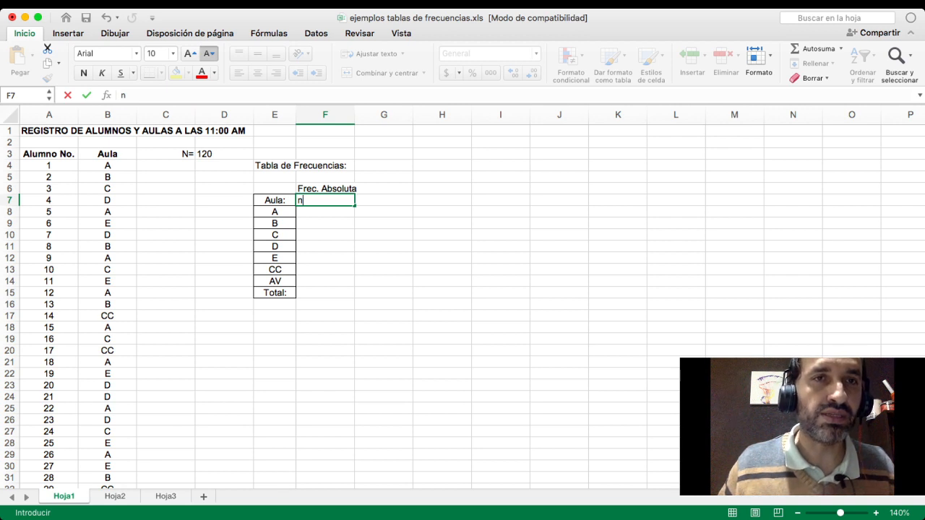
left_click(209, 53)
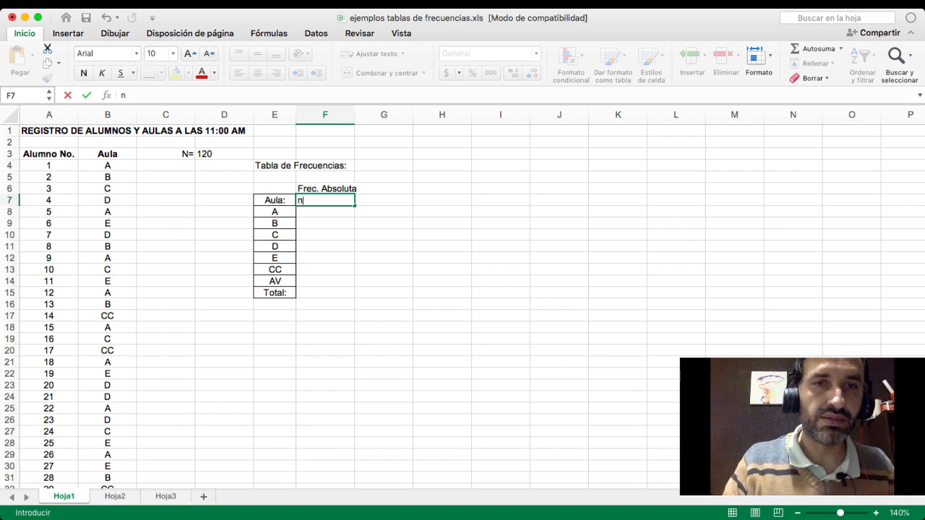
left_click(209, 54)
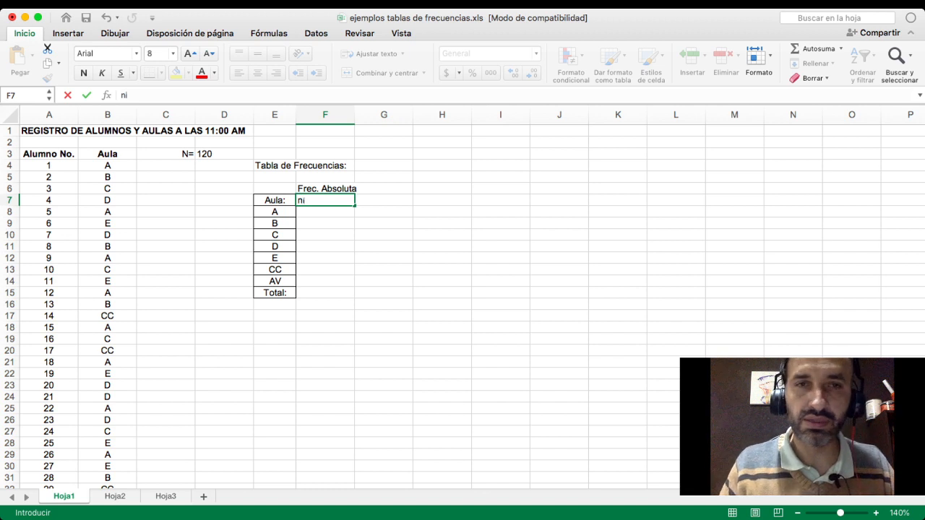
key("Return")
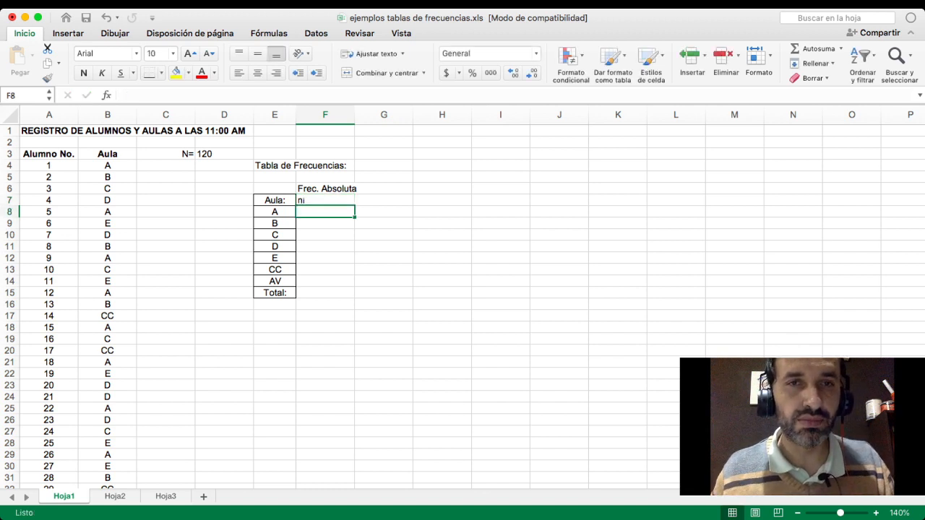
- Center-align the absolute frequency cells from F7 to F15
key("Up")
key("shift+Down")
key("shift+Down")
key("shift+Down")
key("shift+Down")
key("shift+Down")
key("shift+Down")
key("shift+Down")
key("shift+Down")
key("shift+Up")
key("shift+Down")
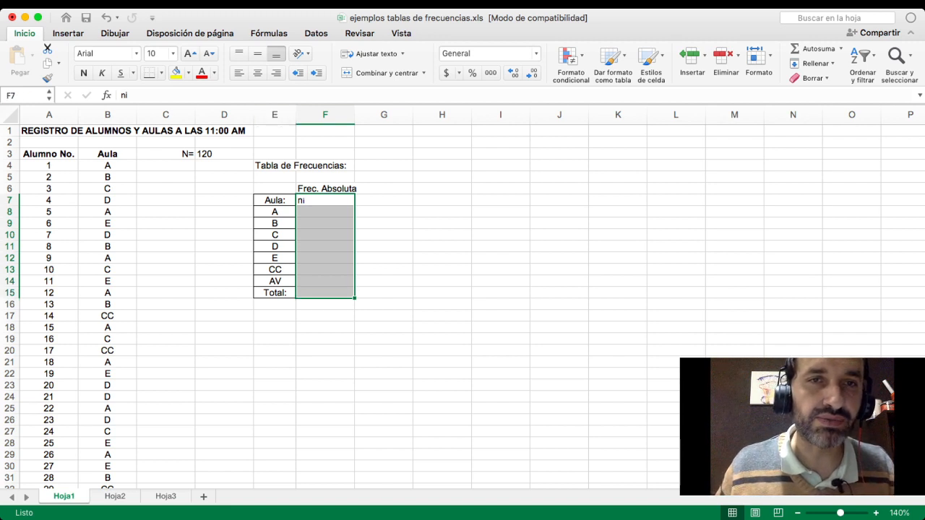
left_click(258, 73)
key("Down")
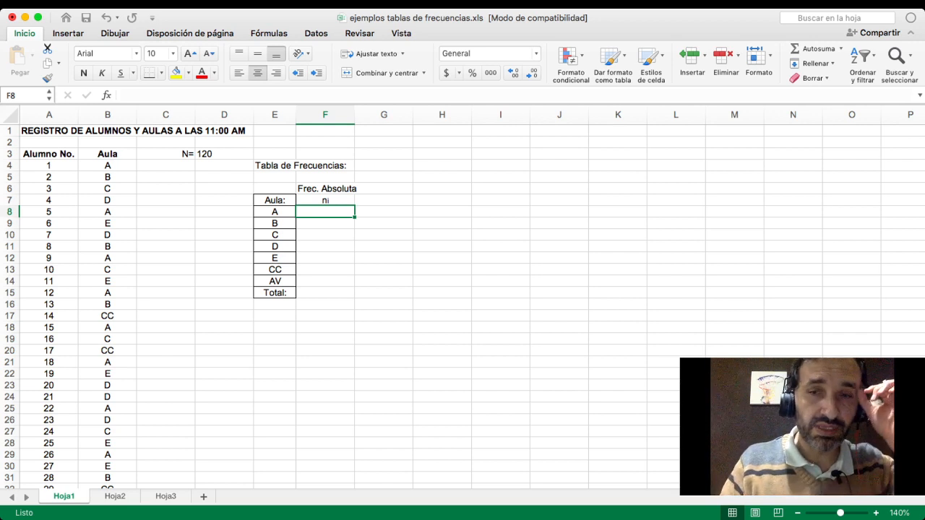
- Try referencing the whole Aula column data in cell F8 with the formula =B4:B123
type("=")
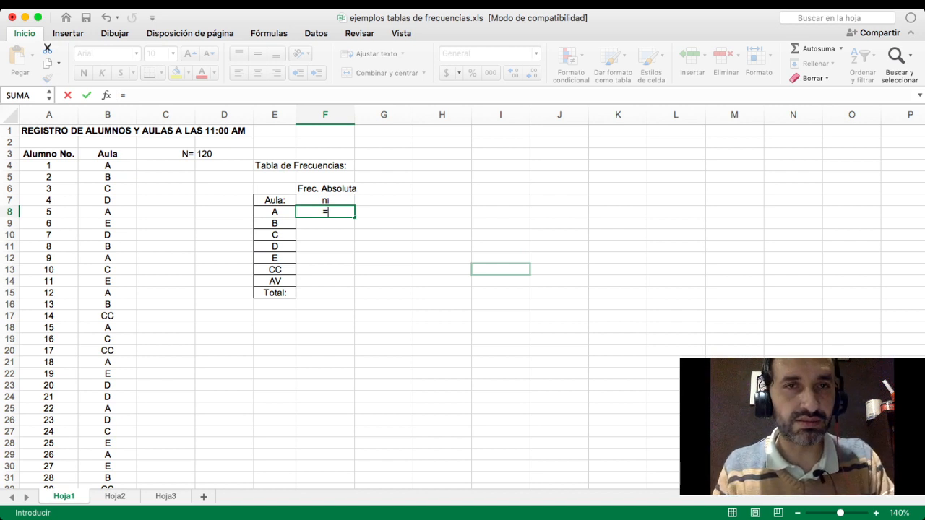
type("B")
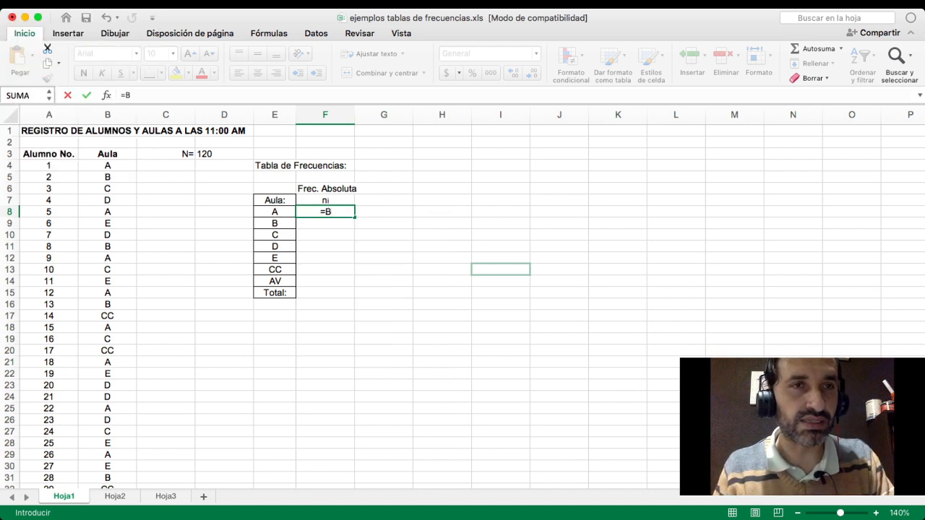
type("4:")
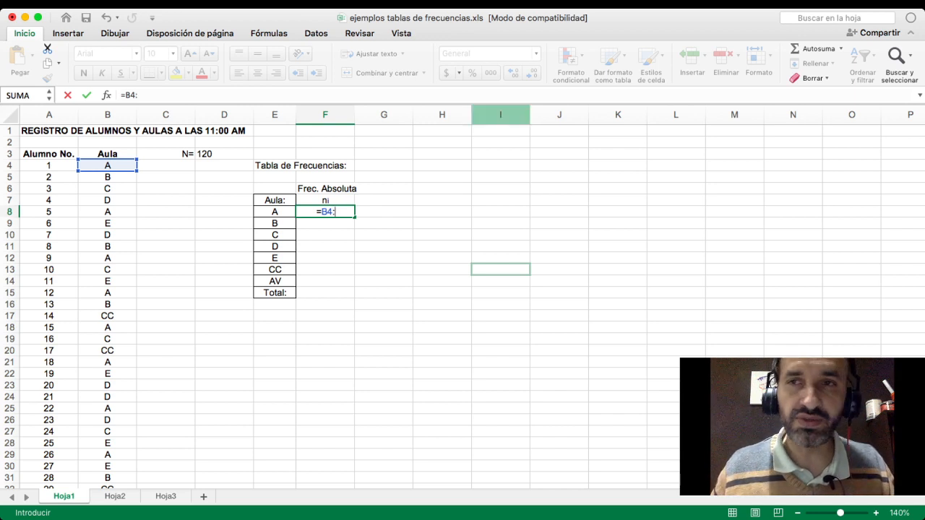
scroll(463, 304, "down", 20)
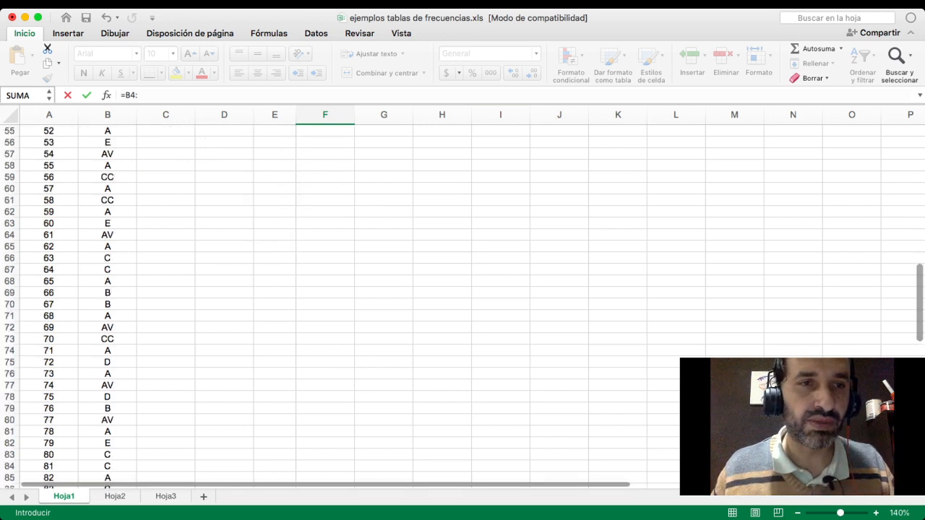
scroll(462, 303, "down", 1)
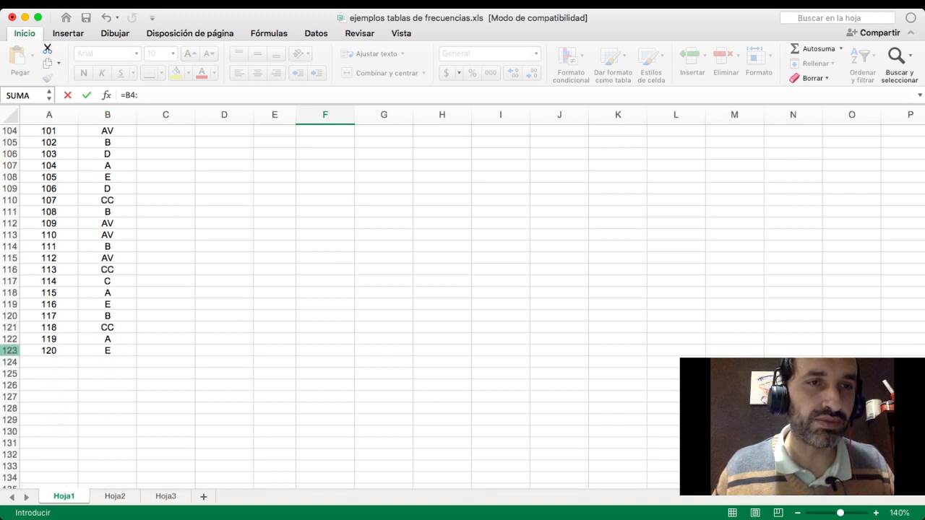
scroll(463, 303, "up", 15)
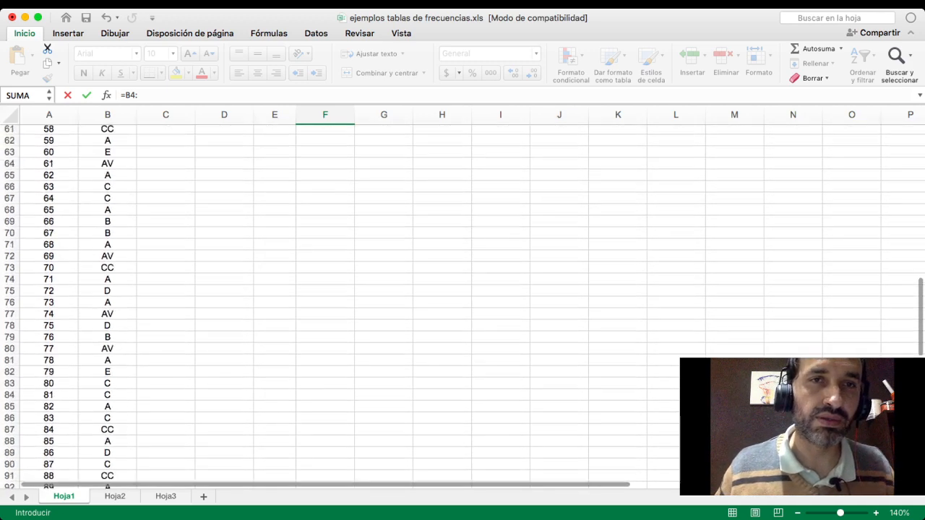
scroll(463, 304, "up", 20)
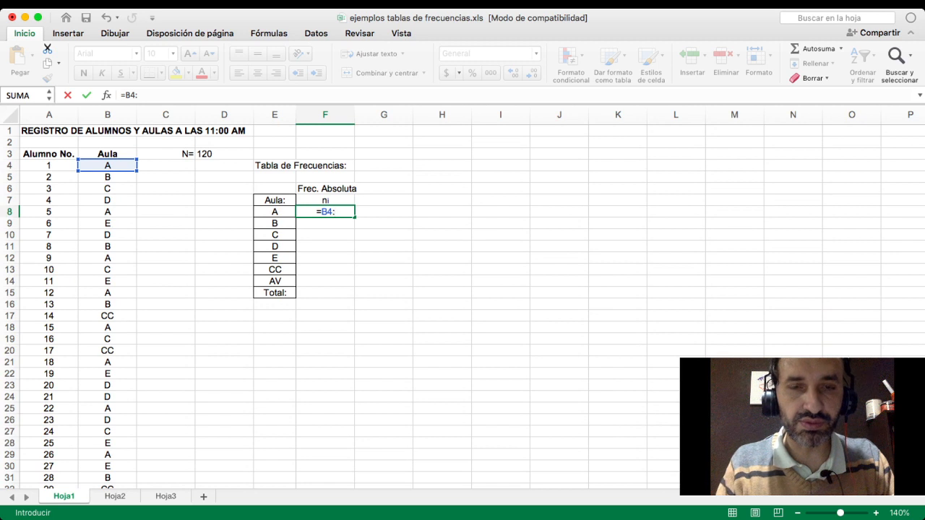
type("B123")
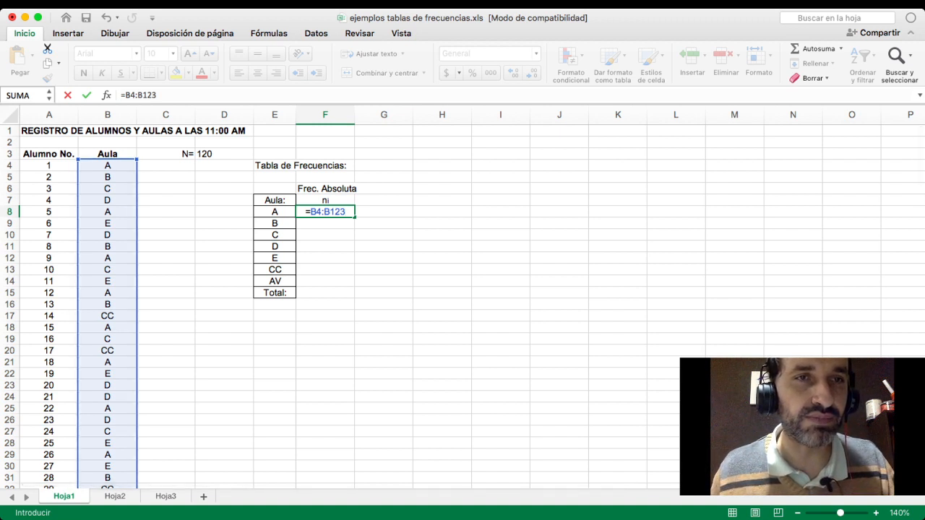
- Check that the highlighted range reaches the last student row, then accept the formula and clear cell F8
scroll(463, 304, "down", 8)
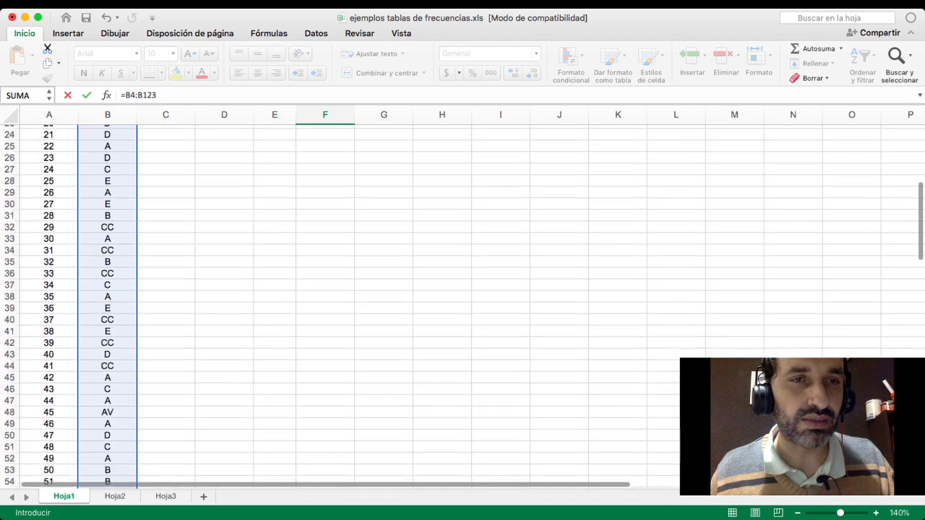
scroll(463, 304, "down", 16)
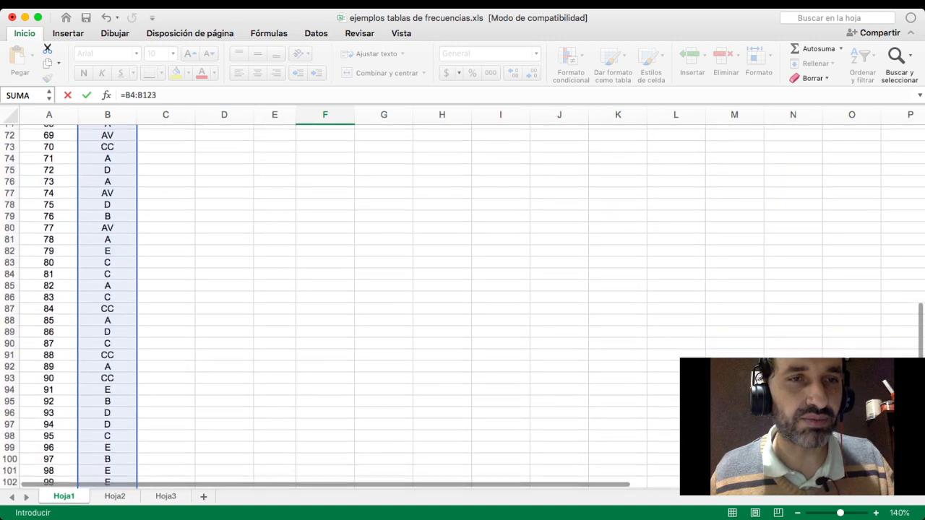
scroll(462, 303, "down", 7)
scroll(462, 304, "up", 17)
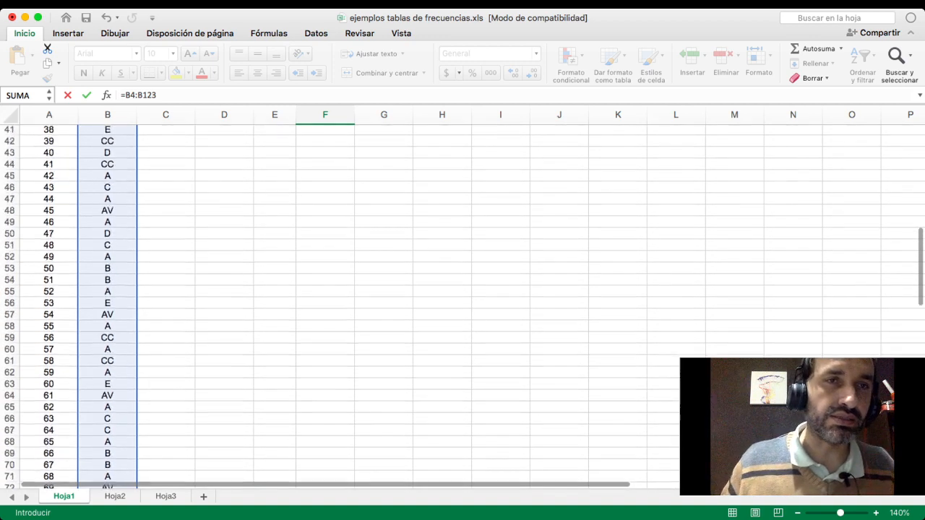
scroll(463, 303, "up", 13)
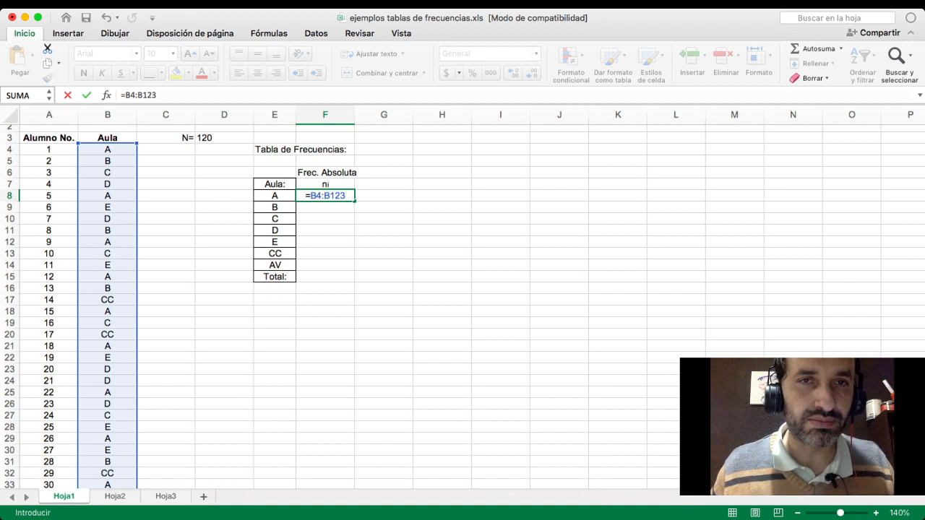
key("Return")
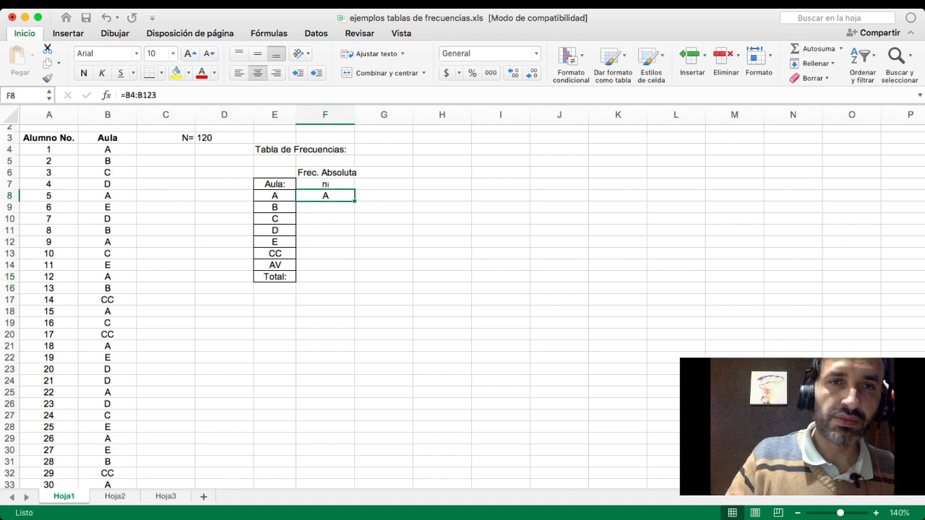
key("Delete")
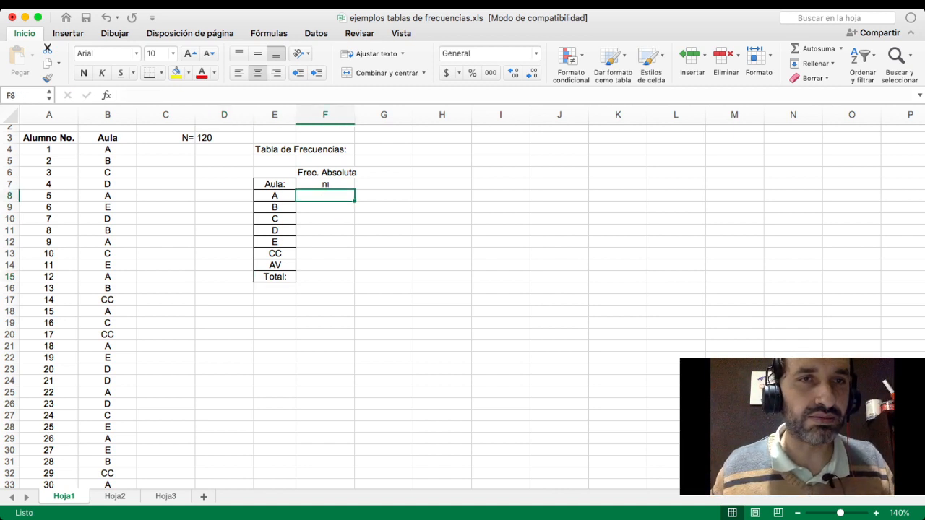
- Begin a formula in cell F8, point it to B4:B123 to check the Aula data range, and strip it back to the equals sign
type("=")
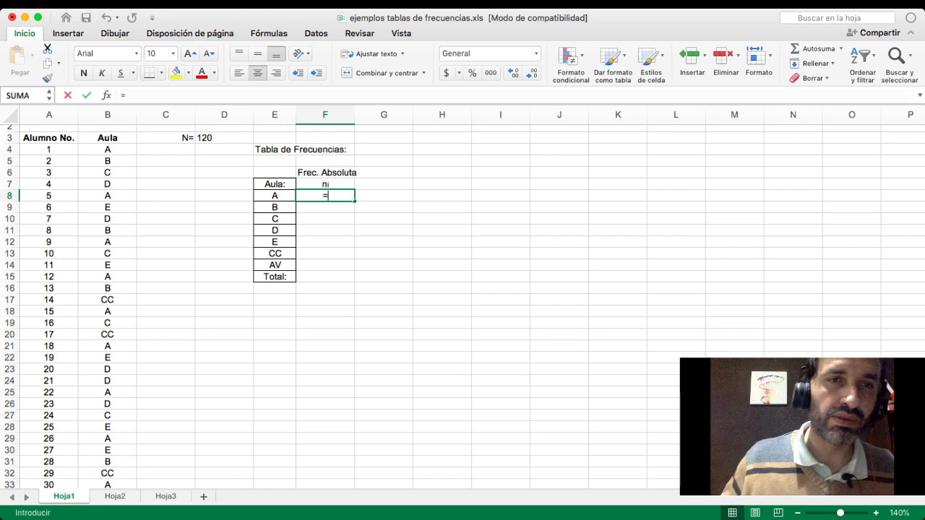
left_click_drag(107, 149, 107, 467)
scroll(107, 466, "down", 5)
scroll(462, 304, "down", 2)
scroll(462, 303, "up", 3)
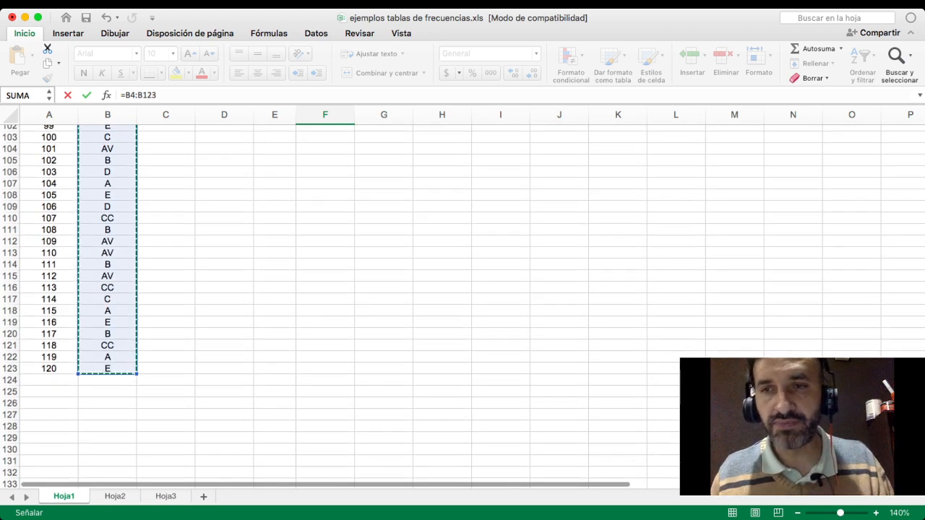
scroll(462, 303, "up", 20)
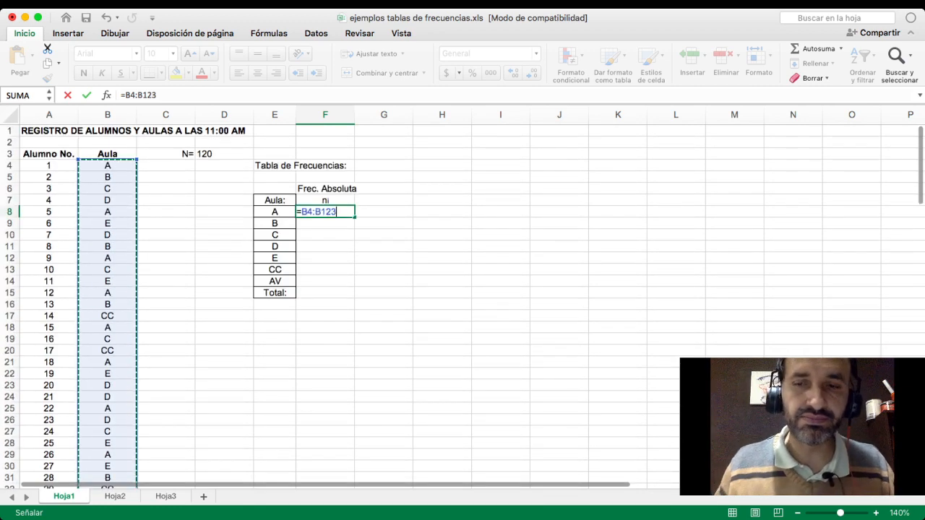
key("BackSpace")
key("BackSpace")
key("BackSpace")
key("BackSpace")
key("BackSpace")
key("BackSpace")
key("BackSpace")
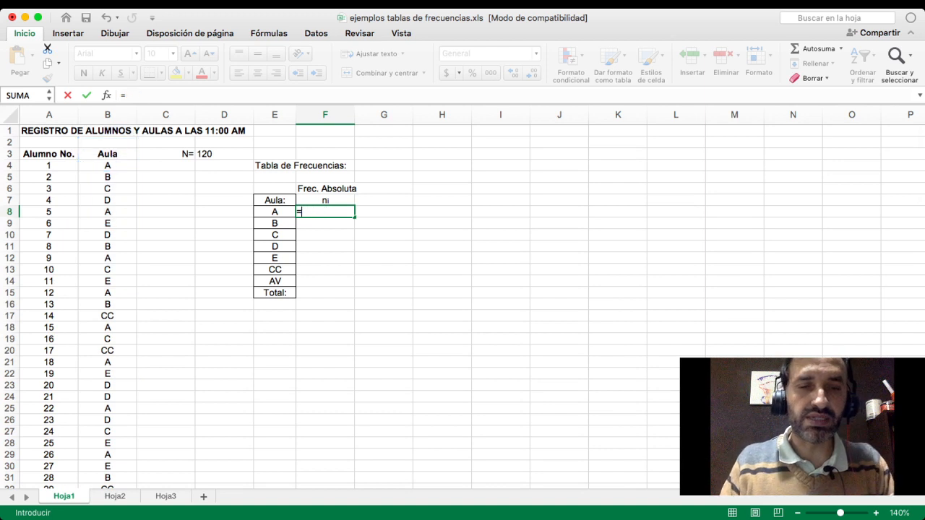
- Begin the CONTAR.SI function in cell F8 and remove the stray F10 reference from its argument
type("co")
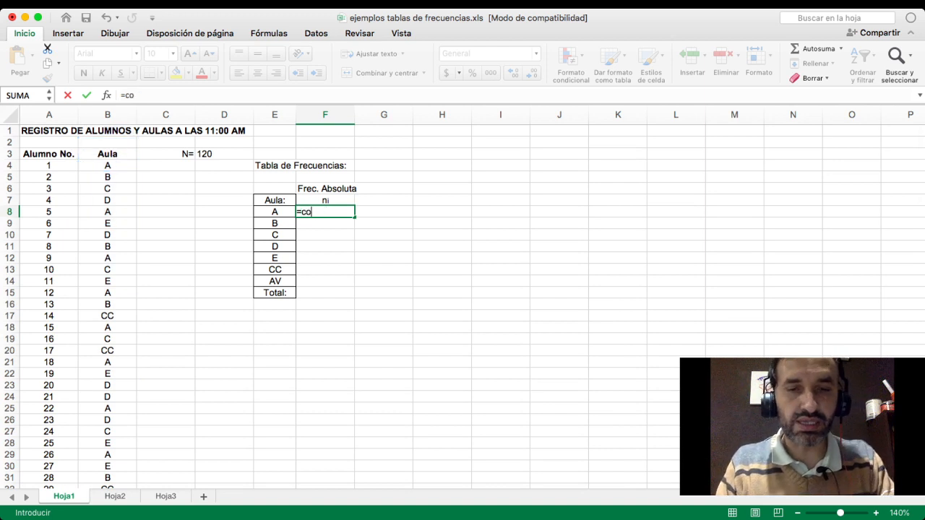
type("ntar.si")
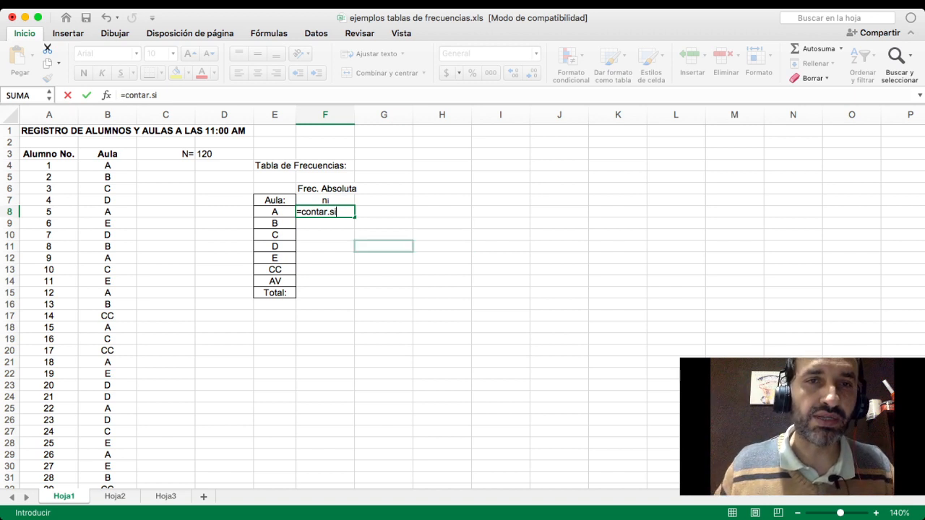
double_click(326, 235)
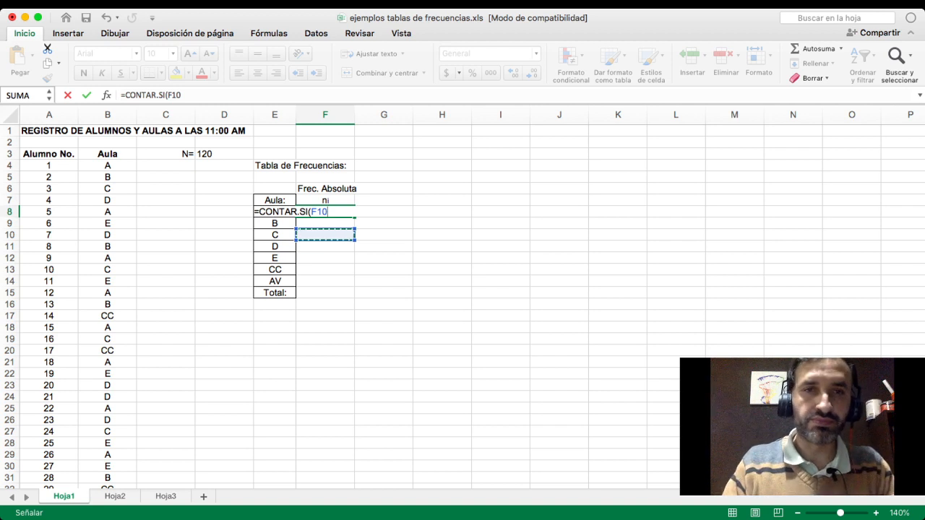
key("BackSpace")
key("BackSpace")
key("BackSpace")
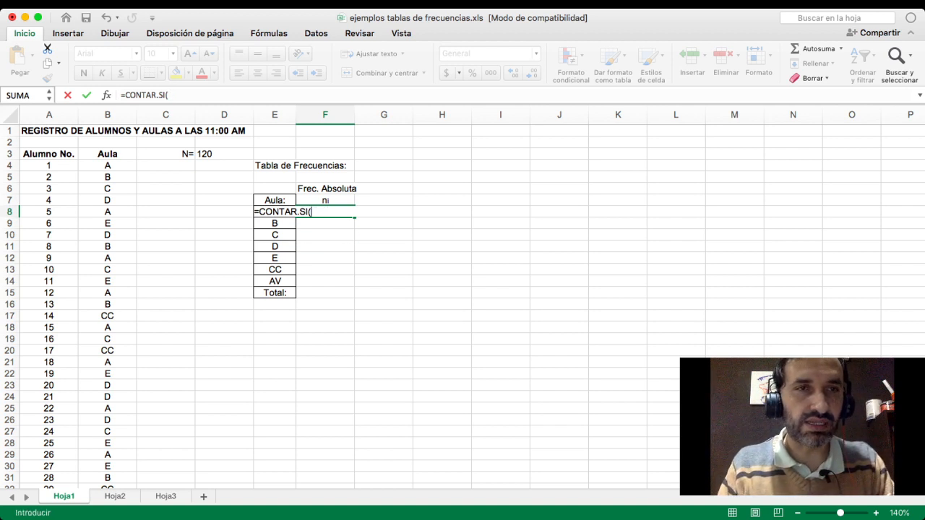
- Enter B4:B123 as the CONTAR.SI range and check that the highlighted cells reach the last student row
type("B")
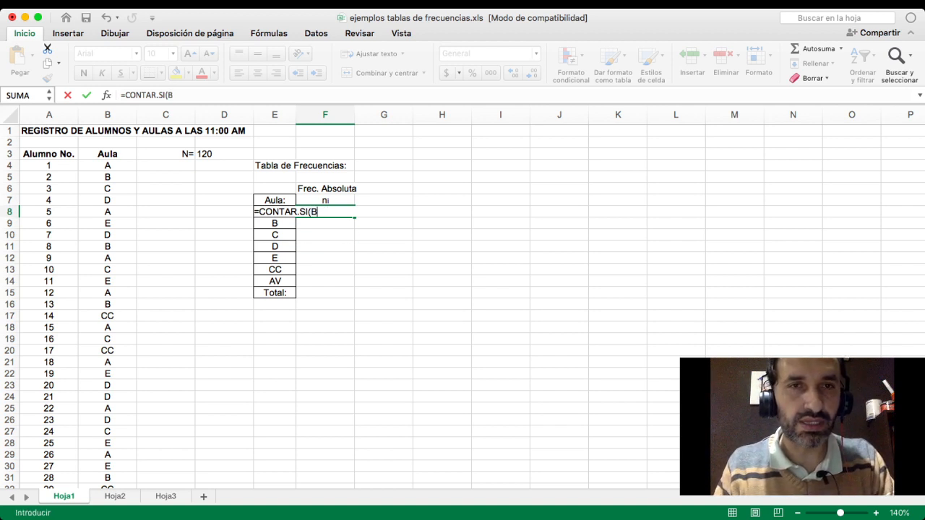
type("3")
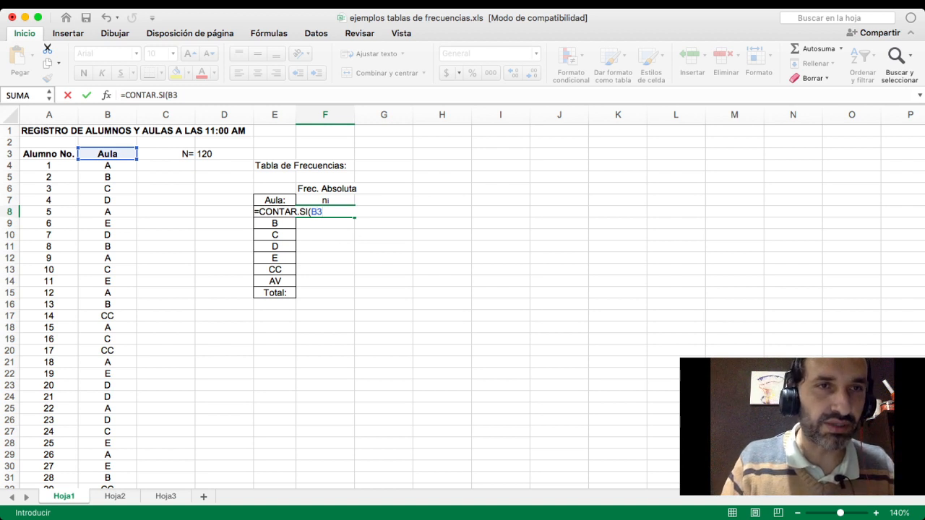
key("BackSpace")
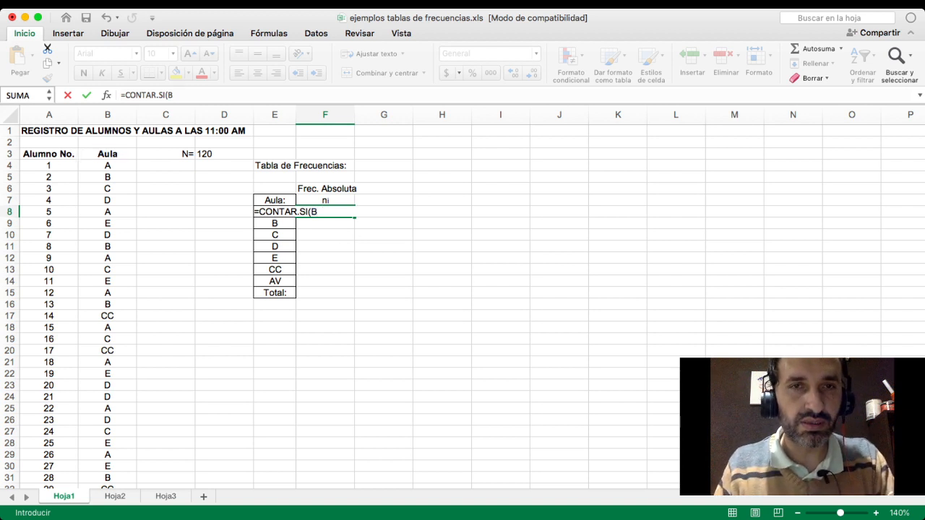
type("4:")
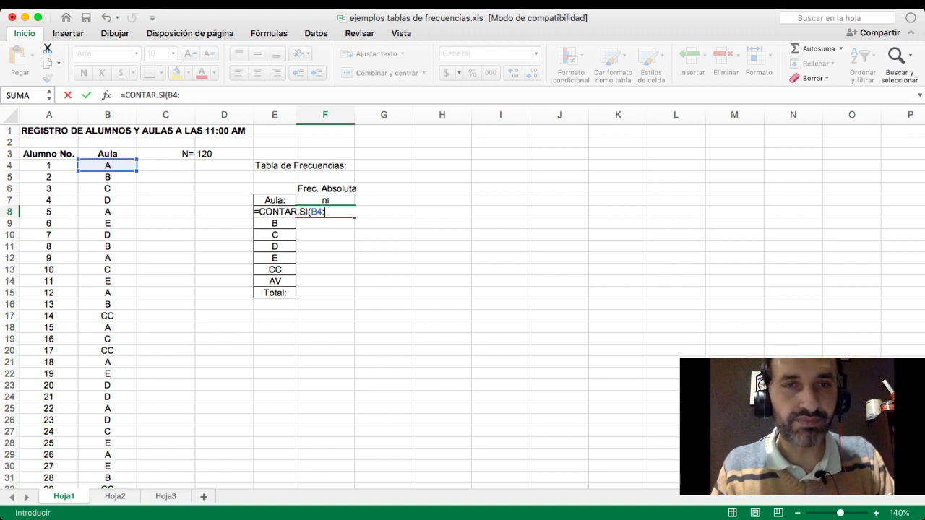
type("B123")
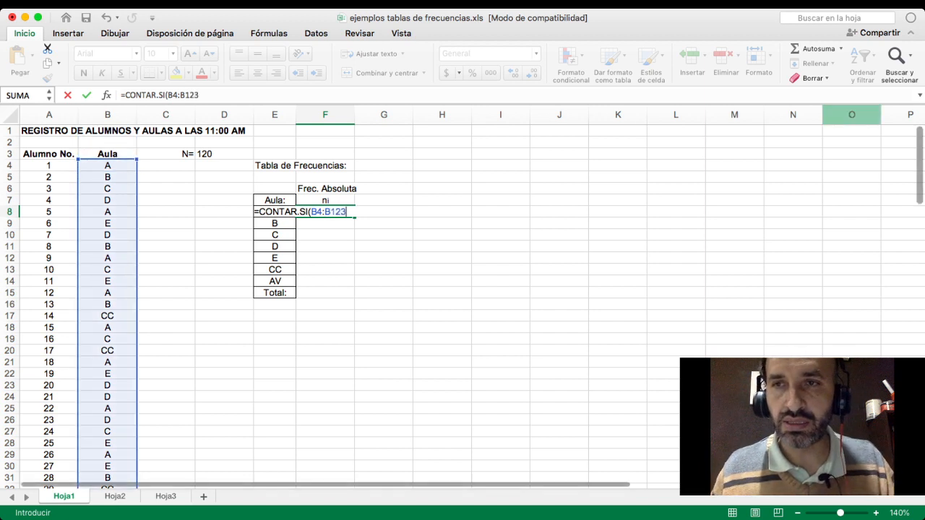
scroll(463, 303, "down", 20)
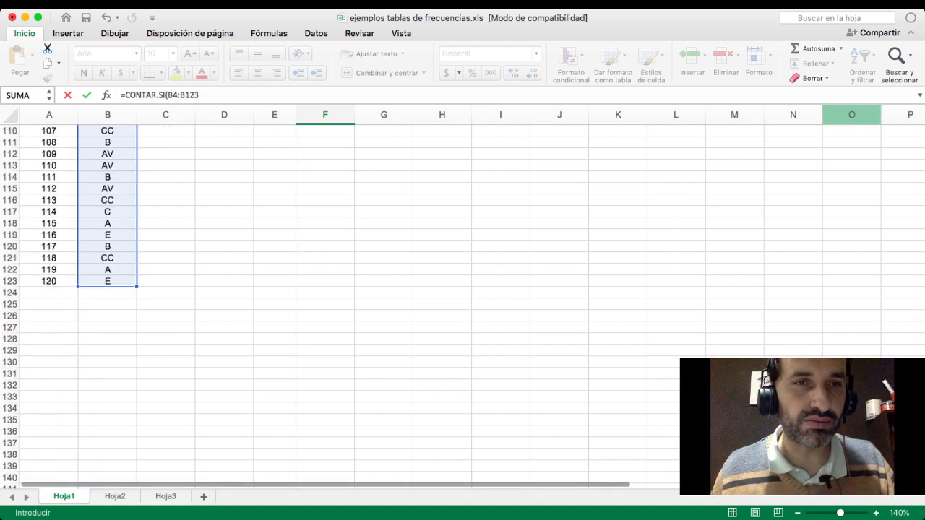
scroll(463, 304, "up", 20)
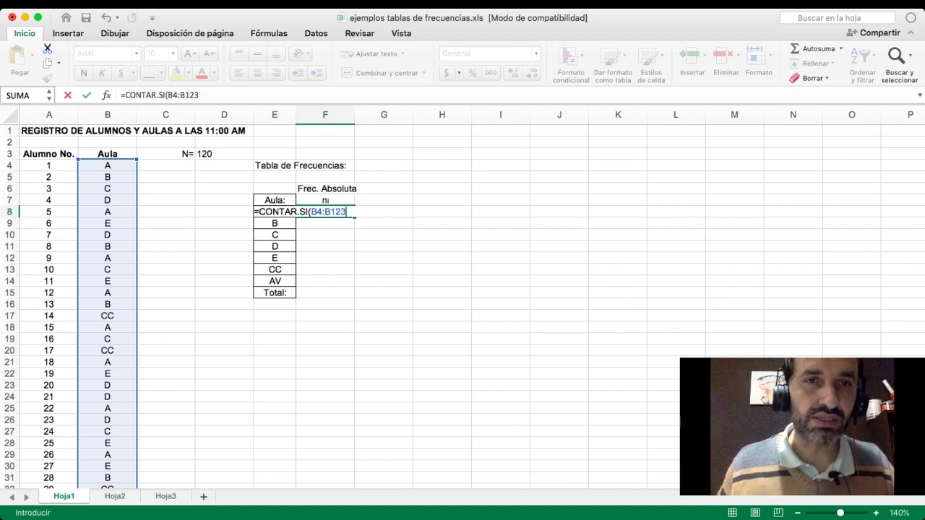
- Add the criterion "A" to complete the formula =CONTAR.SI(B4:B123, "A") in cell F8 and accept it
type(",")
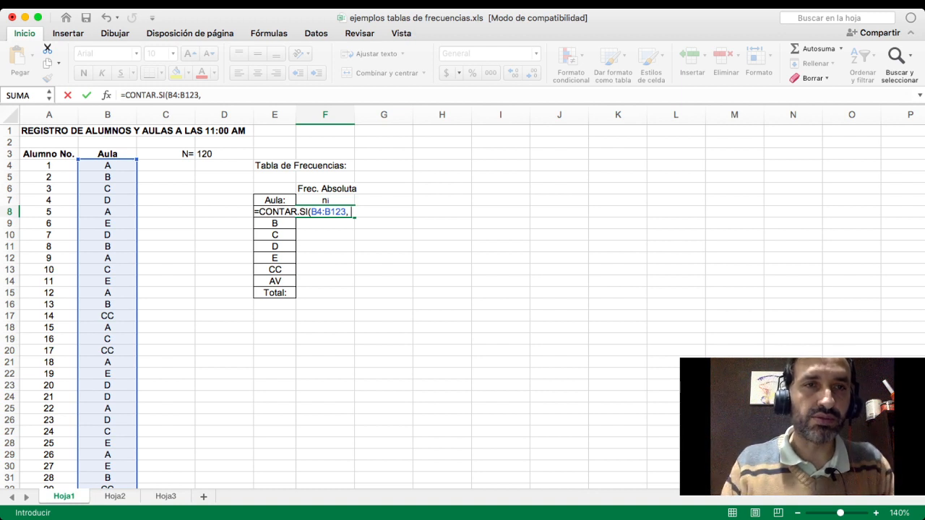
type("\"")
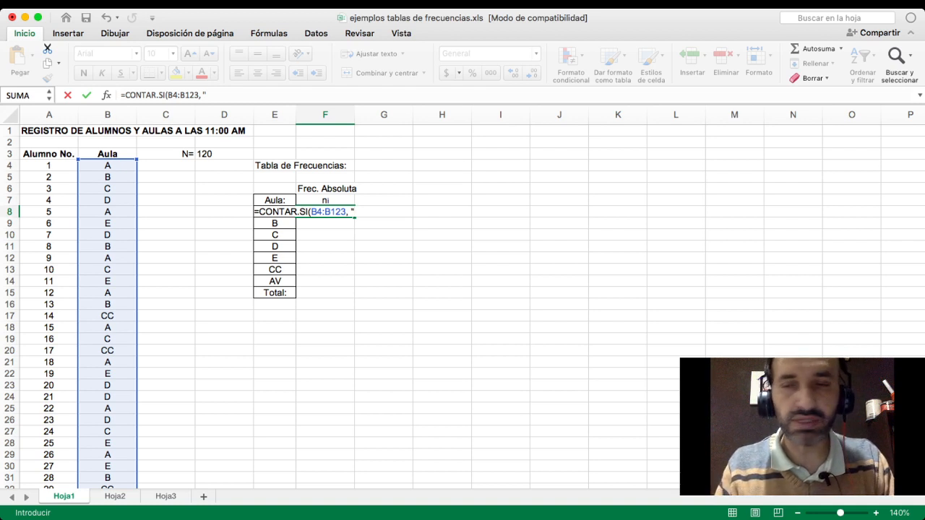
type("A")
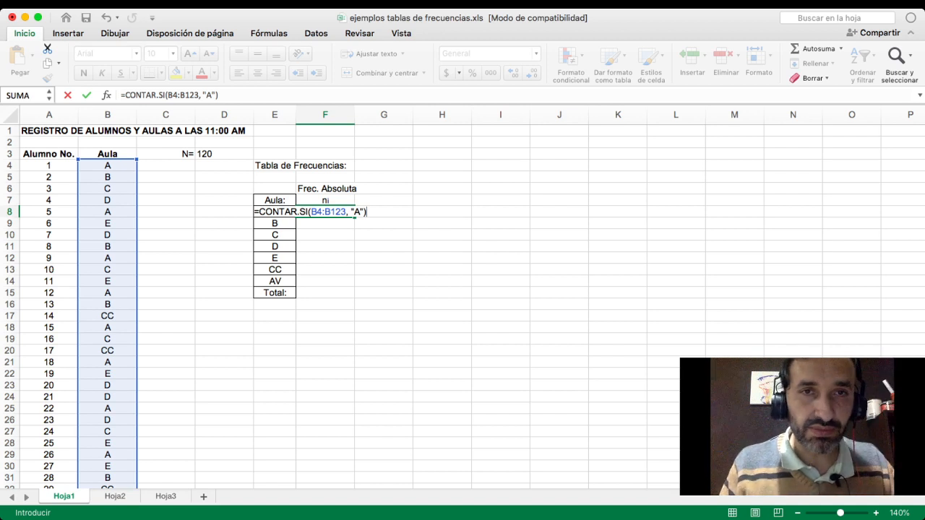
key("Return")
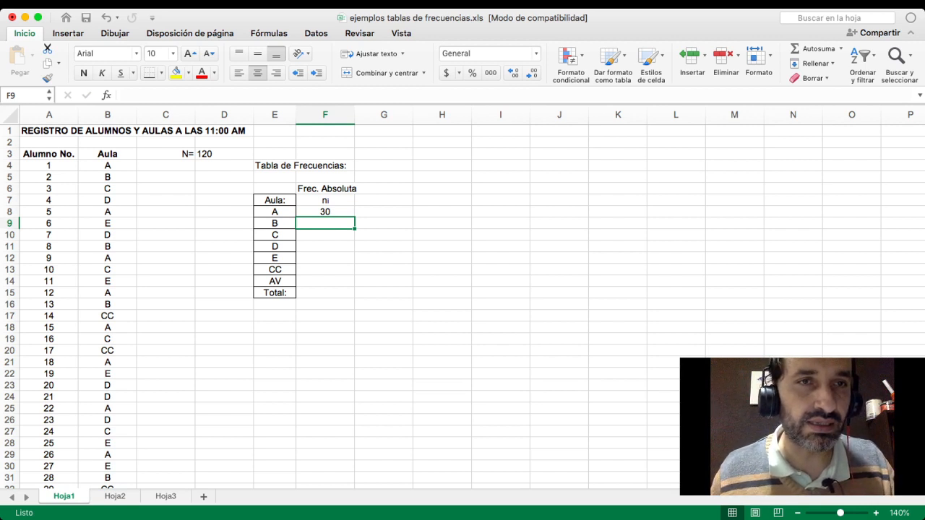
- Try fixing the rows of the range in cell F8's formula by changing it to B$4:B$123
left_click(108, 165)
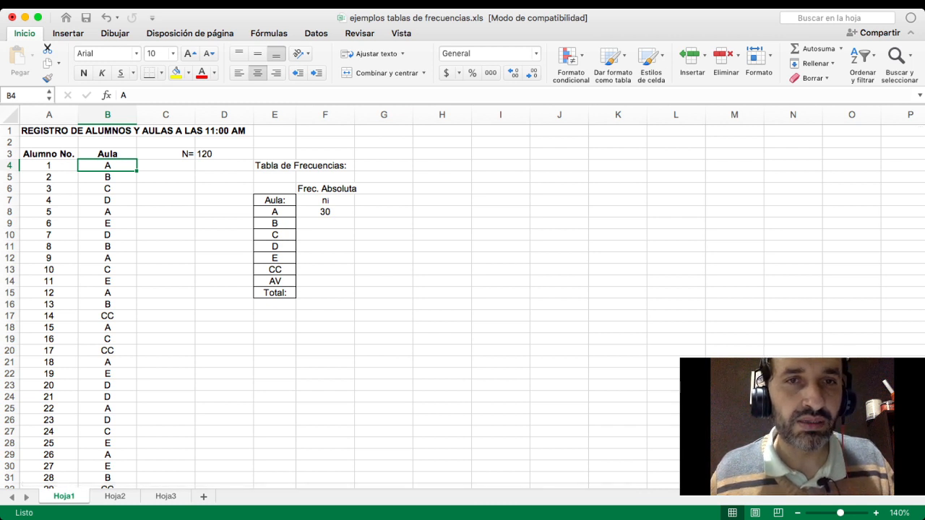
left_click(325, 212)
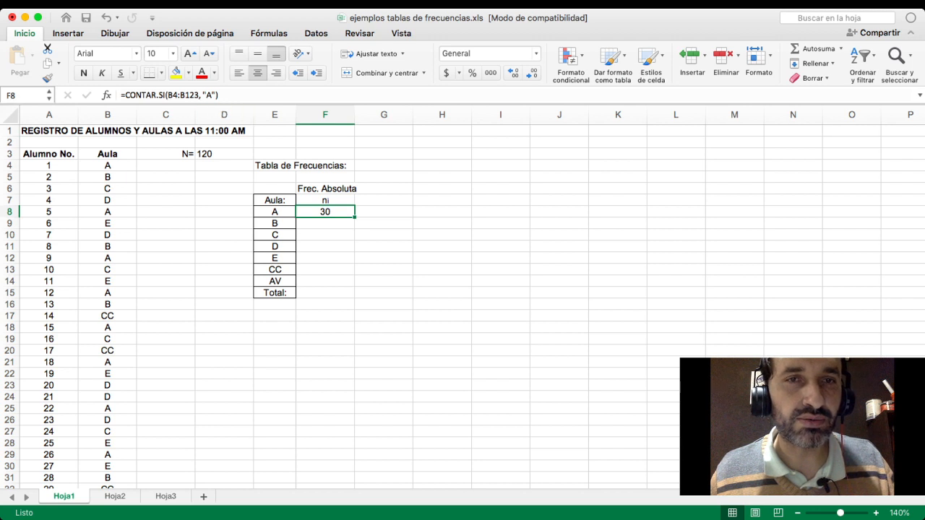
left_click(173, 95)
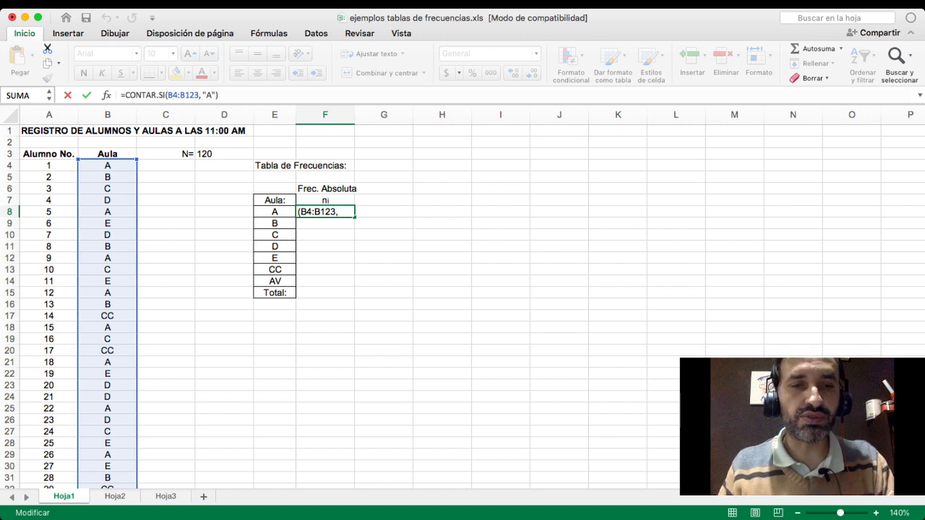
type("$")
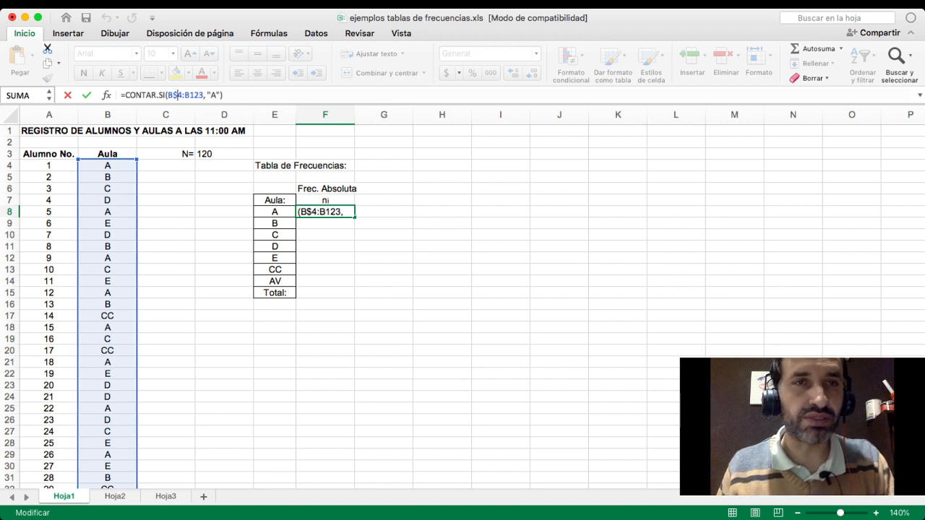
key("Right")
key("Right")
key("Right")
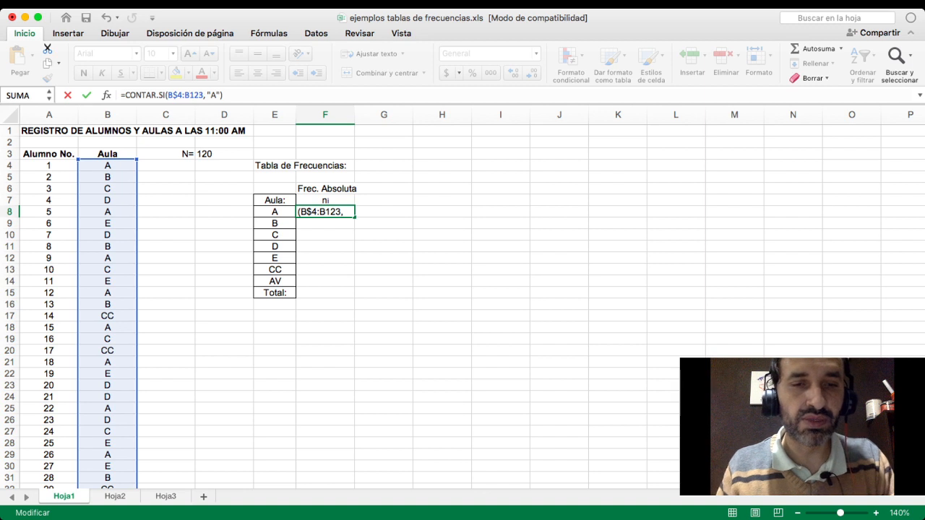
type("$")
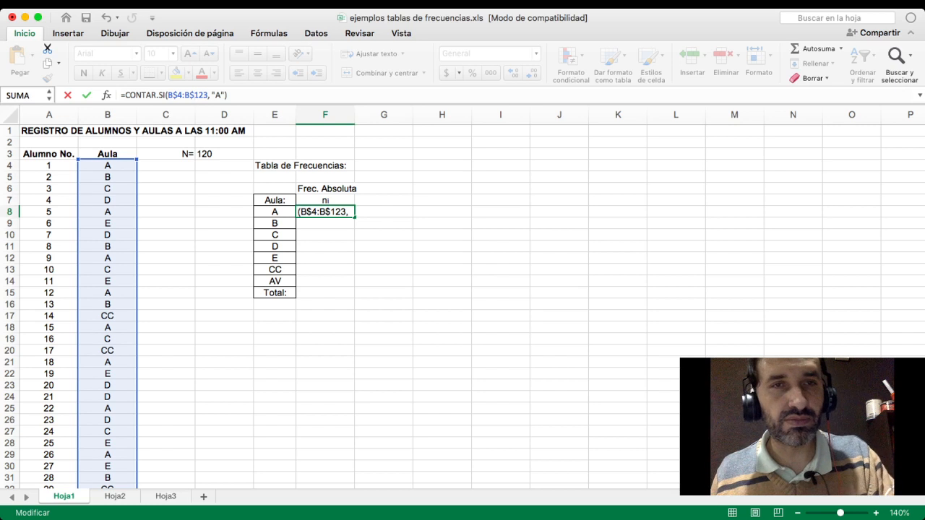
key("ctrl+Return")
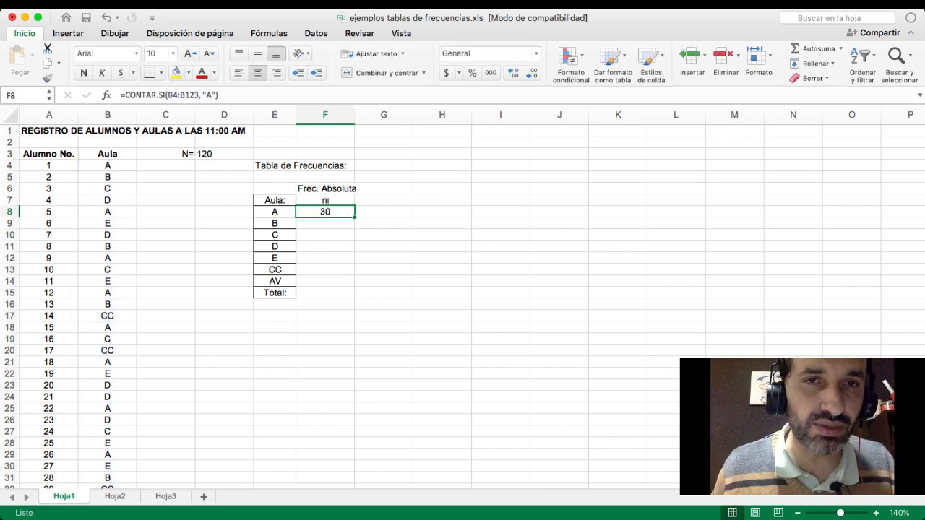
- Copy the formula in F8 down to F14 and inspect the ranges used in cells F9, F11 and F14
left_click_drag(354, 216, 354, 286)
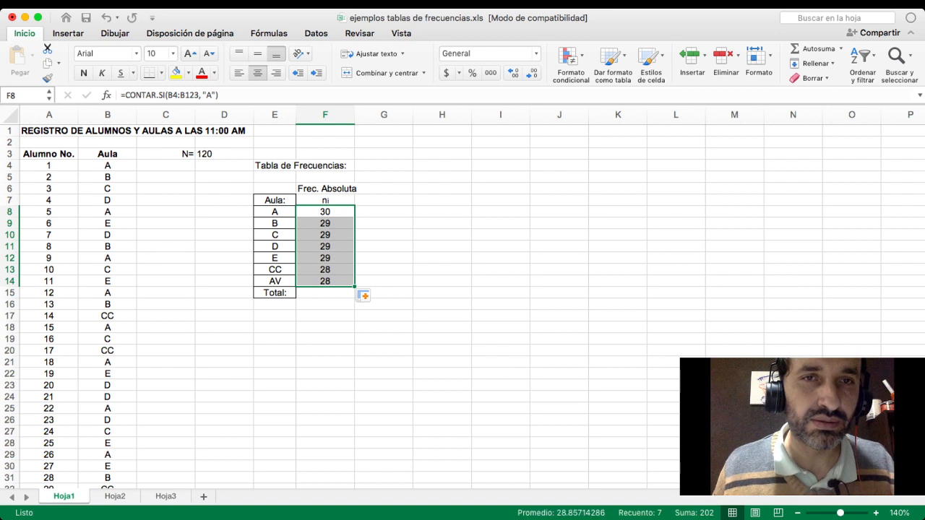
left_click(325, 223)
left_click(186, 96)
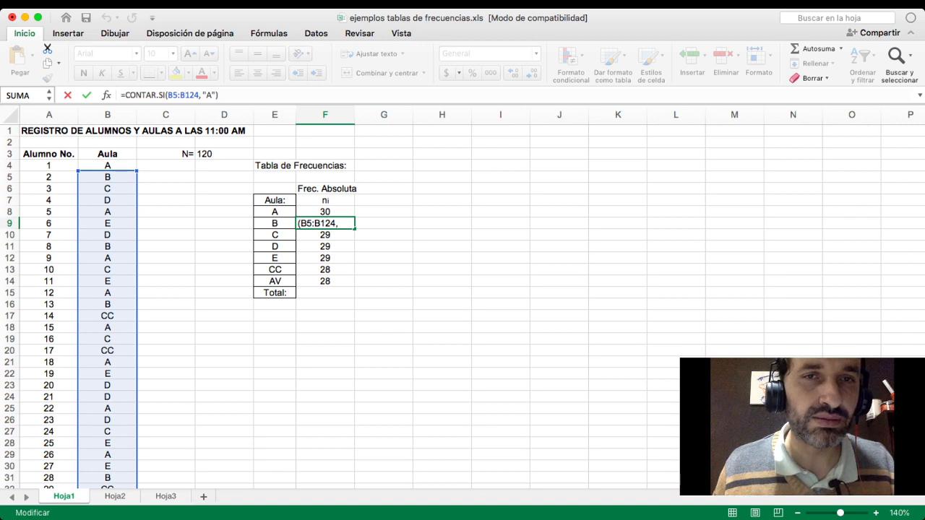
left_click(325, 247)
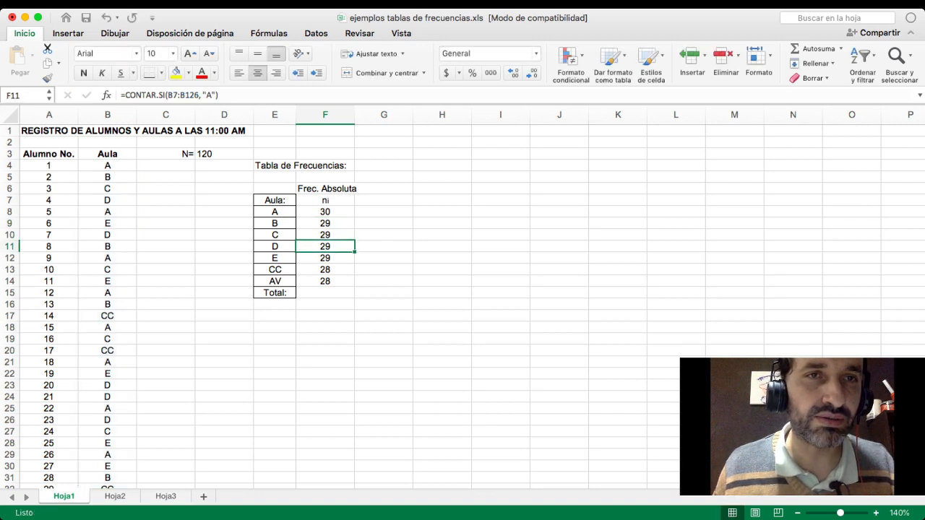
left_click(186, 95)
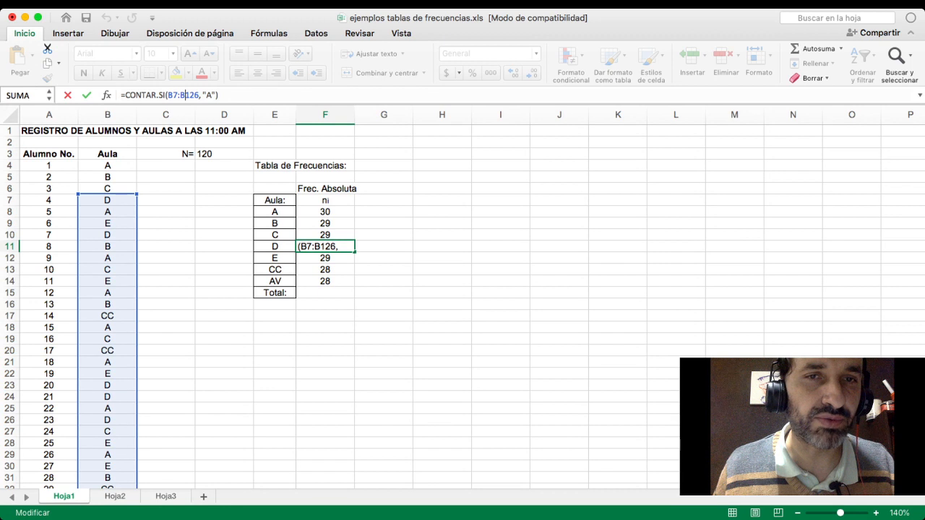
left_click(325, 282)
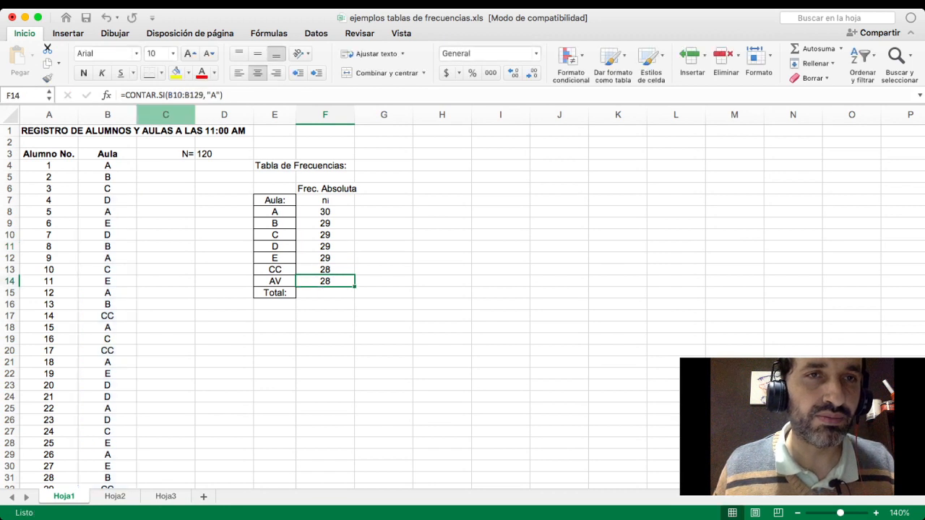
double_click(326, 282)
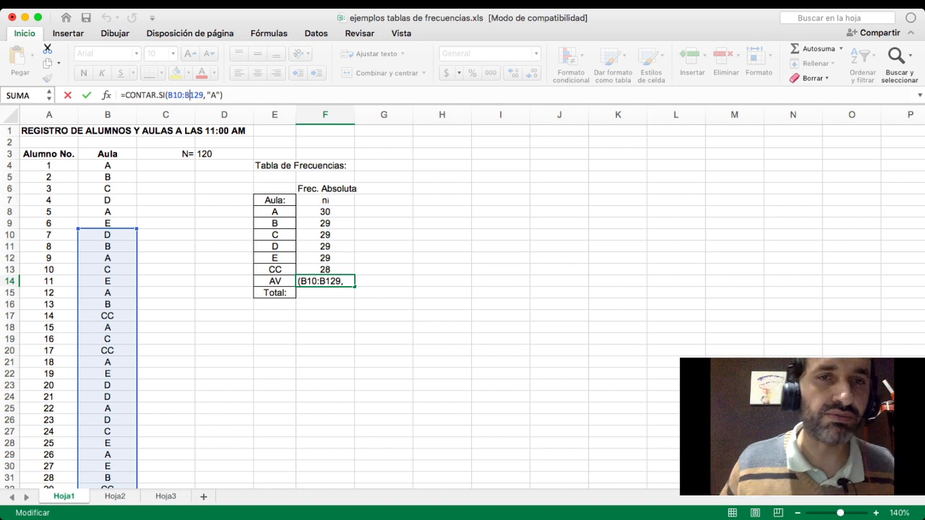
left_click(383, 270)
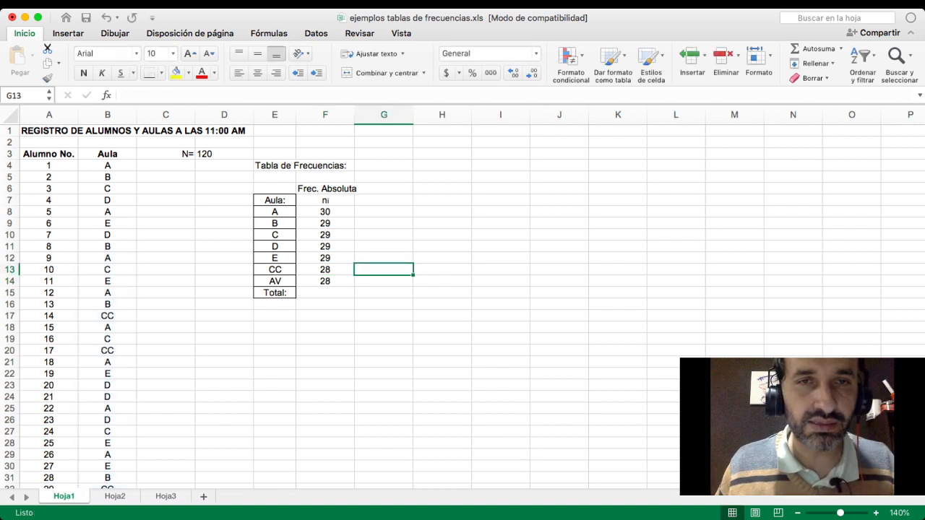
- Clear the copied formulas from cells F9 to F14 and return to cell F8
left_click_drag(325, 223, 325, 282)
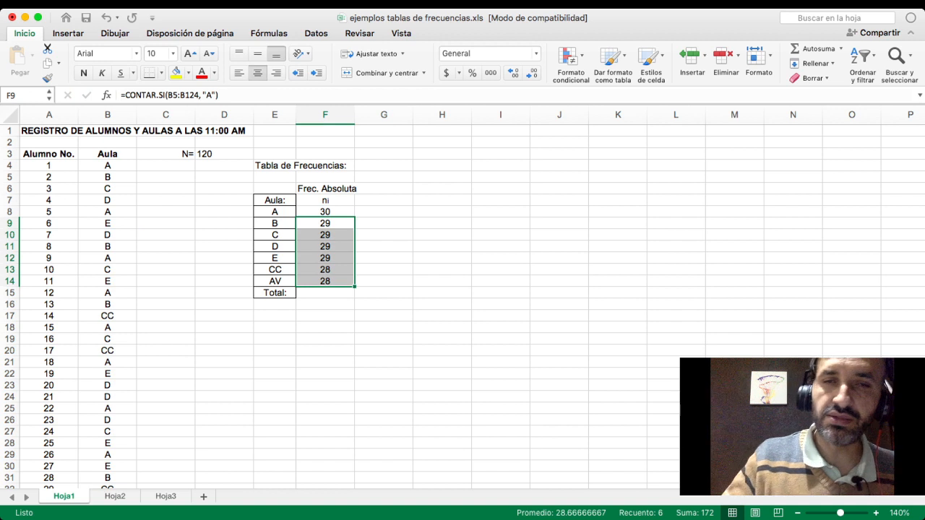
key("Delete")
left_click(325, 212)
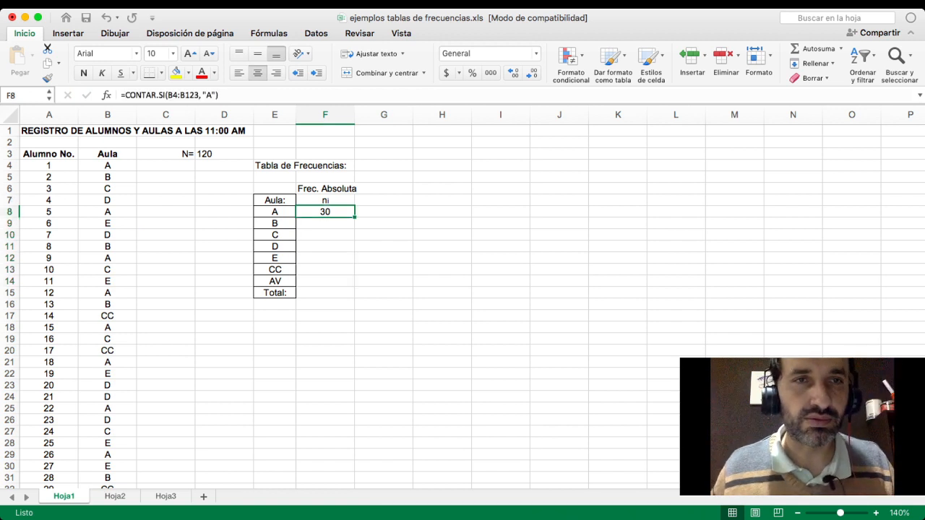
- Fix both row references of the range in cell F8's formula, making it =CONTAR.SI(B$4:B$123, "A")
left_click(168, 94)
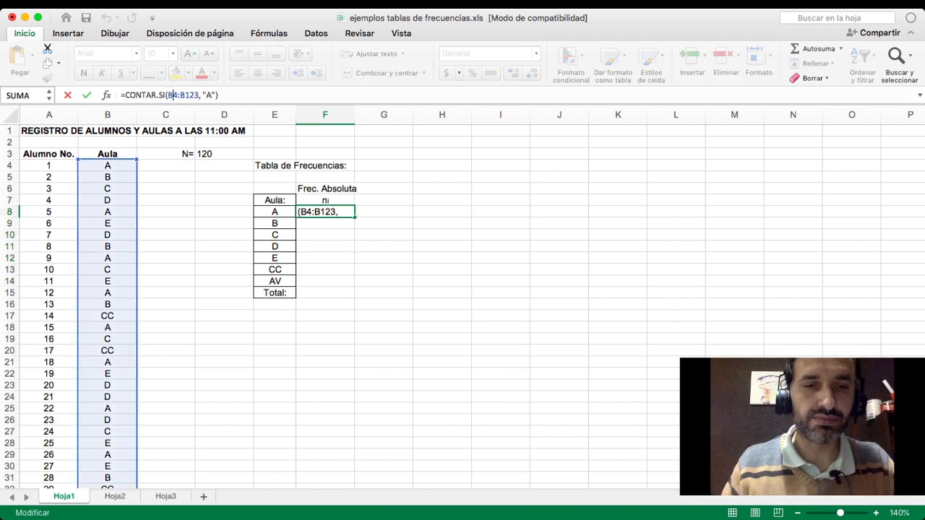
type("$")
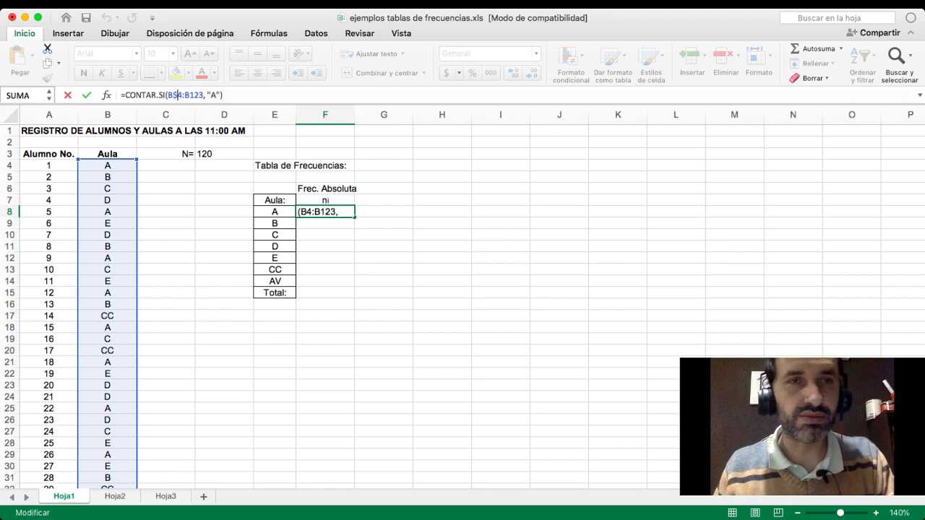
key("Right")
key("Right")
key("Right")
key("Right")
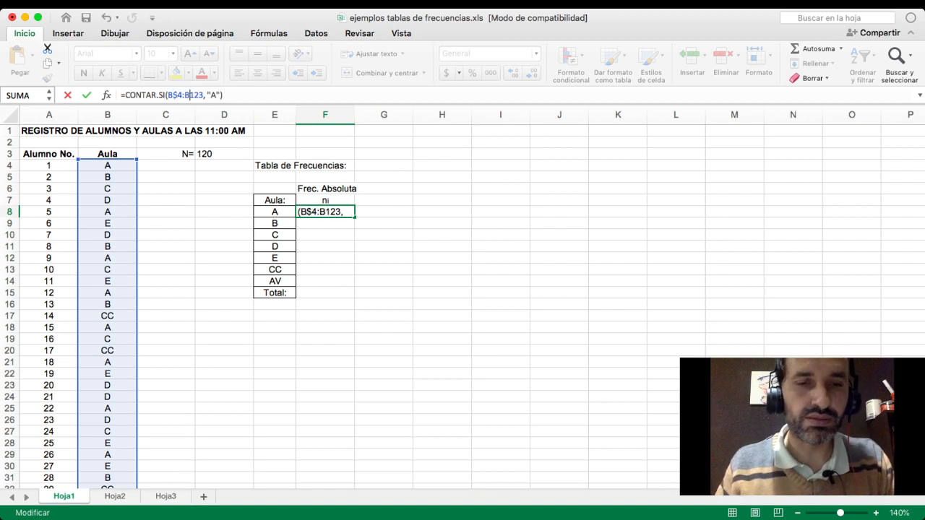
type("$")
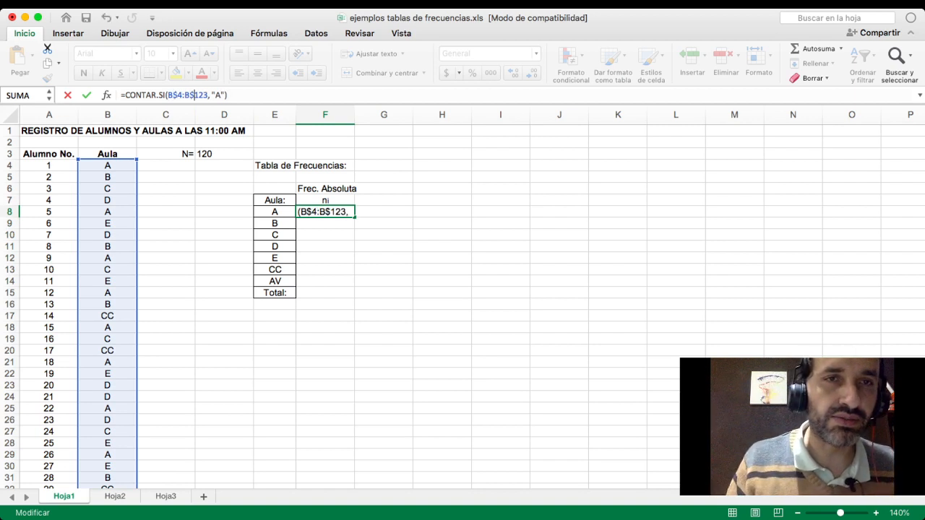
key("Return")
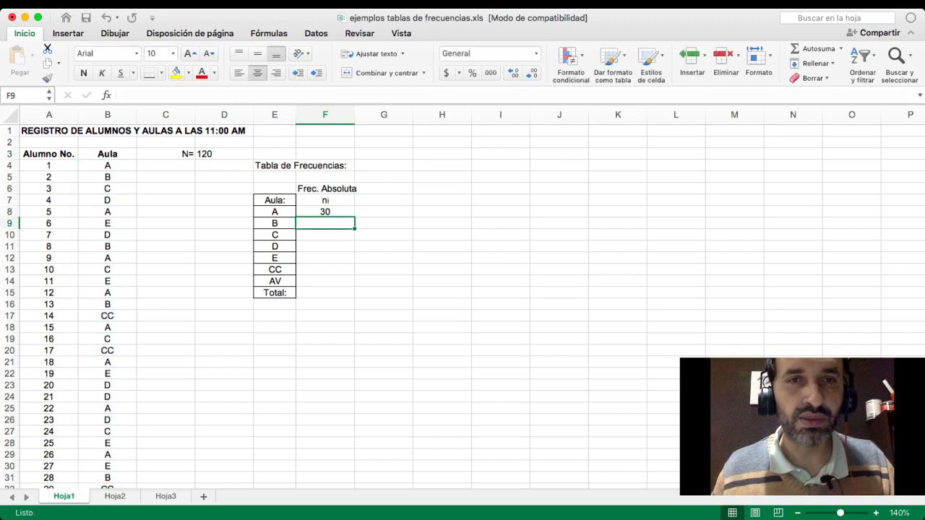
- Copy the formula in F8 down to F14 and check the ranges used in cells F9, F11 and F14
key("Up")
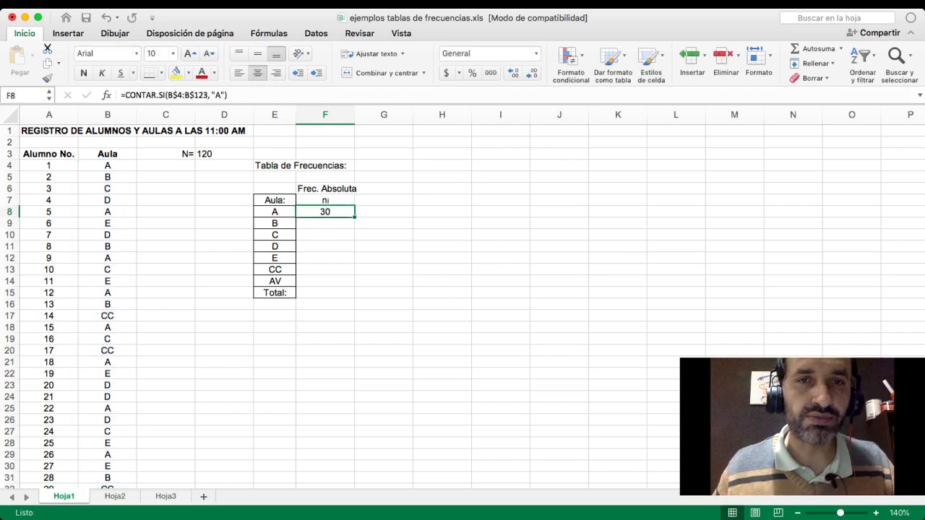
left_click_drag(354, 217, 354, 287)
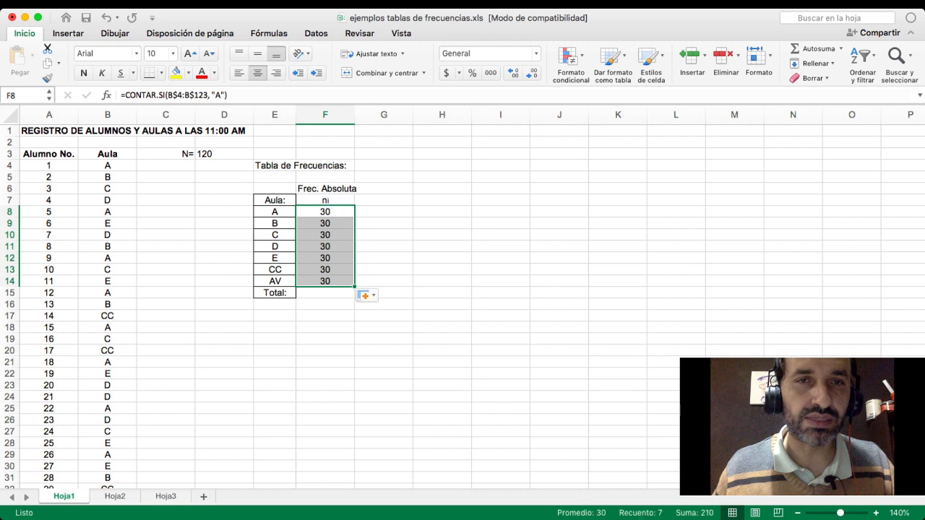
left_click(325, 224)
left_click(190, 96)
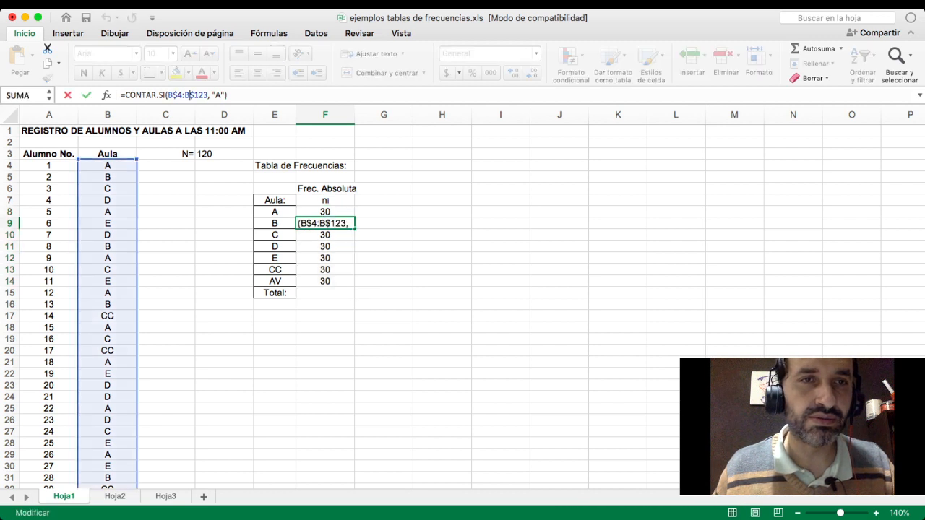
left_click(325, 247)
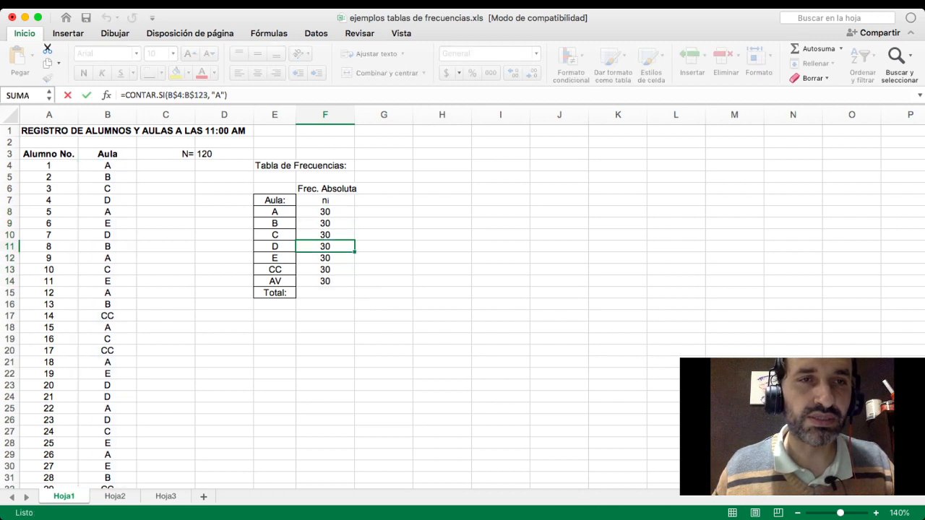
left_click(199, 95)
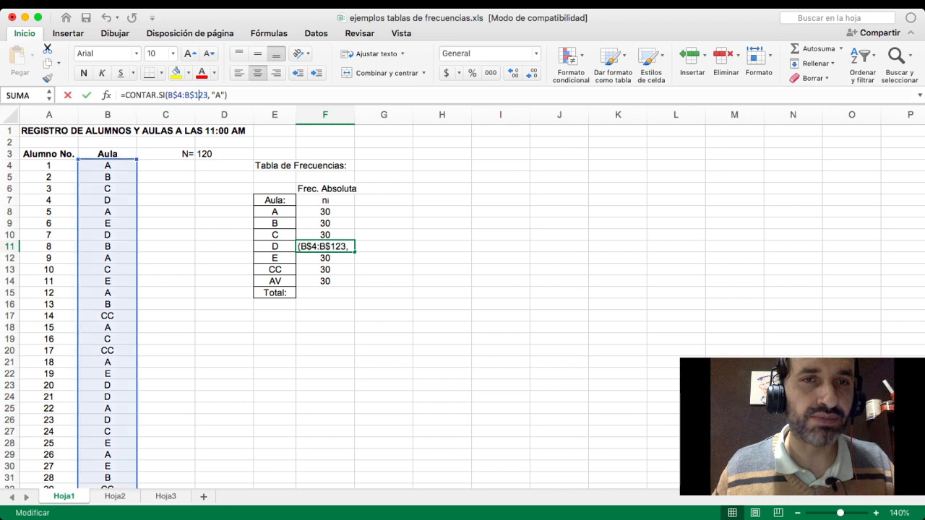
left_click(326, 282)
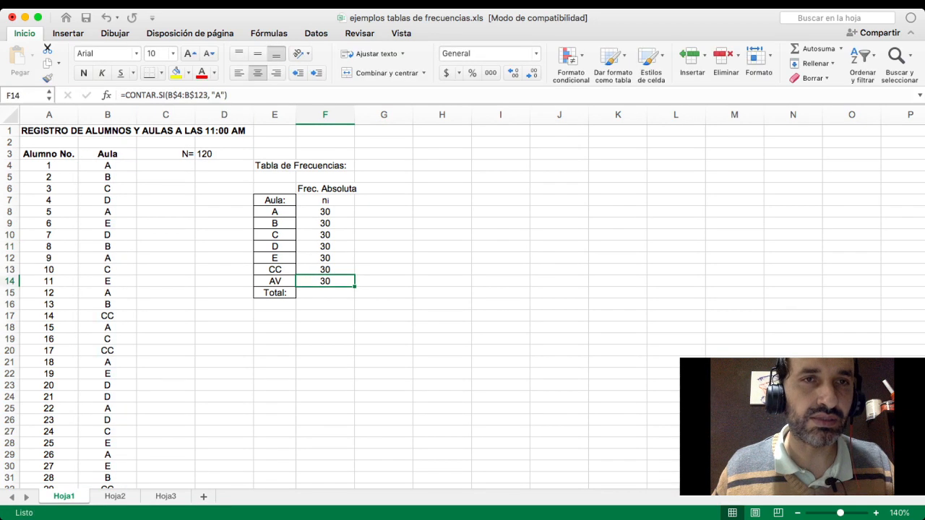
left_click(201, 96)
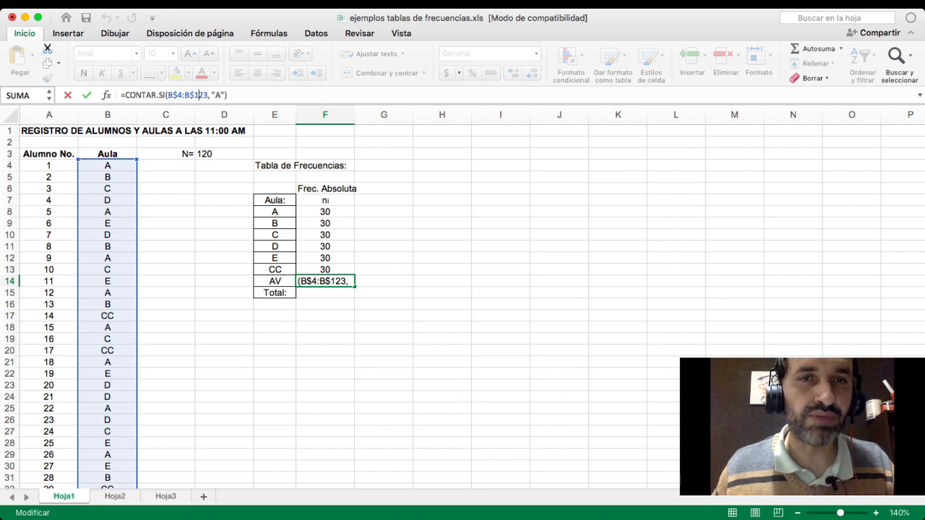
- Change the CONTAR.SI criterion to "B" in cell F9 and to "C" in cell F10
left_click(325, 223)
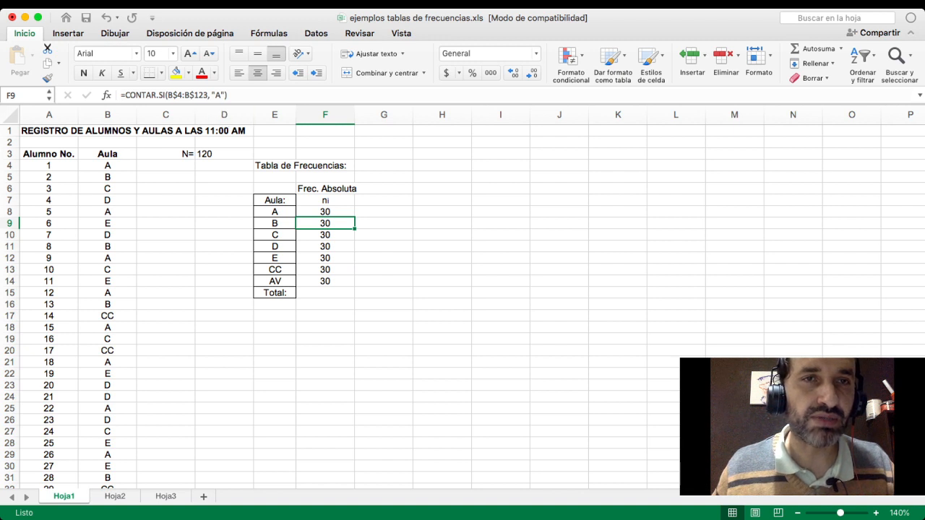
left_click(222, 96)
key("BackSpace")
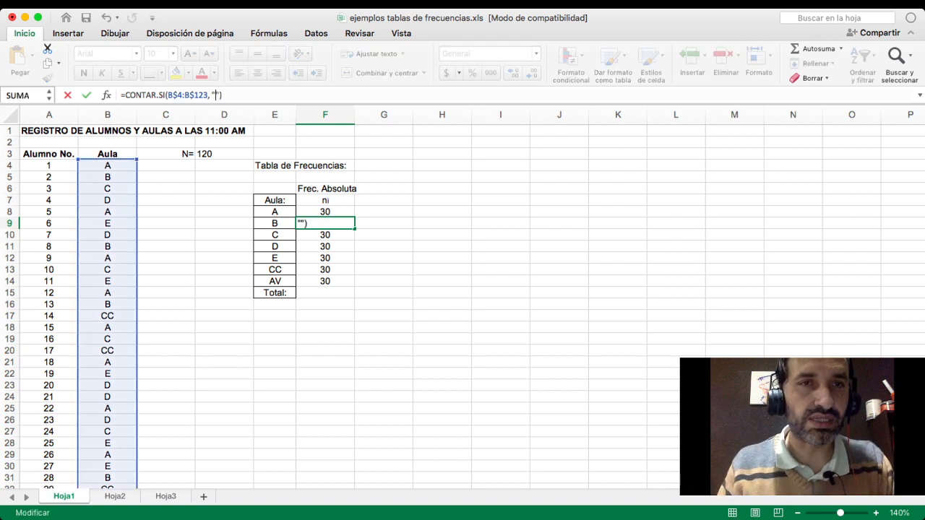
type("B")
key("Return")
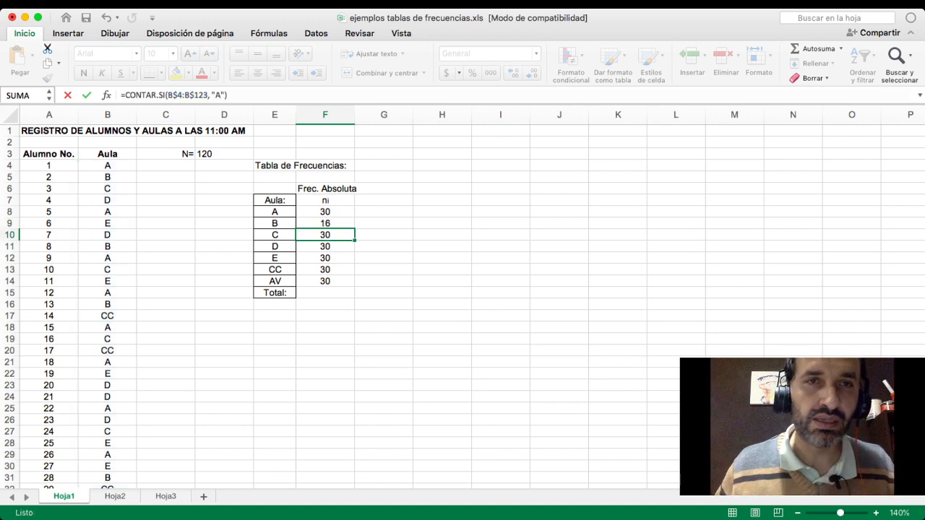
left_click(219, 95)
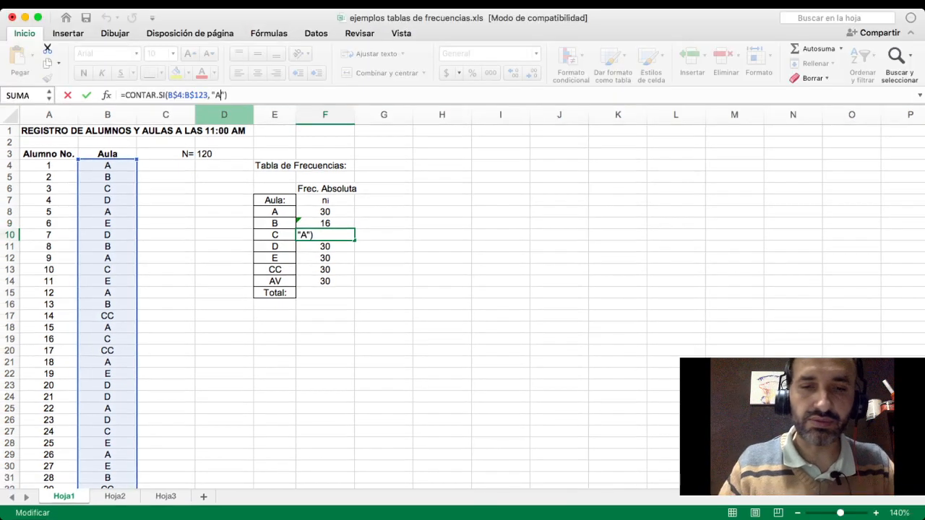
key("BackSpace")
type("C")
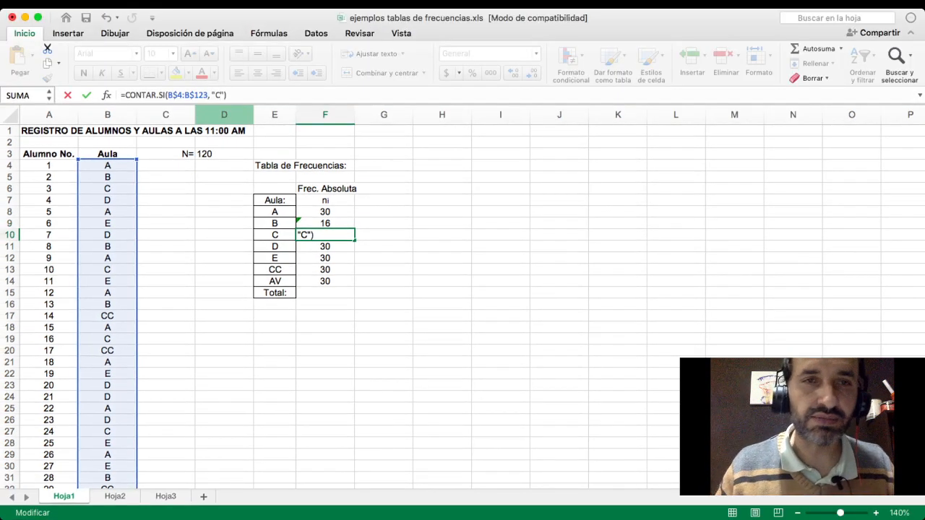
key("Return")
- Change the CONTAR.SI criterion to "D" in cell F11 and to "E" in cell F12
left_click(218, 95)
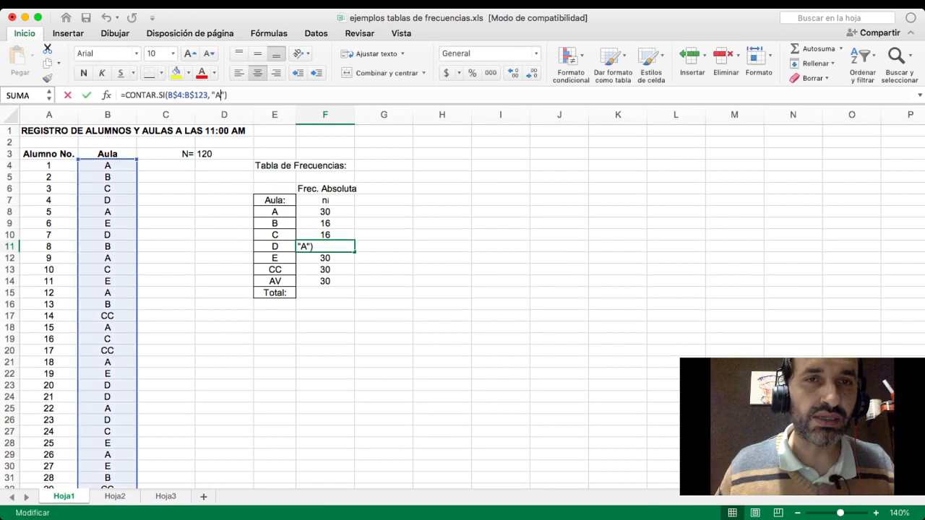
key("BackSpace")
type("D")
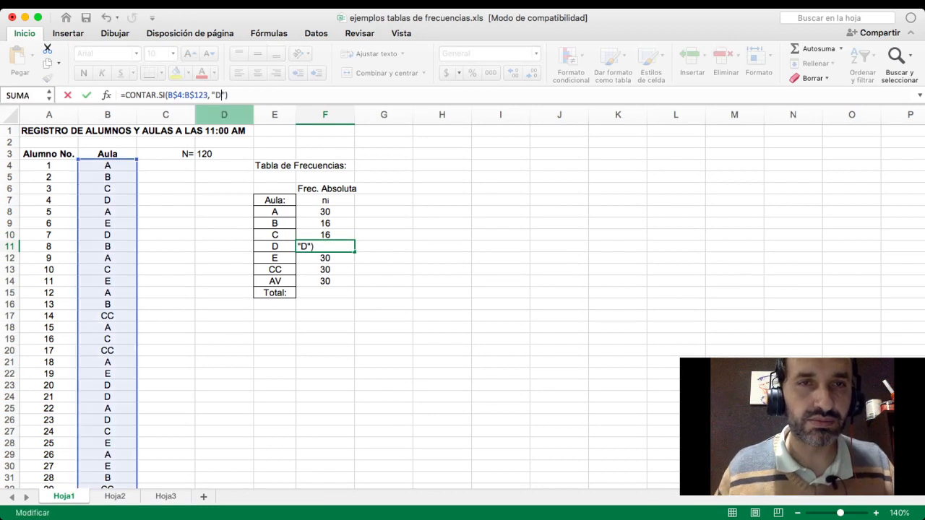
key("Return")
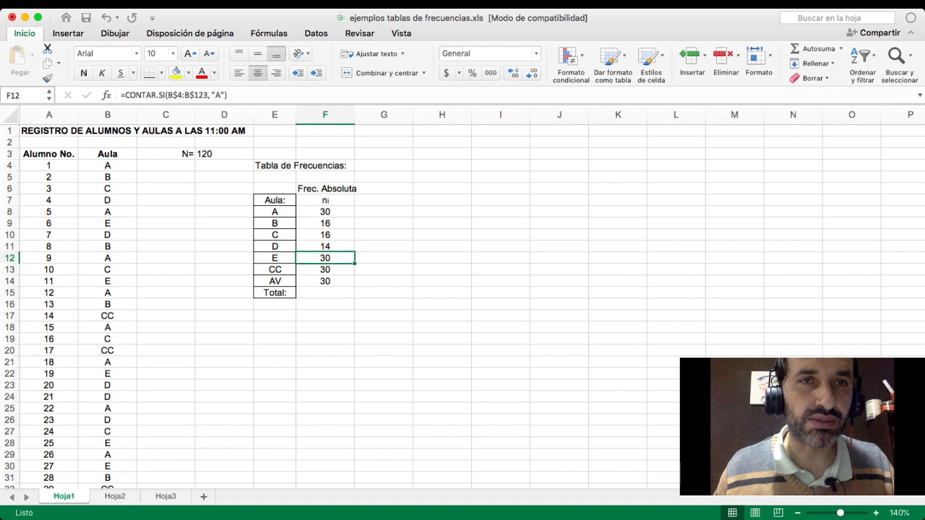
key("F2")
key("BackSpace")
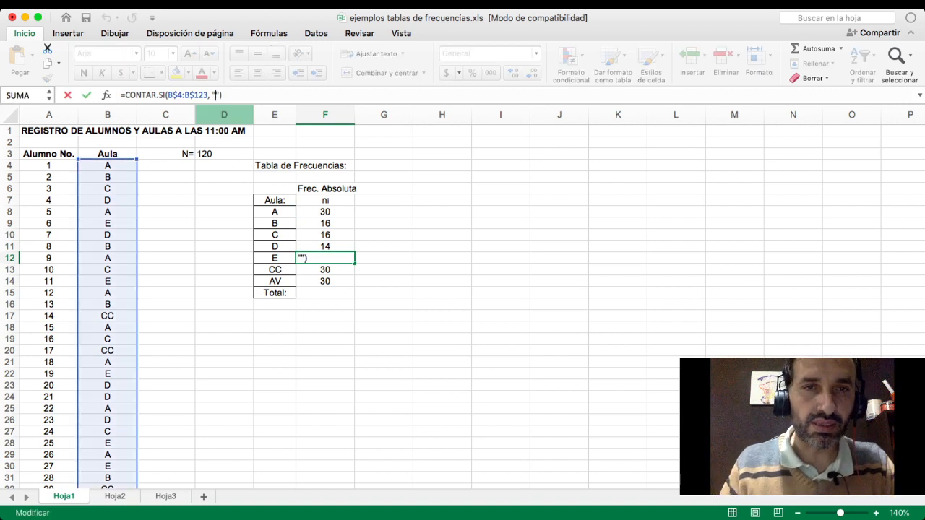
type("E")
key("Return")
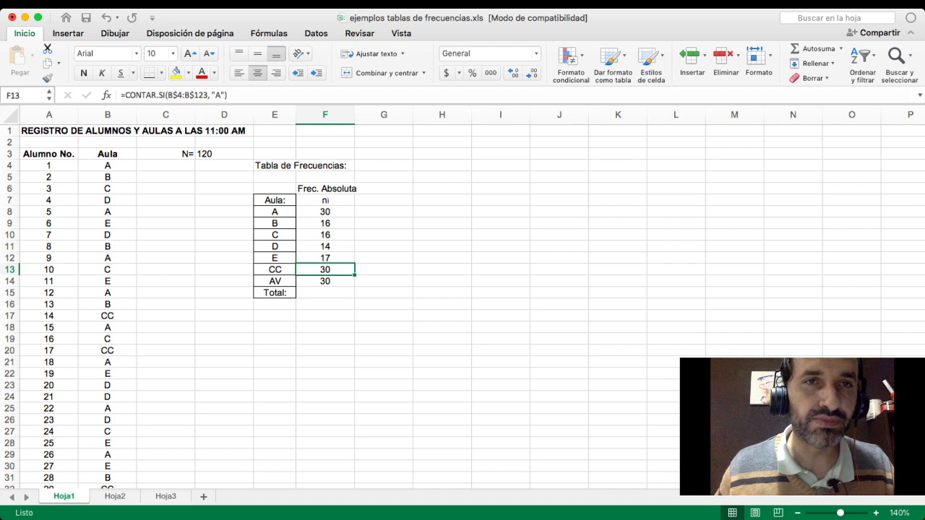
- Change the CONTAR.SI criterion to "CC" in cell F13 and to "AV" in cell F14
left_click(221, 96)
key("BackSpace")
type("CC")
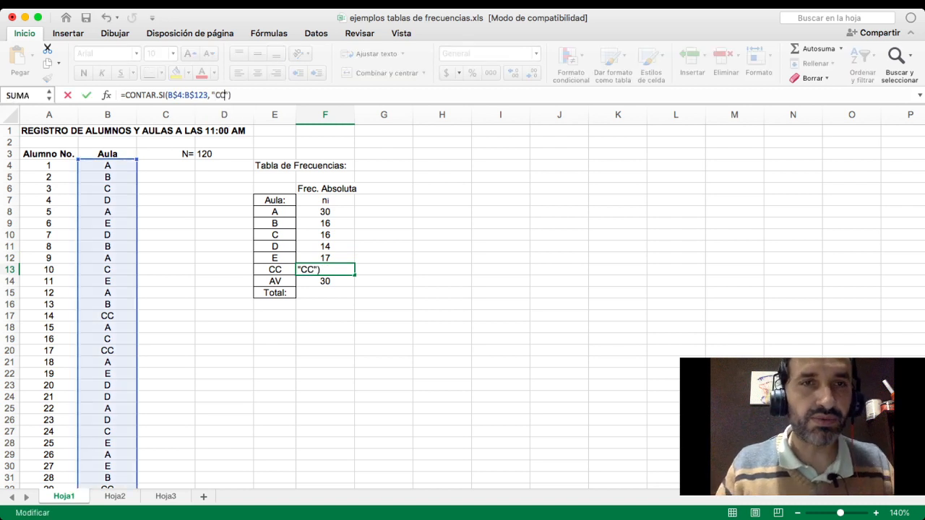
key("Return")
left_click(221, 95)
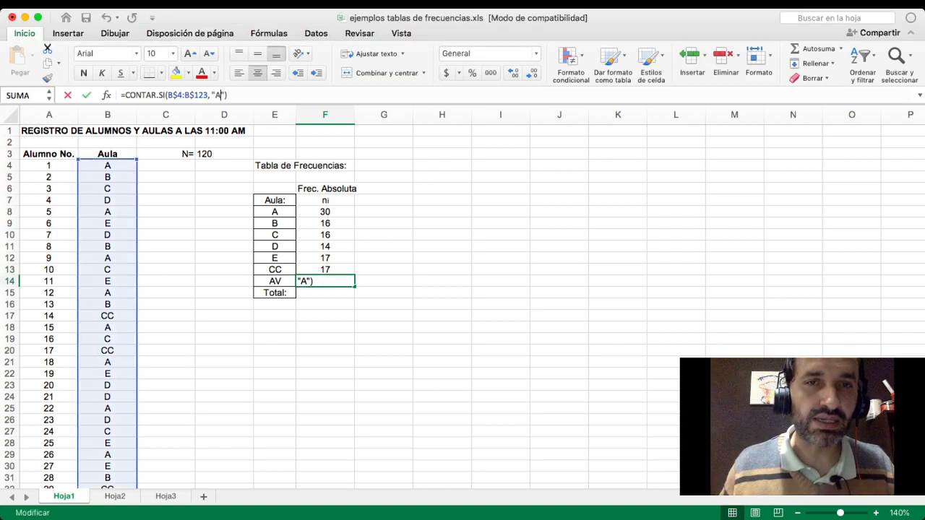
key("BackSpace")
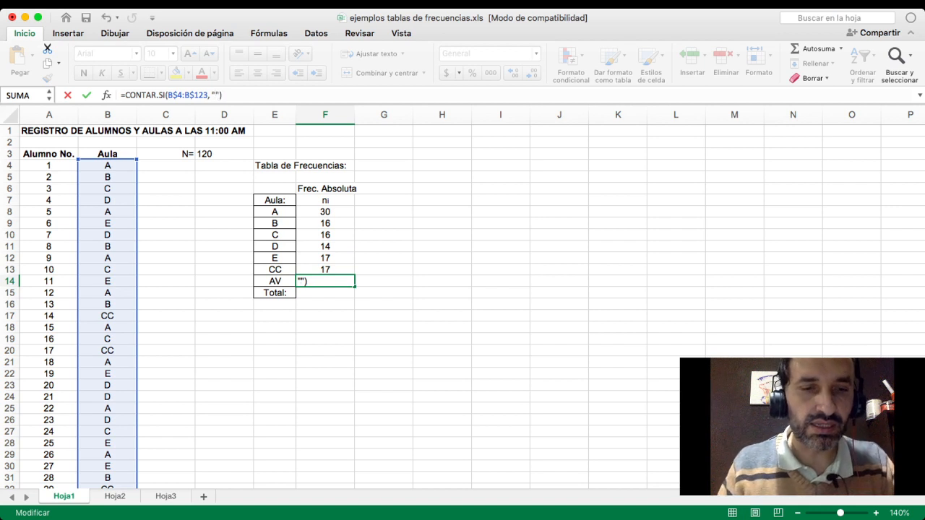
type("AV")
key("Return")
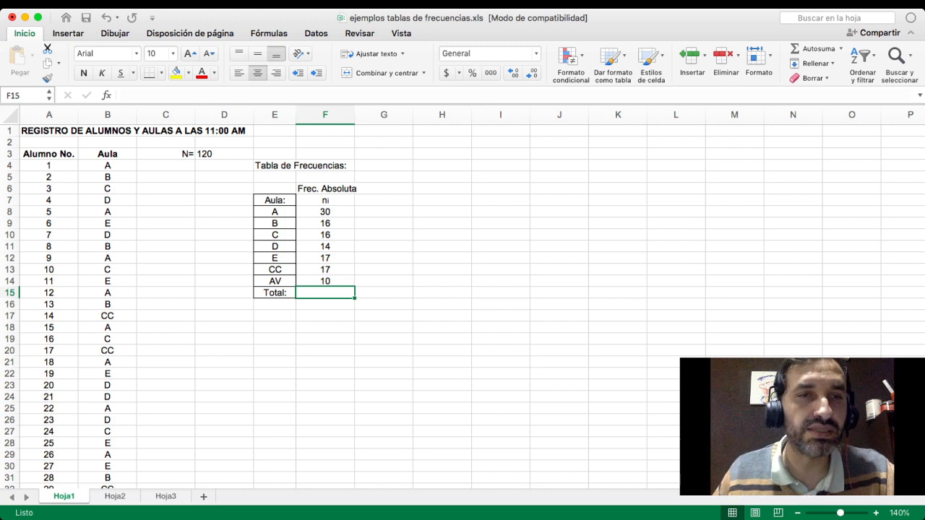
- Look through the student register in columns A and B, and return to the ni column of the frequency table
scroll(462, 307, "down", 12)
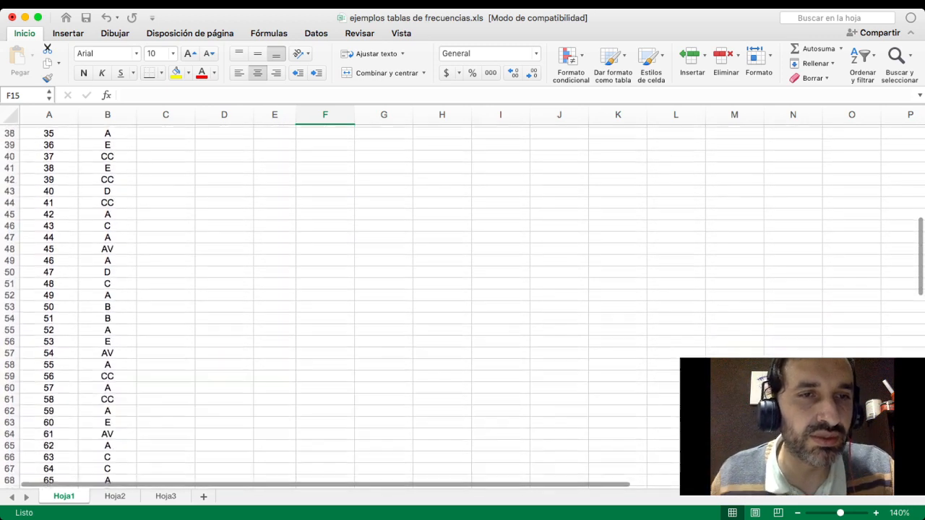
scroll(463, 307, "down", 12)
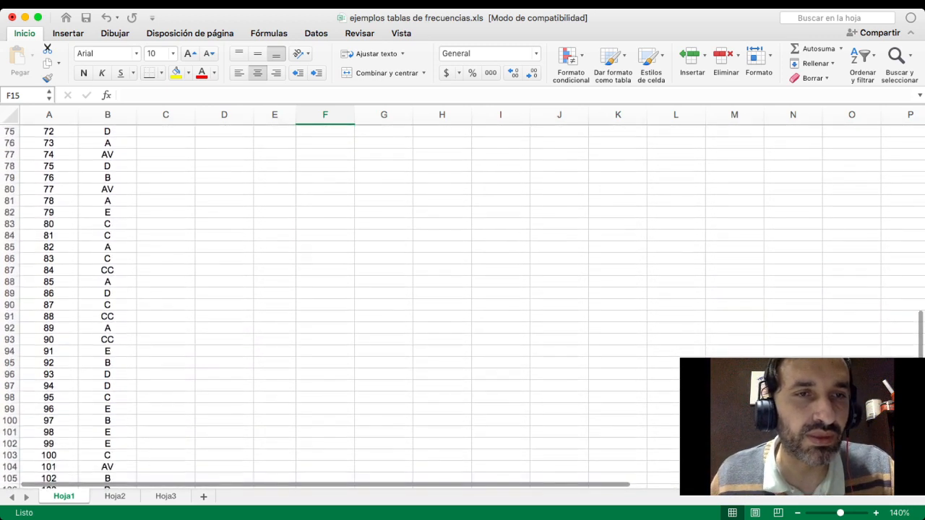
scroll(463, 307, "down", 7)
scroll(462, 307, "up", 7)
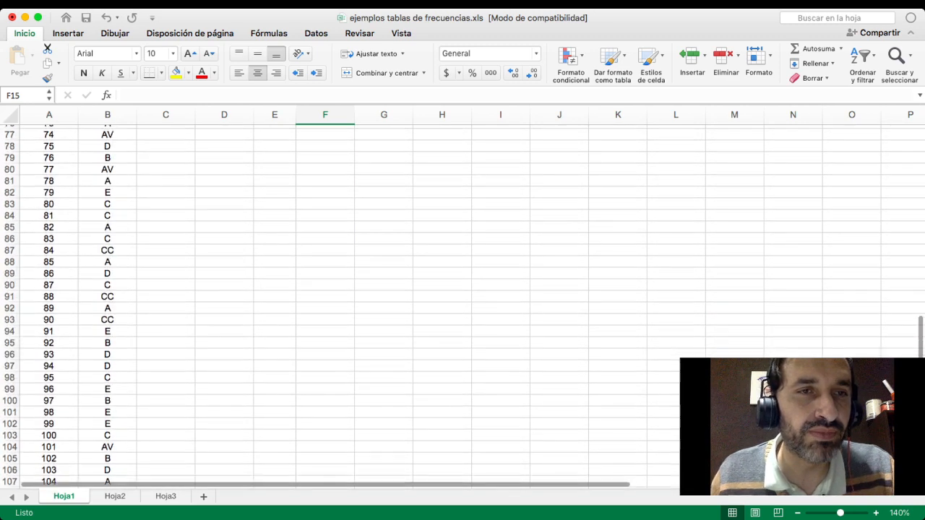
scroll(463, 307, "up", 19)
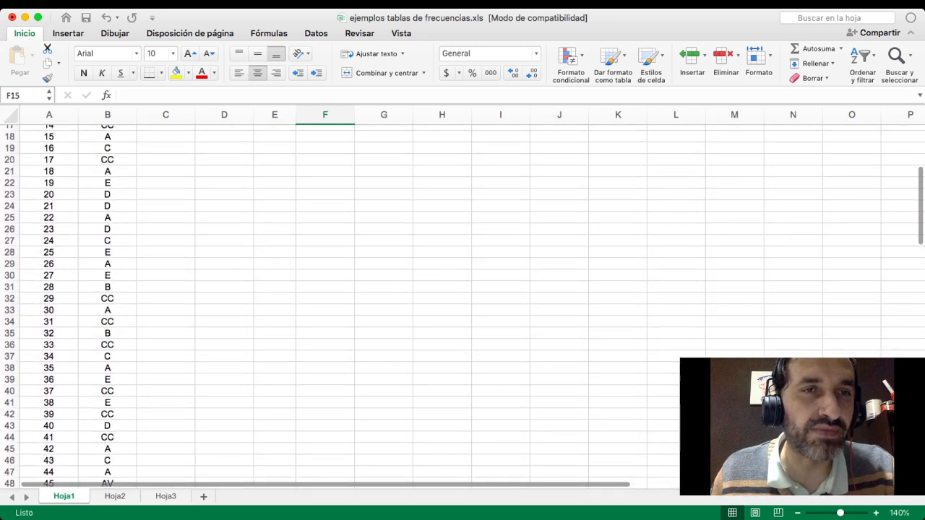
scroll(462, 307, "up", 5)
left_click(325, 203)
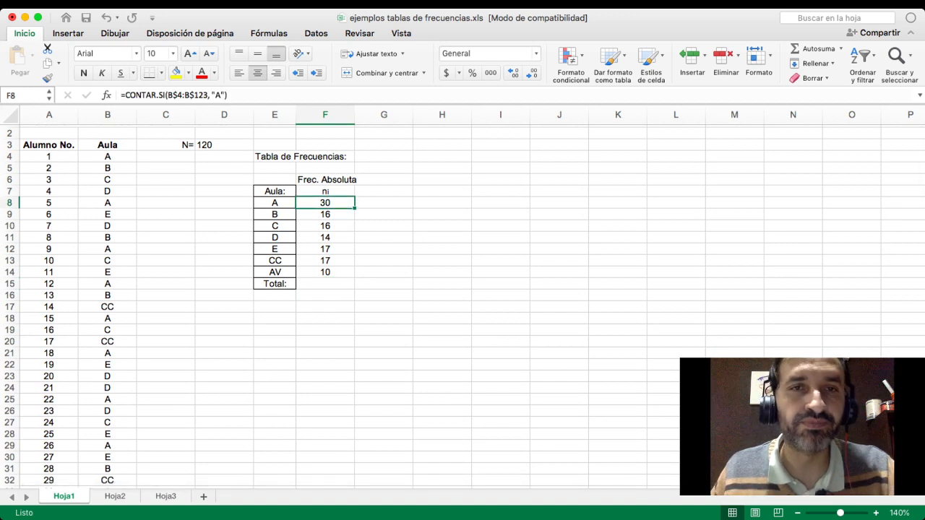
left_click(326, 191)
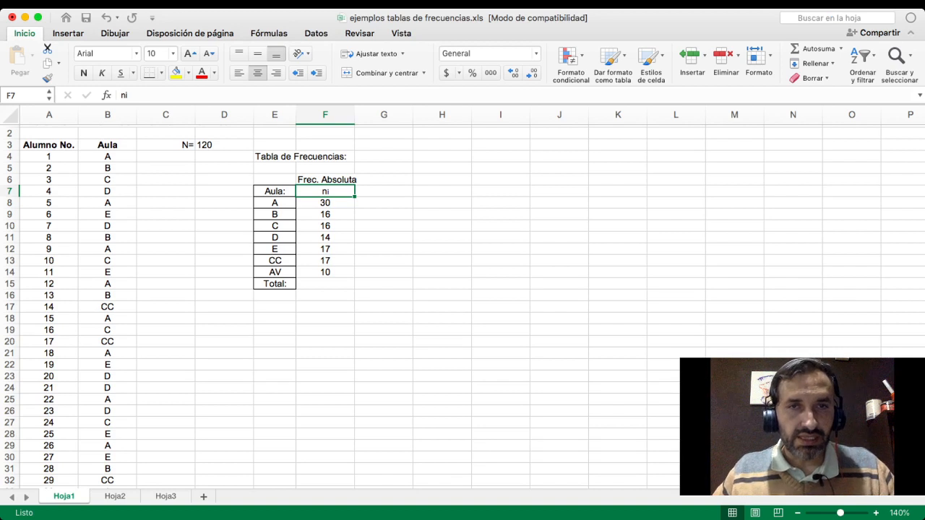
- Sum the absolute frequencies in F8:F14 with AutoSum, placing the result in the Total row at F15
left_click_drag(325, 203, 325, 273)
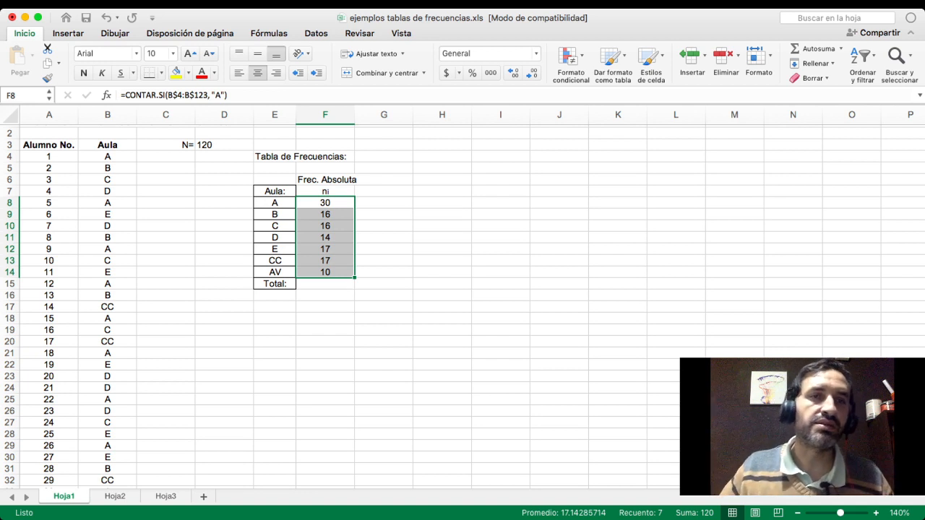
scroll(463, 307, "up", 1)
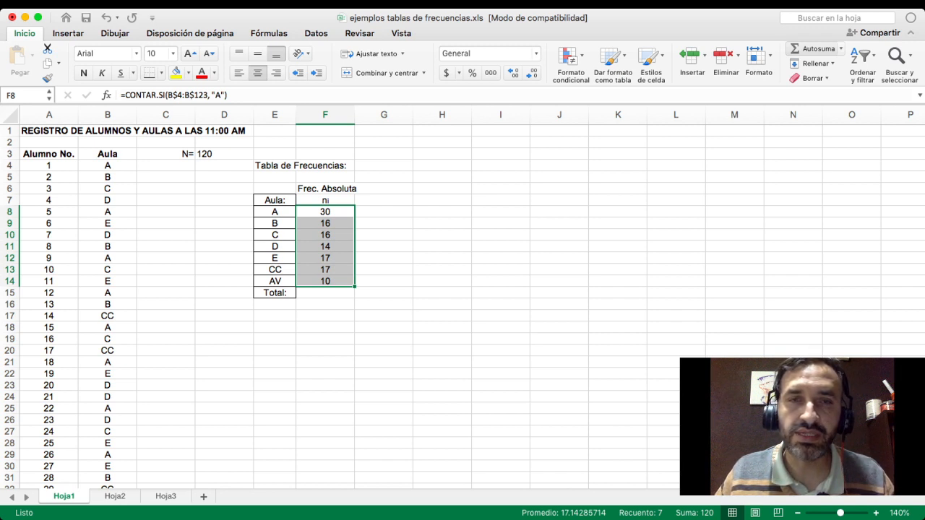
left_click(814, 48)
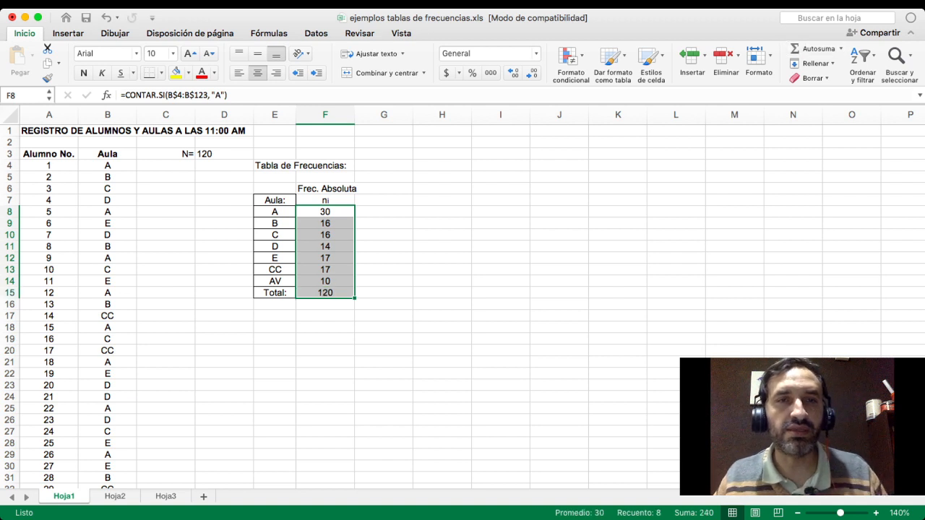
- Check the total in F15 and the frequencies in F8:F14 against the N value in D3
left_click(325, 293)
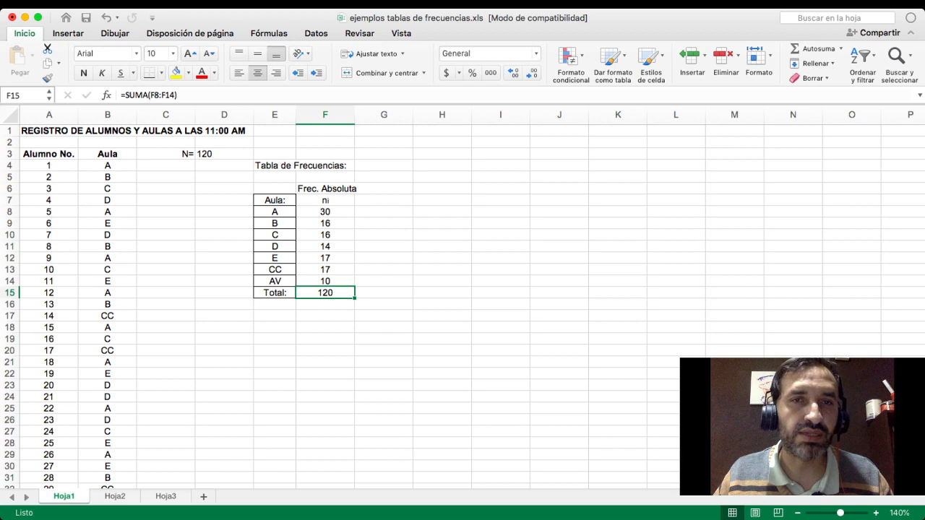
left_click_drag(325, 212, 325, 281)
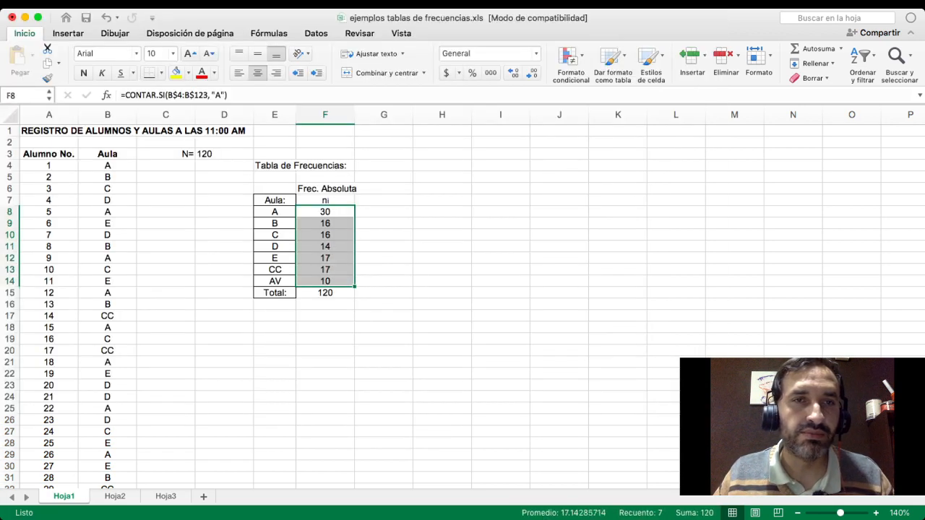
left_click(224, 154)
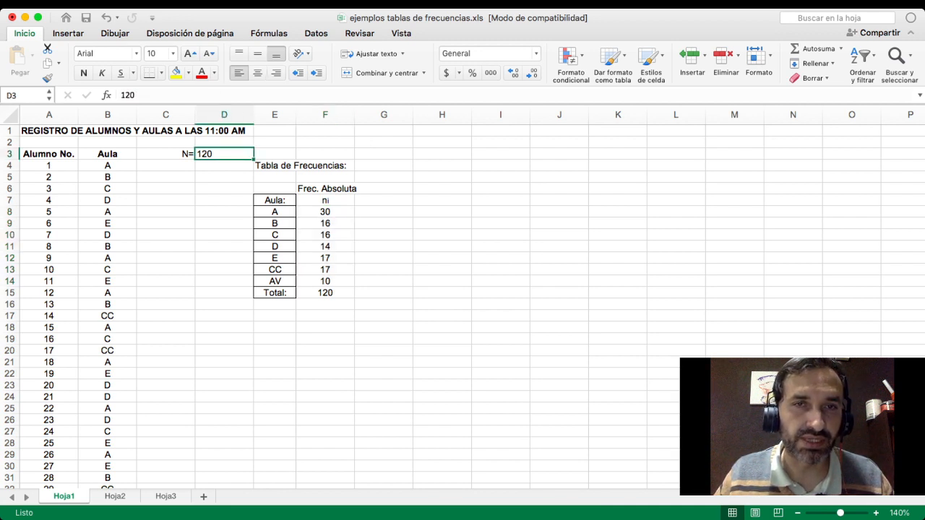
- Apply all borders to the ni column of the frequency table, cells F7:F15
left_click_drag(325, 201, 325, 304)
left_click(325, 305)
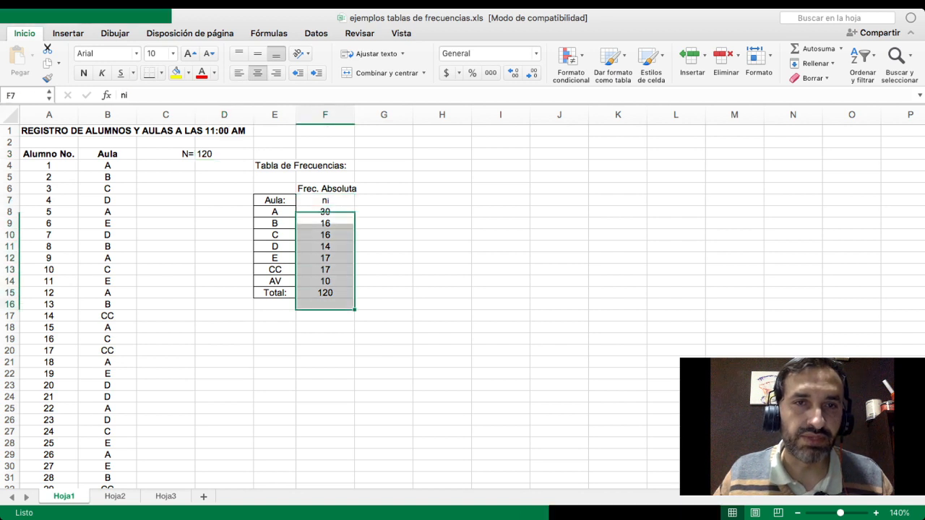
left_click_drag(325, 200, 325, 292)
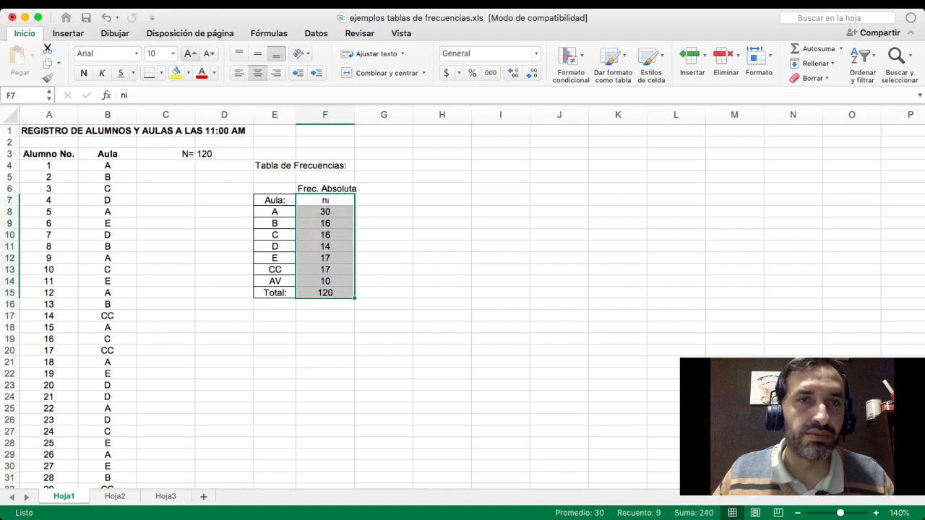
left_click(162, 72)
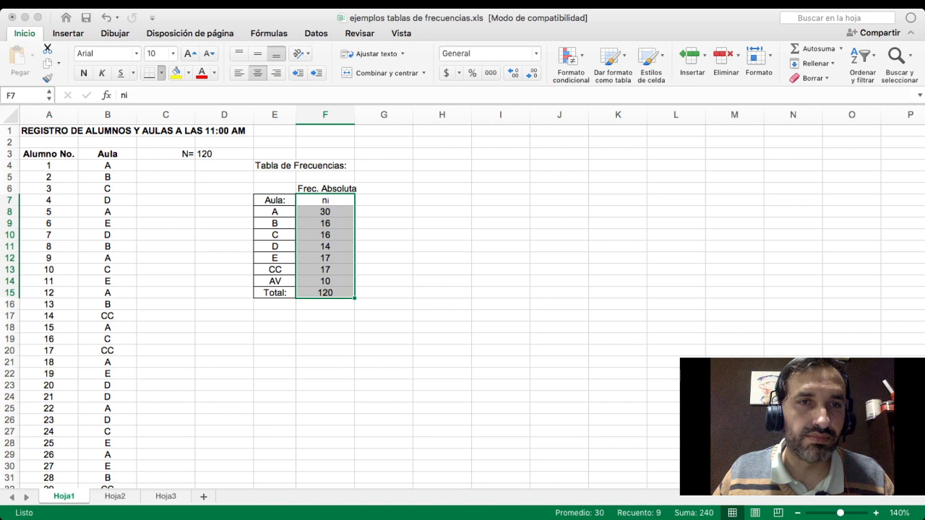
left_click(195, 163)
left_click(384, 246)
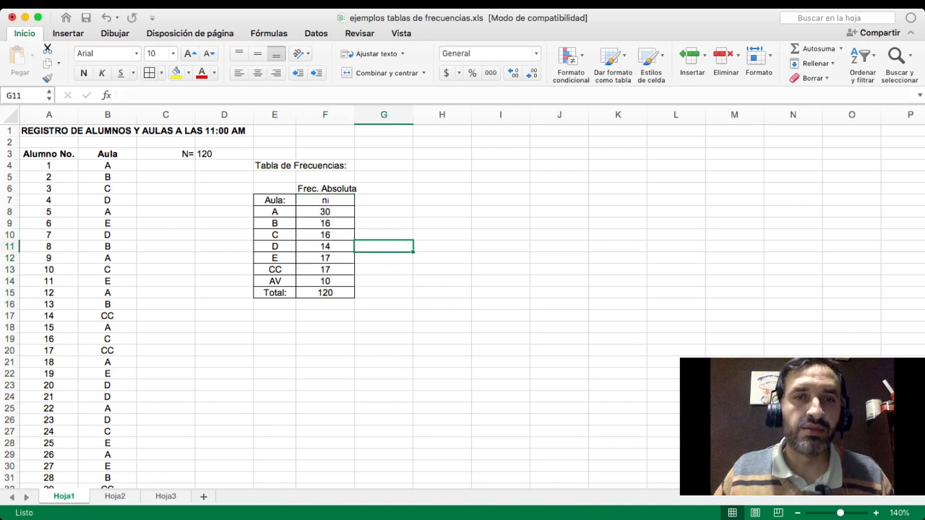
- Enter the heading "Frec. Relativa" in cell G6, beside the absolute frequency heading
left_click(384, 201)
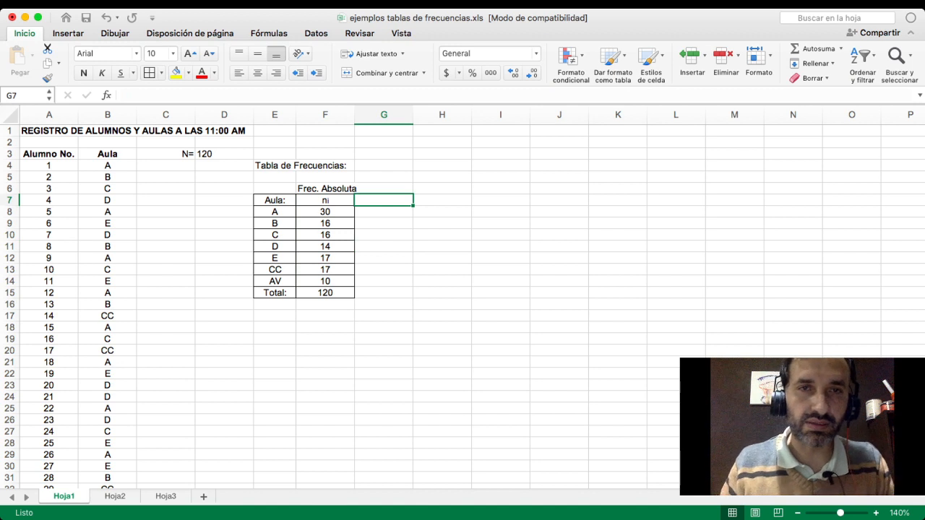
left_click(384, 189)
type("Frec. ")
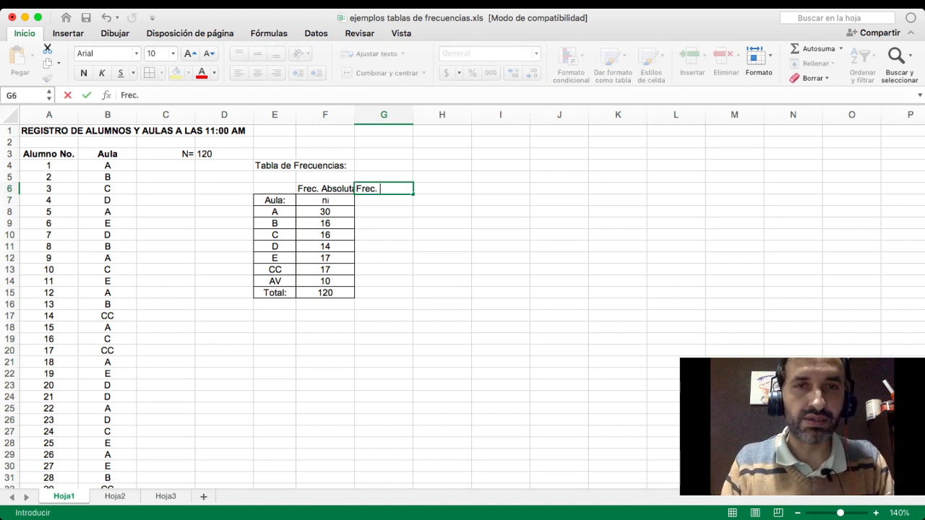
type("re")
key("BackSpace")
key("BackSpace")
key("BackSpace")
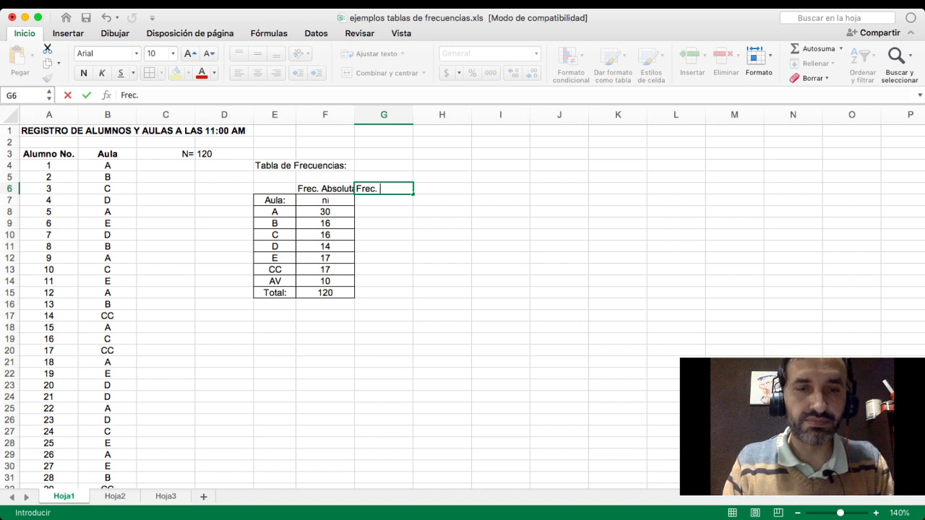
type("Relativa")
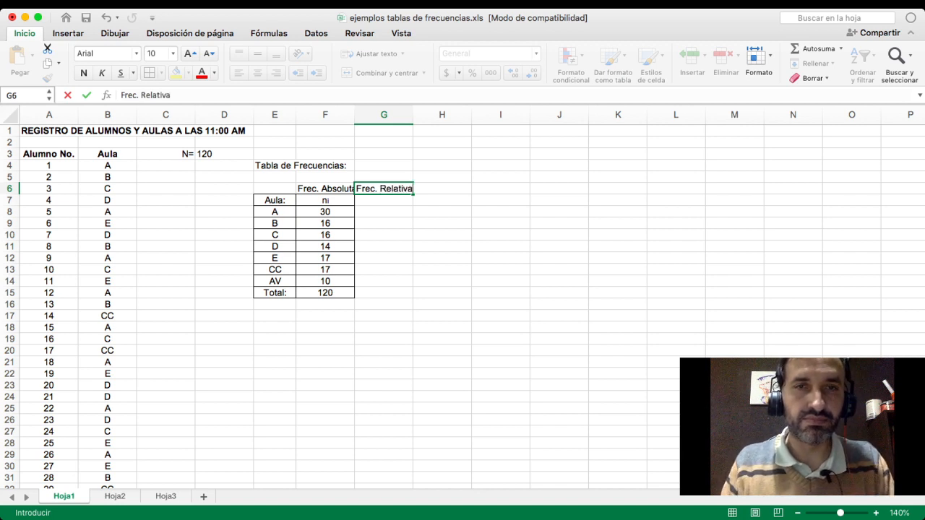
key("Return")
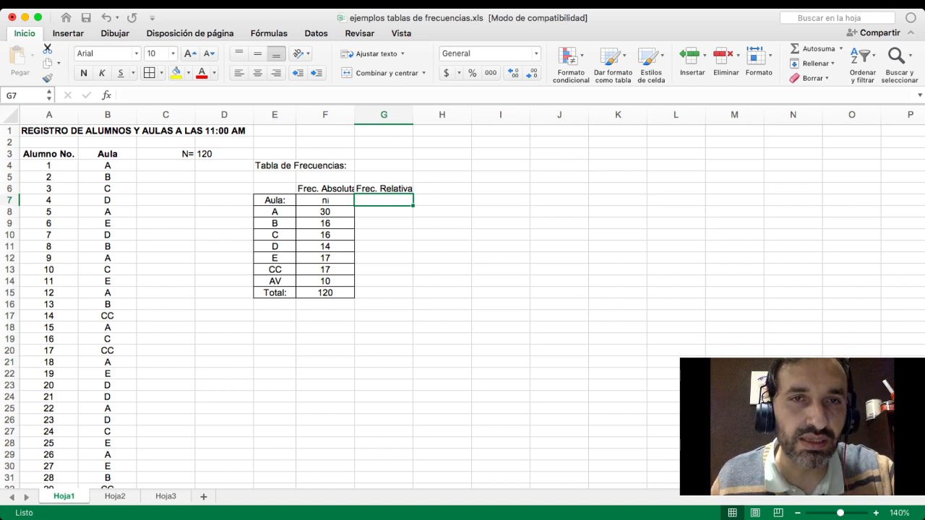
- Review the absolute frequency of classroom A, the empty relative frequency cells and the classroom labels in E8:E14
left_click(326, 211)
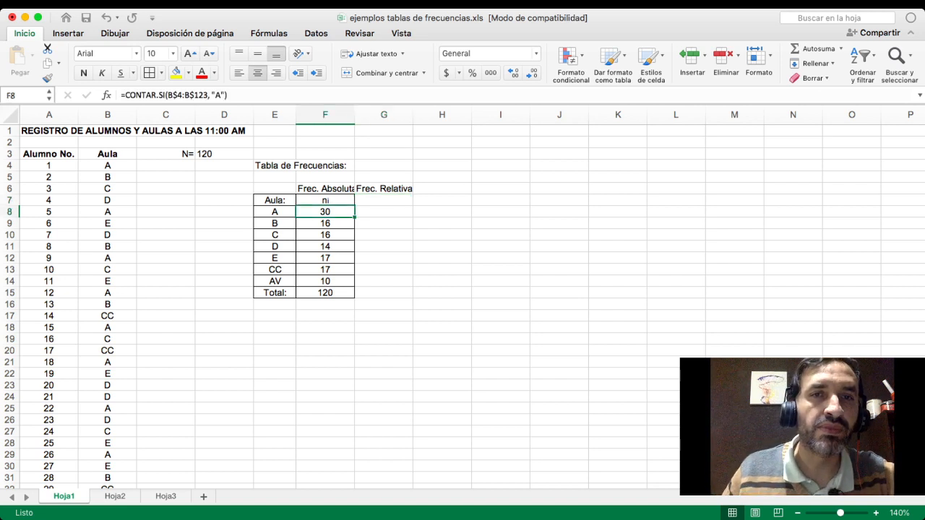
left_click(384, 200)
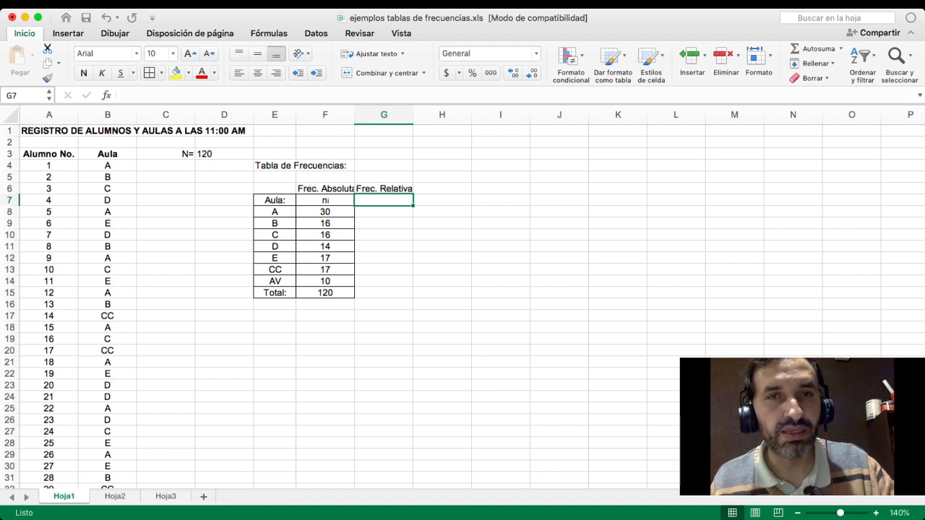
key("Down")
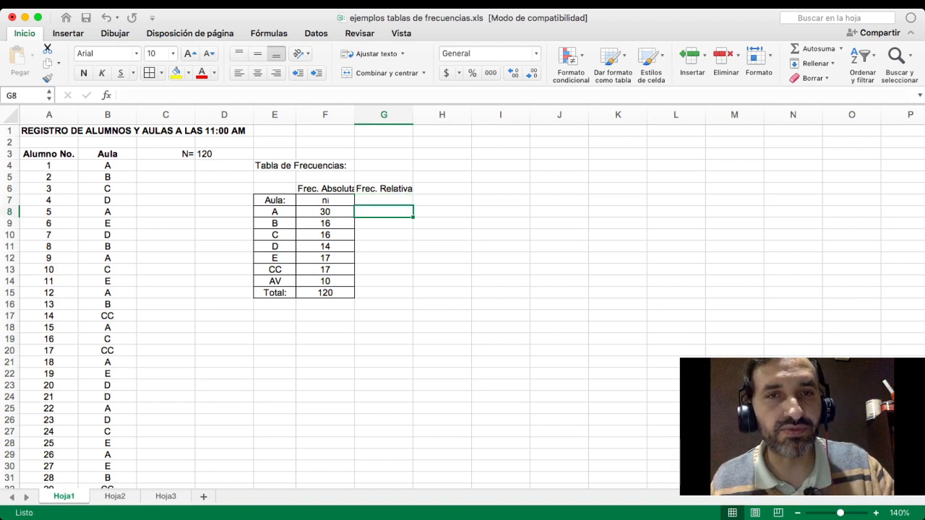
key("Down")
key("Down")
key("Down")
key("Up")
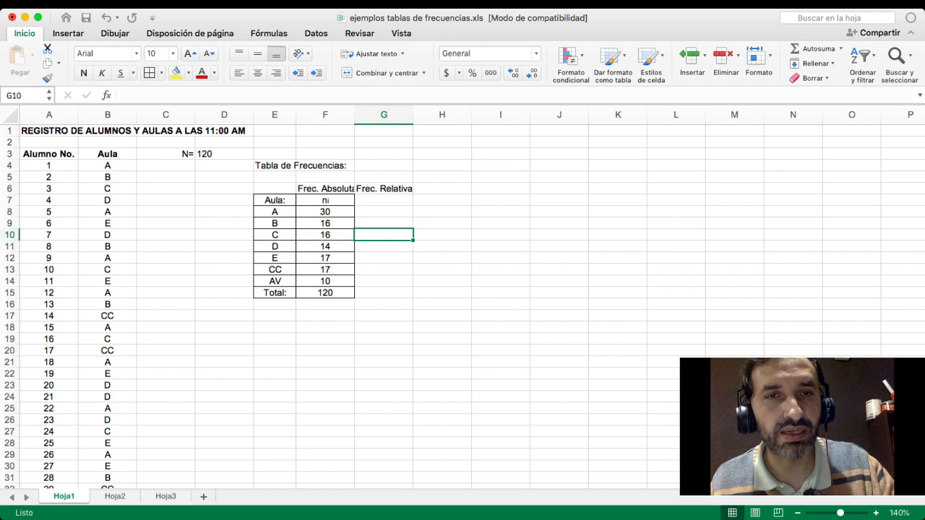
left_click(275, 212)
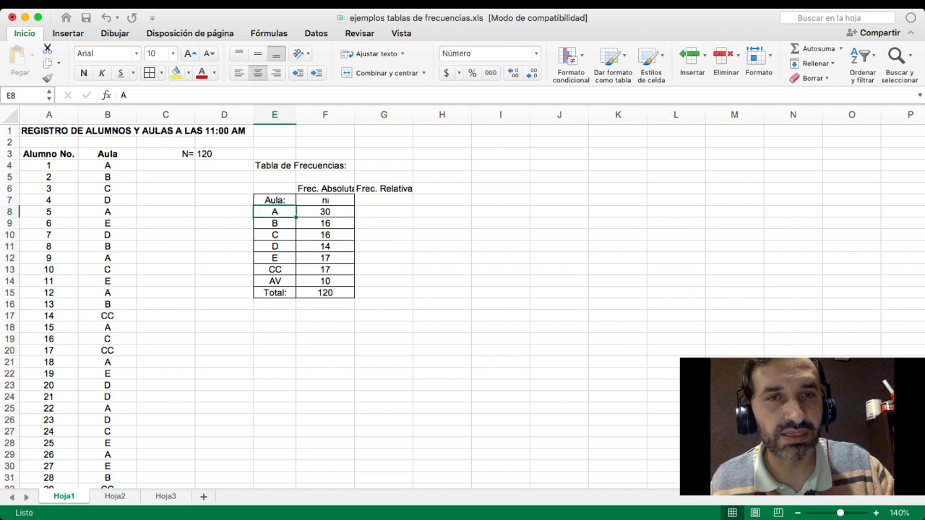
left_click_drag(274, 211, 275, 281)
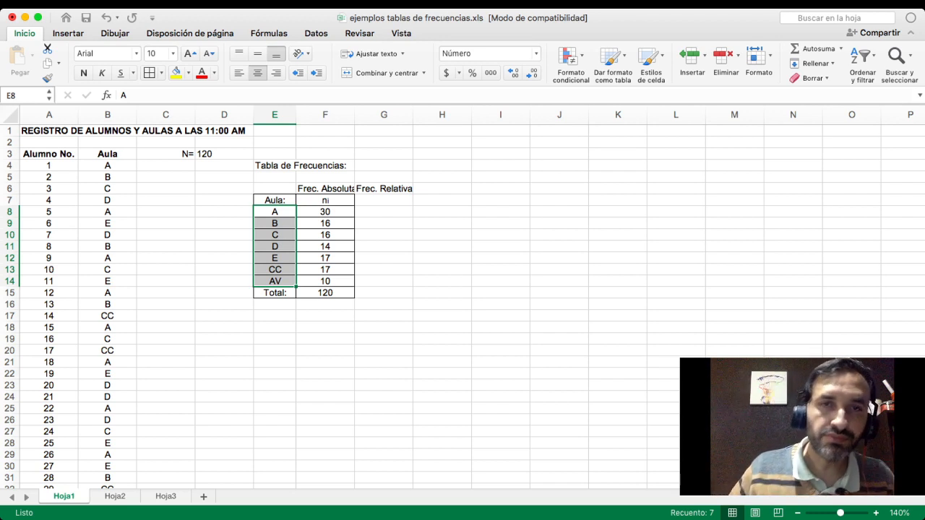
left_click(384, 224)
- Enter the column header "fi" in G7 with the i at font size 8, and center cells G7:G15
left_click(384, 200)
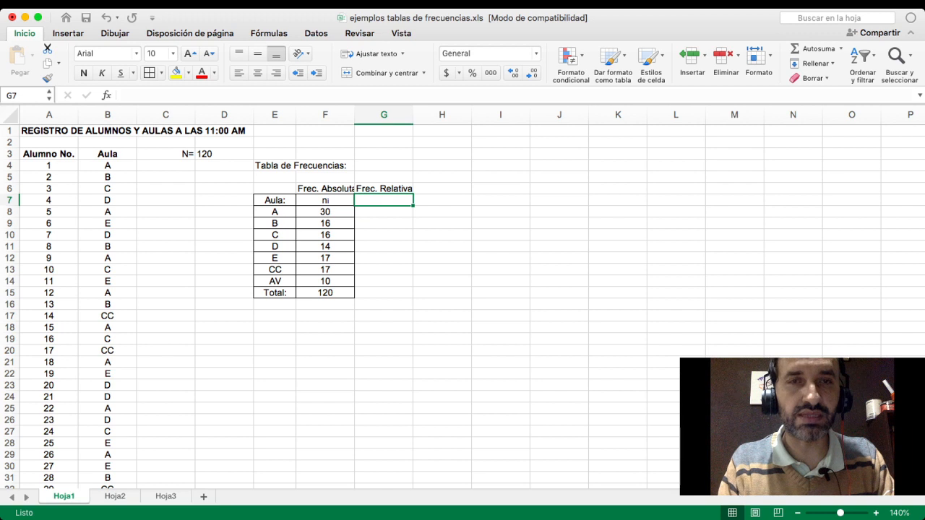
type("f")
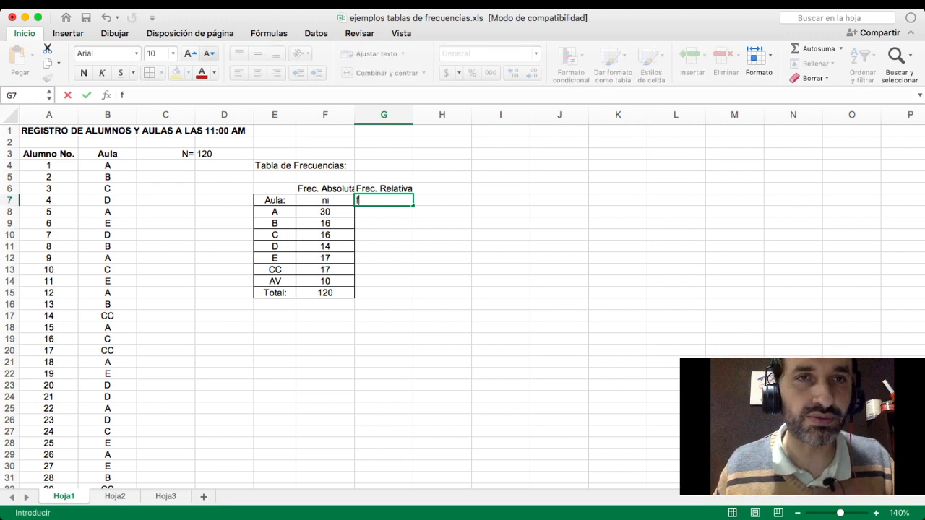
double_click(209, 53)
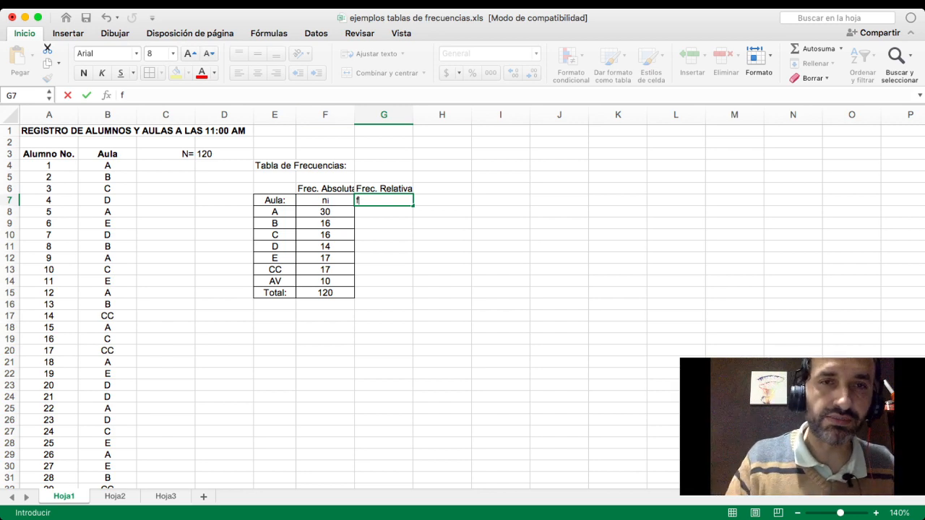
key("Return")
left_click(383, 201)
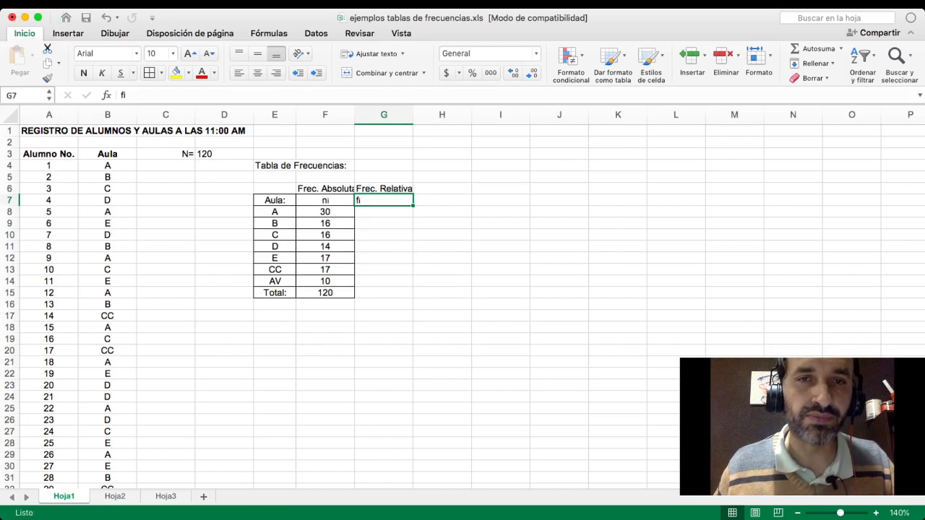
left_click_drag(383, 293, 384, 200)
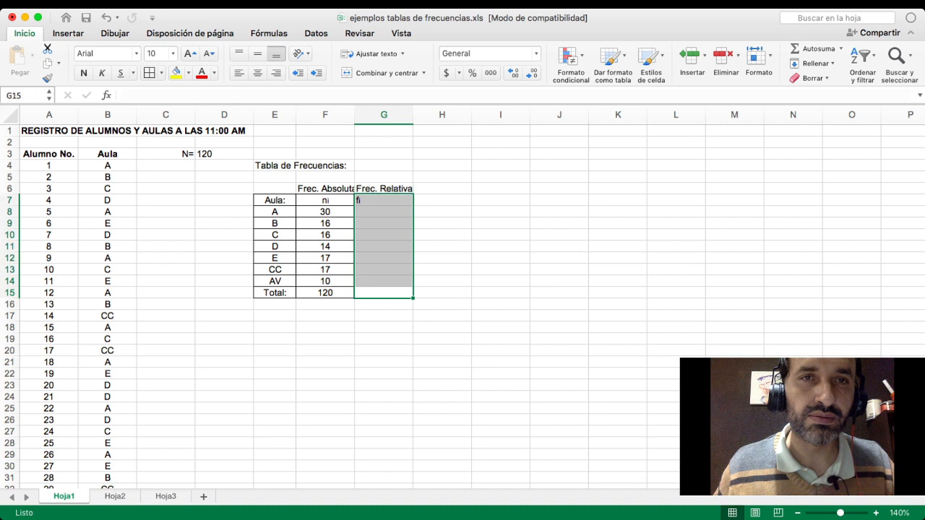
left_click(257, 72)
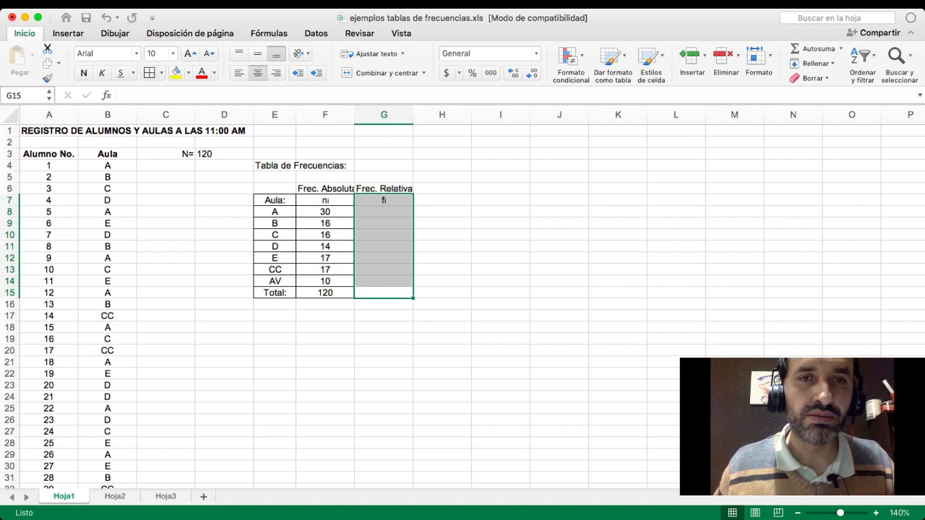
- Calculate the relative frequency of classroom A in G8 with the formula =F8/D$3, keeping the row of N fixed
left_click(384, 212)
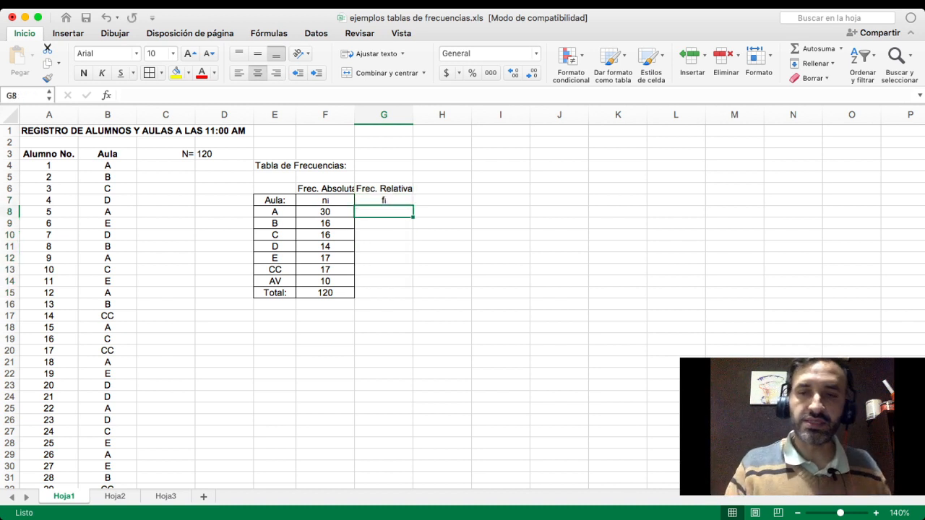
type("=")
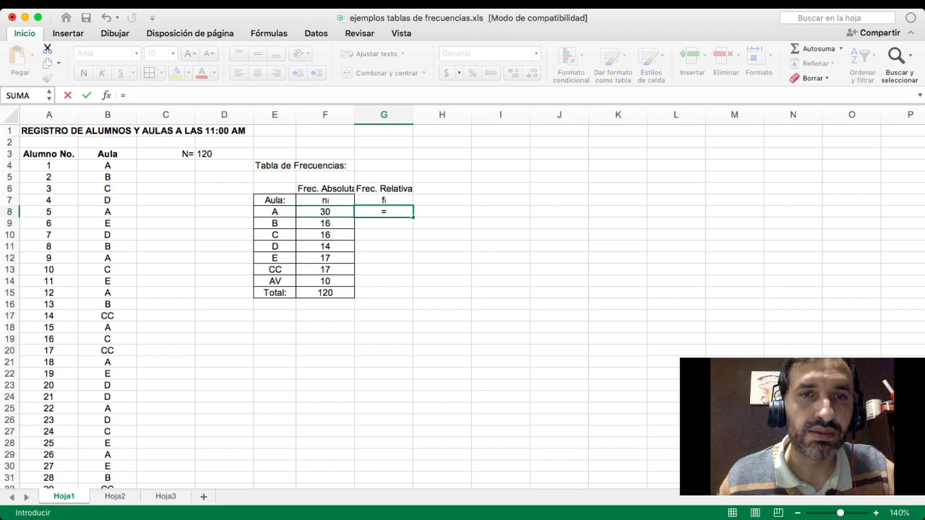
left_click(325, 212)
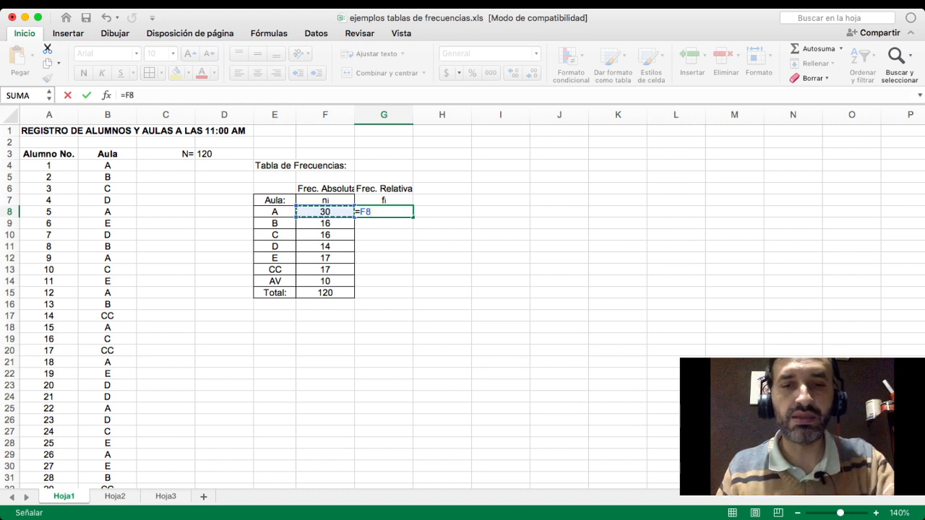
type("/")
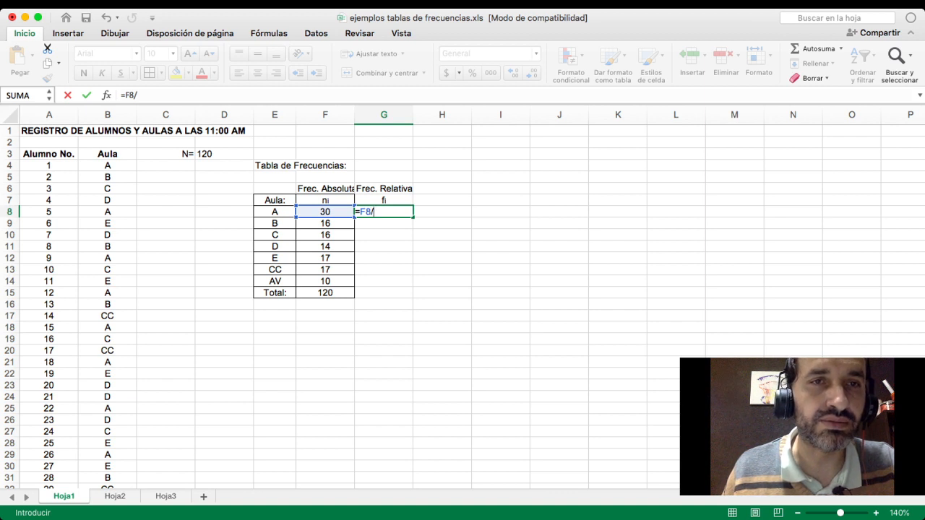
left_click(224, 154)
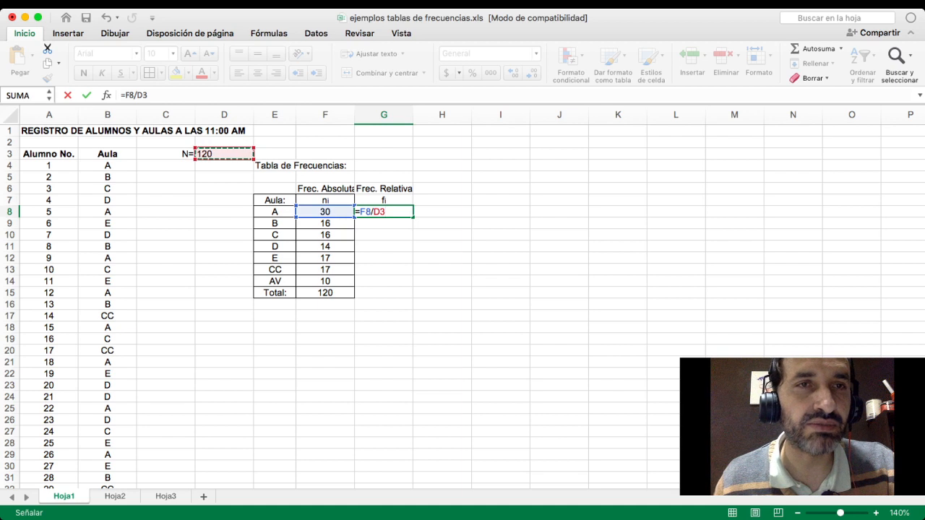
left_click(144, 95)
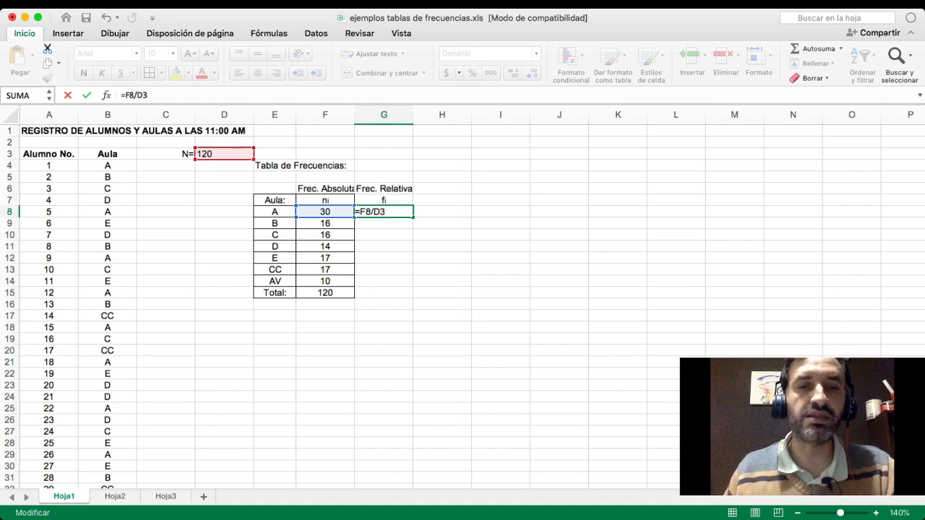
type("$")
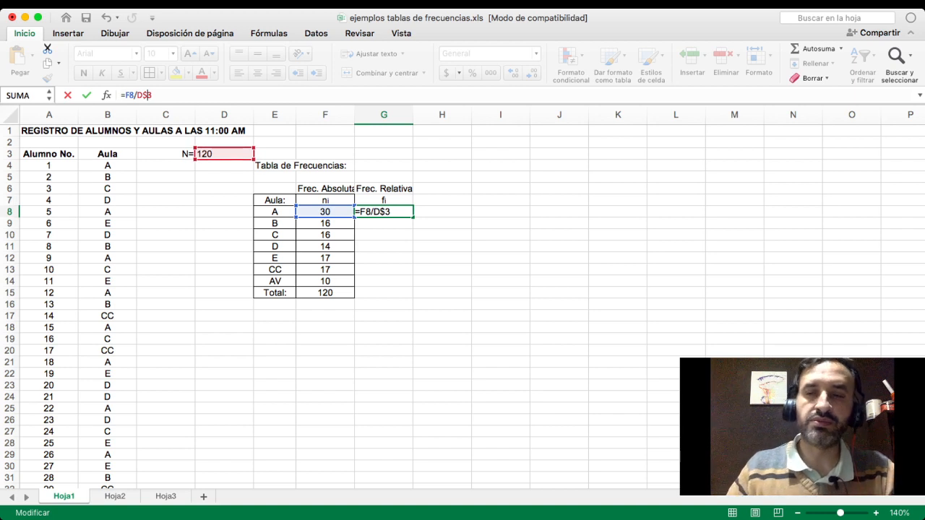
key("Return")
key("Up")
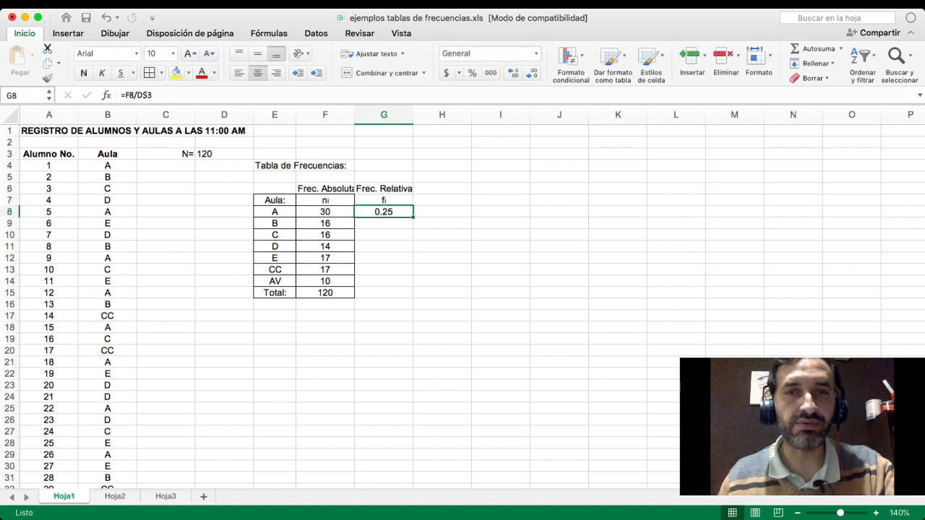
- Fill the relative frequency formula from G8 down to G14 and show the results with three decimals
left_click_drag(414, 217, 409, 285)
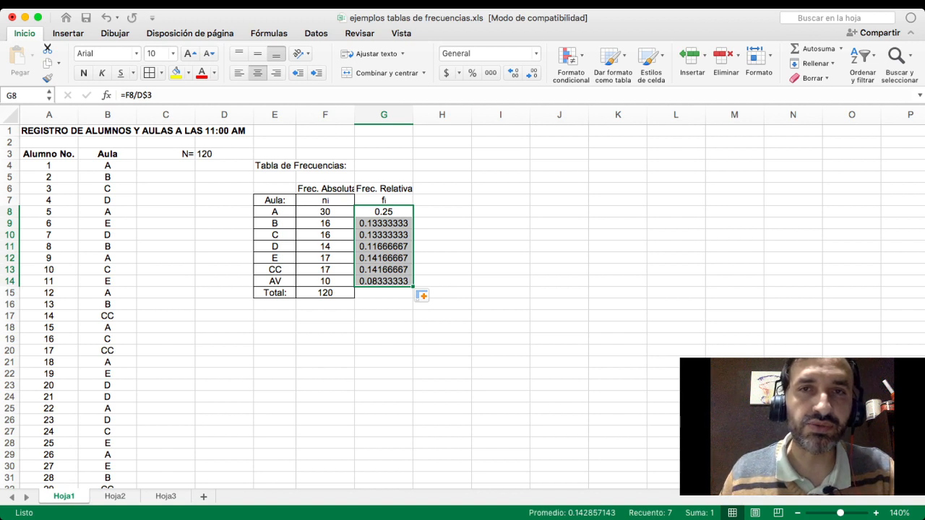
left_click(532, 73)
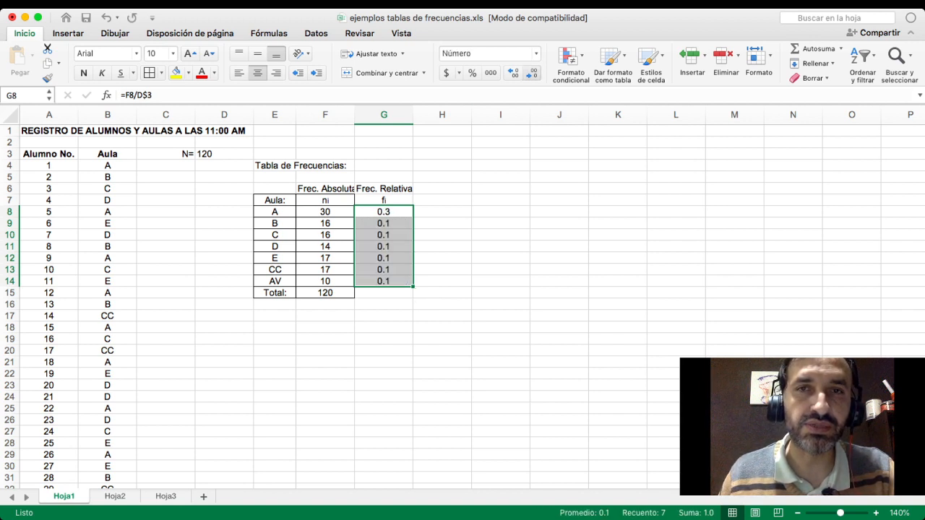
left_click(513, 73)
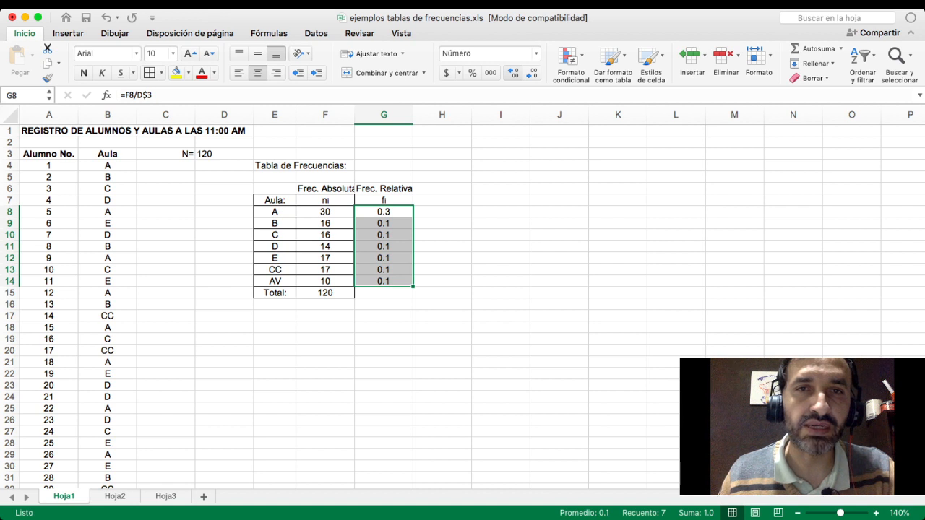
left_click(513, 73)
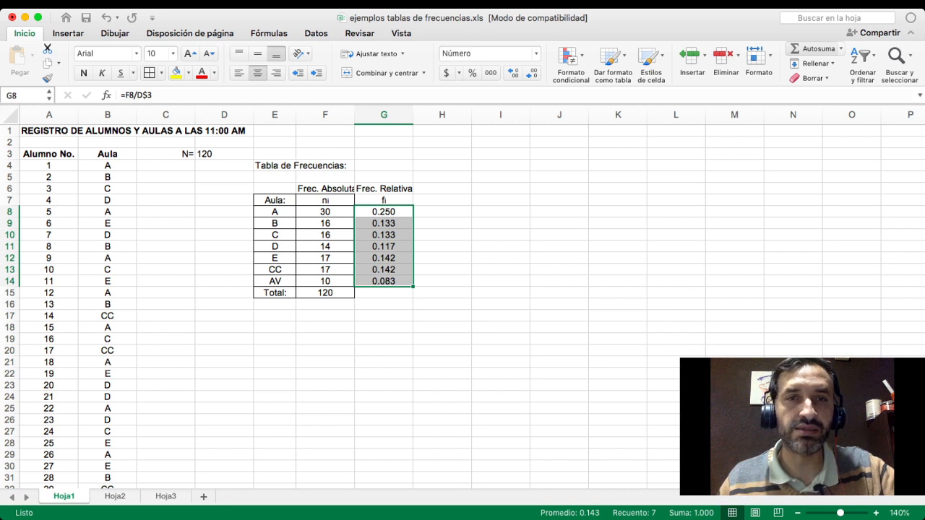
- Total the relative frequencies of G8:G14 in G15 with a sum and show the total without decimals
left_click(815, 48)
left_click(384, 293)
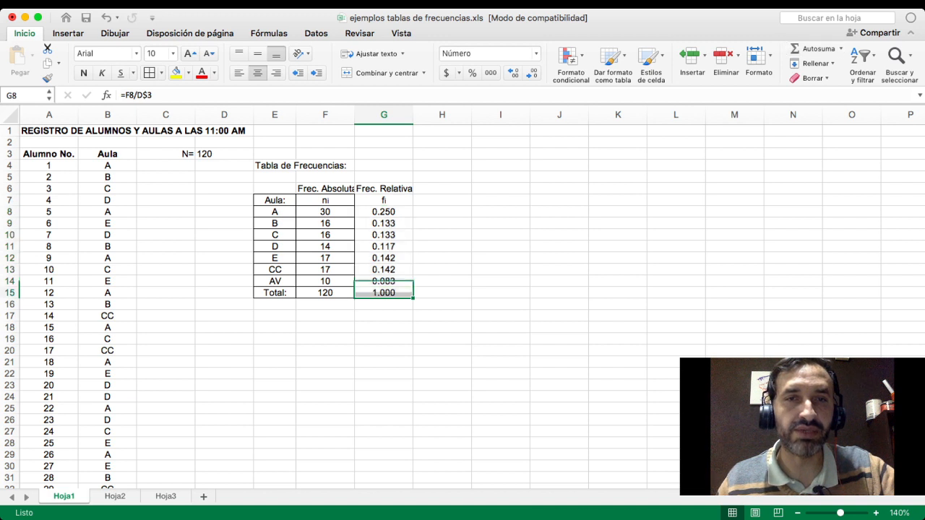
left_click(512, 73)
left_click(512, 74)
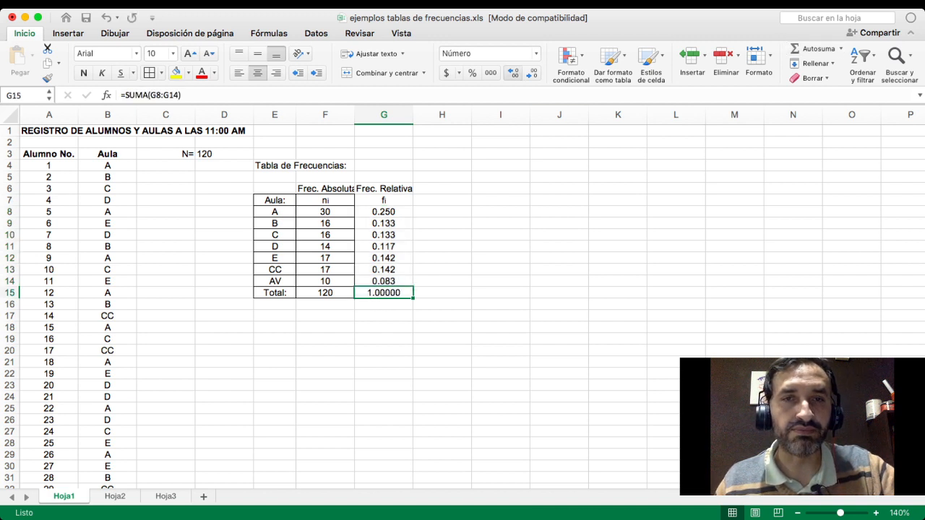
left_click(532, 73)
left_click(532, 73)
left_click(532, 73)
left_click(532, 73)
left_click(532, 73)
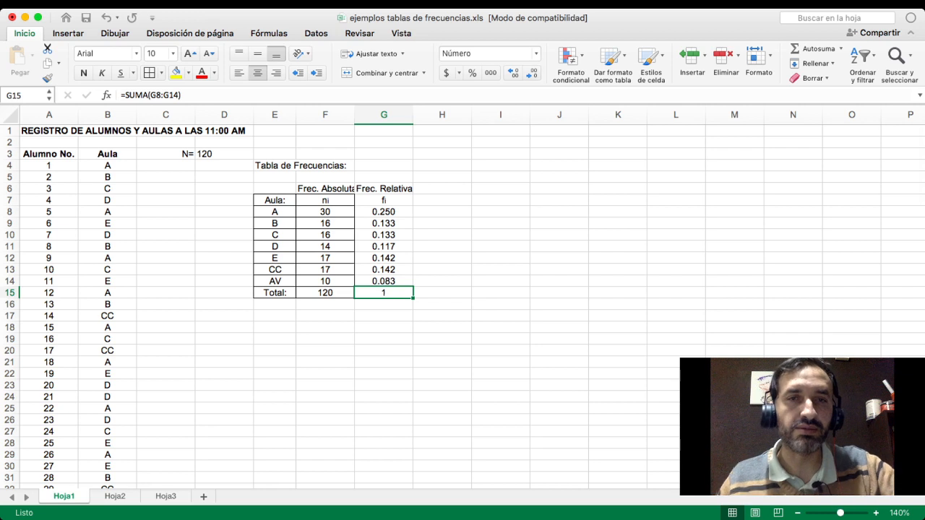
left_click(442, 350)
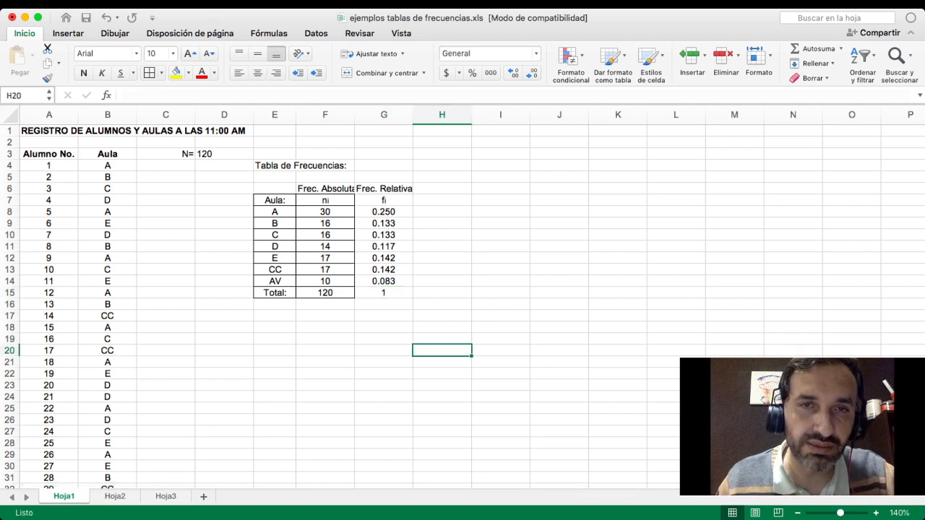
- Apply borders to all cells of the relative frequency column, G7:G15
left_click_drag(384, 201, 384, 293)
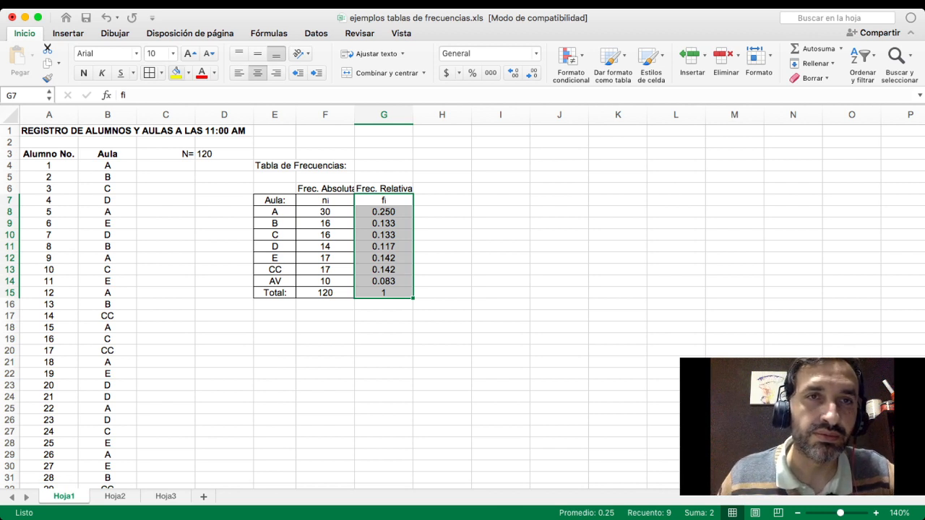
left_click(443, 282)
left_click(442, 200)
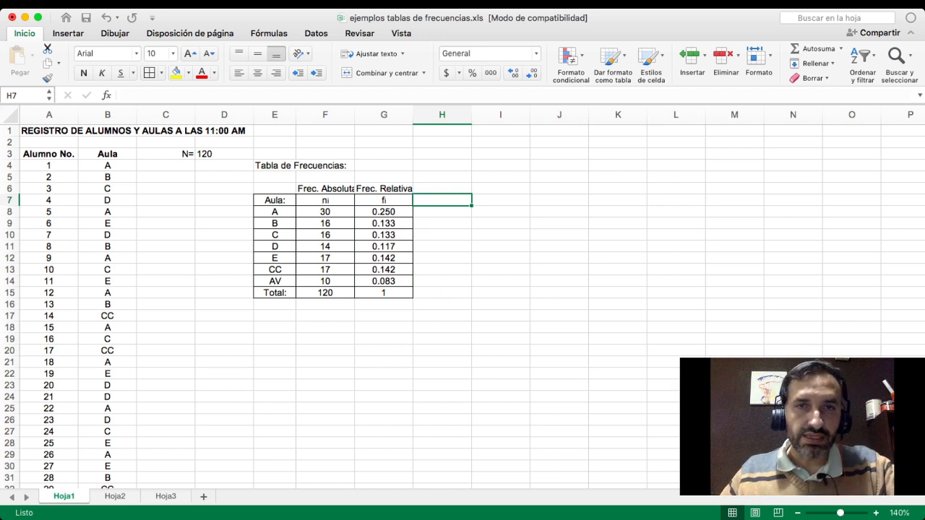
- Enter the heading "Porcentaje" in cell H6, beside the relative frequency heading
left_click(443, 189)
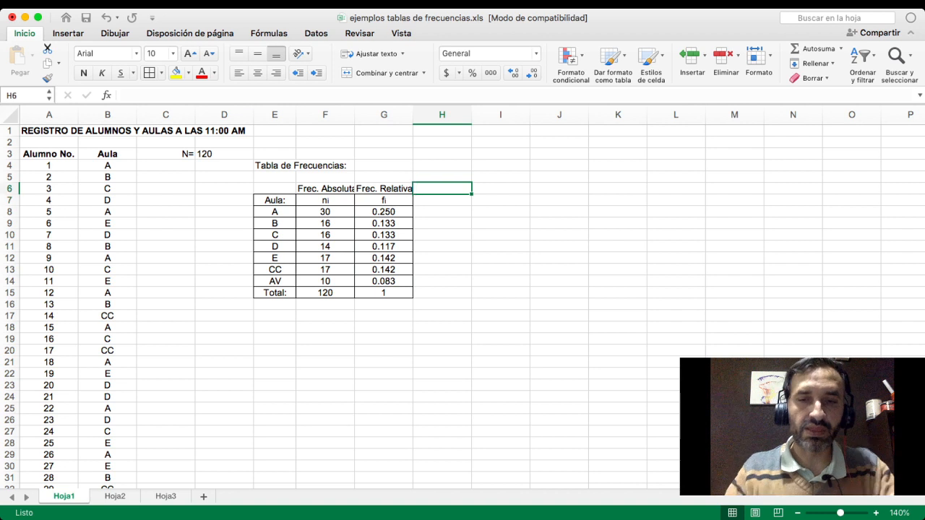
type("Por")
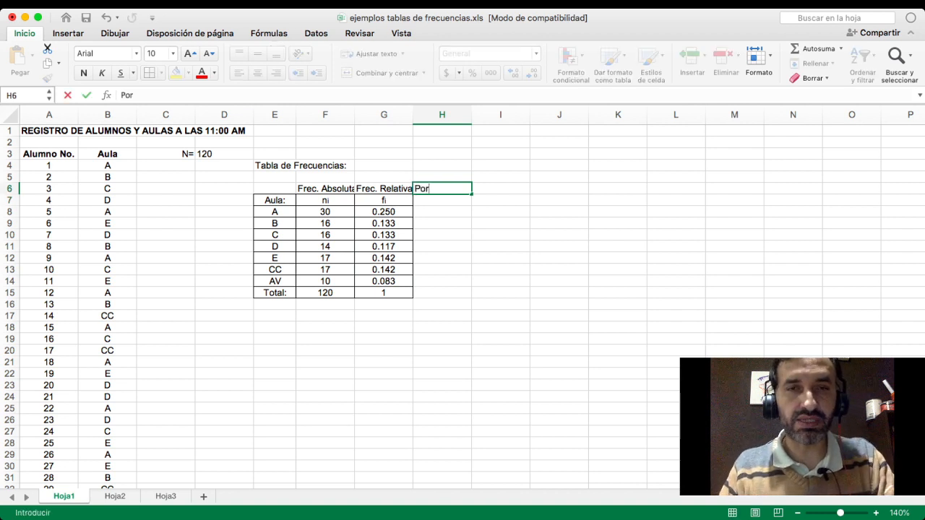
type("centaje")
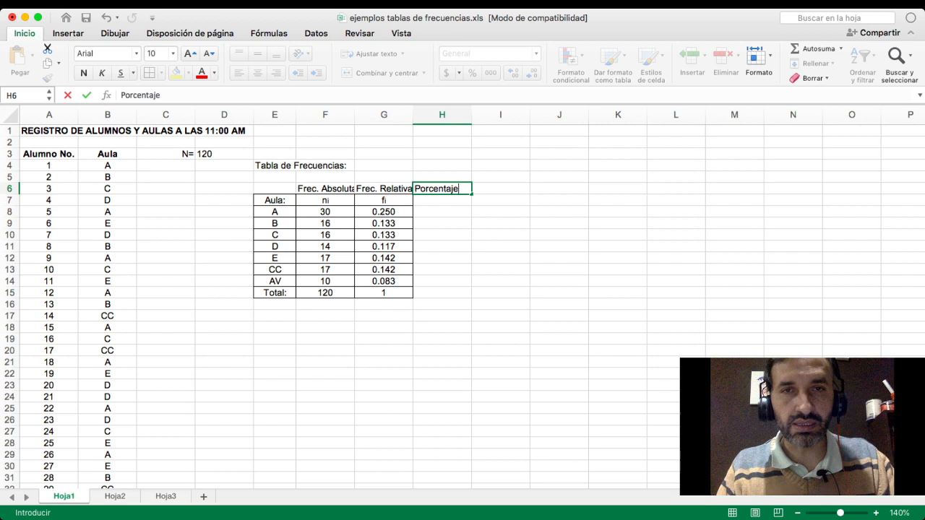
key("Return")
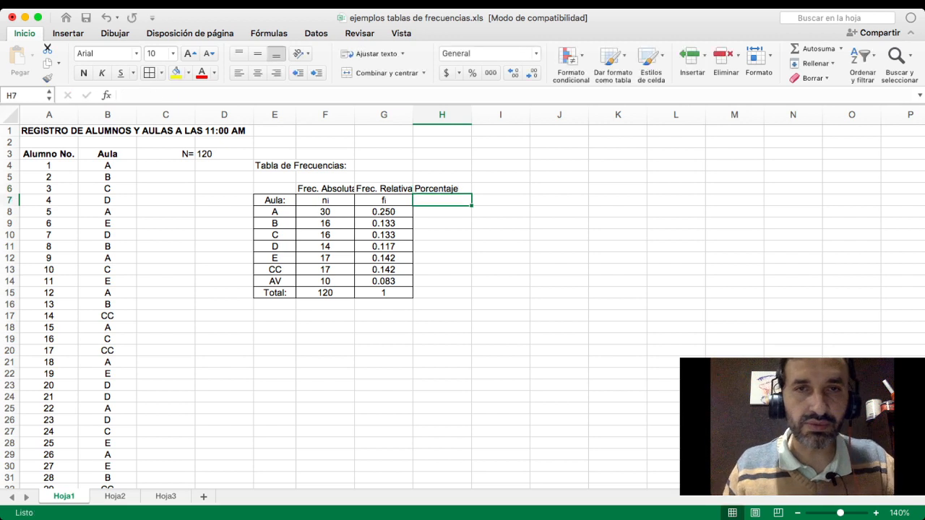
key("Up")
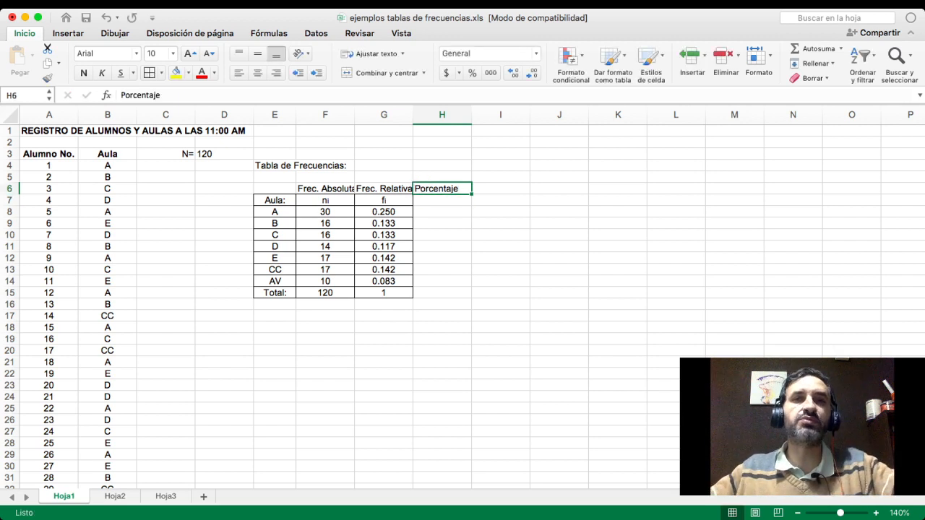
- Enter the column header "%" in H7, below the Porcentaje heading
key("Down")
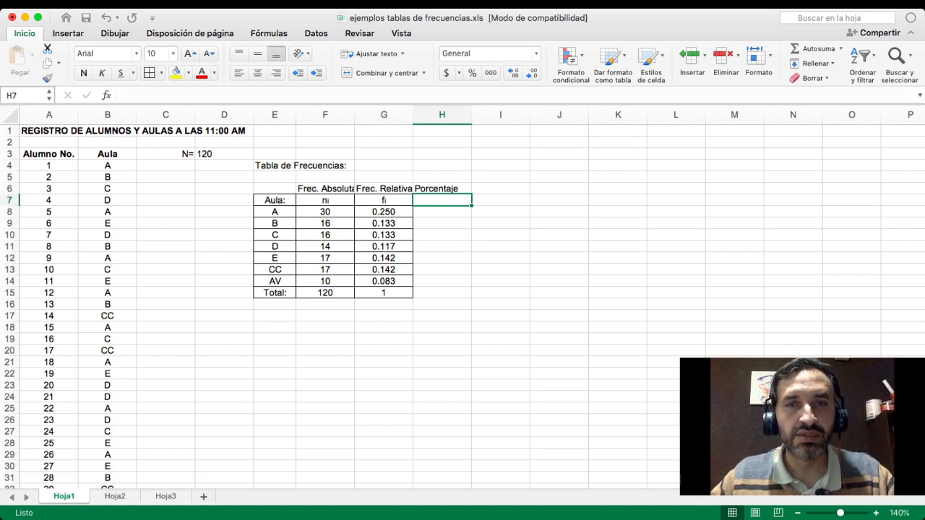
left_click(559, 246)
left_click(442, 200)
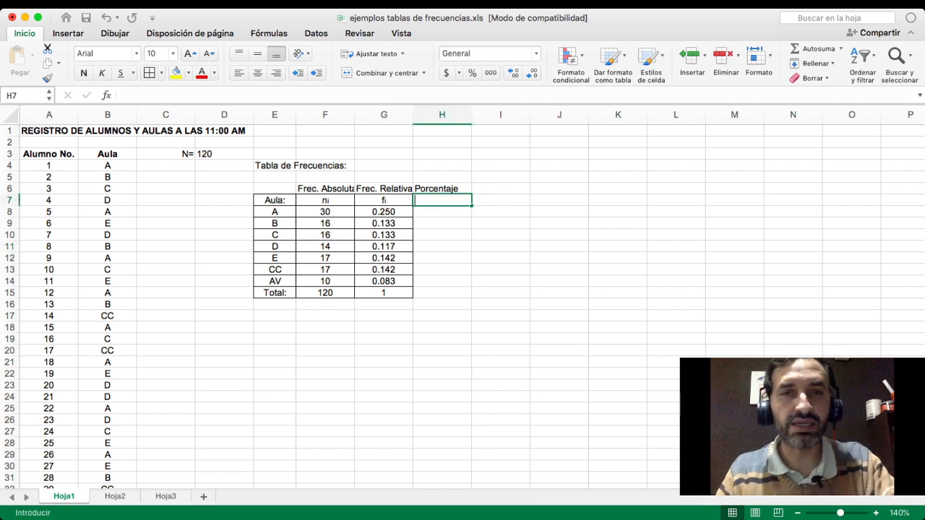
type("%")
key("Return")
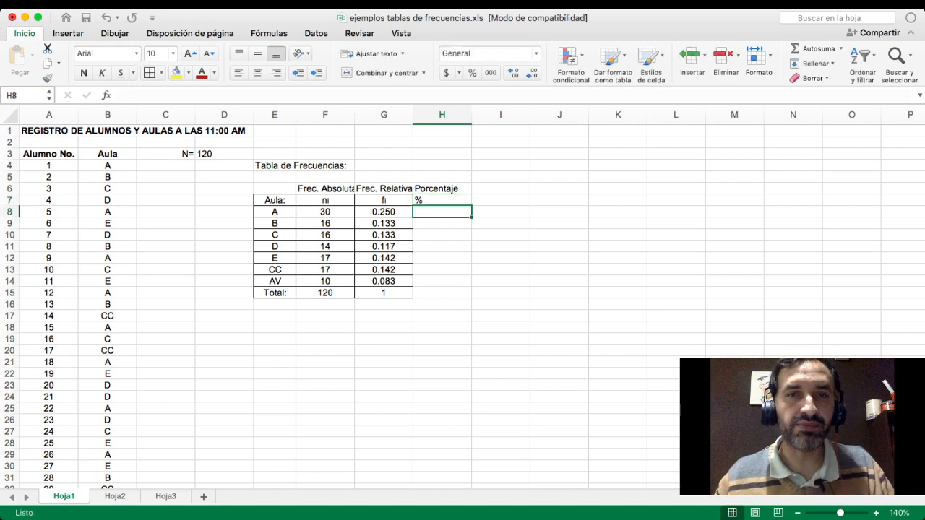
- Copy the relative frequencies of G8:G14 into H8:H14 as values only and show them with three decimals
left_click_drag(384, 211, 384, 281)
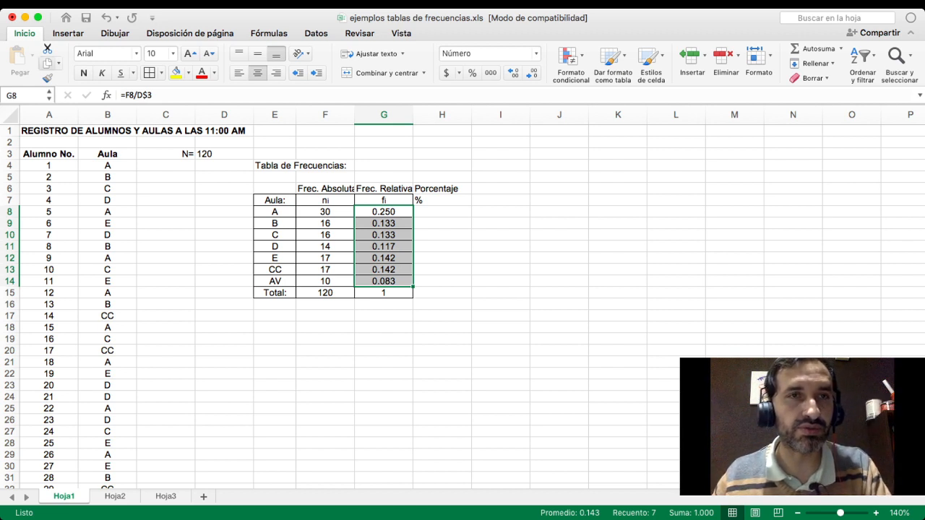
key("super+c")
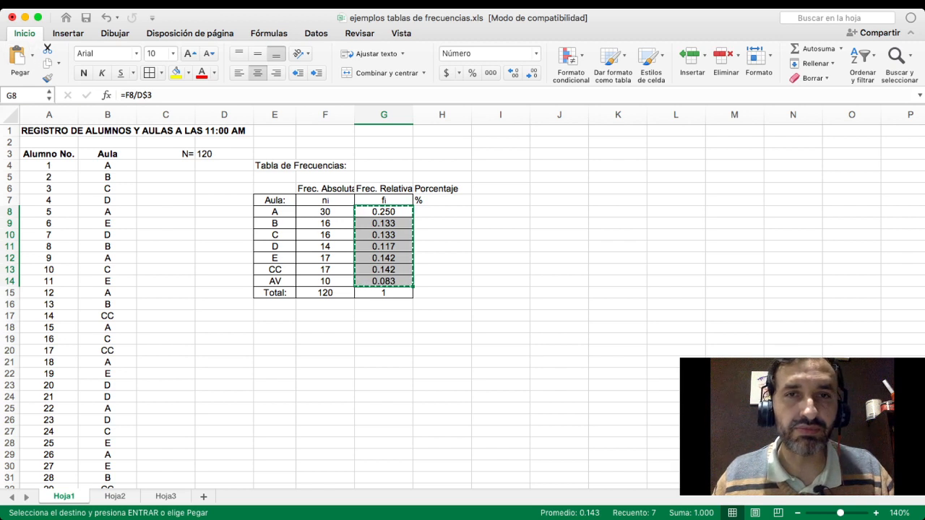
left_click(442, 212)
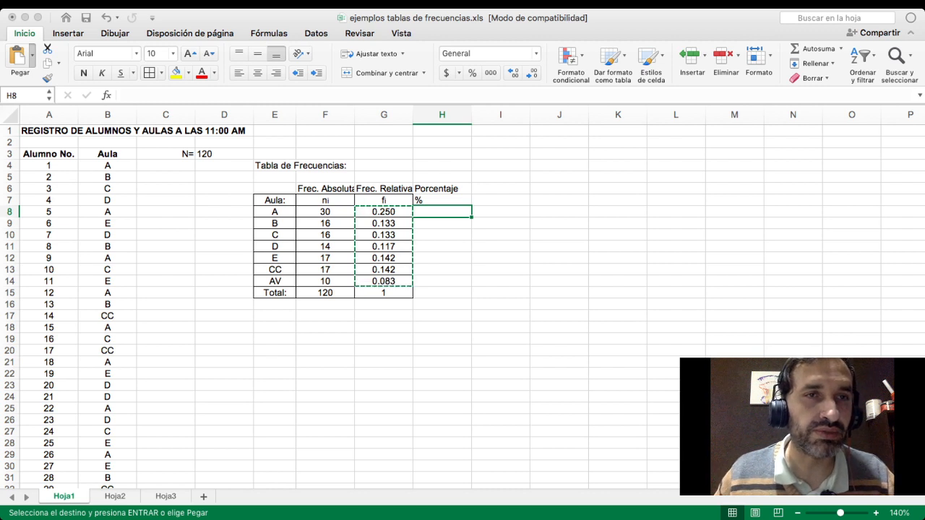
key("super+v")
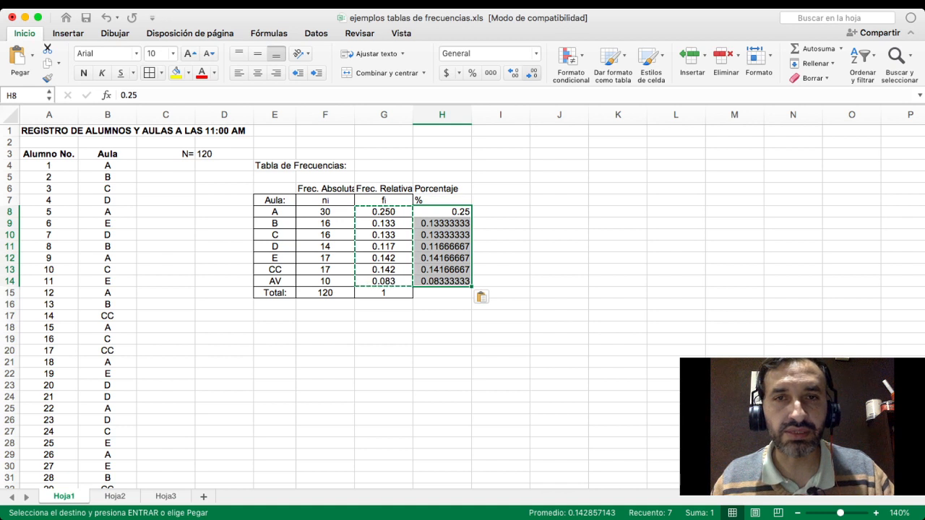
left_click(533, 72)
left_click(513, 72)
left_click(512, 72)
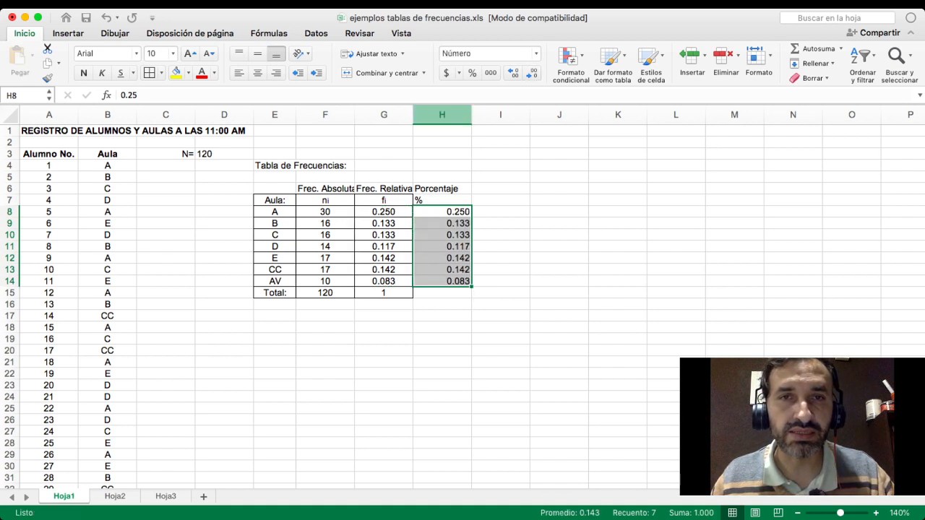
left_click(501, 235)
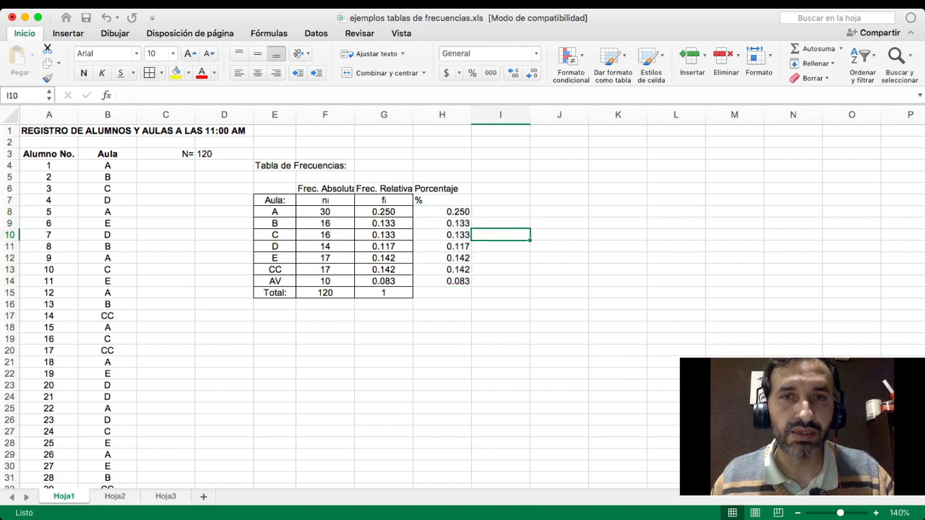
- Center the contents of the percentage column, cells H7:H15
left_click_drag(443, 201, 442, 212)
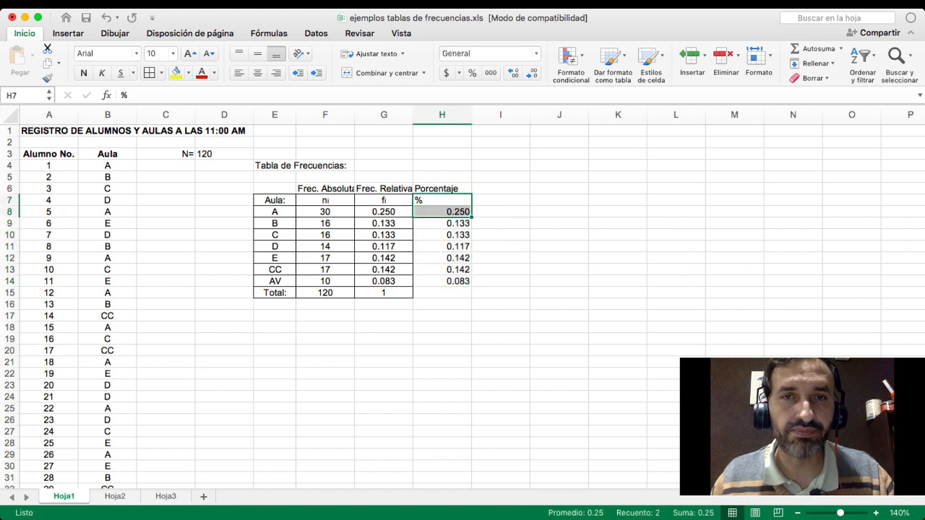
key("shift+Down")
key("shift+Down")
key("shift+Down")
key("shift+Down")
key("shift+Down")
key("shift+Down")
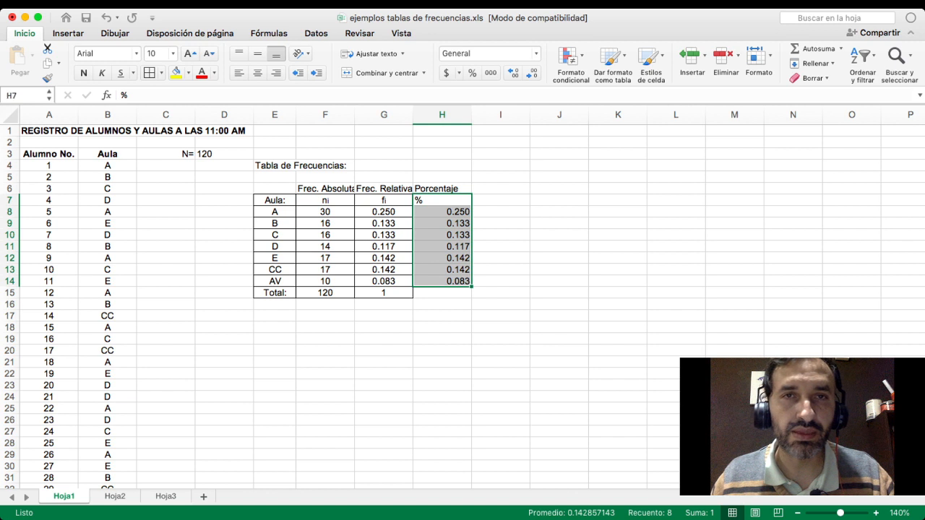
left_click_drag(443, 200, 442, 293)
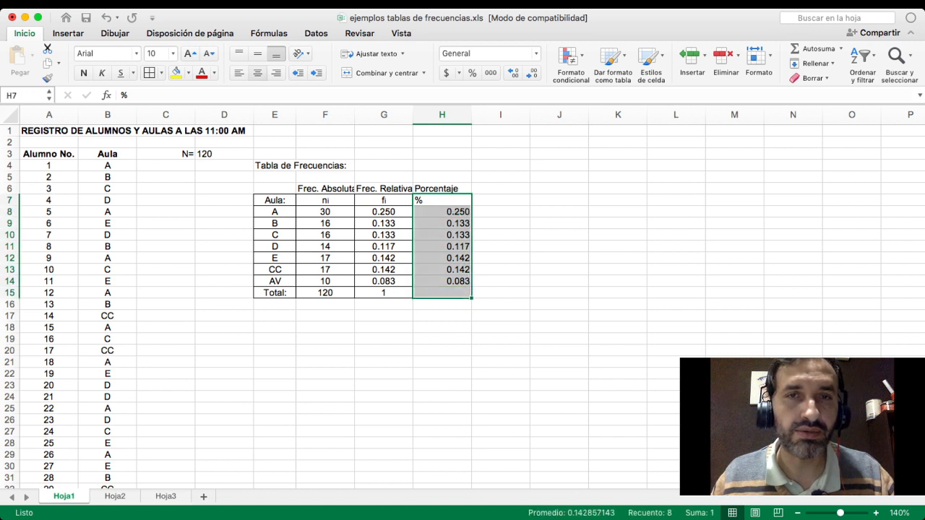
left_click(257, 72)
left_click(442, 212)
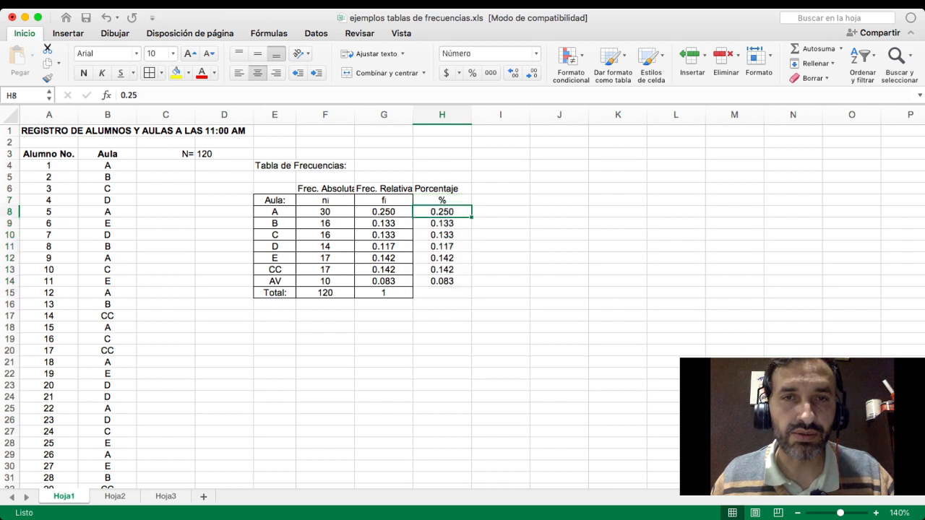
- Try the Porcentaje number format with two decimals on H8:H14 and undo it
left_click_drag(442, 212, 443, 281)
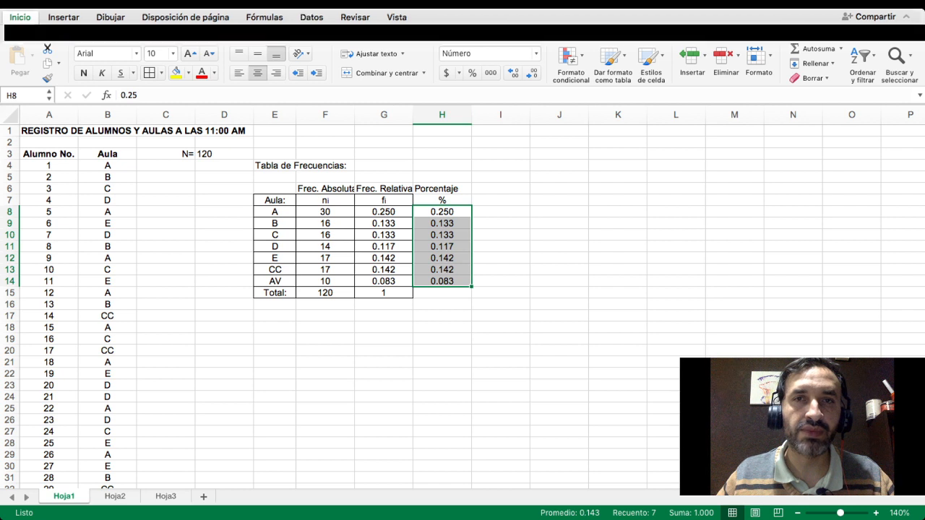
left_click(536, 54)
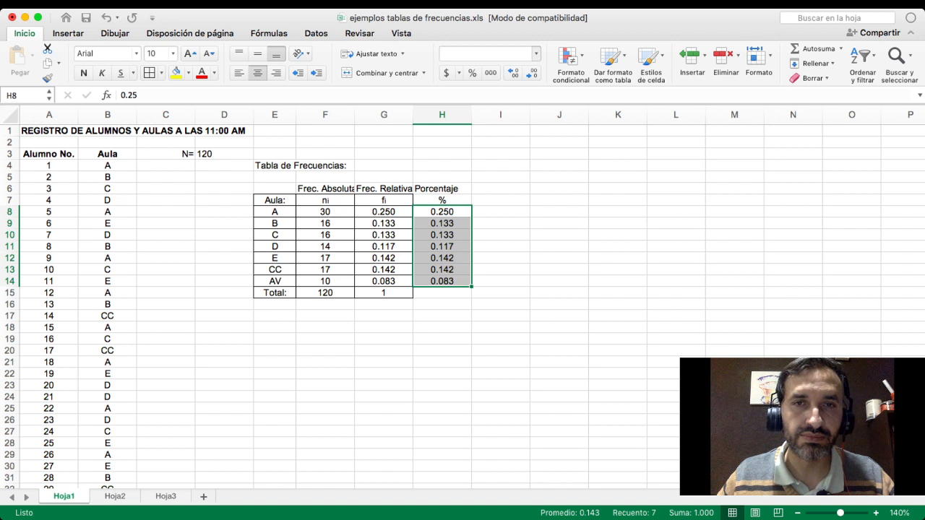
left_click(484, 249)
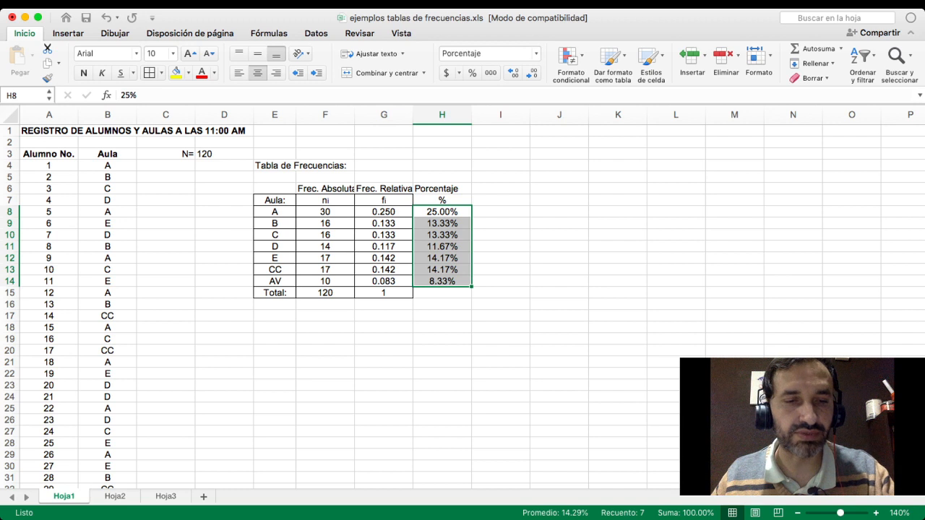
key("super+z")
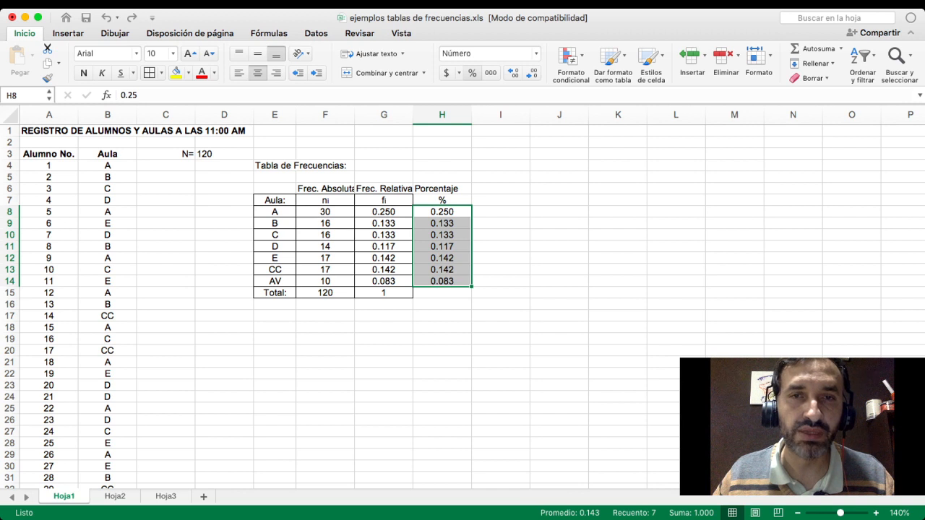
- Format H8:H14 as percentages with two decimals and total them in H15 with a sum
left_click(472, 72)
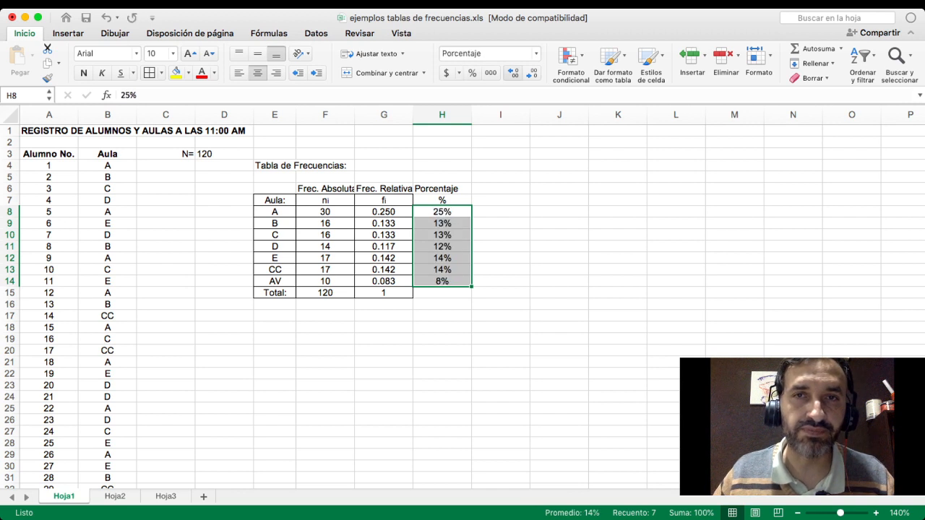
left_click(514, 72)
left_click(513, 72)
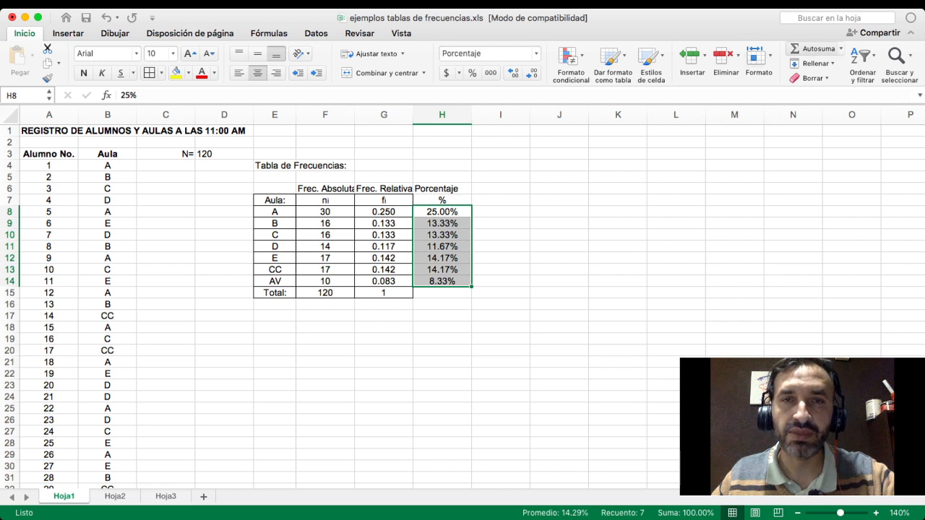
left_click(815, 49)
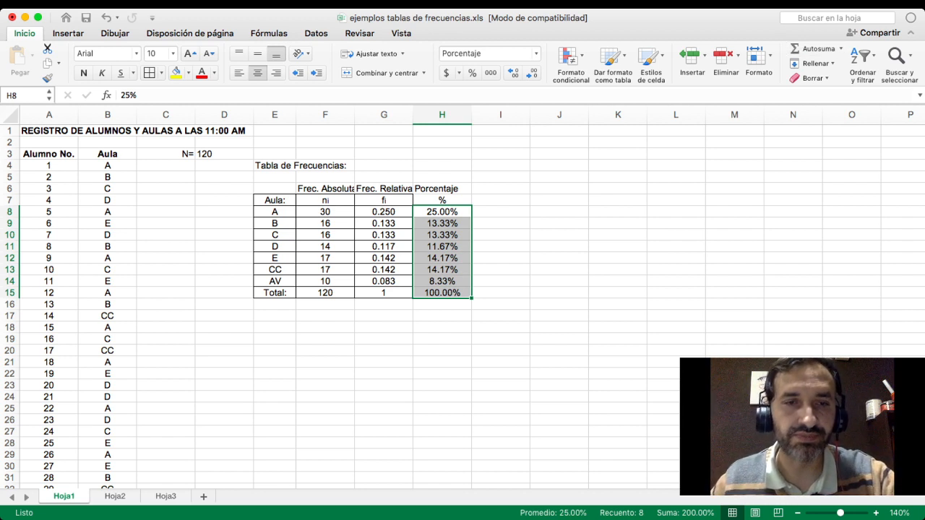
- Add borders around all cells of the percentage column, H7:H15, to match the rest of the frequency table
left_click(500, 351)
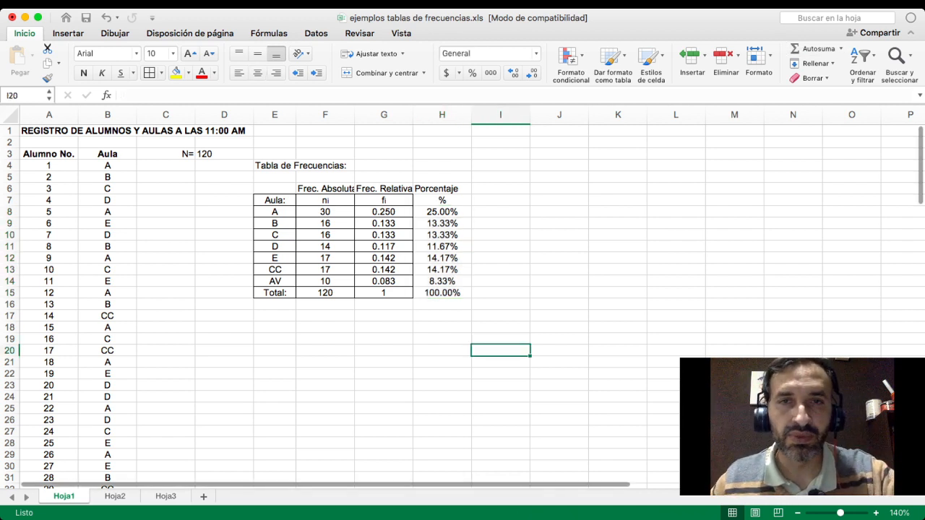
left_click_drag(442, 200, 443, 293)
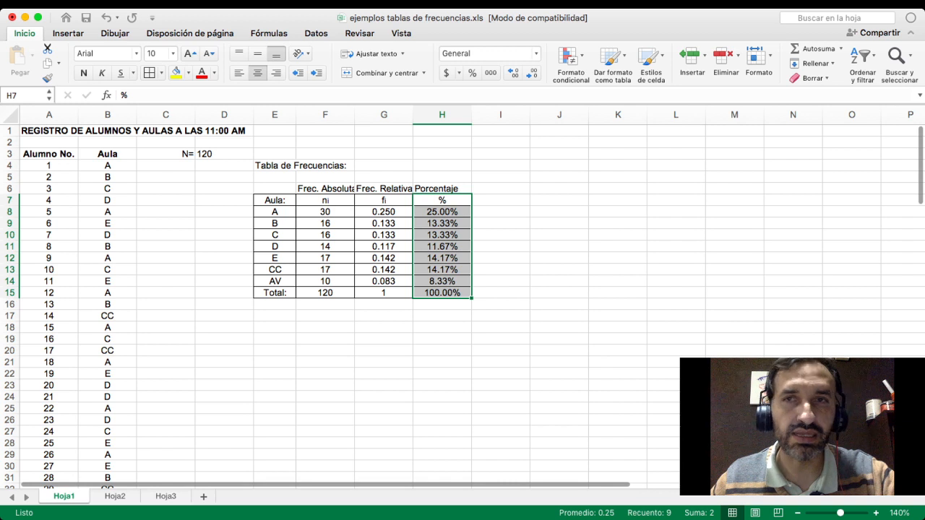
key("super+Tab")
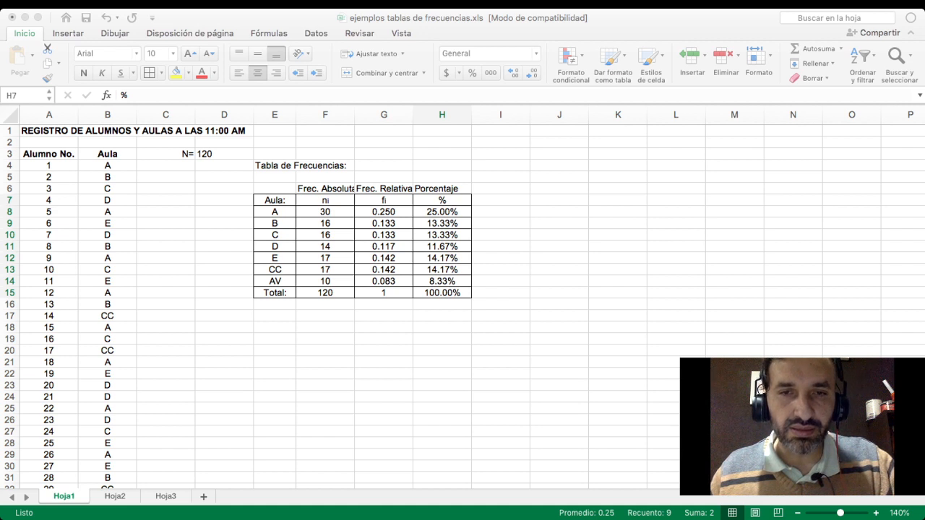
- Start a new column beside the percentages by entering N in I7
left_click(500, 200)
left_click(501, 200)
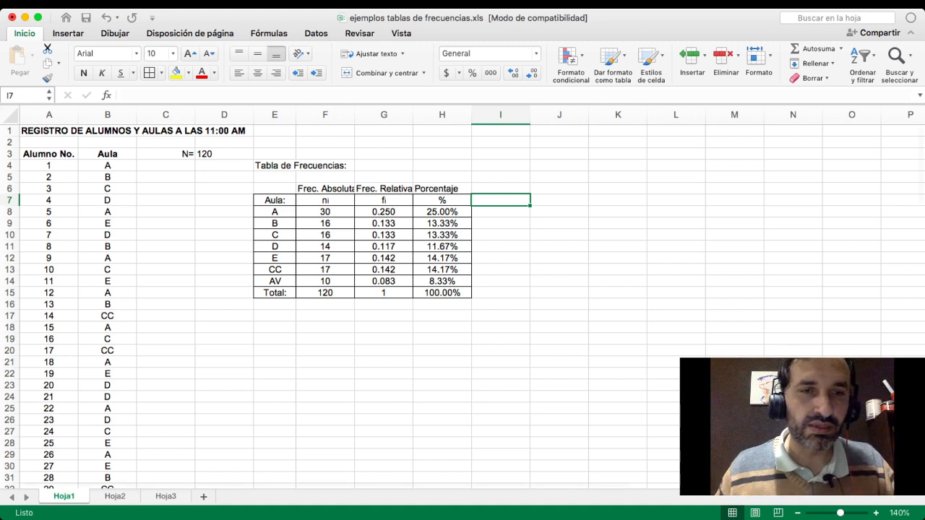
key("super+Tab")
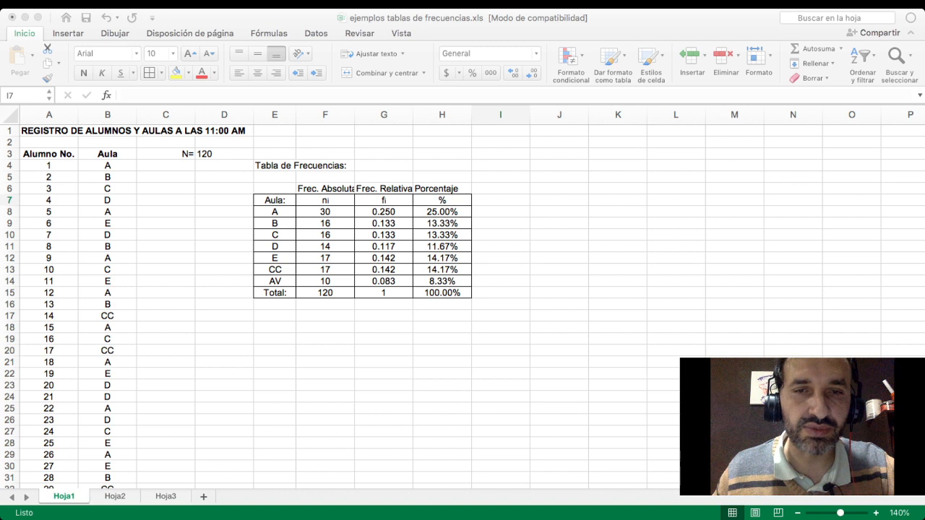
key("super+Tab")
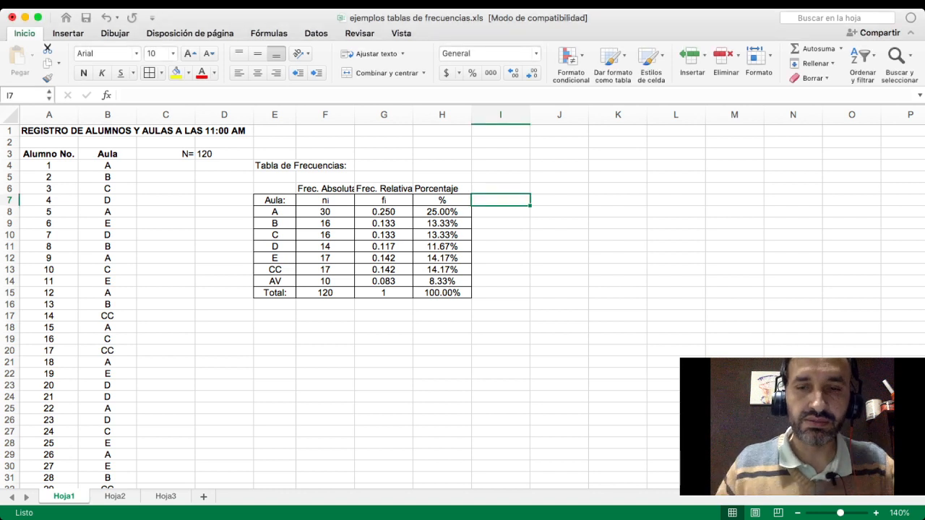
type("N")
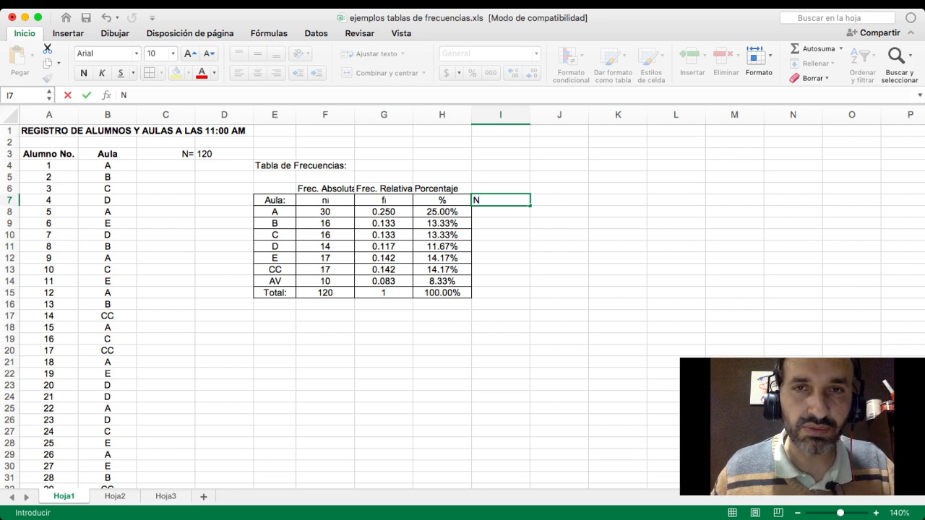
key("Up")
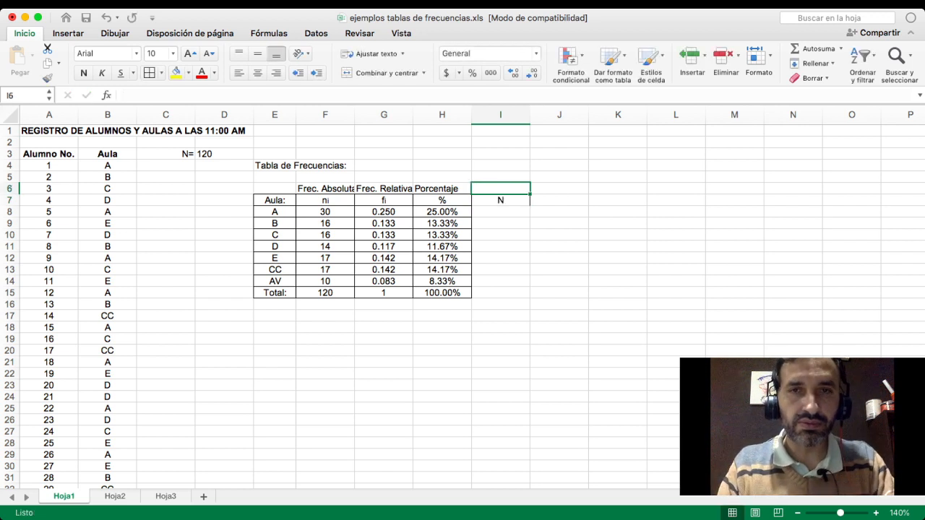
- Title the new column "Acumulada Ab." in I6, above the N
type("Fre")
key("BackSpace")
key("BackSpace")
key("BackSpace")
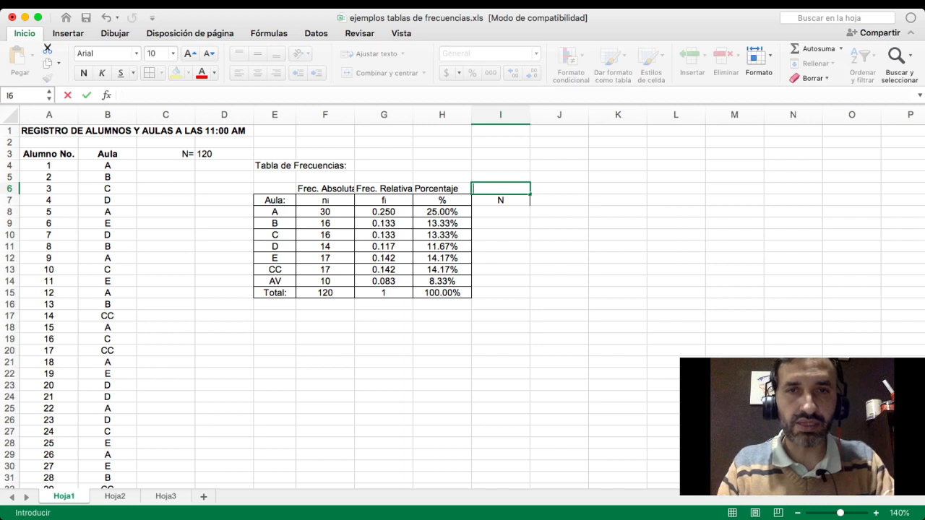
type("Ac.")
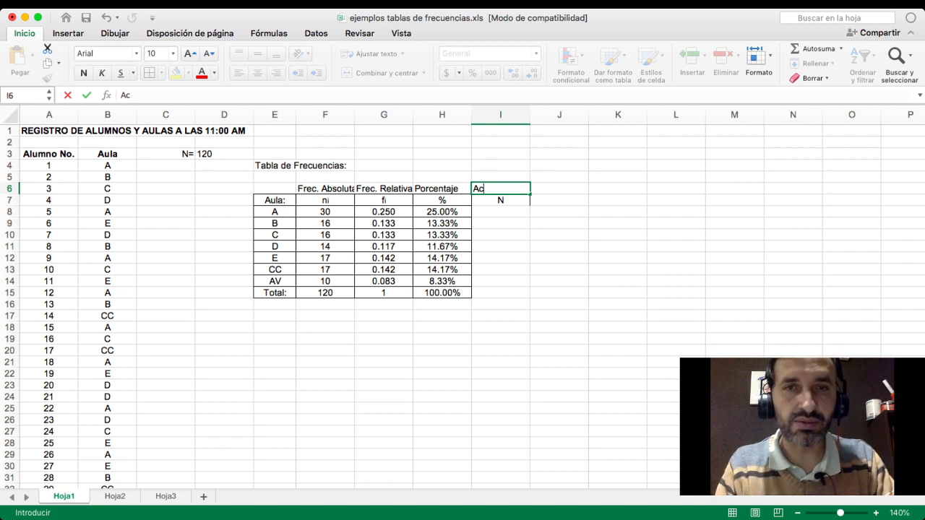
type("umulada ")
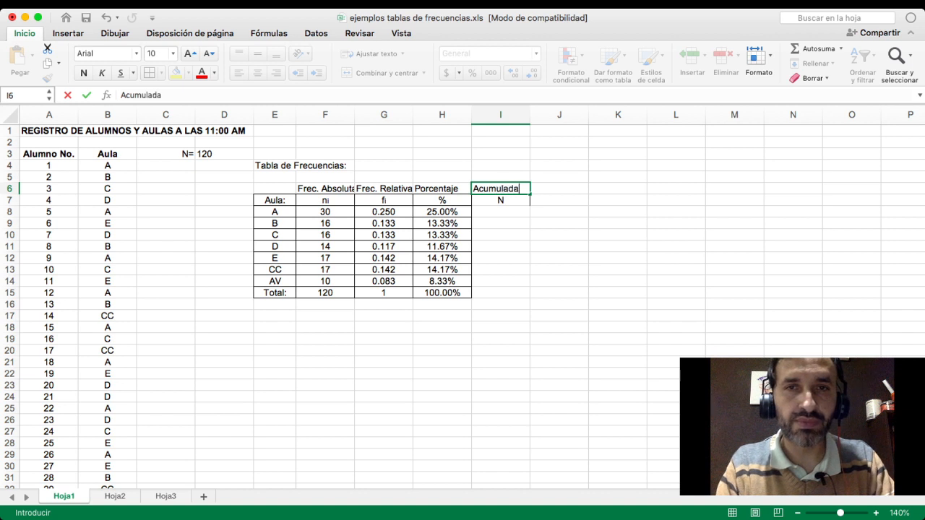
type("Ab.")
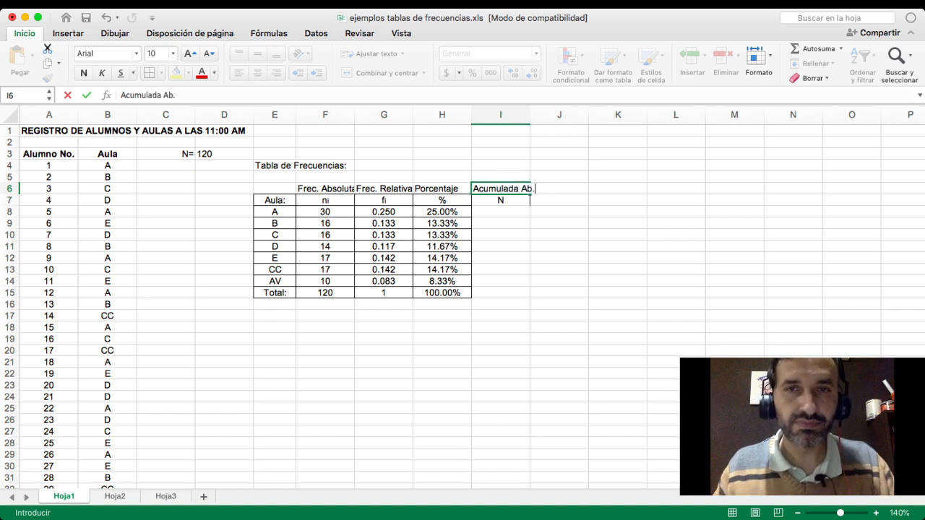
left_click(501, 235)
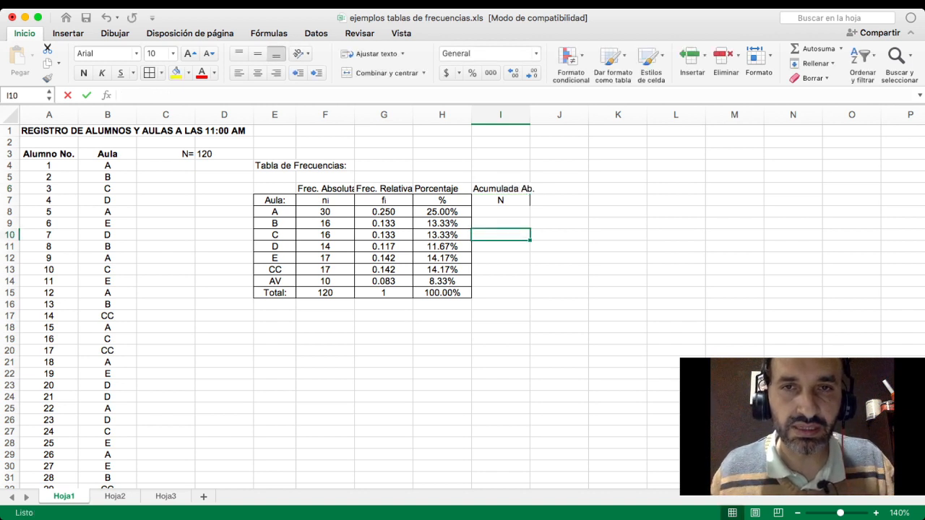
- Complete the symbol in I7 as Ni, with the i at font size 8 like a subscript
left_click(500, 200)
left_click(130, 96)
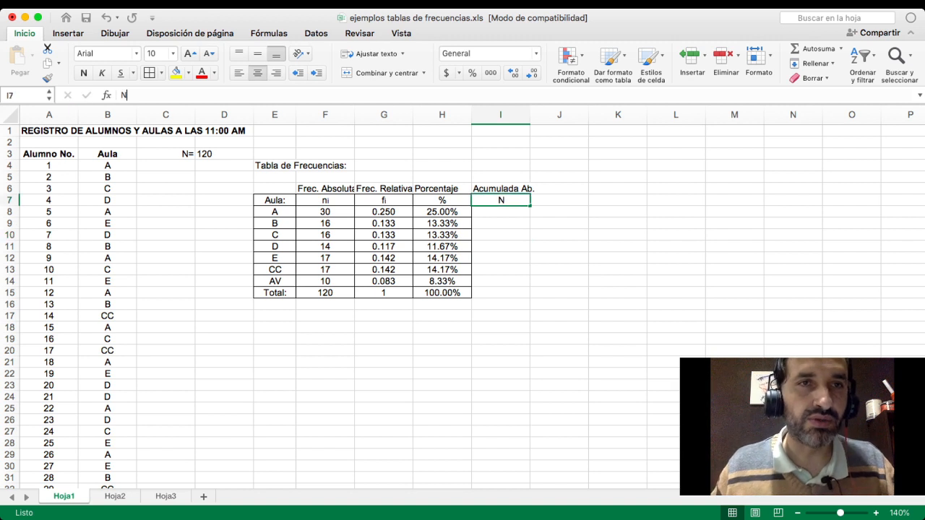
type("i")
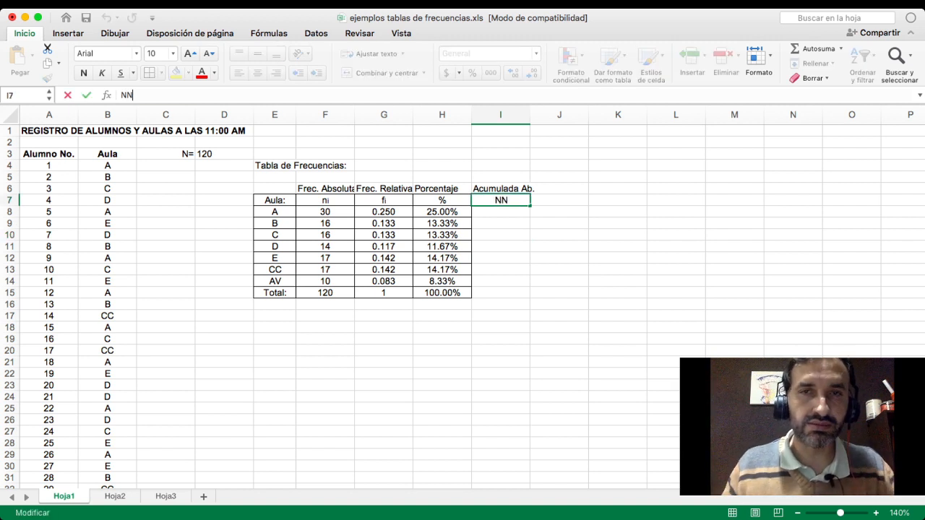
key("BackSpace")
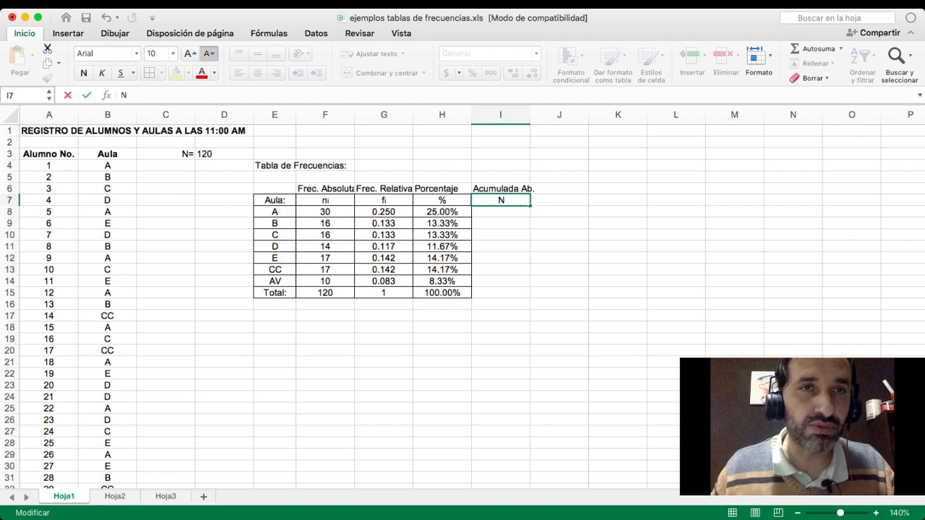
left_click(209, 53)
type("i")
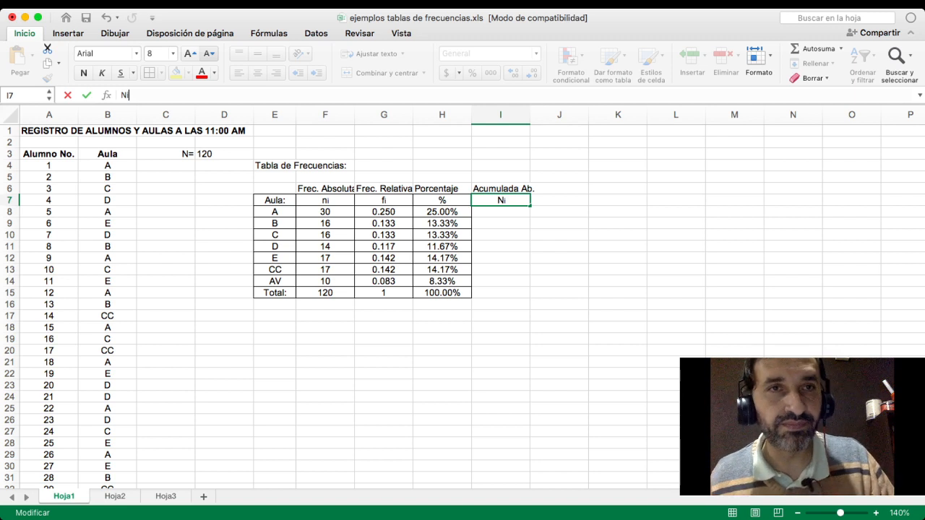
key("Return")
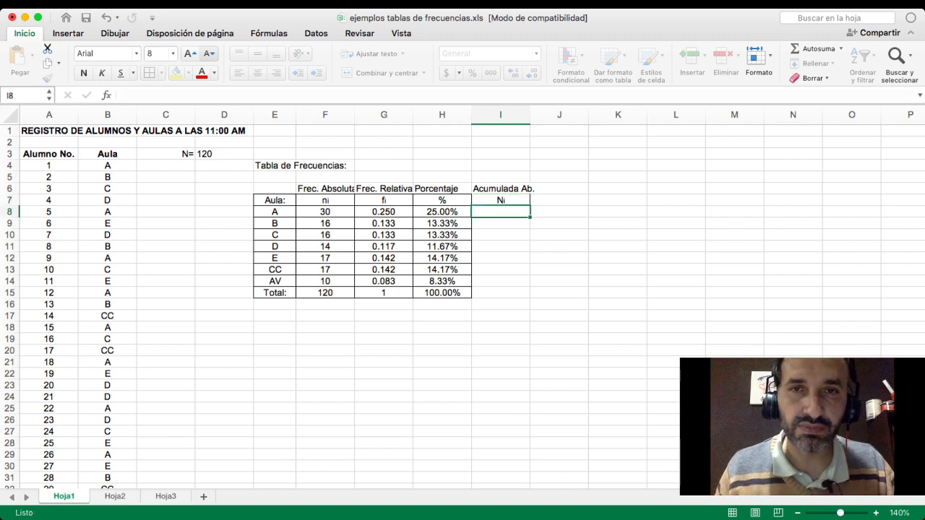
key("Up")
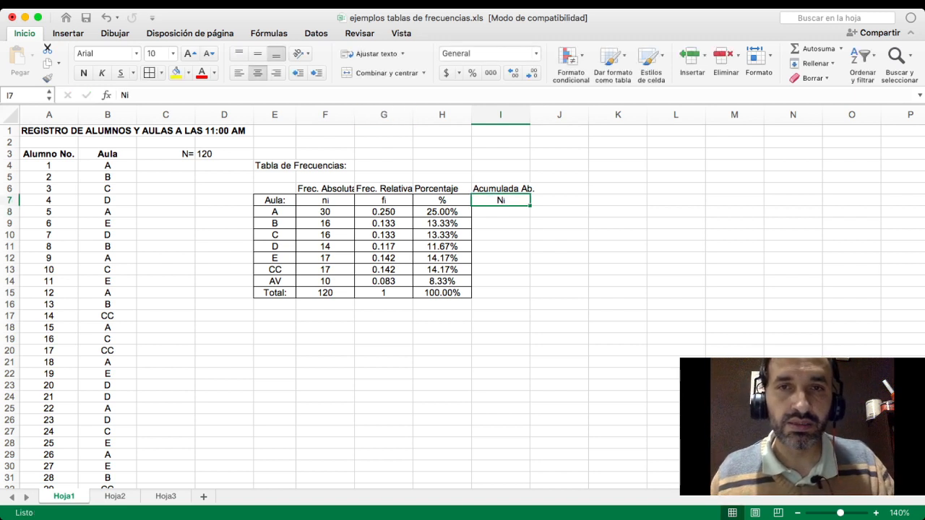
- Examine the classroom entries in the Aula column from B4 downward, following where classroom A occurs
left_click(500, 212)
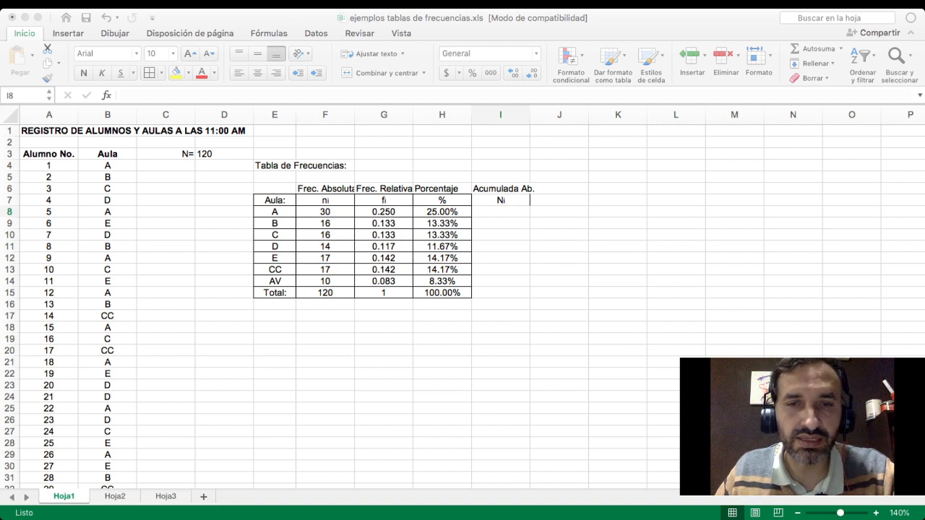
left_click(500, 212)
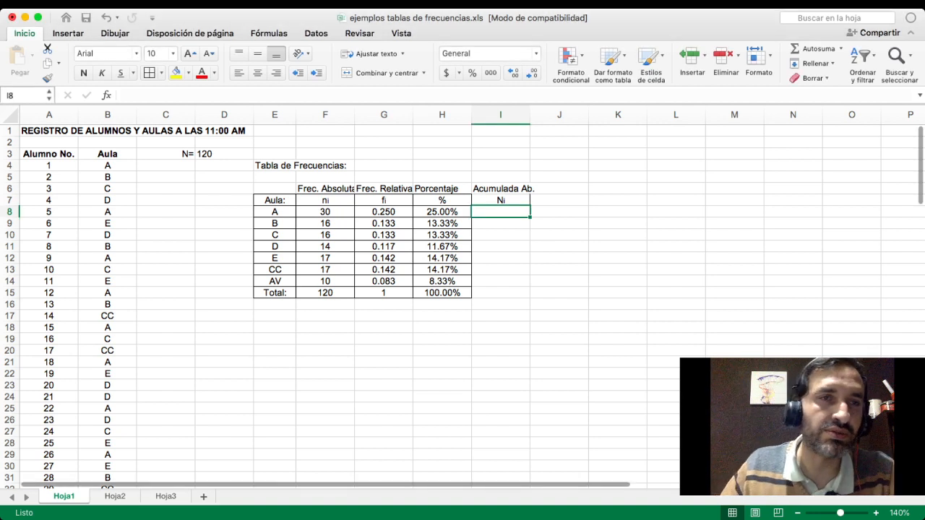
left_click_drag(107, 166, 107, 496)
scroll(462, 307, "down", 2)
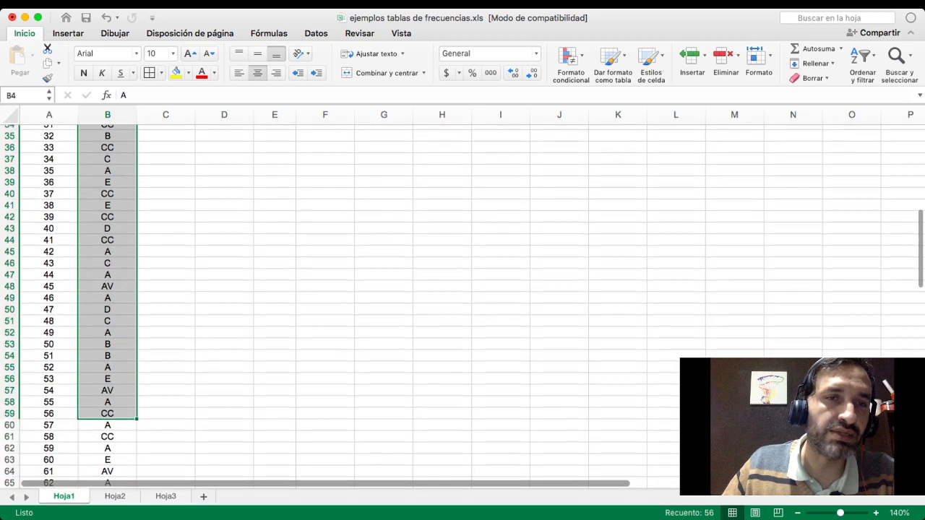
scroll(463, 308, "up", 4)
scroll(463, 307, "up", 6)
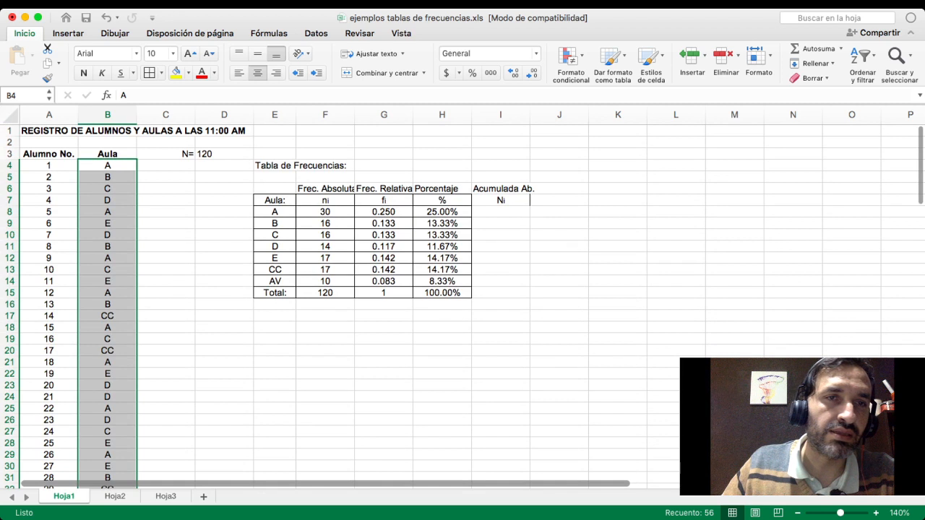
left_click(108, 165)
left_click(107, 200)
left_click(107, 223)
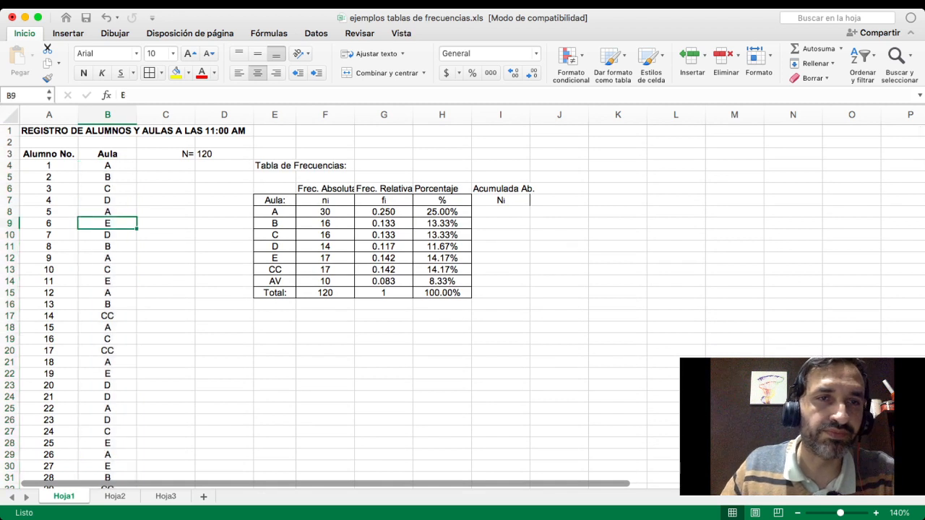
key("Down")
key("Down")
key("Down")
key("Down")
key("Down")
key("Down")
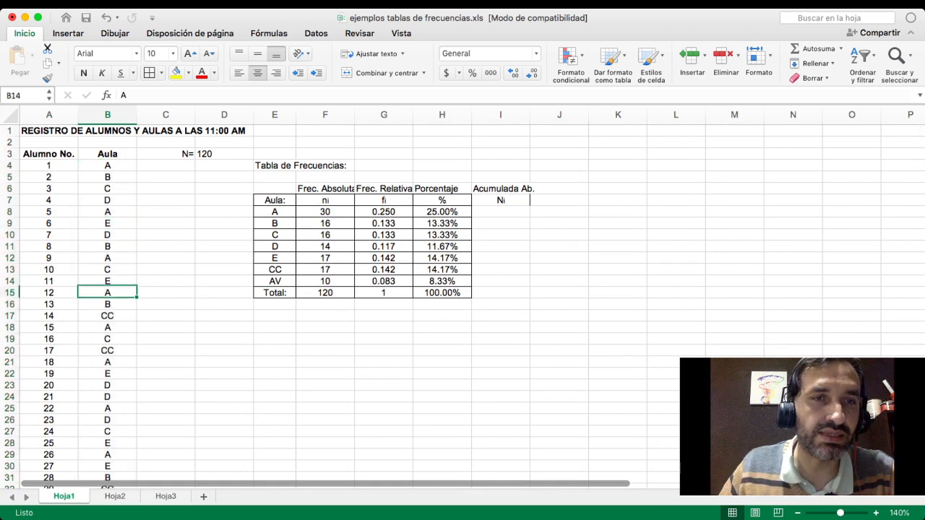
key("Down")
key("Down")
key("Down")
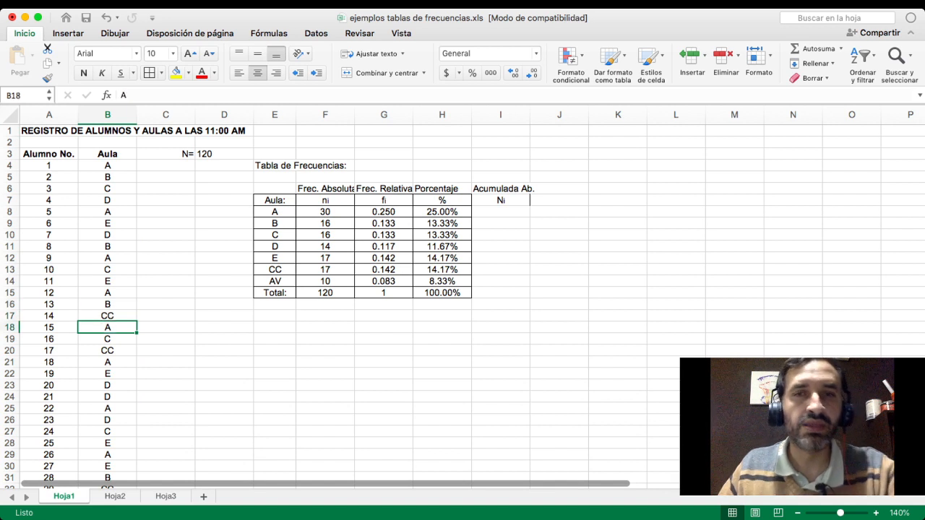
- Enter the cumulative absolute frequencies from the ni column: 30 in I8 for classroom A and 46 in I9 for classroom B
left_click(500, 212)
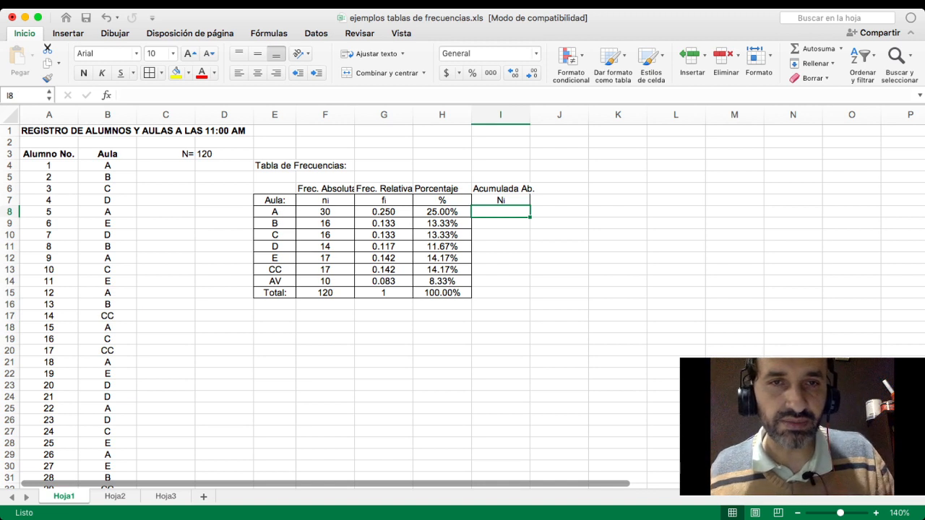
left_click(325, 212)
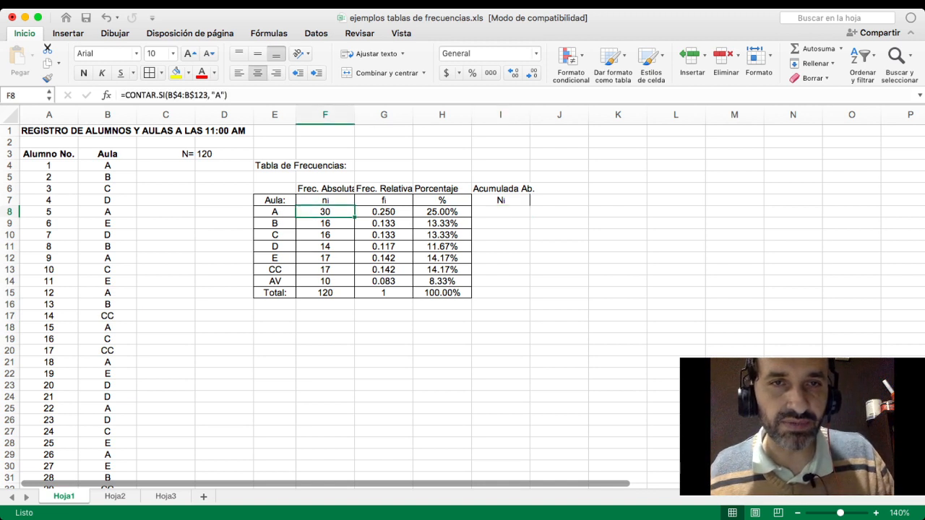
left_click(326, 223)
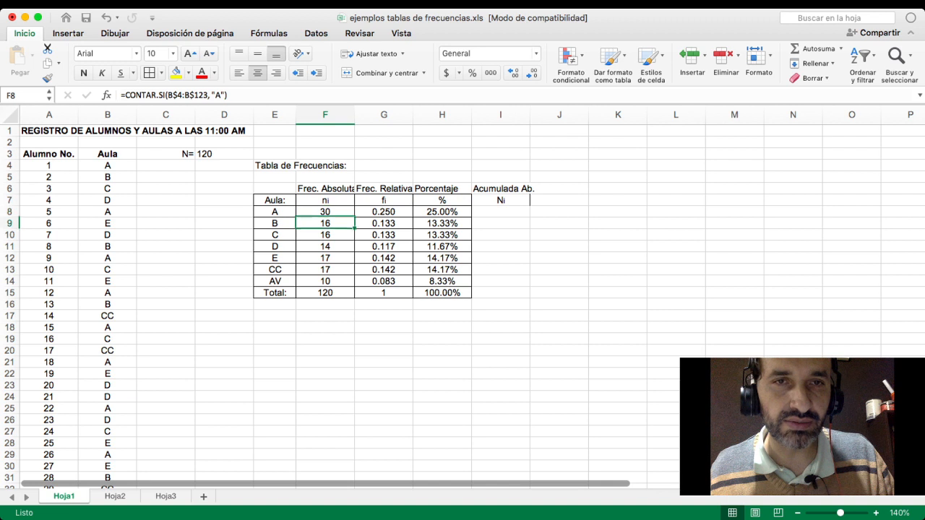
left_click(325, 235)
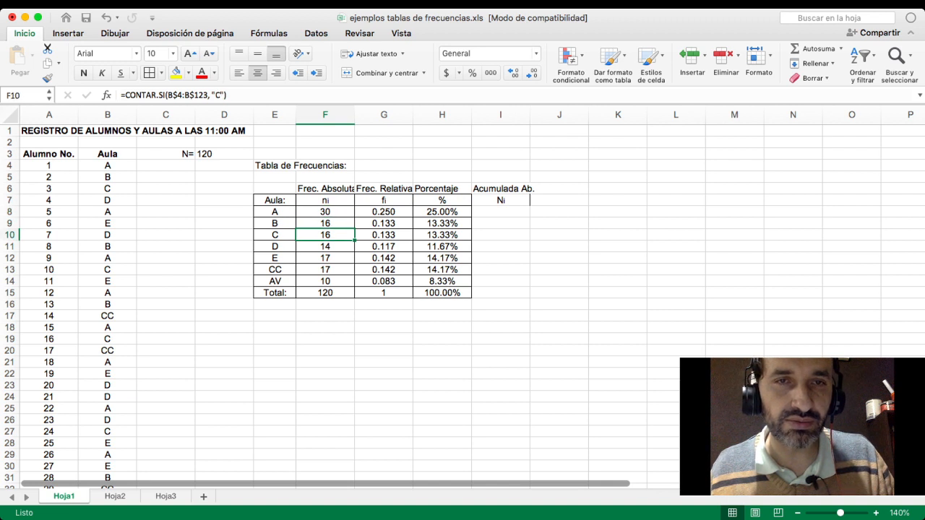
left_click(325, 246)
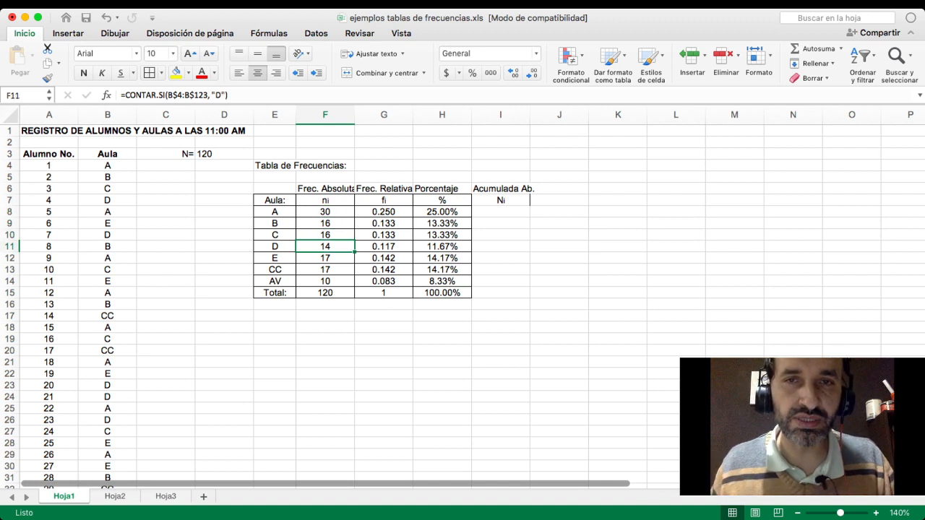
left_click(501, 212)
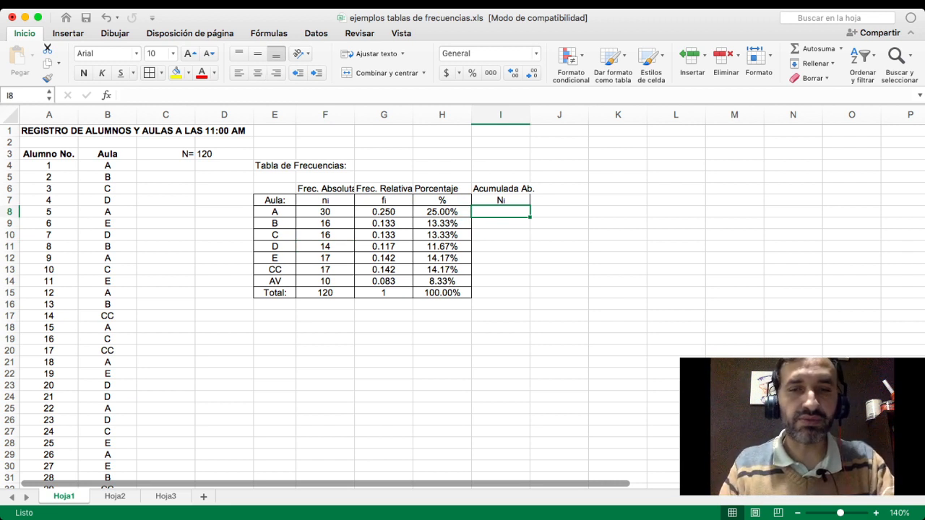
type("30")
key("Return")
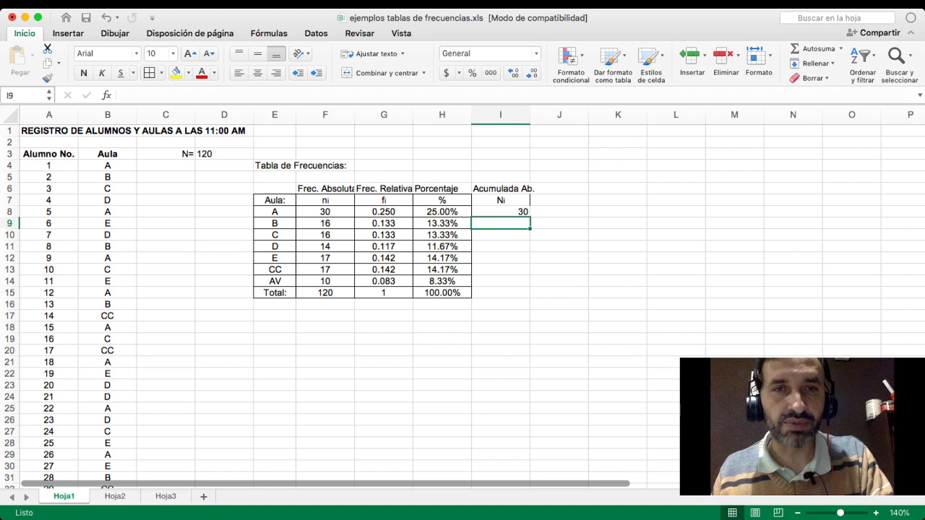
type("46")
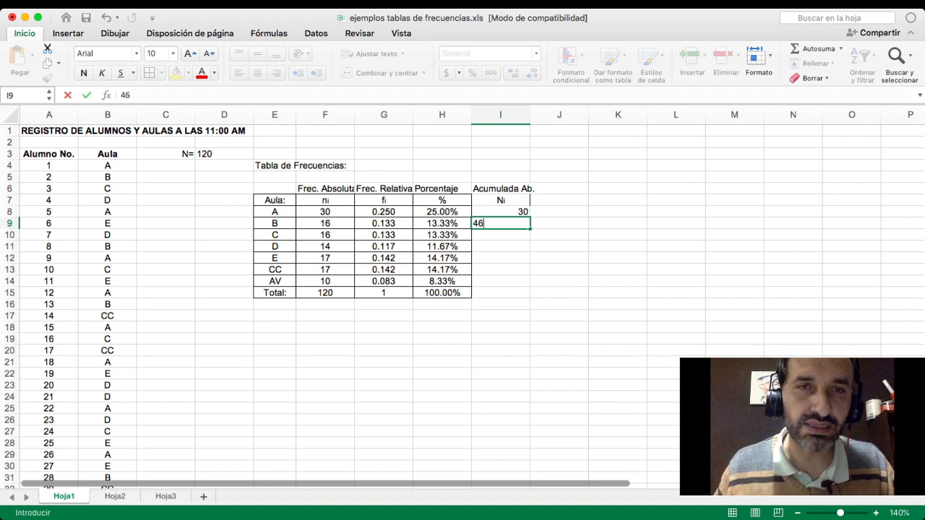
left_click(326, 224)
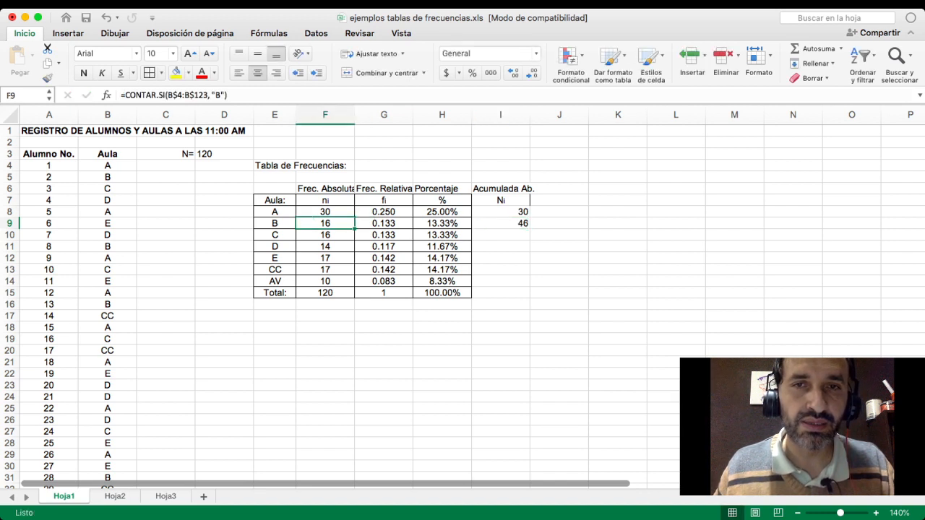
- Enter the cumulative absolute frequency 62 in I10 for classroom C
left_click(501, 235)
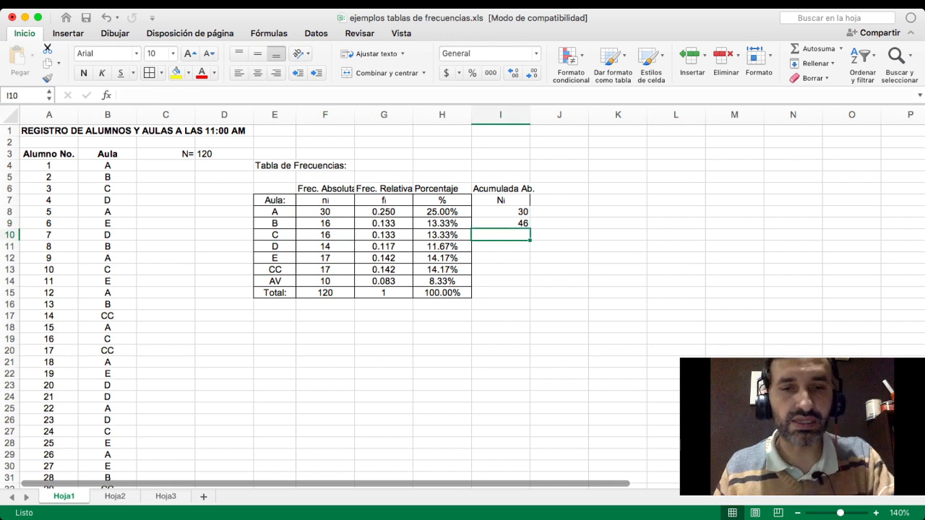
type("=I9+F10")
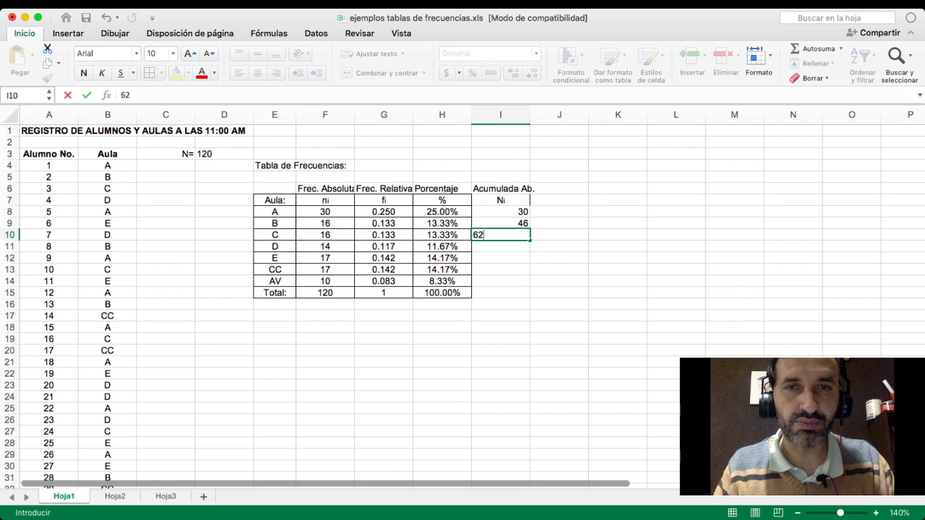
key("Return")
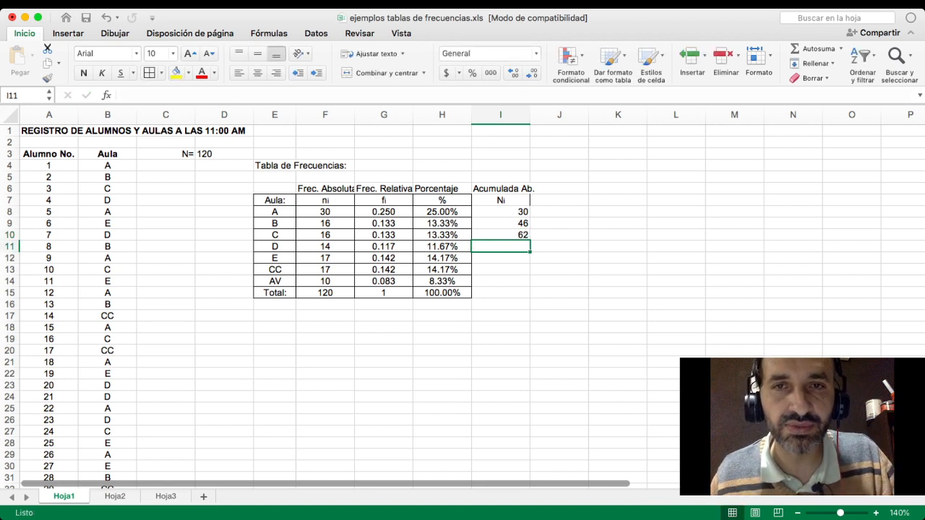
left_click(500, 211)
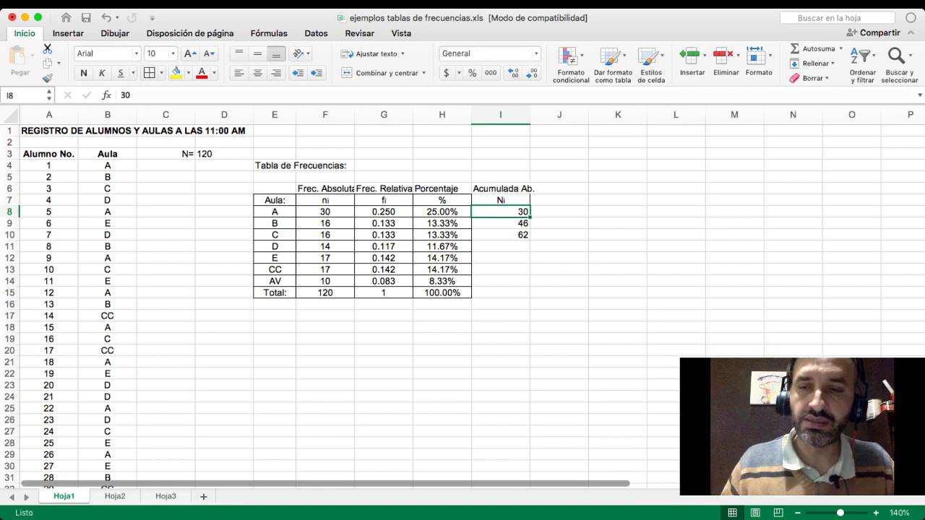
key("Down")
key("Down")
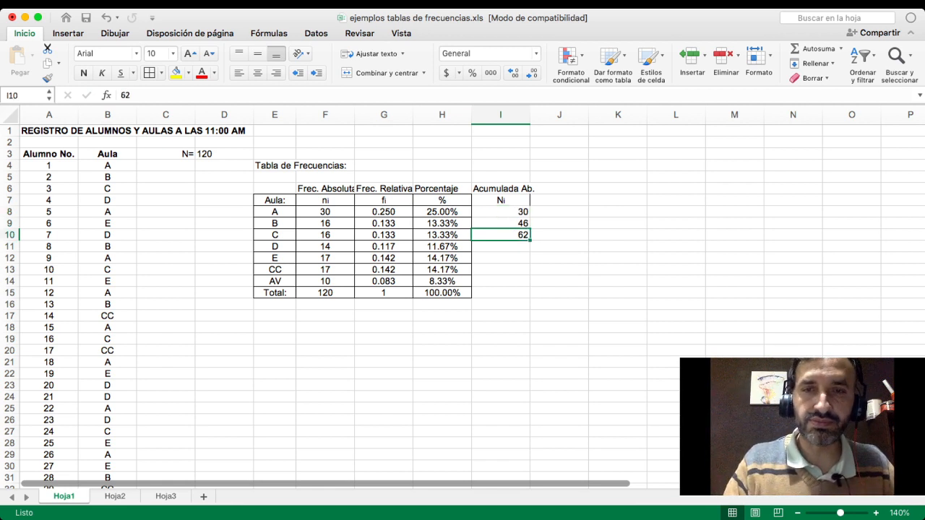
- Clear the manually entered cumulative frequencies of classrooms A, B and C from I8:I10
key("super+z")
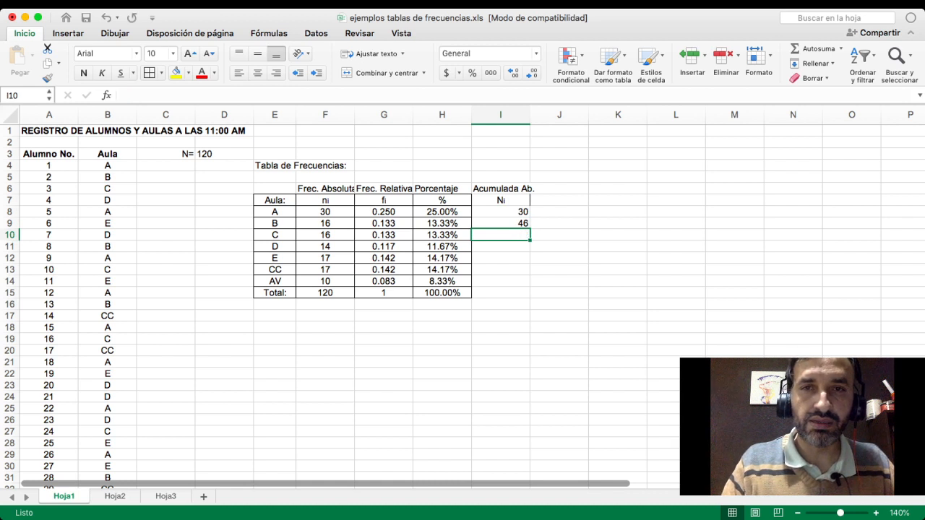
key("Up")
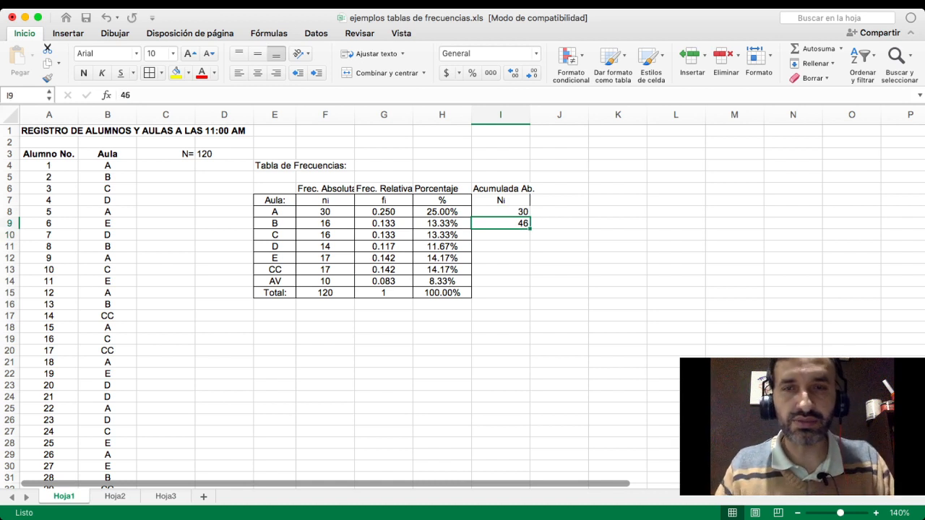
key("Delete")
key("Up")
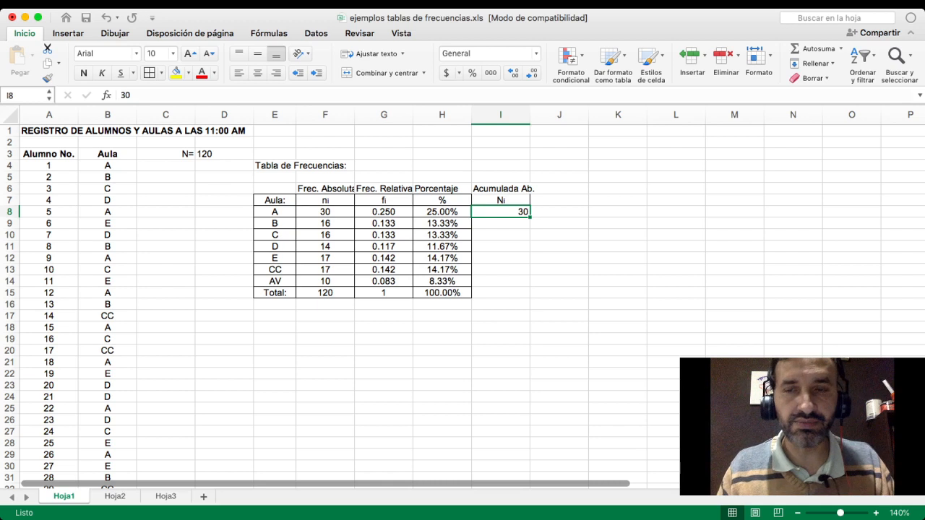
key("Down")
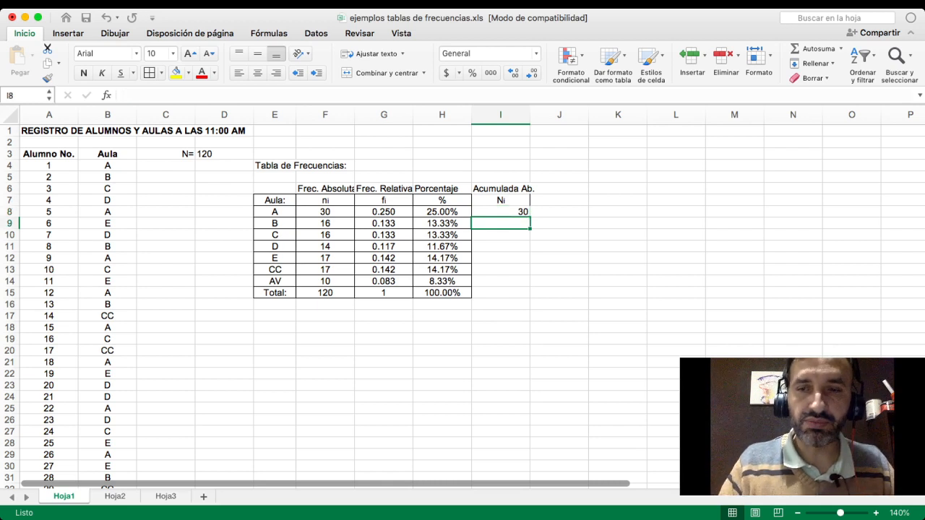
key("Up")
key("Delete")
- Enter the formula =F8 in I8 so classroom A's cumulative frequency takes its ni value
type("=")
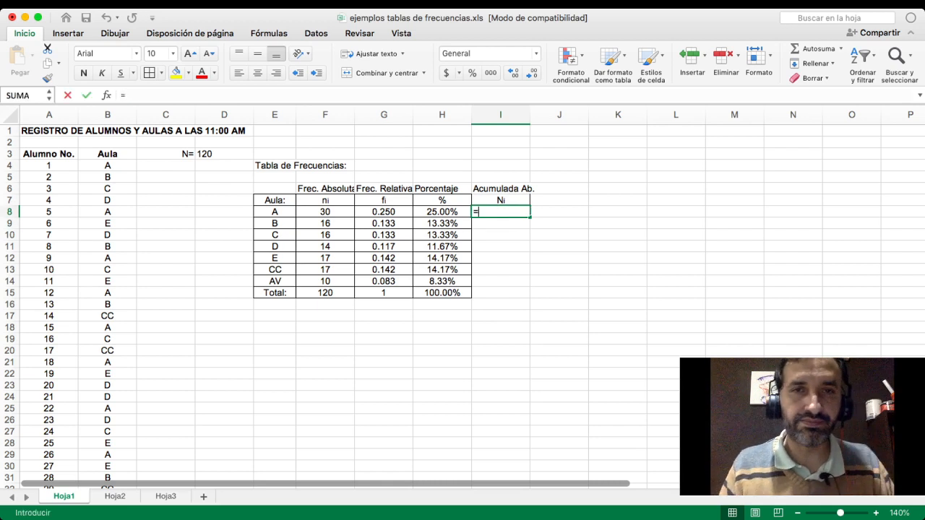
key("Left")
key("Left")
key("Left")
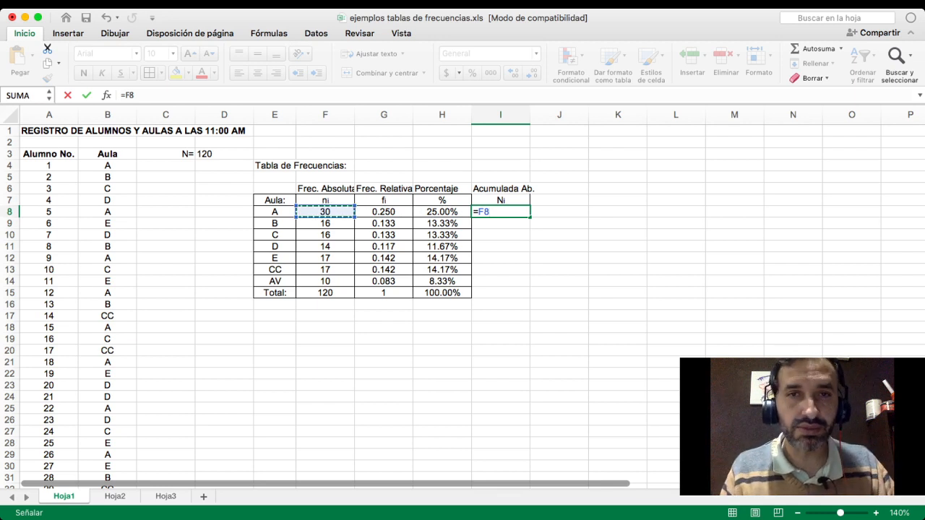
key("Return")
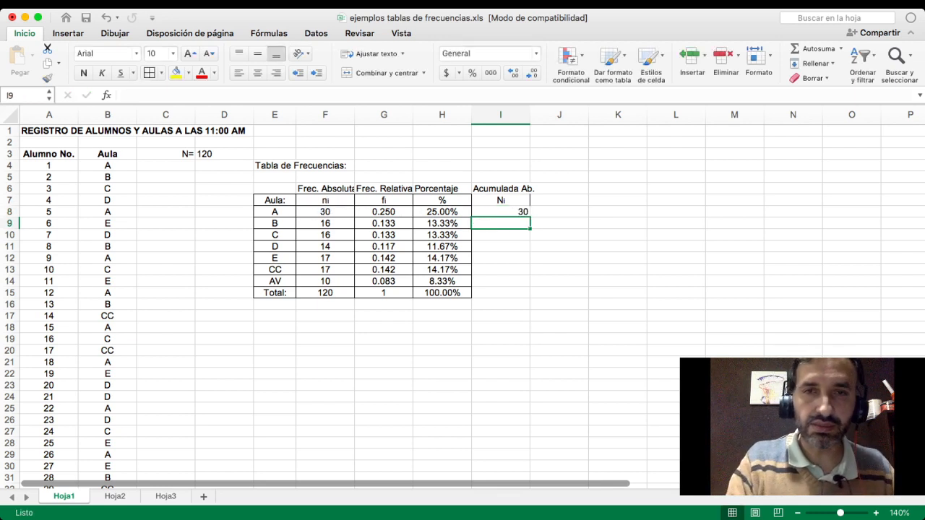
- Enter the formula =F9+I8 in I9 to add classroom B's ni to the preceding cumulative frequency
type("=")
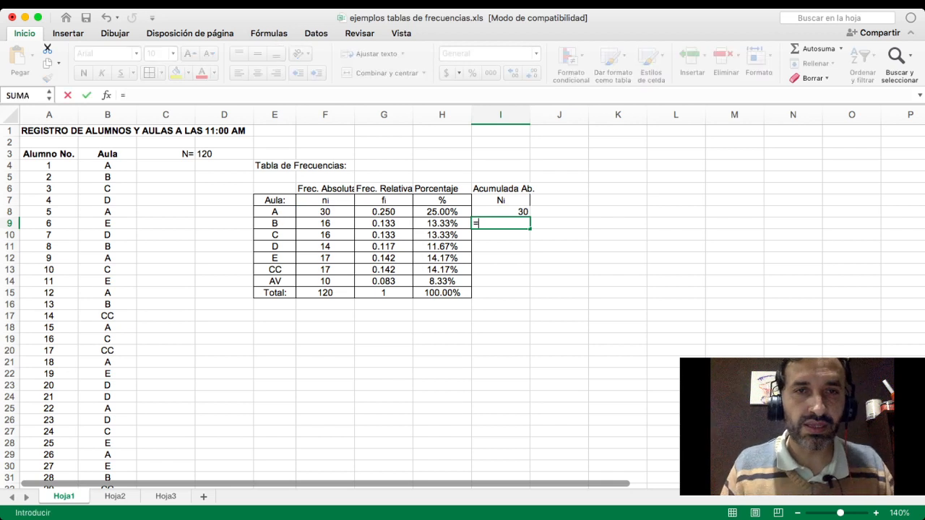
key("Left")
key("Left")
key("Left")
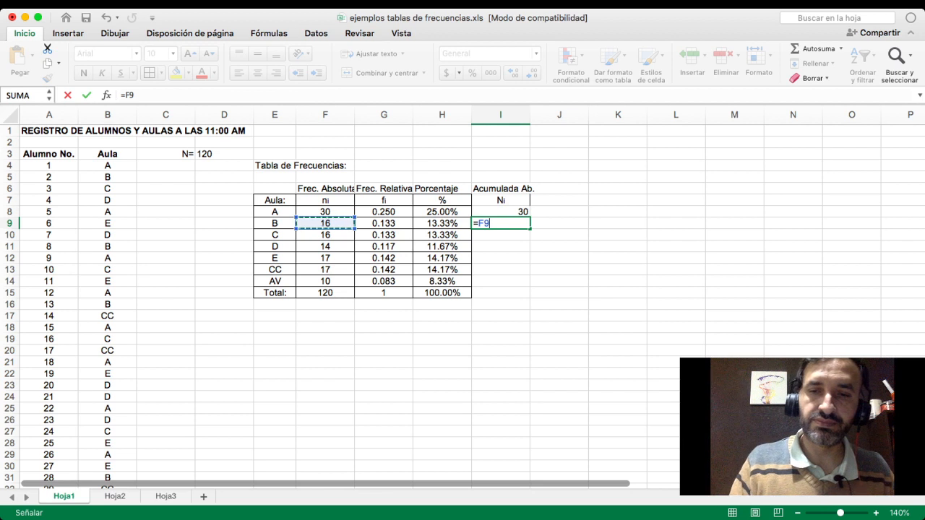
type("+")
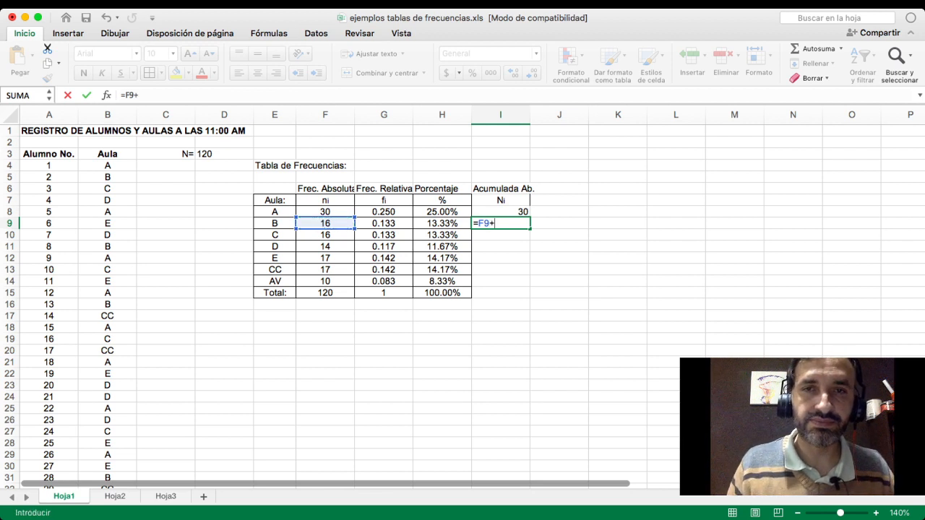
key("Up")
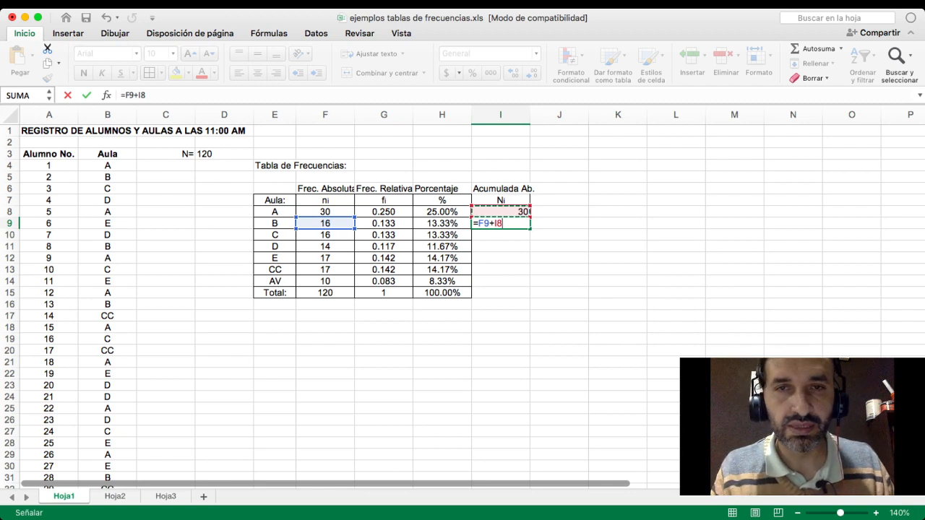
key("Return")
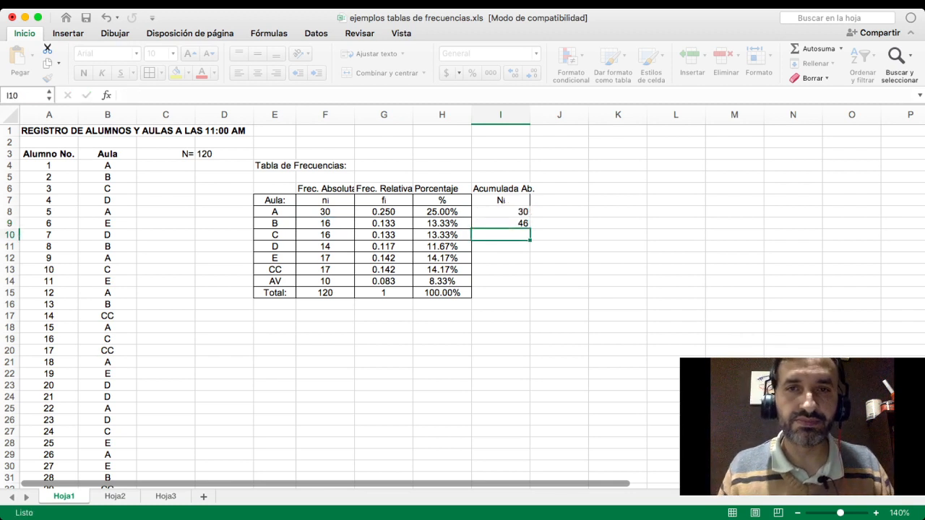
- Fill the I9 formula down through I14 and compare classroom AV's cumulative frequency with the ni total in F15
left_click(500, 223)
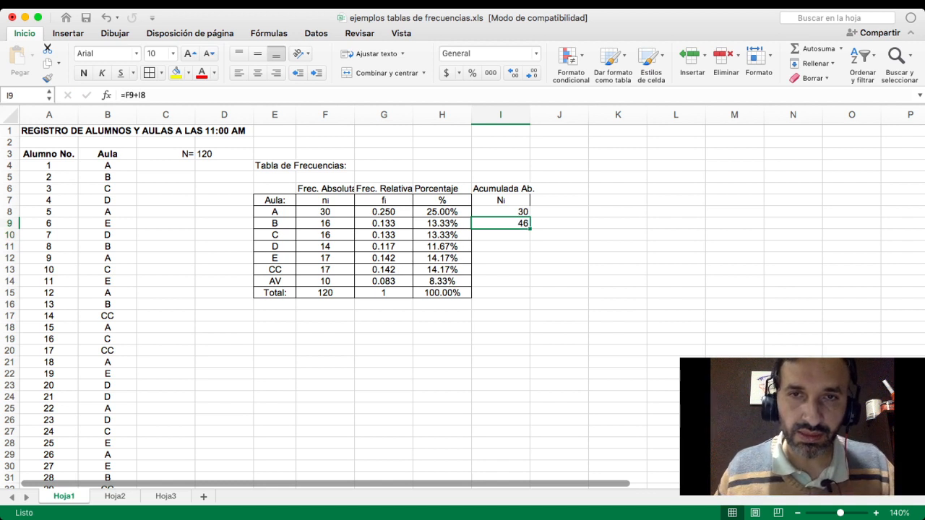
left_click_drag(530, 229, 530, 287)
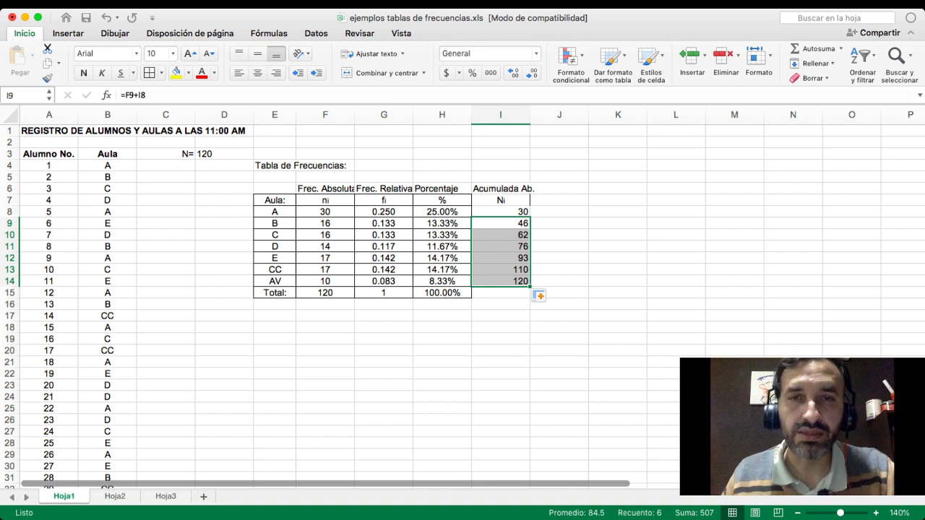
left_click(560, 281)
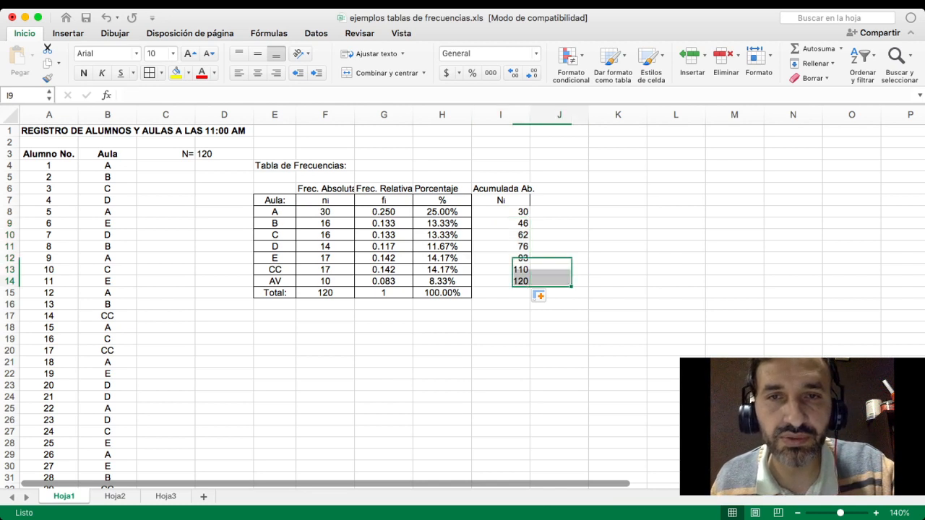
left_click(506, 281)
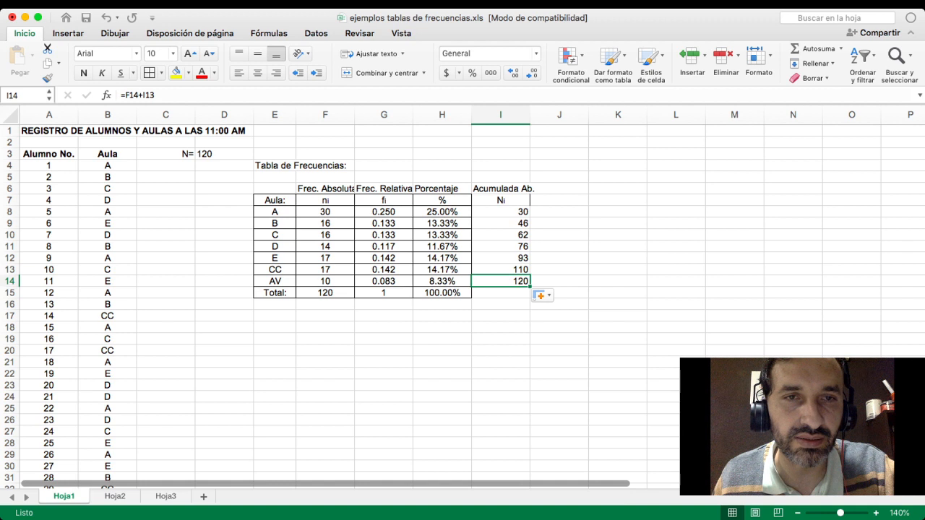
left_click(274, 281)
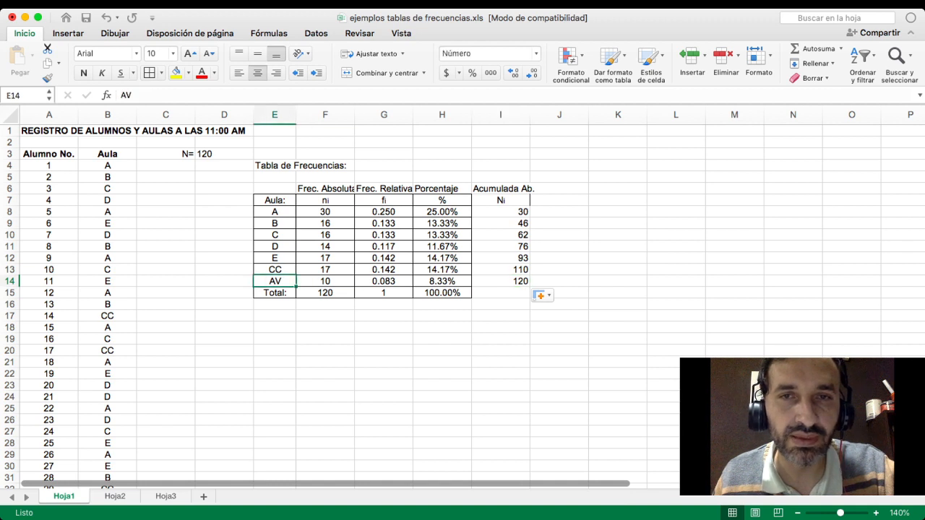
left_click(501, 281)
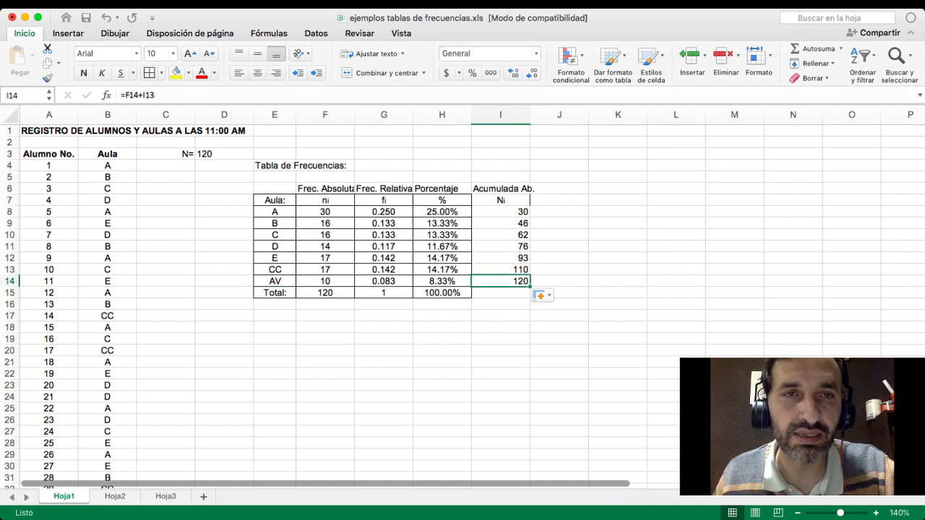
left_click(325, 293)
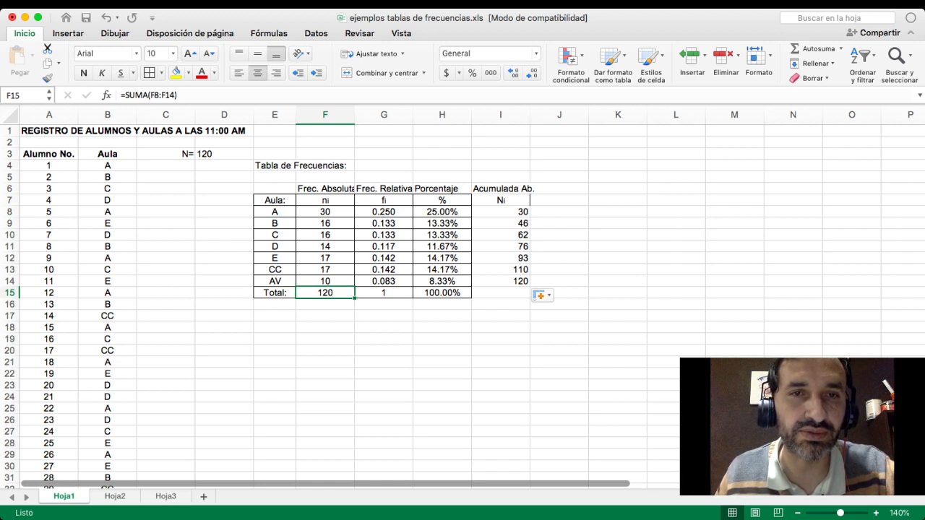
- Highlight the N= 120 cells C3:D3 with a yellow fill and add borders around both cells
left_click(224, 154)
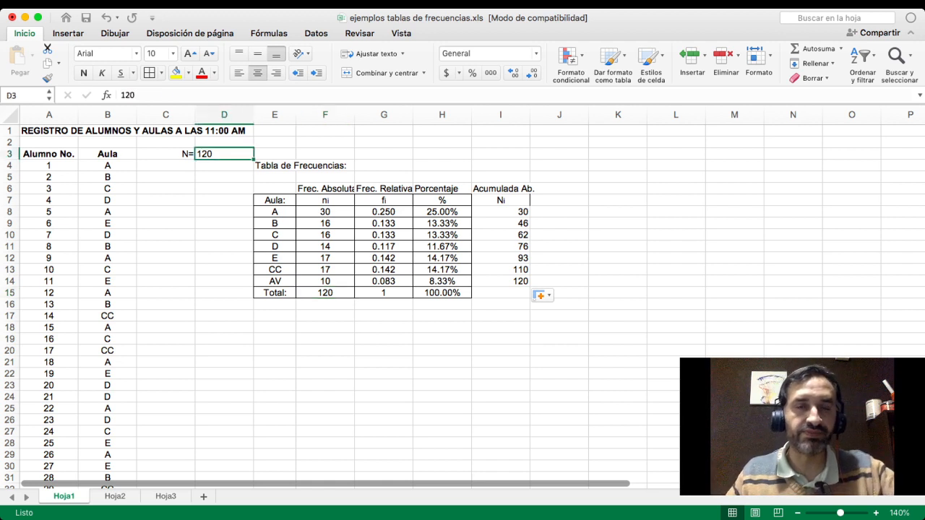
left_click_drag(166, 154, 224, 154)
left_click(175, 73)
left_click(224, 281)
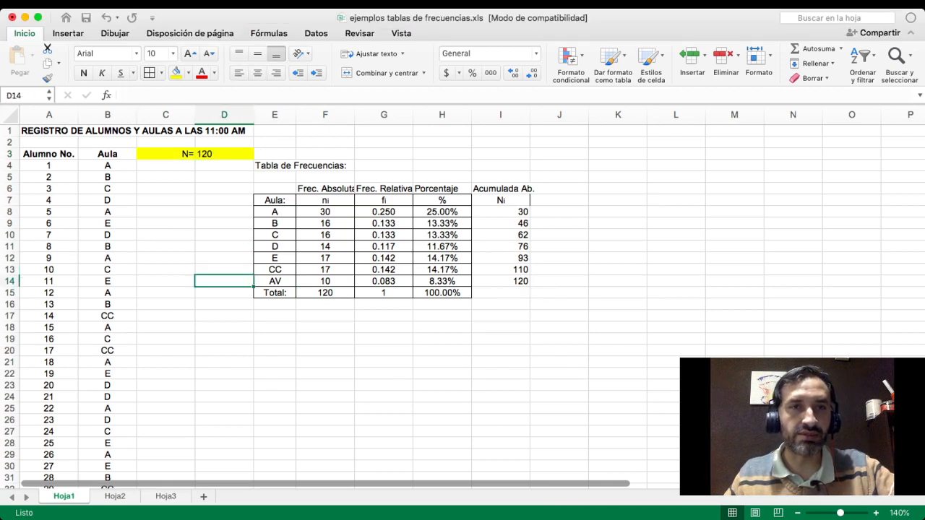
left_click(274, 316)
left_click_drag(167, 154, 195, 154)
left_click(224, 246)
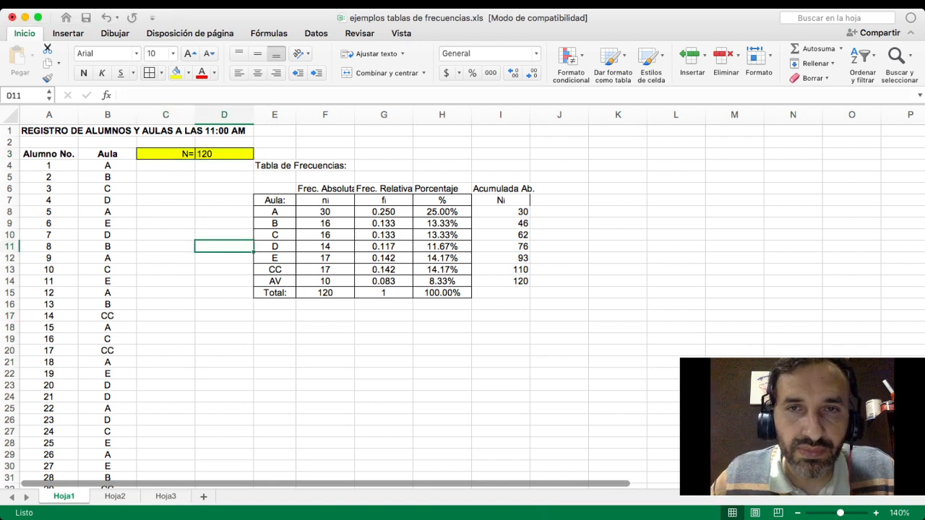
- Center the Ni column cells I7:I14 and apply borders to all of them
left_click_drag(500, 200, 500, 281)
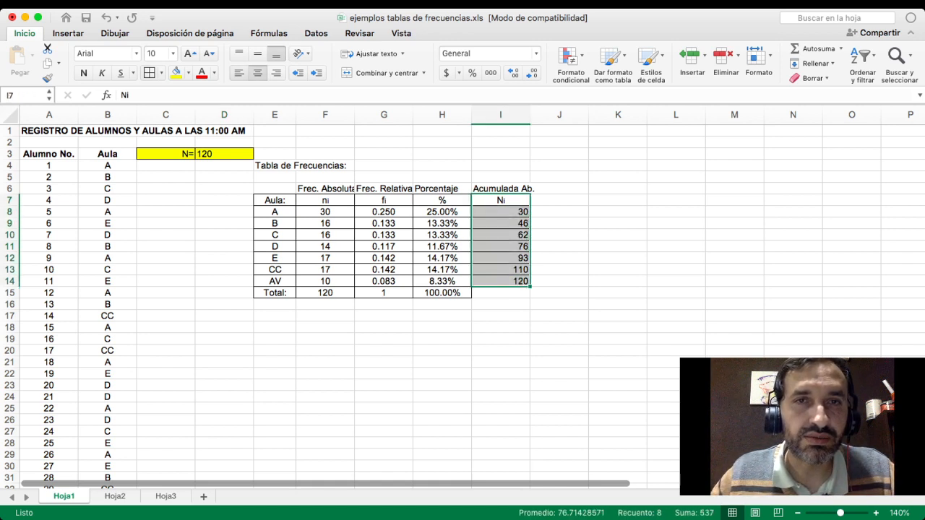
left_click(258, 73)
left_click(257, 73)
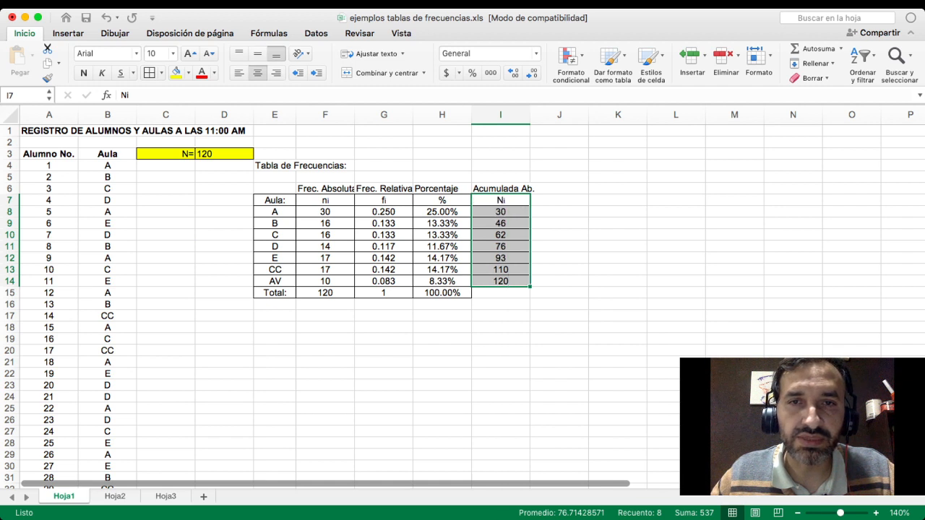
left_click(500, 281)
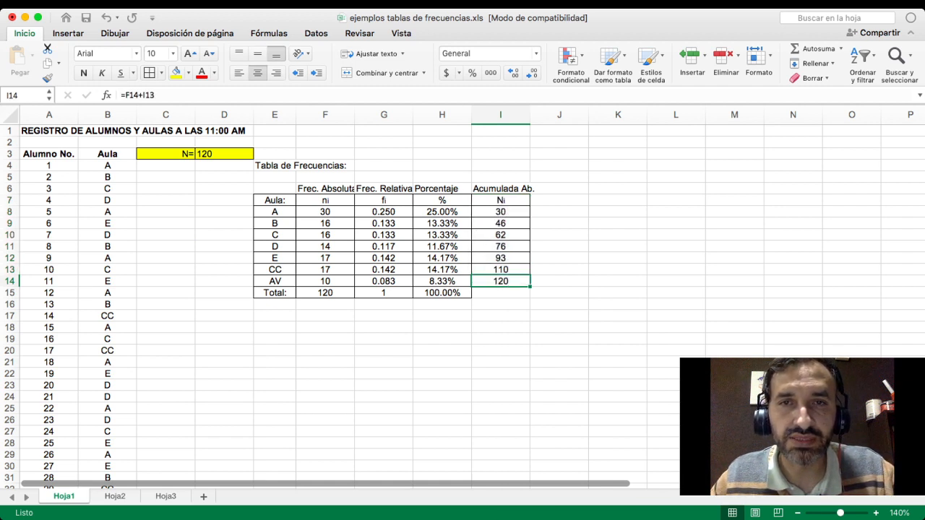
left_click(500, 316)
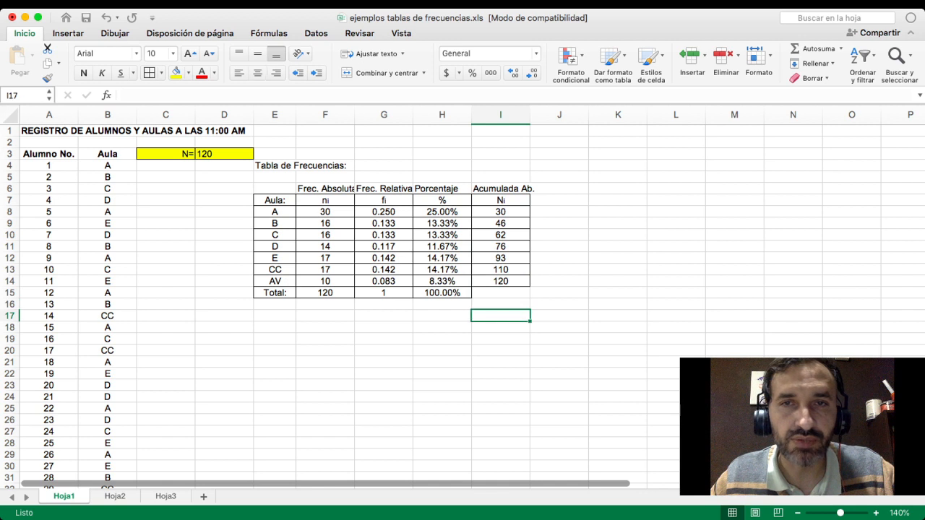
- Enter the column heading Acumulada Rel. in J6
left_click(559, 189)
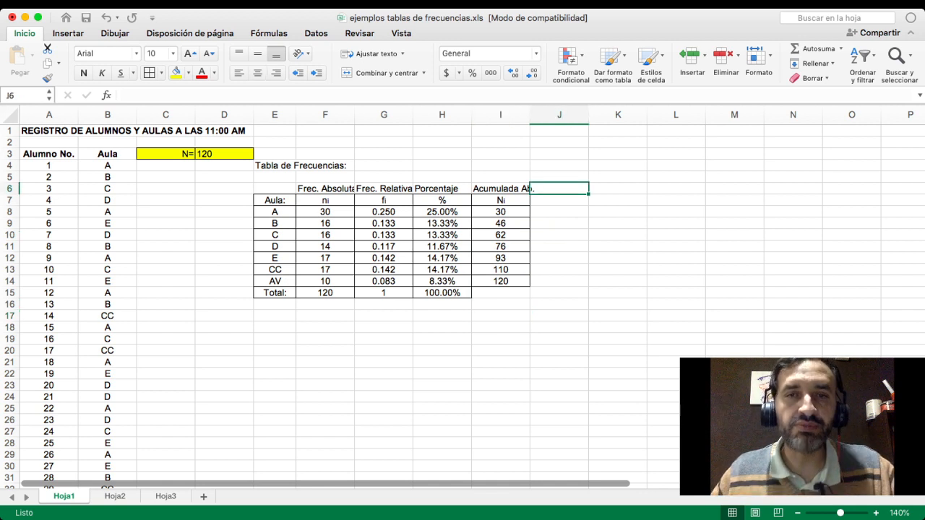
type("Acu")
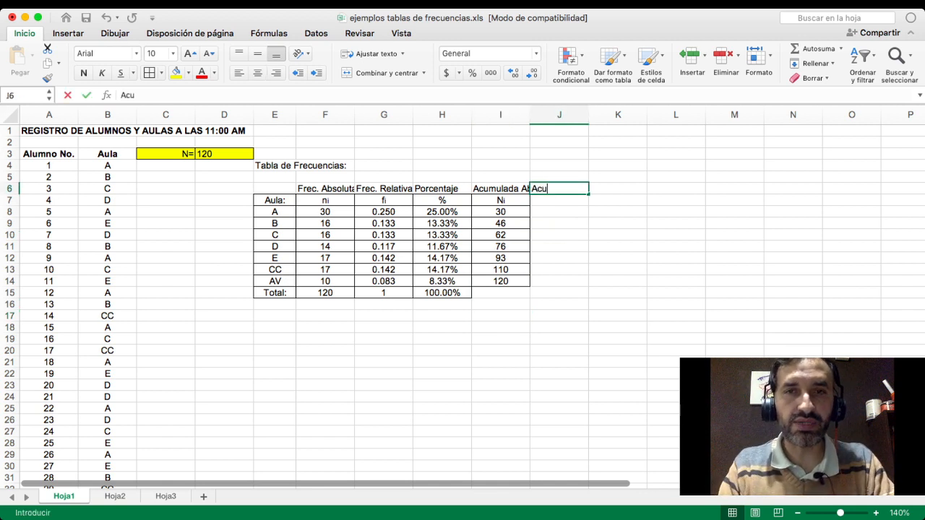
type("mu")
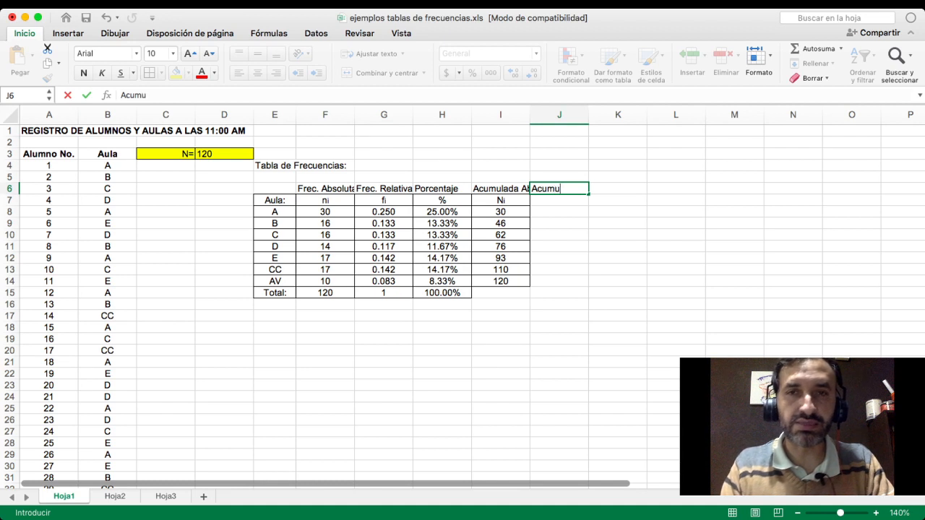
type("la")
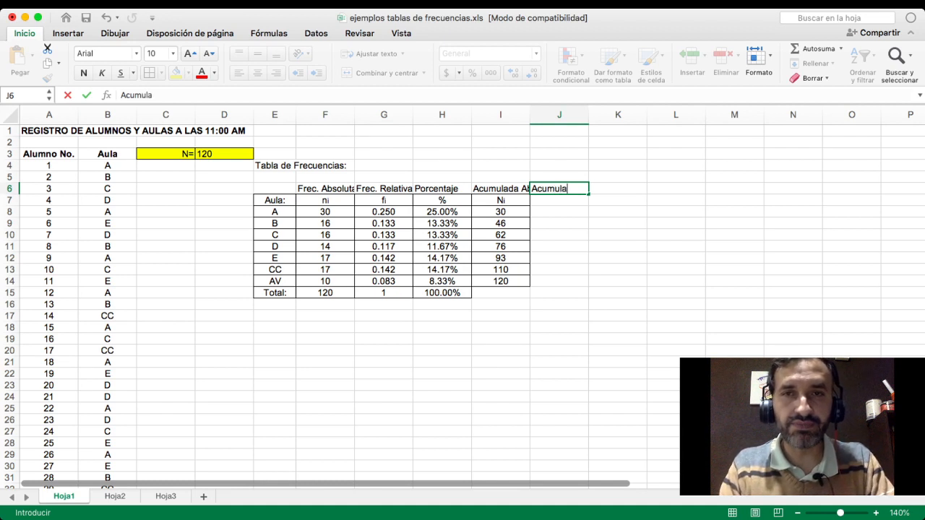
type("da Rel.")
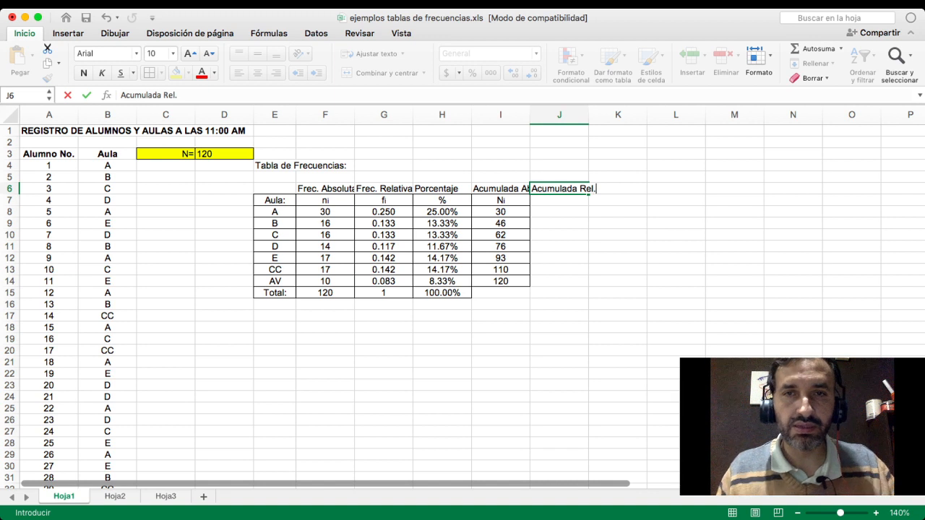
key("Return")
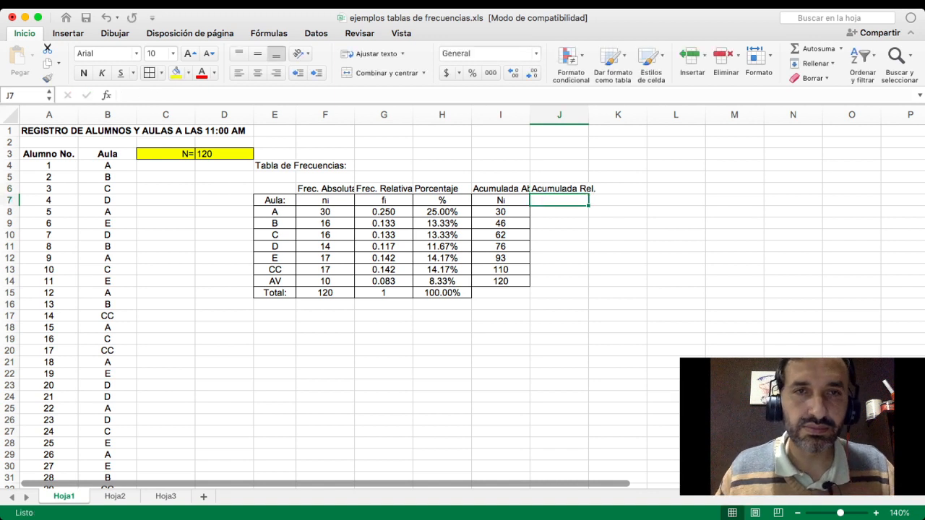
- Reduce the font size of the column headings in F6:J6 to 9 so that they fit their cells
left_click_drag(326, 189, 559, 188)
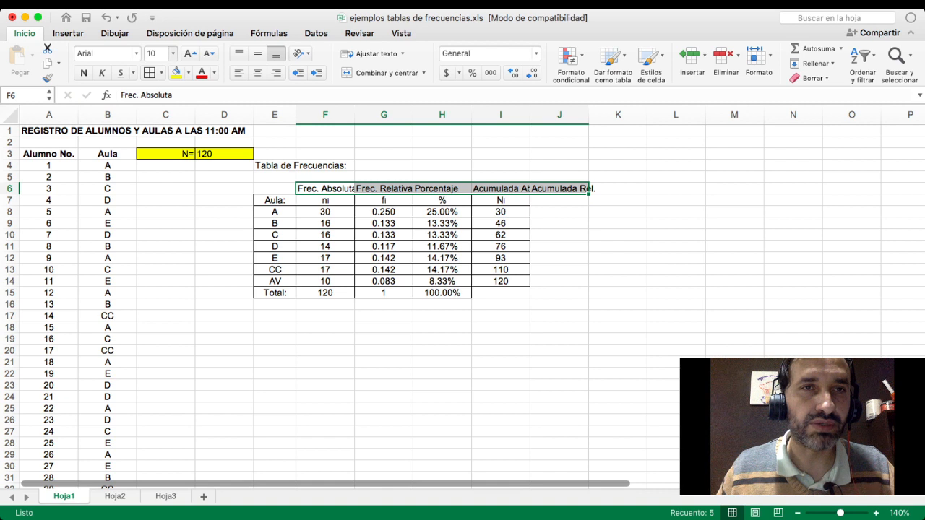
left_click(153, 68)
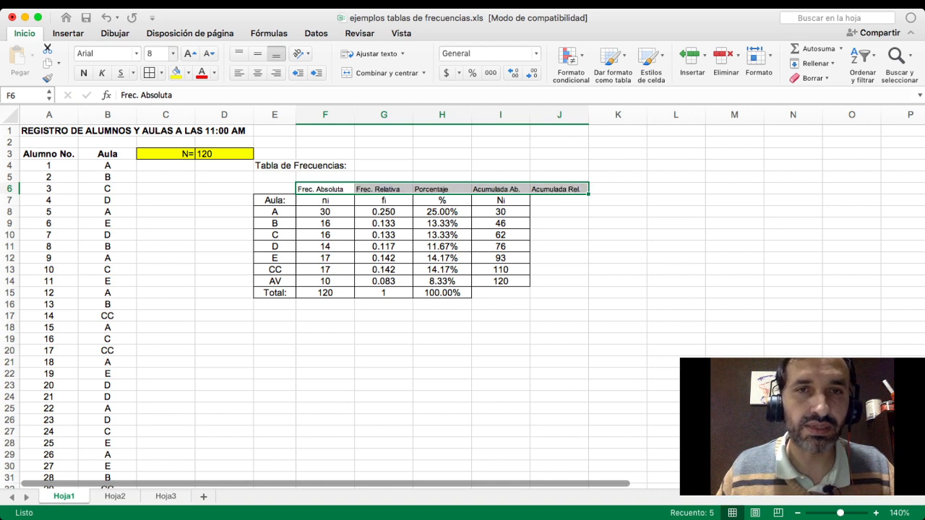
left_click(190, 54)
left_click(560, 188)
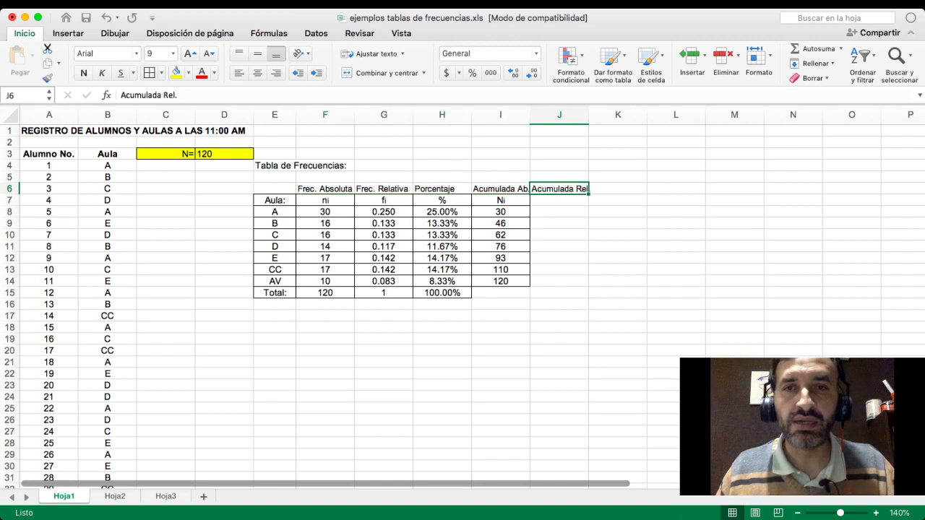
- Label the relative cumulative column Fi in J7, trying font size 8 for the letter i
left_click(560, 200)
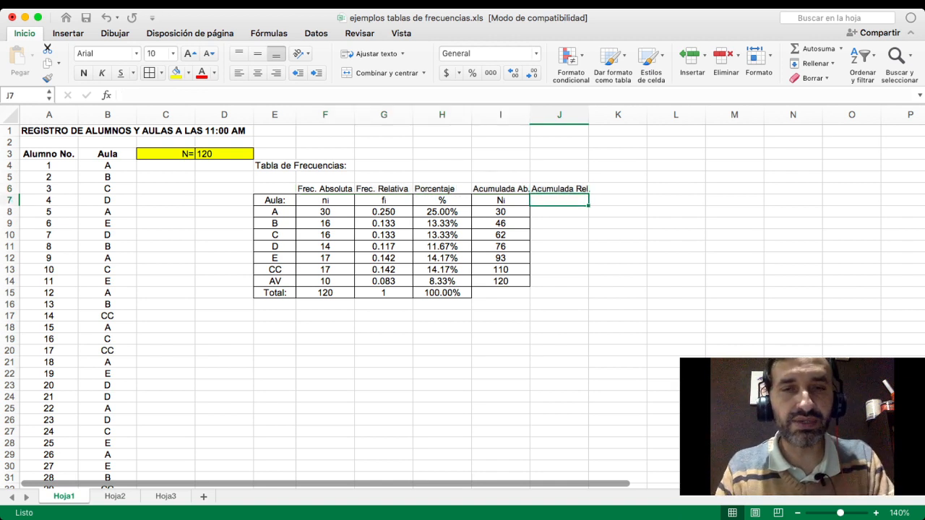
type("F")
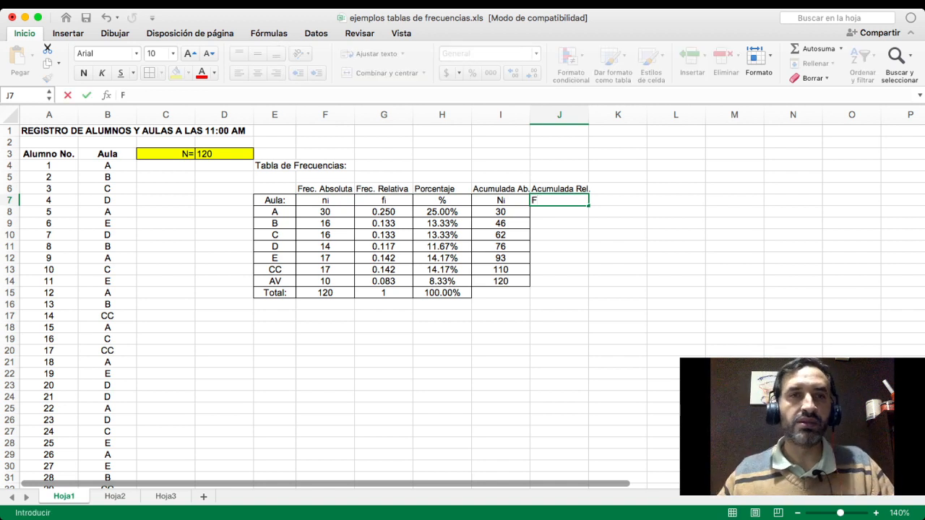
left_click(209, 53)
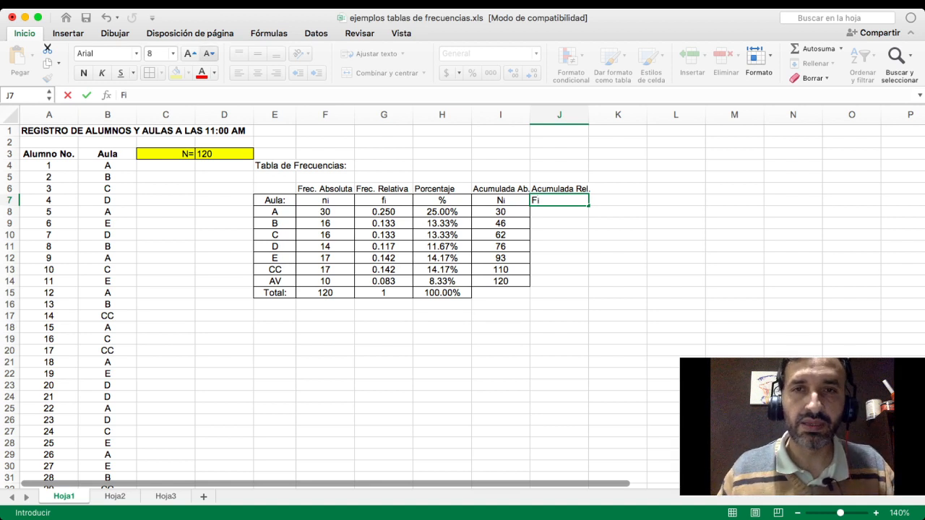
type("i")
key("Return")
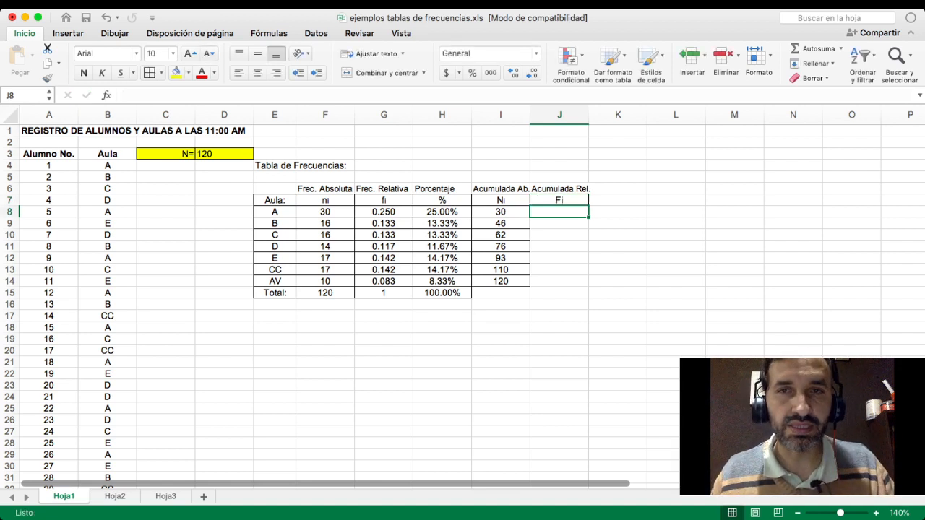
- Replace the letter i of the Fi label in J7 with a smaller i at font size 8
key("Up")
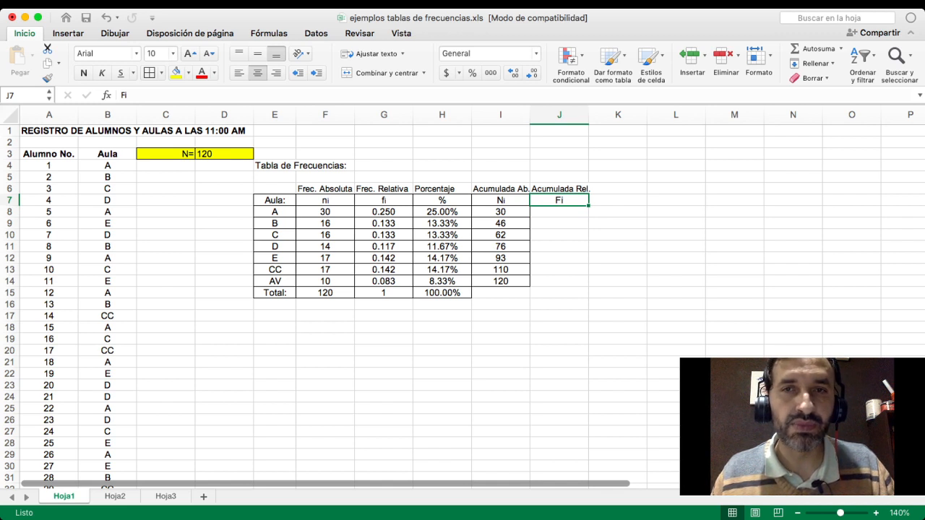
key("Down")
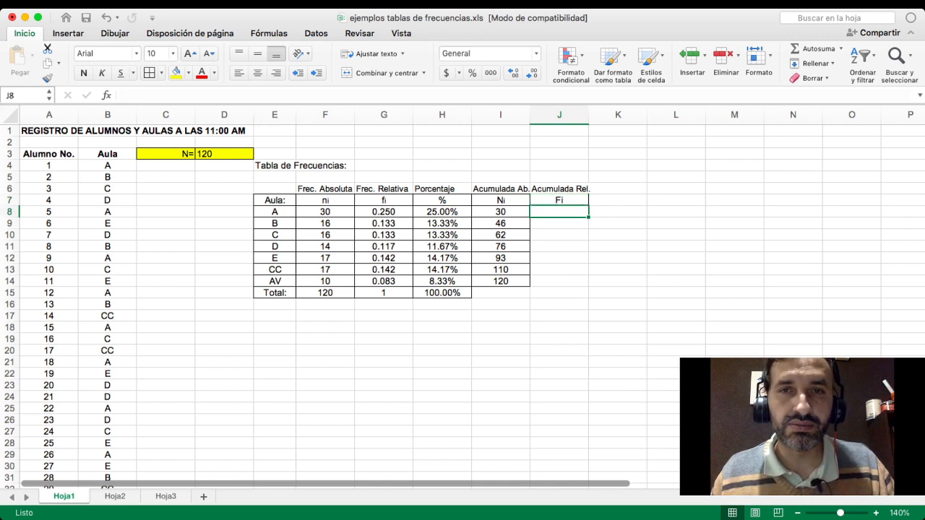
key("Up")
key("F2")
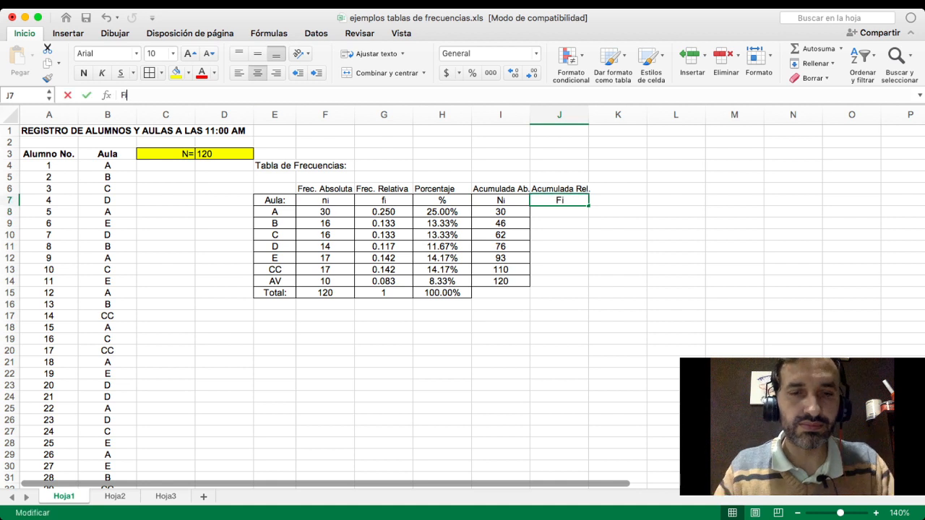
key("BackSpace")
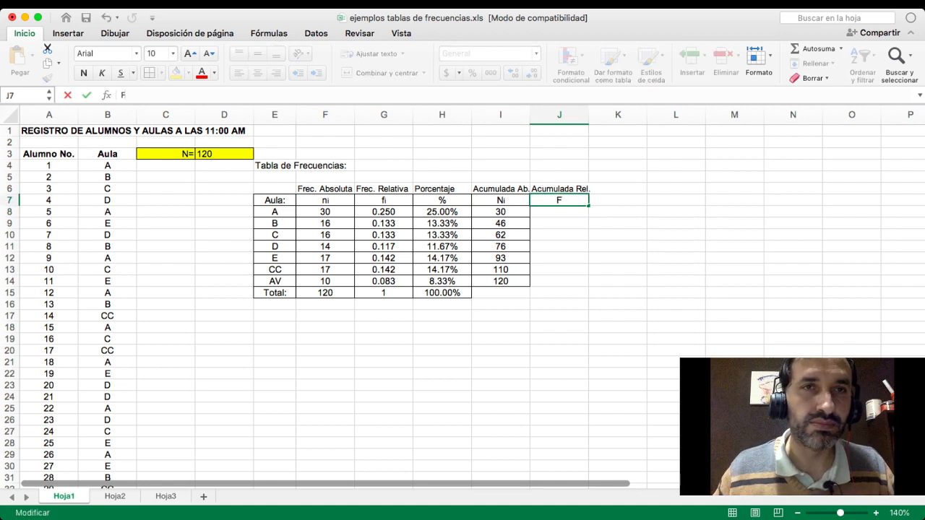
left_click(209, 53)
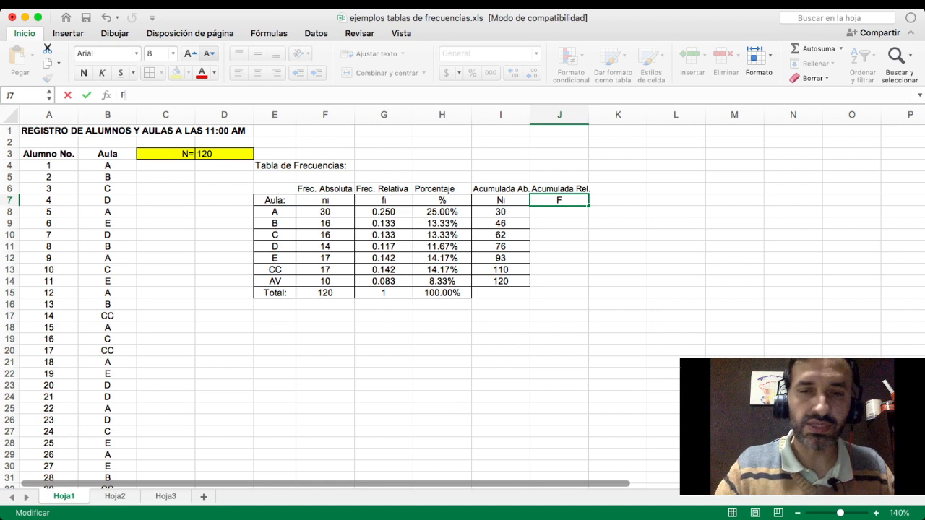
type("i")
key("Return")
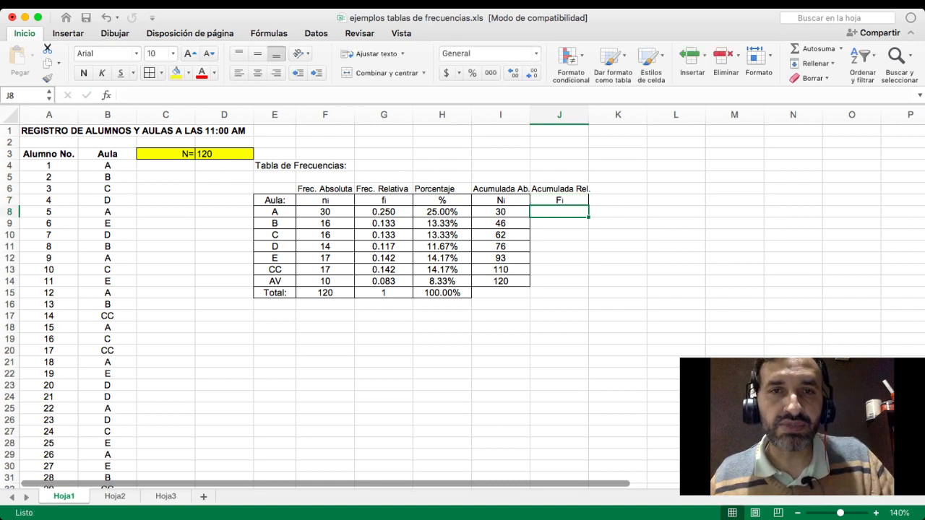
- Examine classroom A's relative frequency formula in G8
left_click(384, 212)
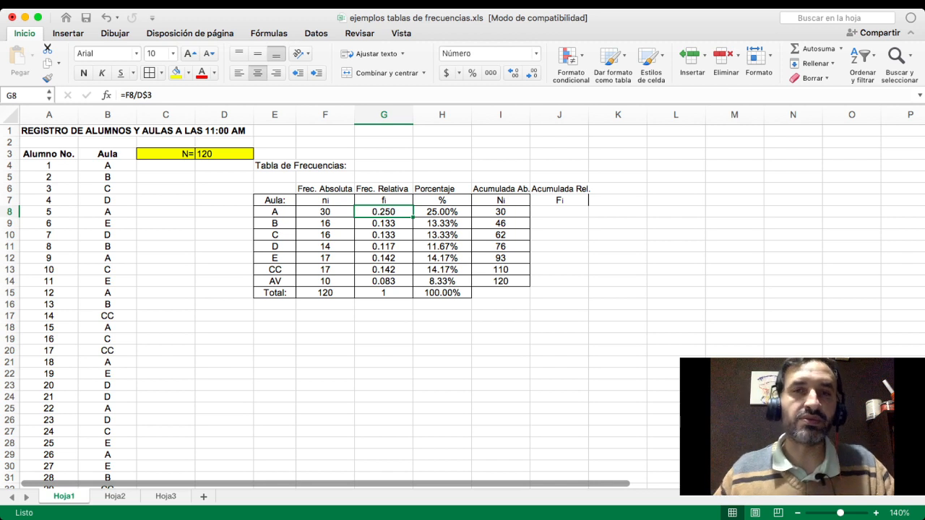
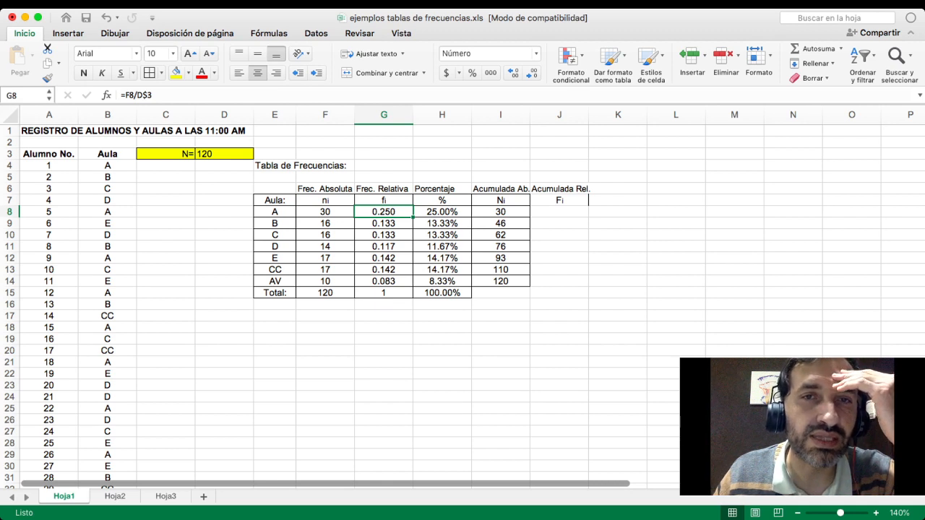
- Enter the formula =F8/D$3 in J8 for classroom A's relative cumulative frequency
left_click(325, 211)
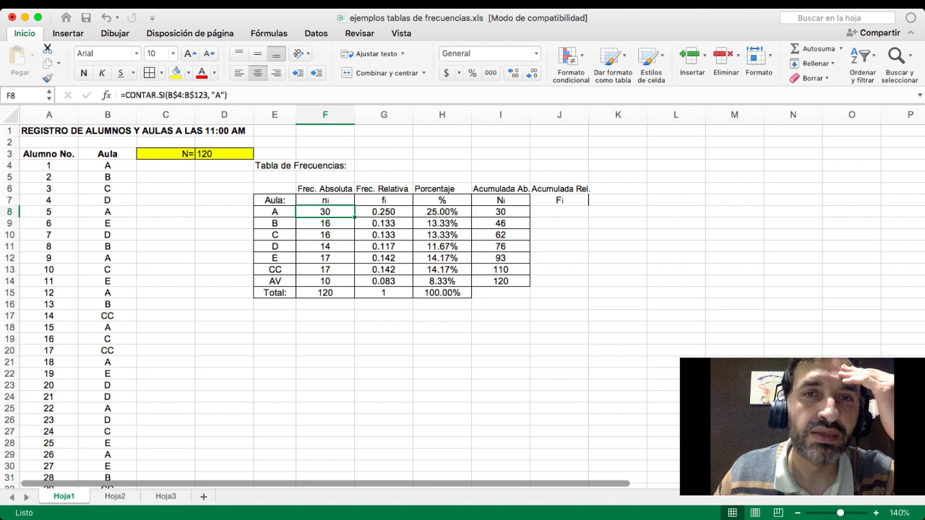
left_click(384, 212)
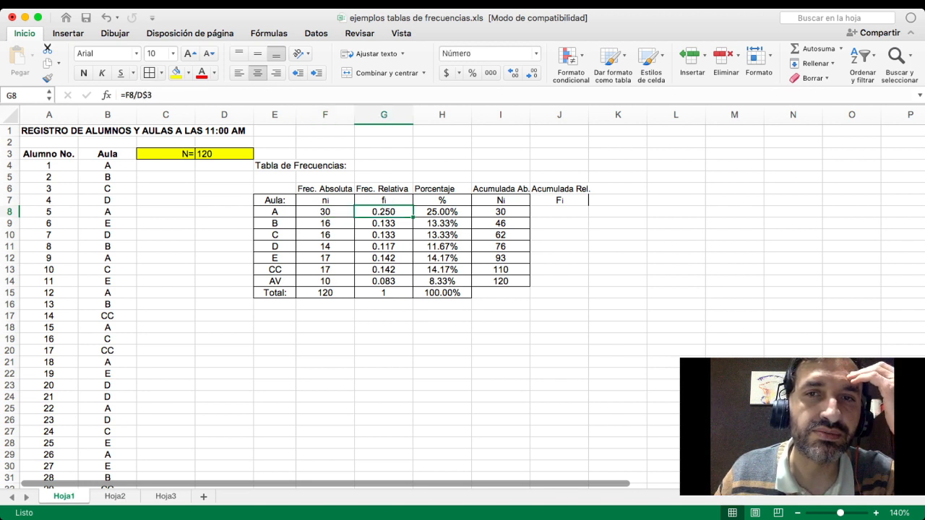
left_click(559, 212)
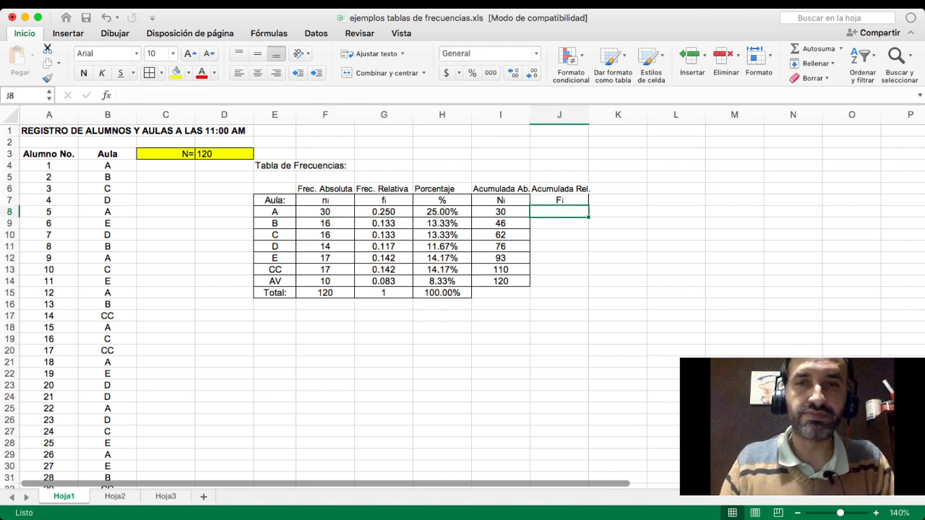
type("=")
key("Left")
key("Left")
key("Left")
key("Left")
key("Left")
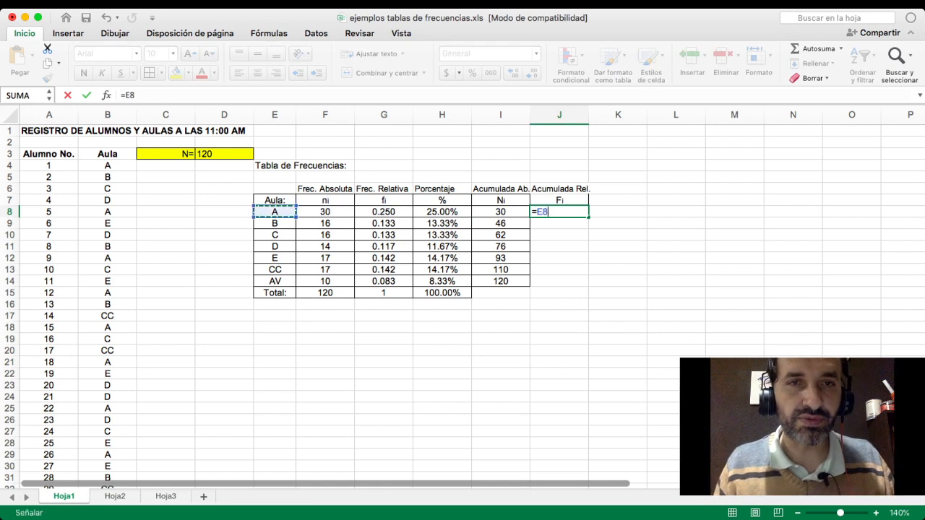
key("Right")
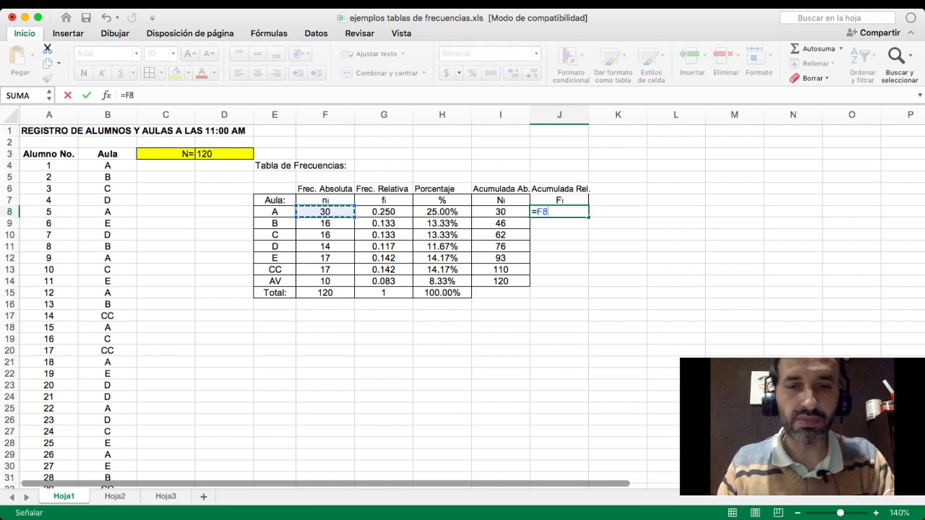
type("/")
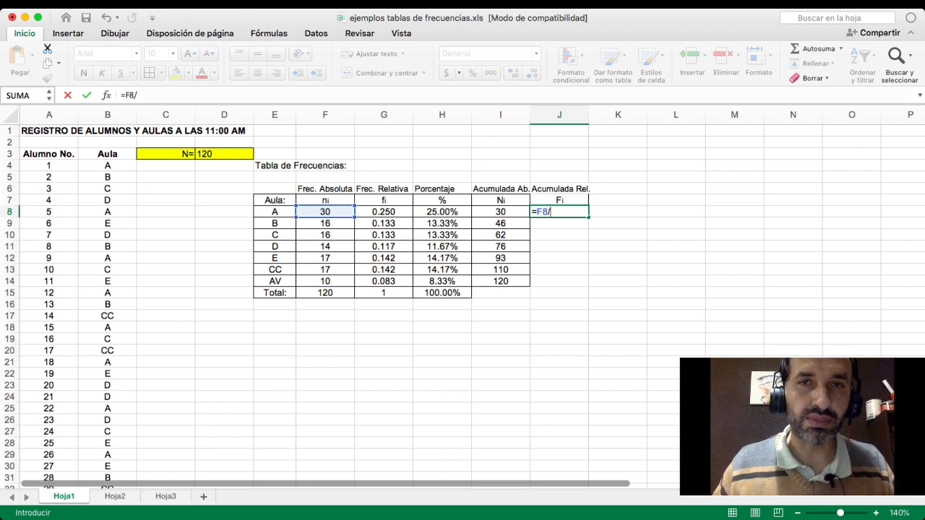
left_click(224, 154)
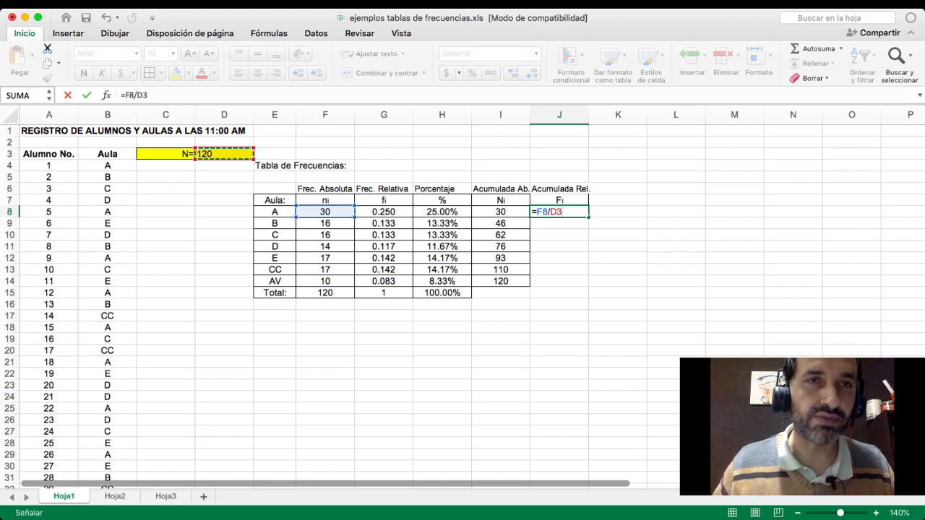
left_click(144, 96)
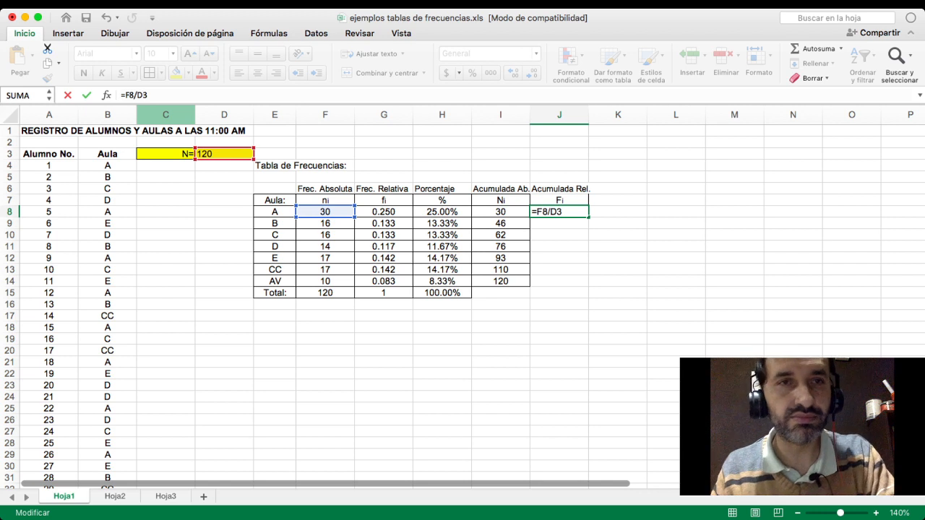
type("$")
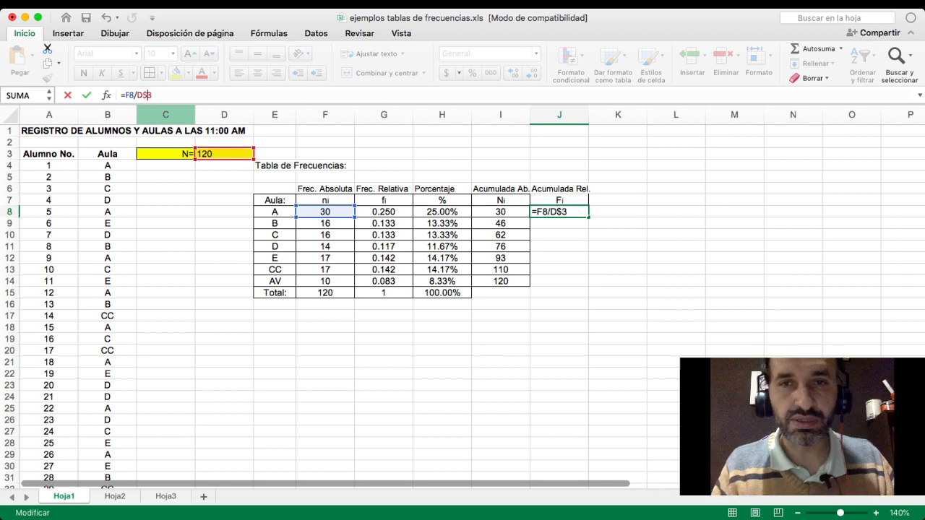
key("Return")
key("Up")
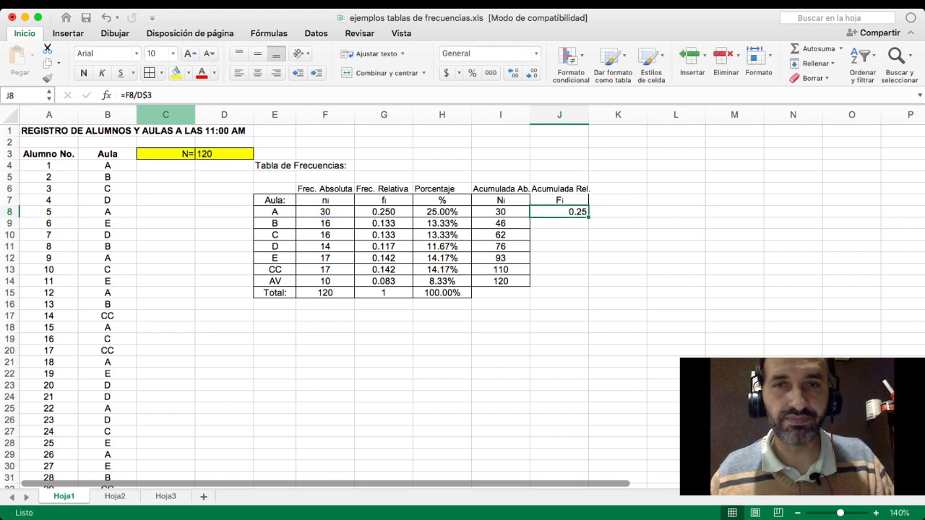
- Try copying J8's formula down to J14 and showing J8 with three decimals, and undo both changes
left_click_drag(589, 216, 582, 285)
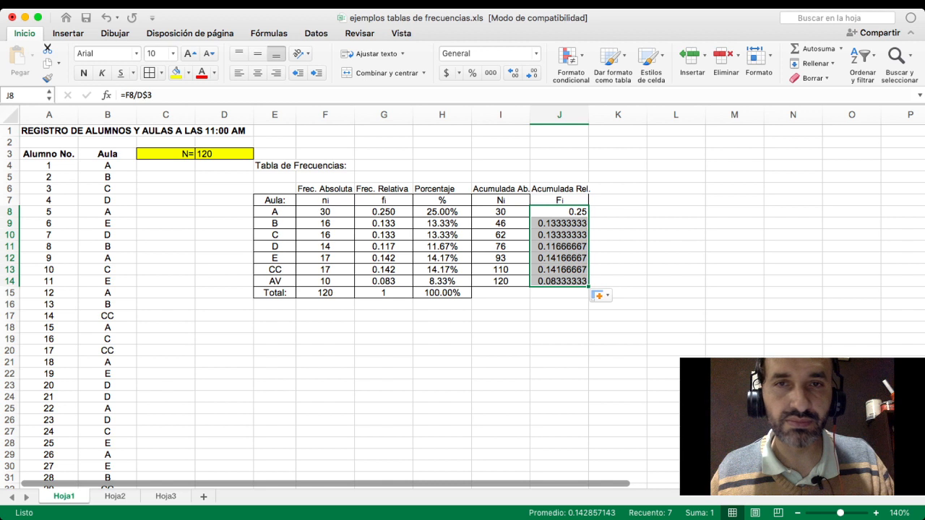
left_click(560, 212)
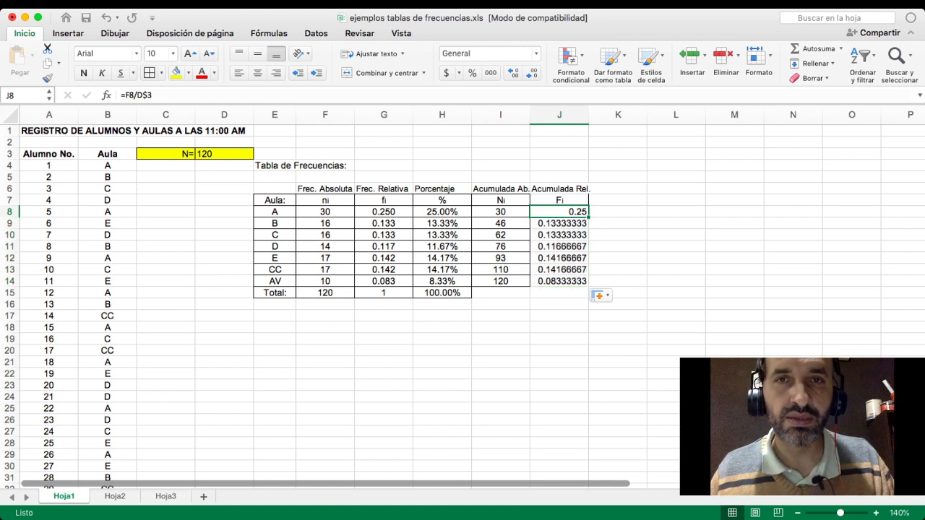
left_click(514, 72)
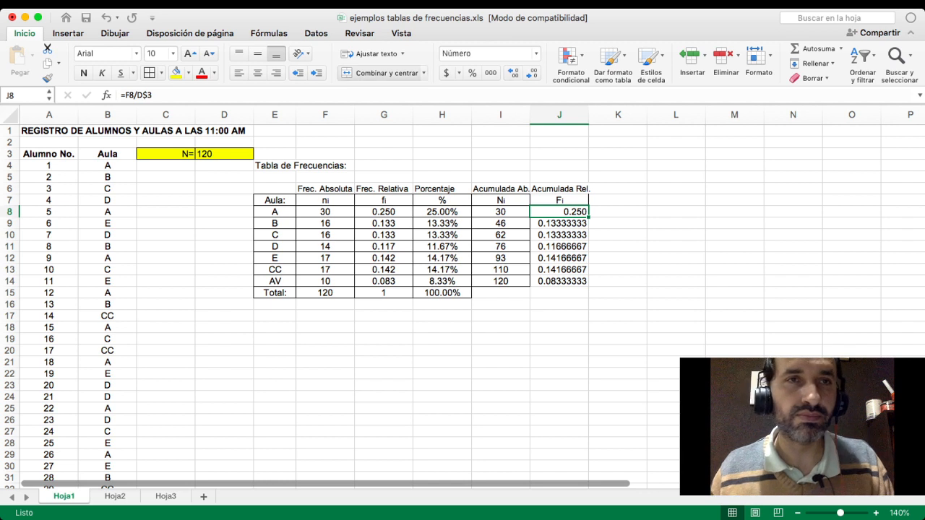
left_click(107, 18)
left_click(106, 17)
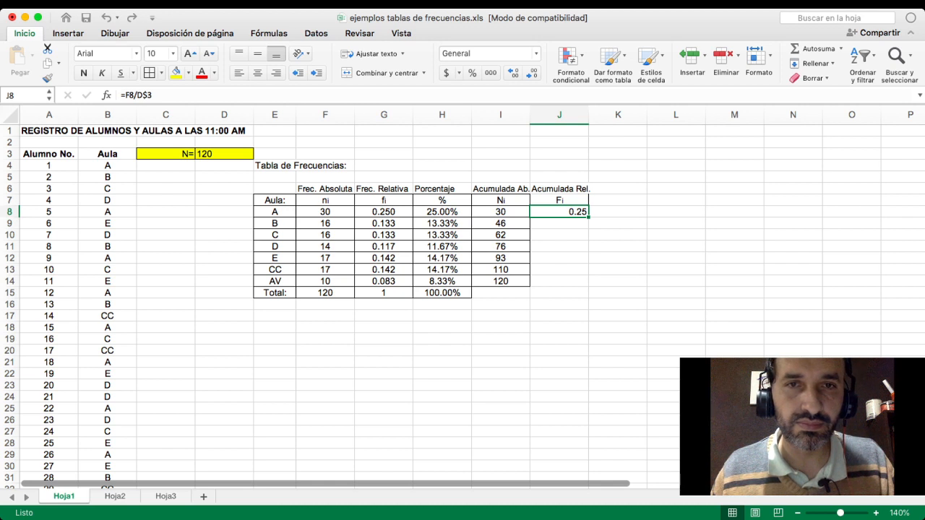
- Change the formula in J8 to =I8/D$3 so that it divides the absolute cumulative frequency by N
left_click(384, 223)
left_click(559, 224)
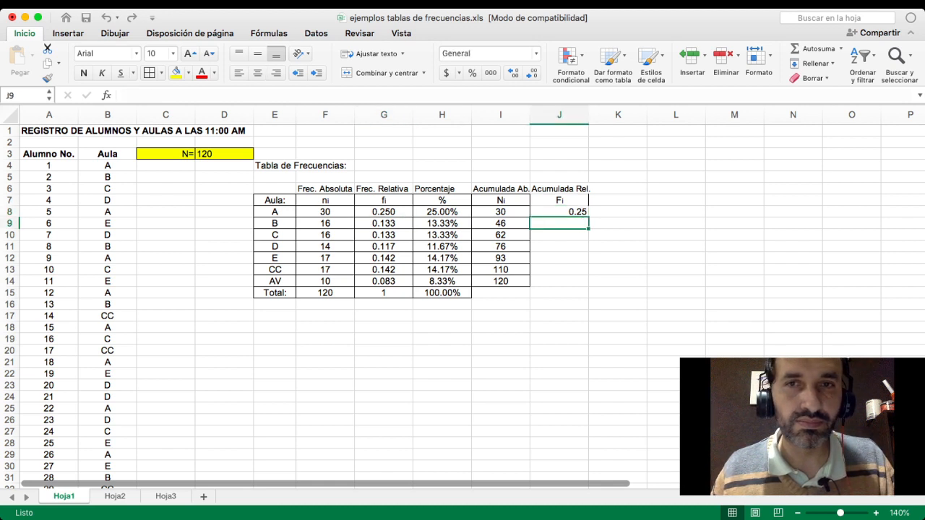
left_click(559, 211)
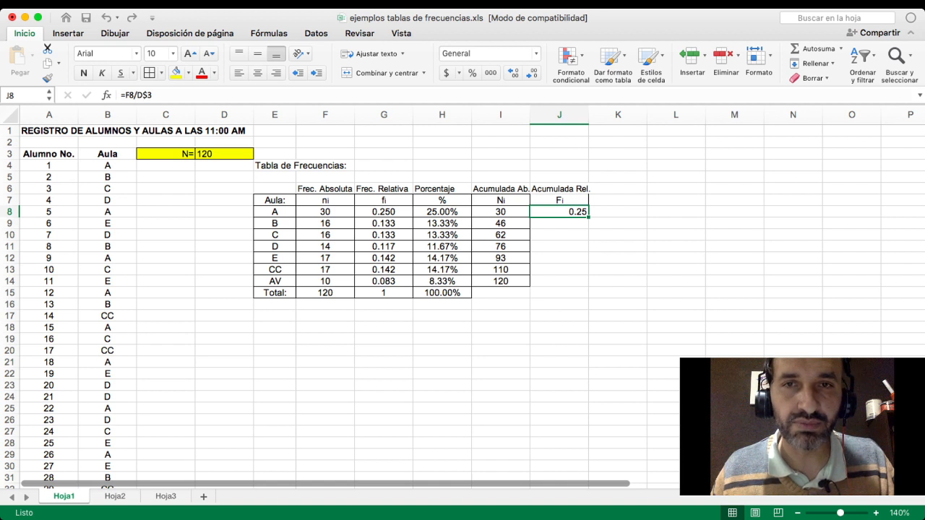
left_click(501, 223)
left_click(559, 212)
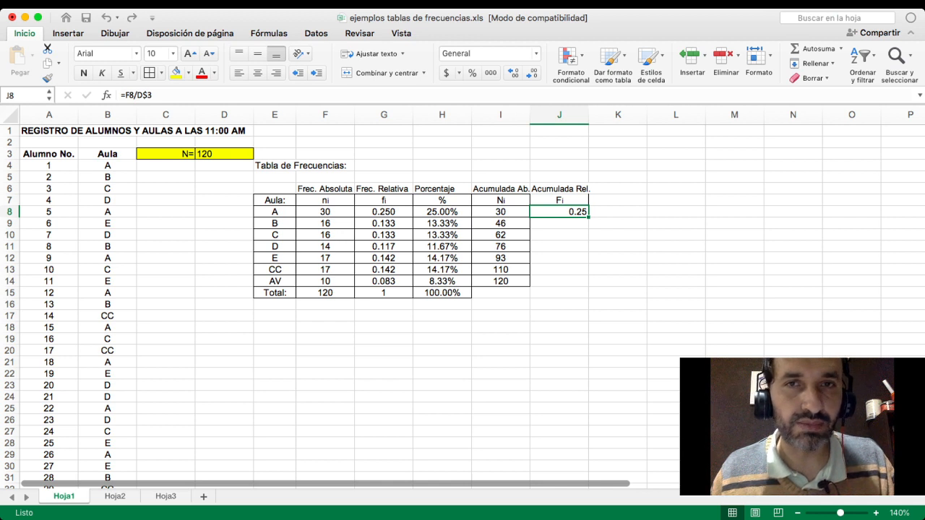
left_click(134, 96)
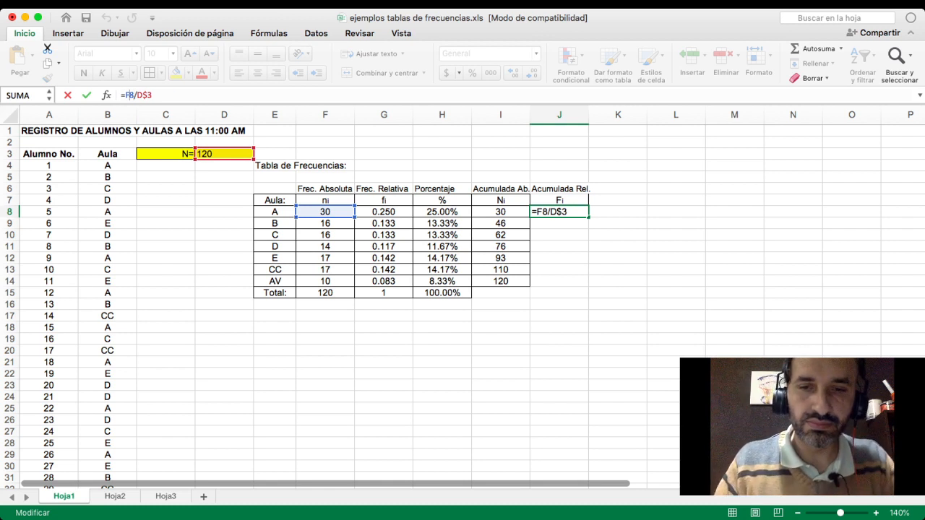
key("BackSpace")
key("BackSpace")
type("I8")
key("Return")
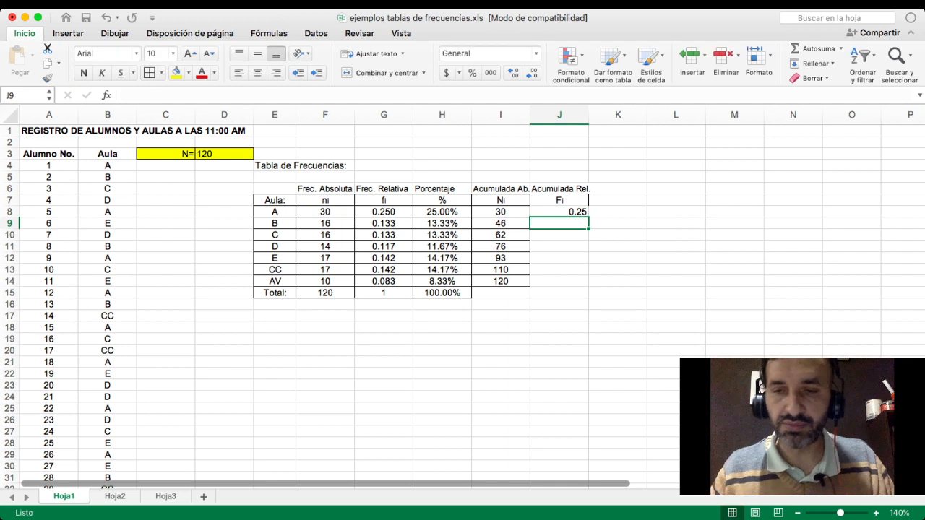
- Copy the relative cumulative formula from J8 down through J14 for all classrooms
left_click(559, 212)
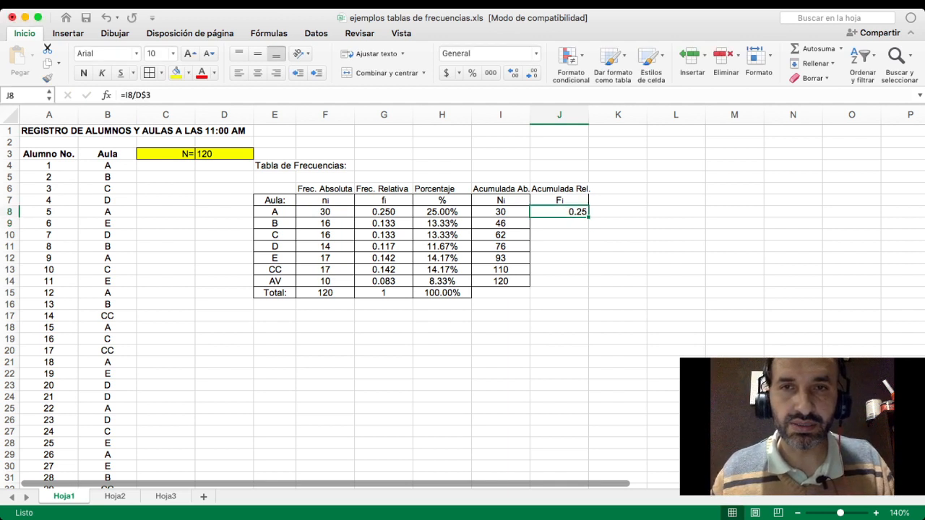
left_click_drag(591, 216, 589, 275)
left_click(561, 212)
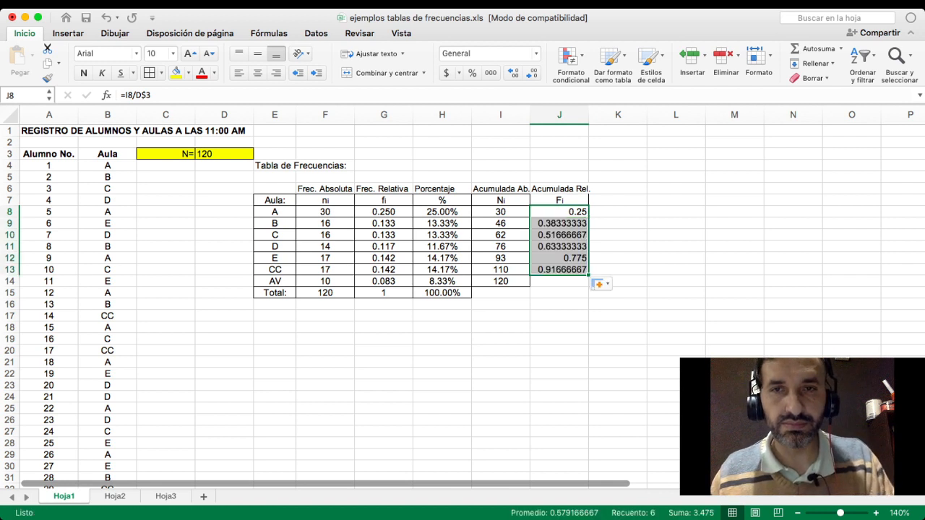
left_click_drag(589, 274, 589, 286)
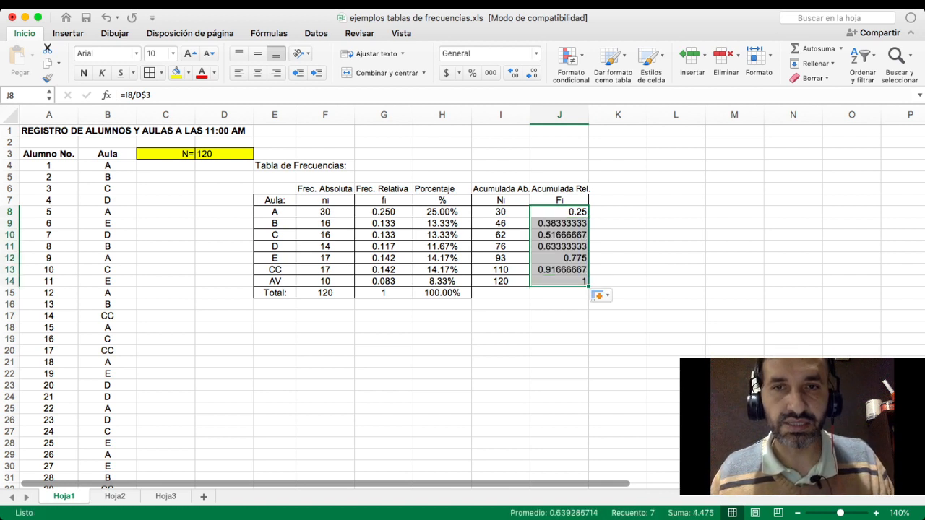
left_click(616, 281)
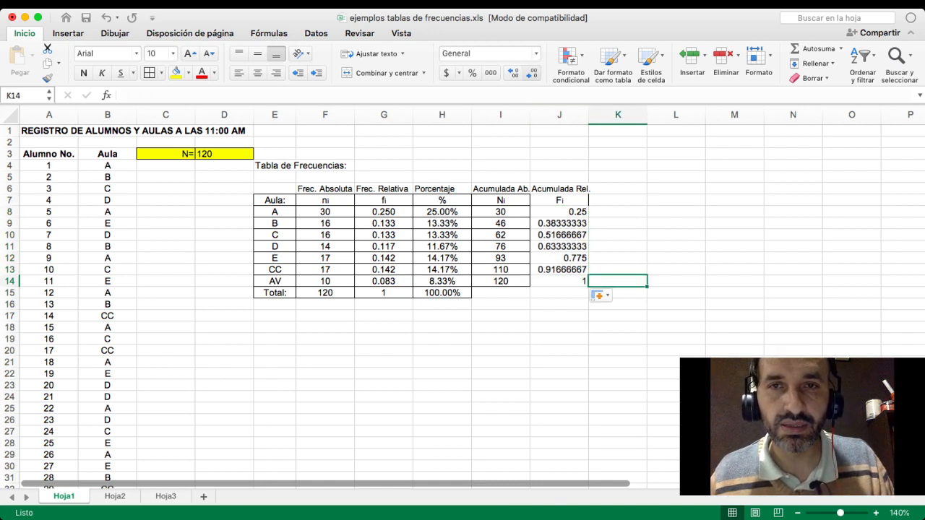
- Format the relative cumulative frequencies in J8:J13 to three decimal places
left_click_drag(559, 212, 559, 269)
left_click(532, 73)
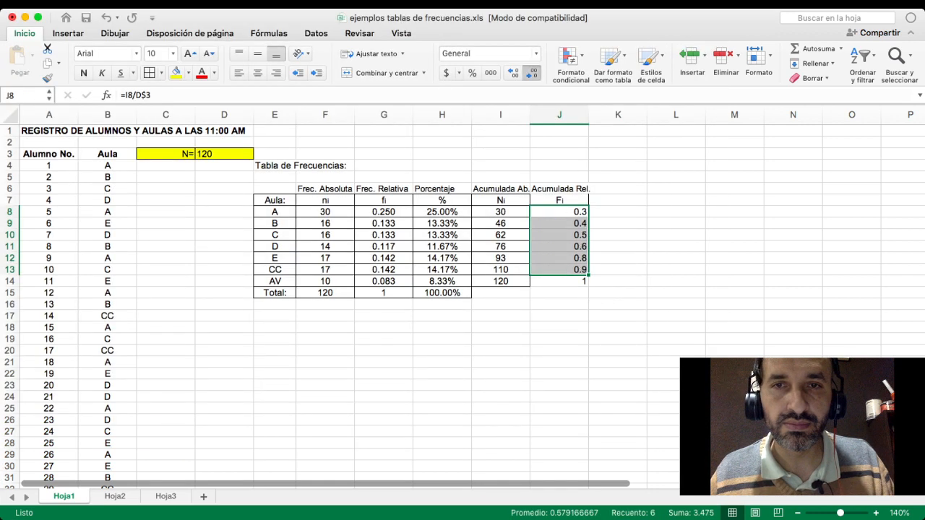
left_click(532, 73)
left_click(514, 73)
left_click(513, 73)
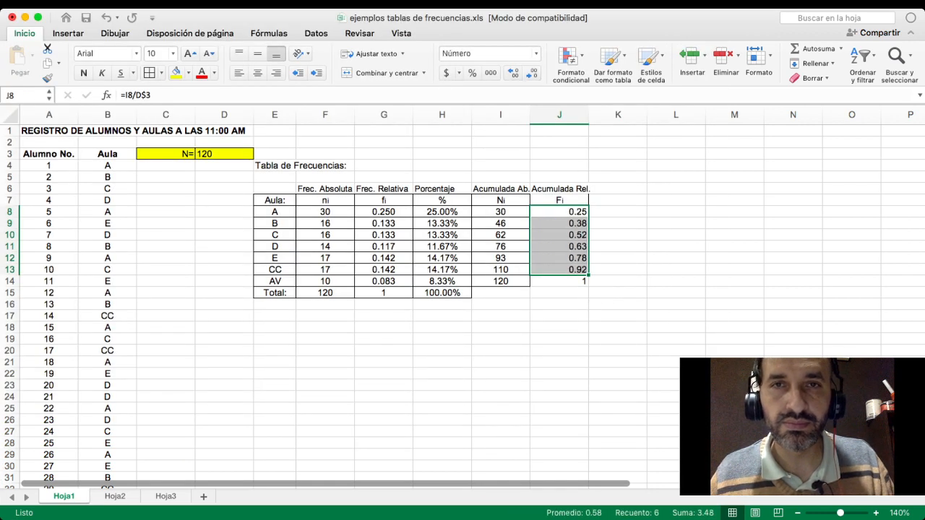
left_click(513, 73)
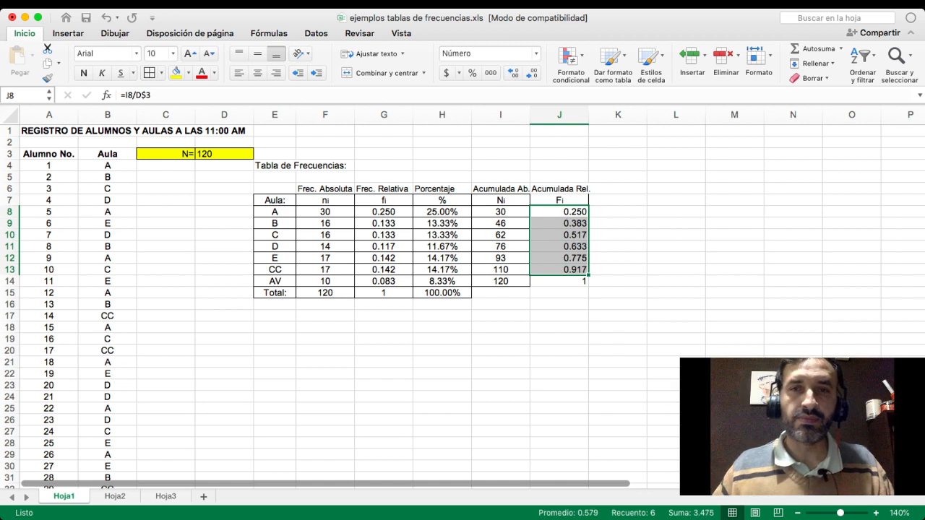
left_click(618, 281)
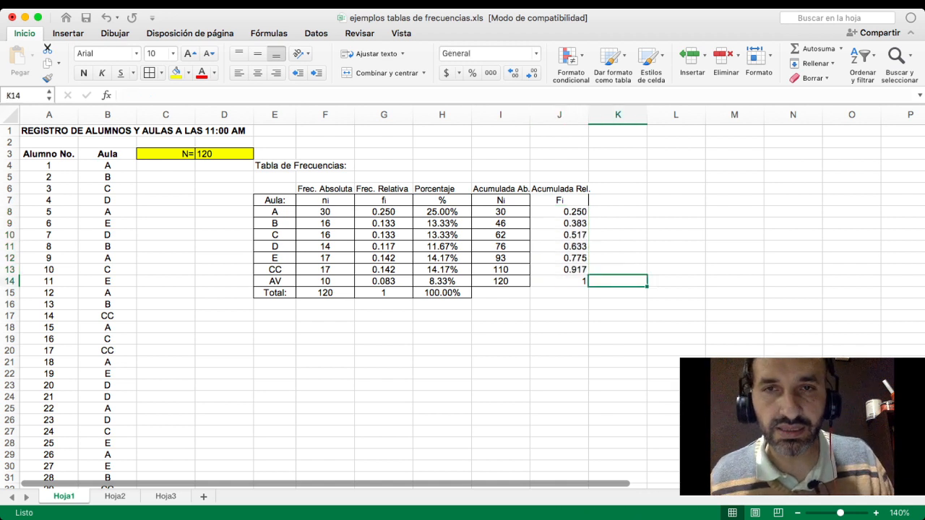
- Examine how the absolute cumulative formulas in column I feed the relative cumulative formulas in column J
left_click(560, 212)
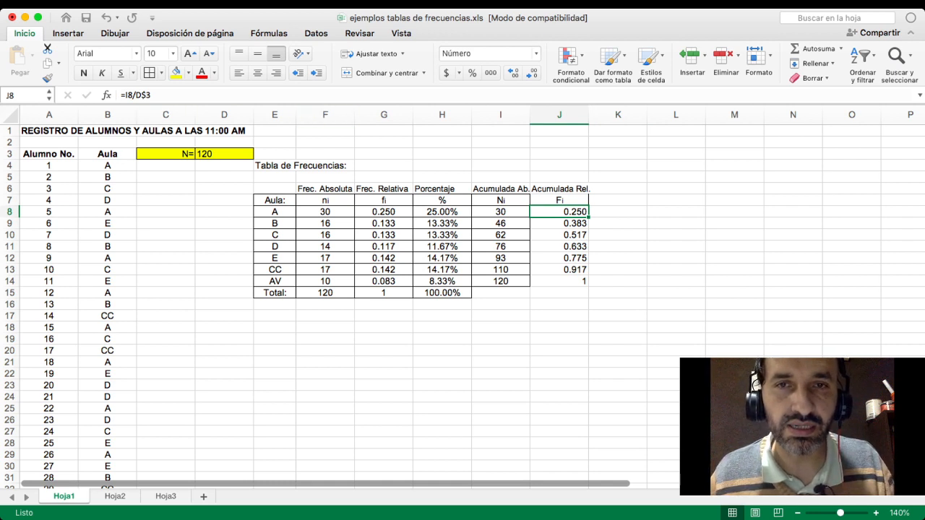
key("Left")
key("Down")
key("Down")
key("Down")
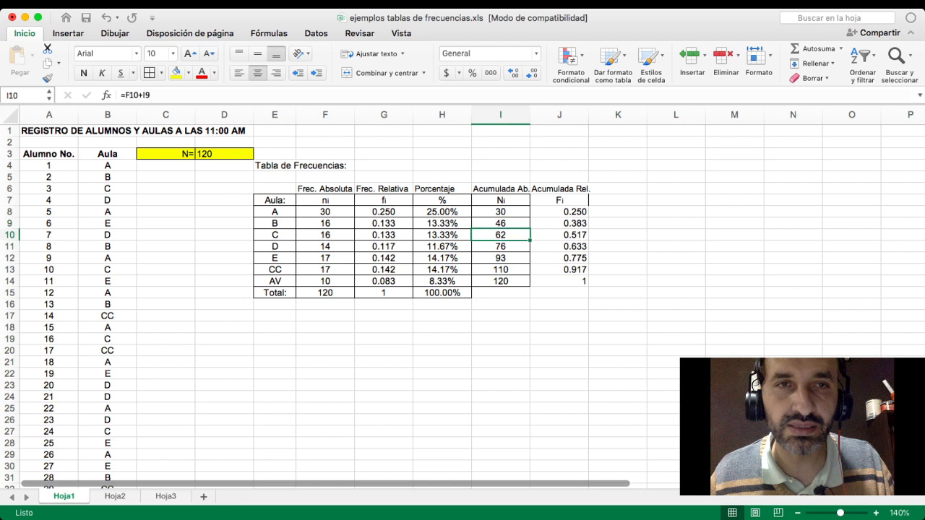
left_click_drag(560, 211, 559, 282)
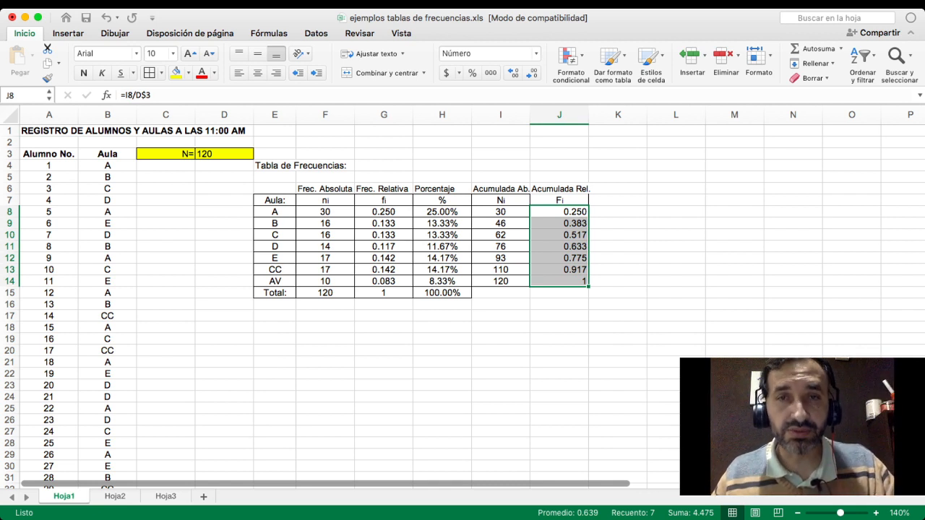
left_click(501, 223)
left_click(500, 212)
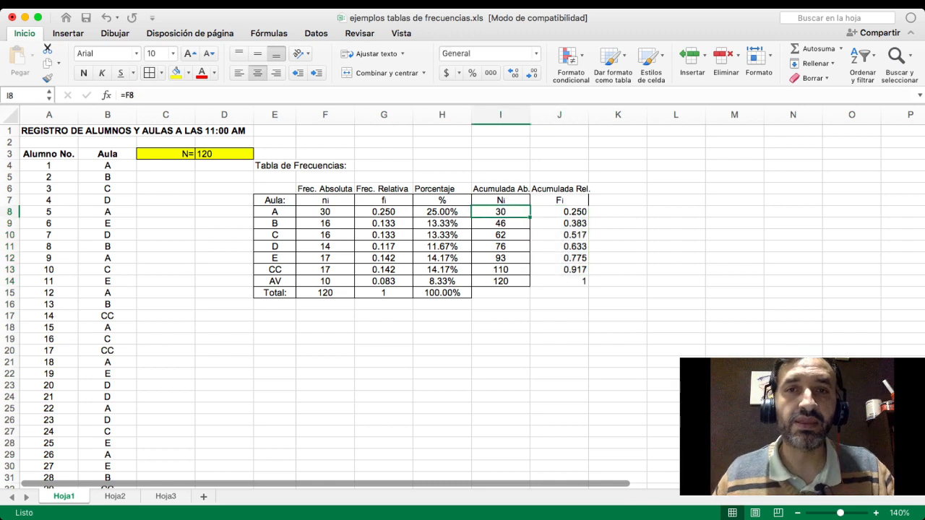
left_click(500, 223)
left_click(559, 223)
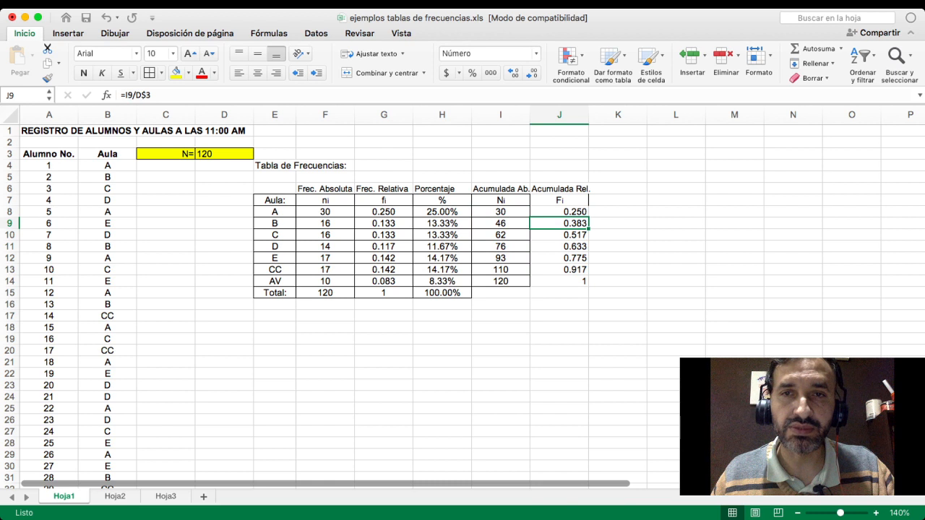
- Clear the Fi formulas in J8:J14 and enter =G8 in J8 for classroom A
left_click_drag(559, 212, 559, 281)
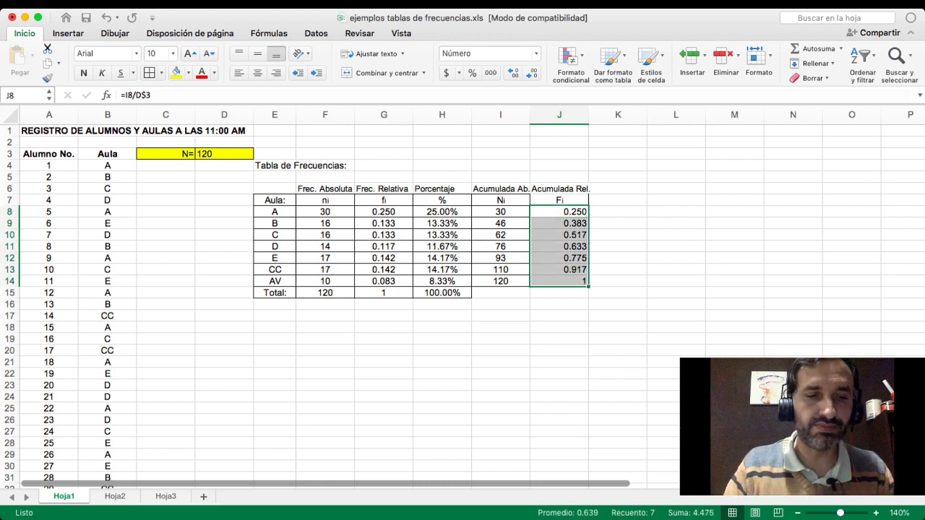
key("Delete")
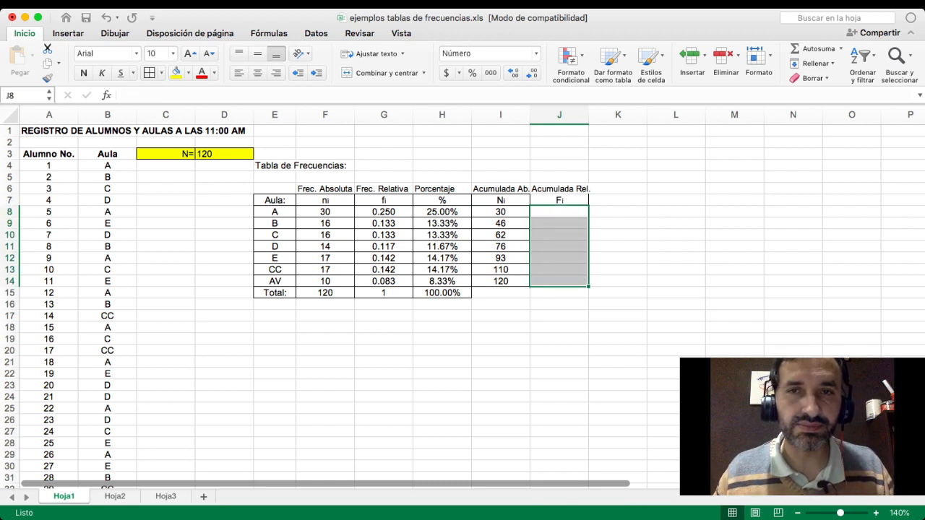
left_click(559, 212)
type("=")
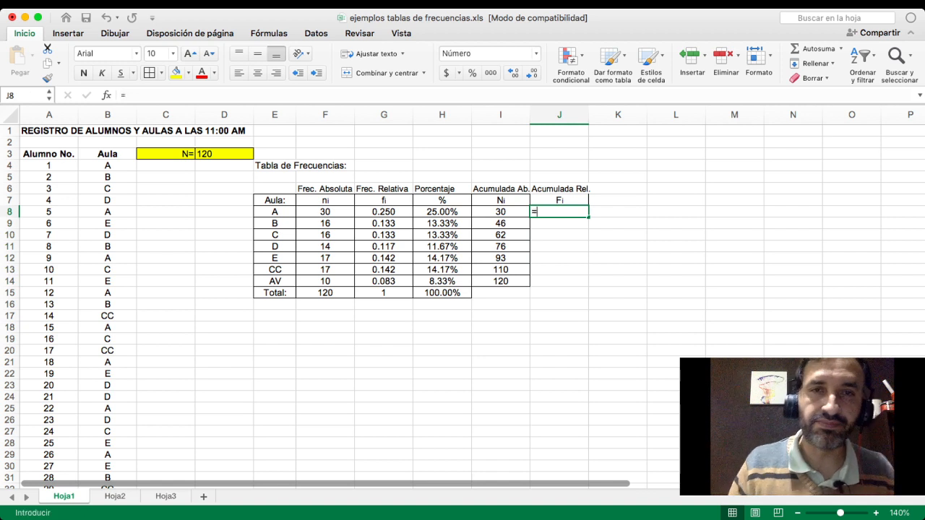
key("Left")
key("Left")
key("Left")
key("Left")
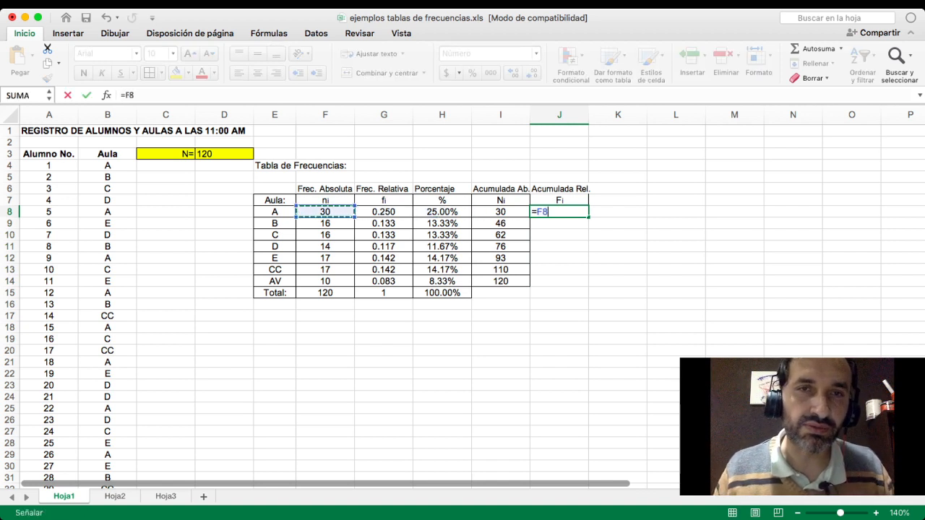
key("Right")
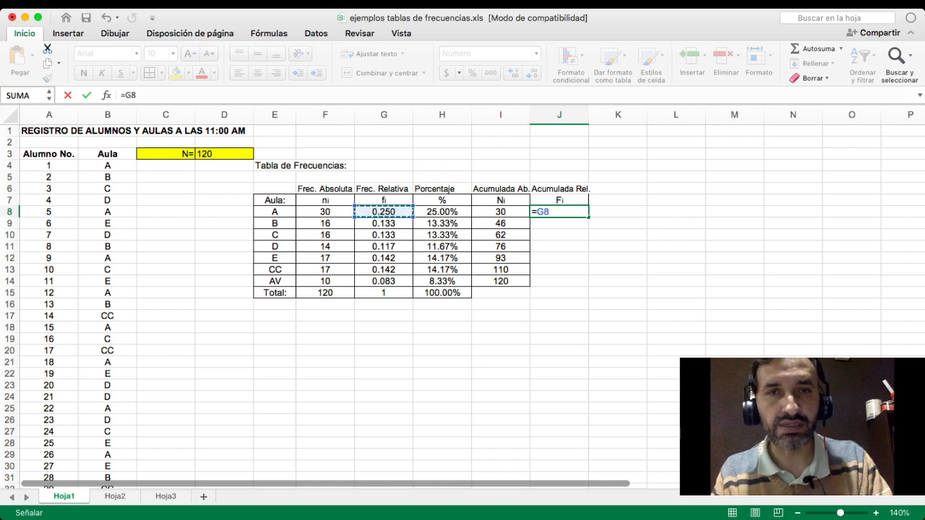
key("Return")
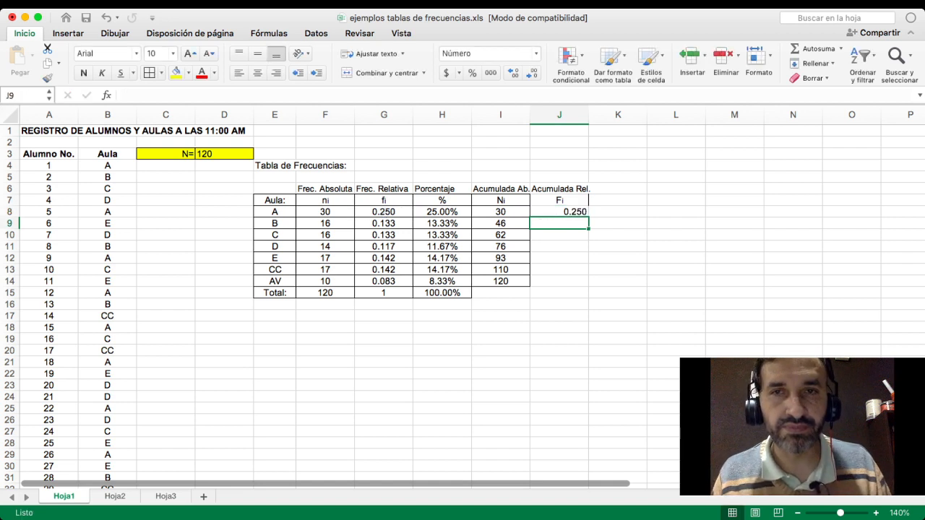
- Enter =G9+J8 in J9 so that classroom B's relative frequency is added to the previous cumulative value
key("Up")
key("Down")
type("=")
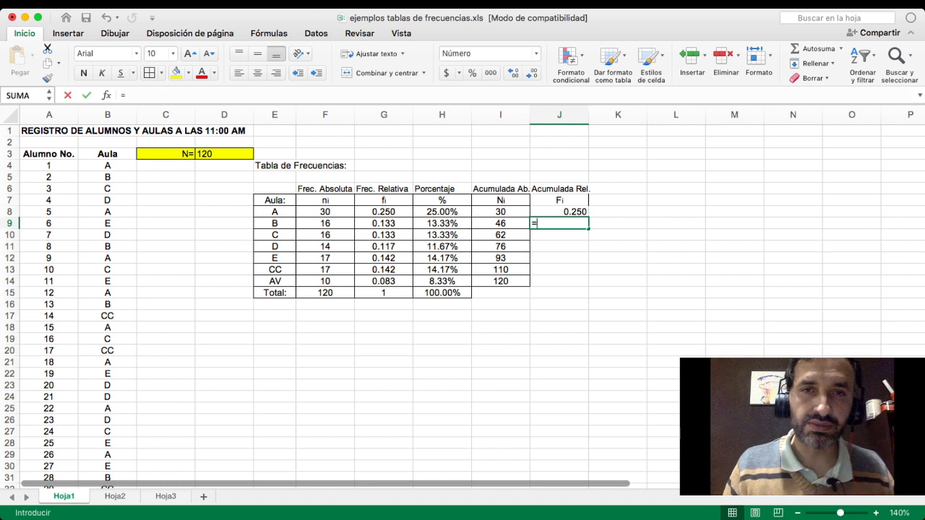
key("Left")
key("Left")
key("Left")
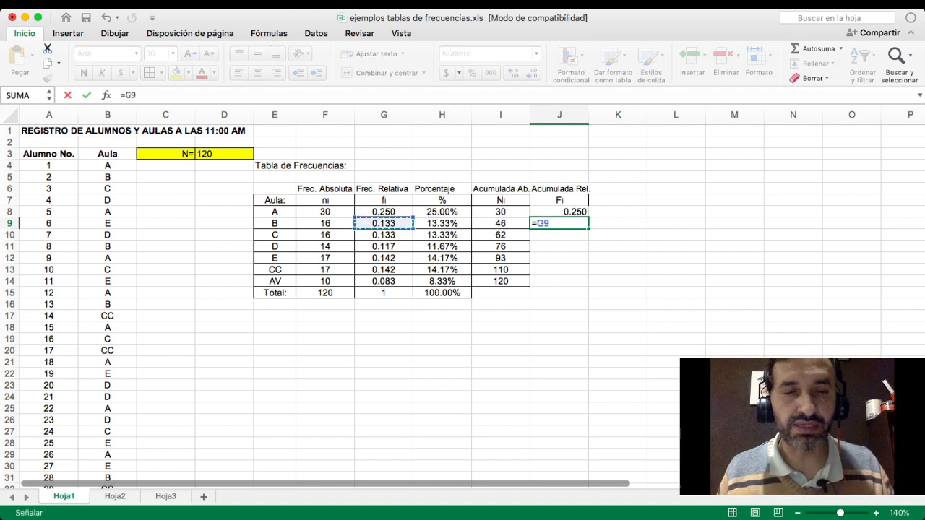
type("+")
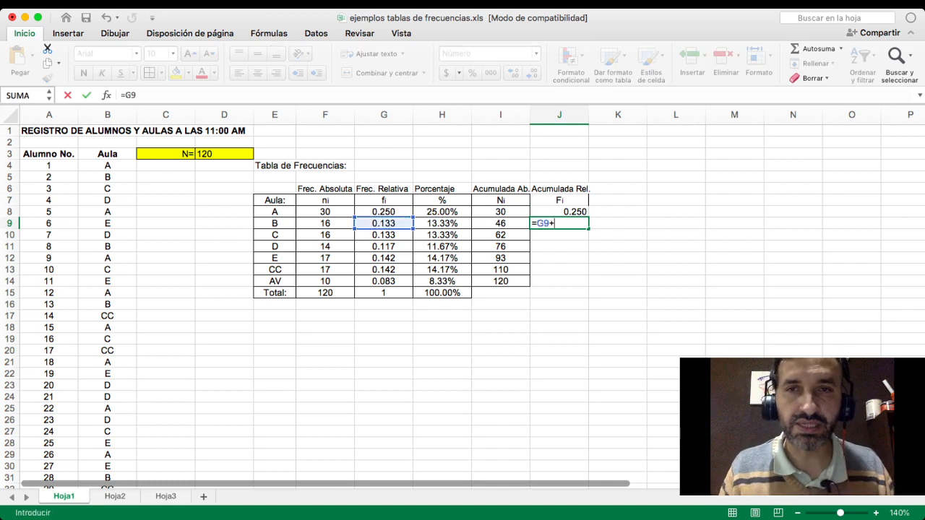
key("Up")
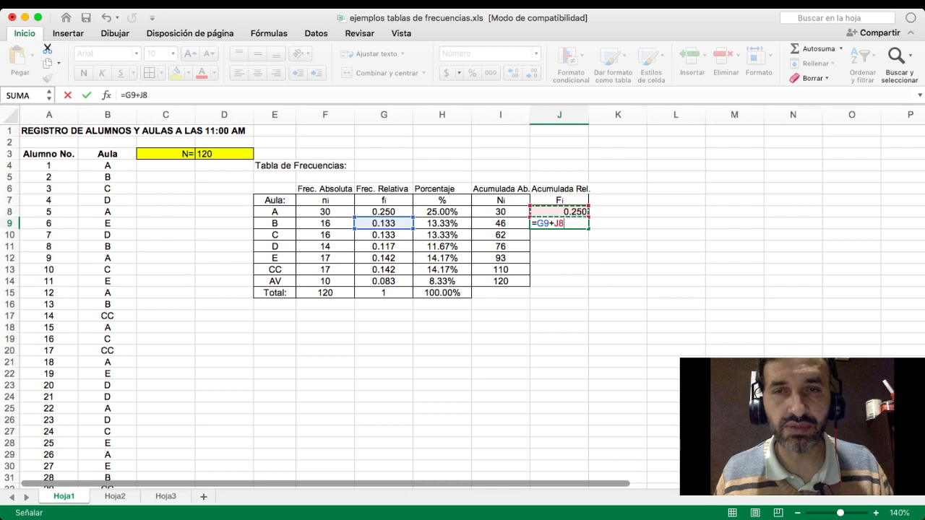
key("ctrl+Return")
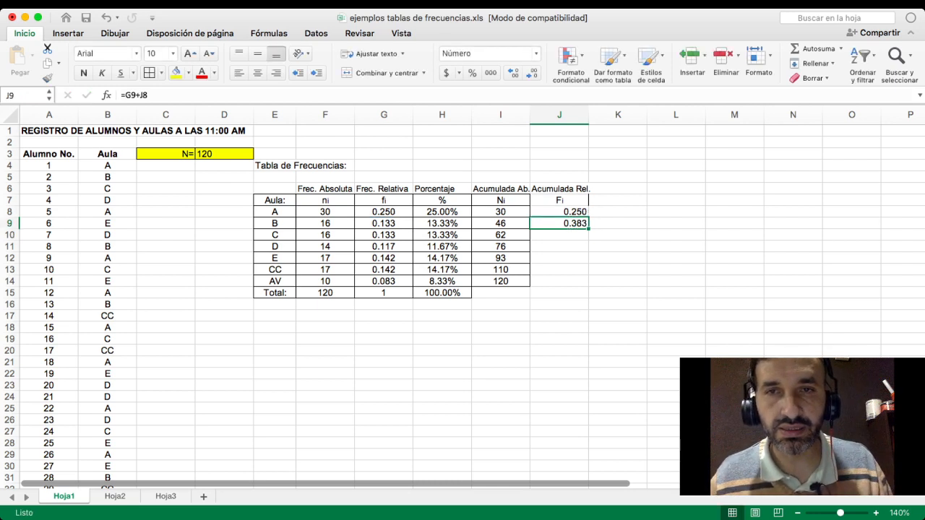
- Fill the formula from J9 down through J14 and format J14 with no decimal places
left_click_drag(589, 229, 588, 286)
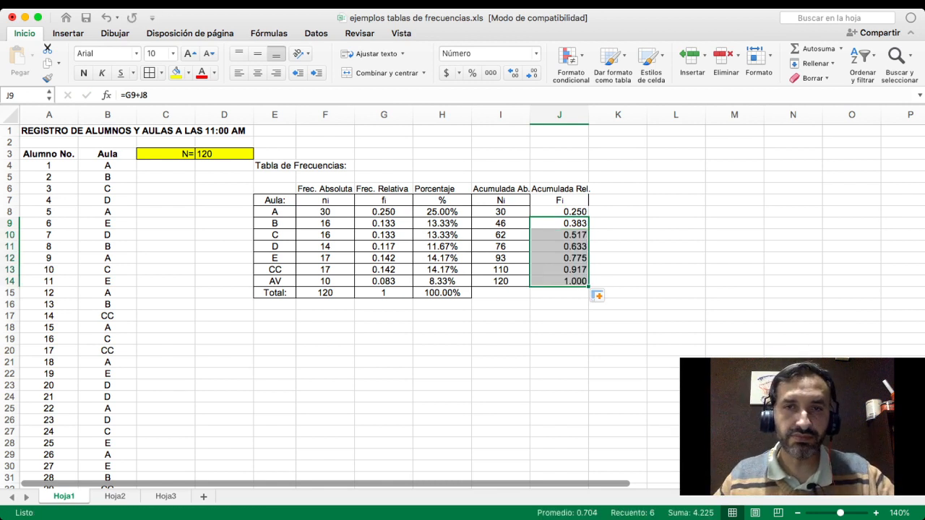
left_click(575, 281)
left_click(533, 73)
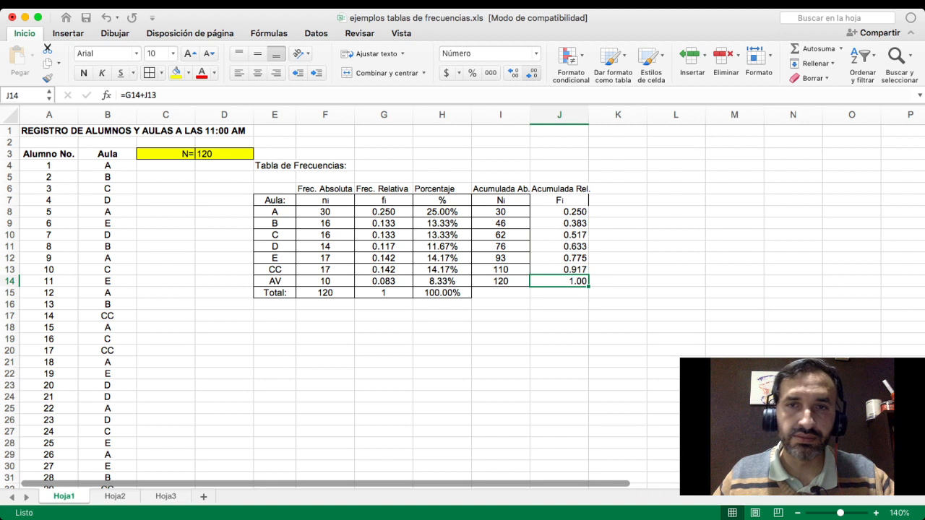
left_click(532, 73)
left_click(533, 73)
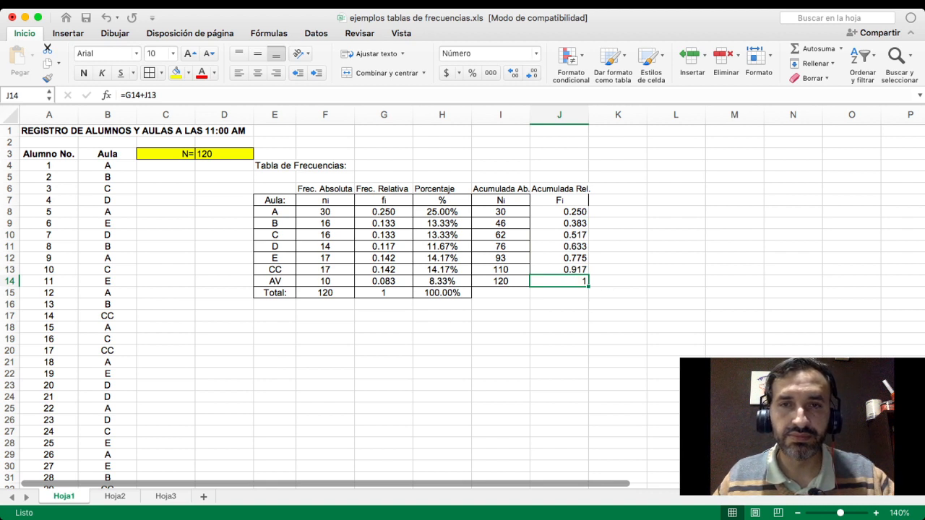
- Add cell borders to the Fi column in J7:J14 and make the table's header row E7:J7 bold
left_click(618, 327)
left_click_drag(560, 200, 561, 281)
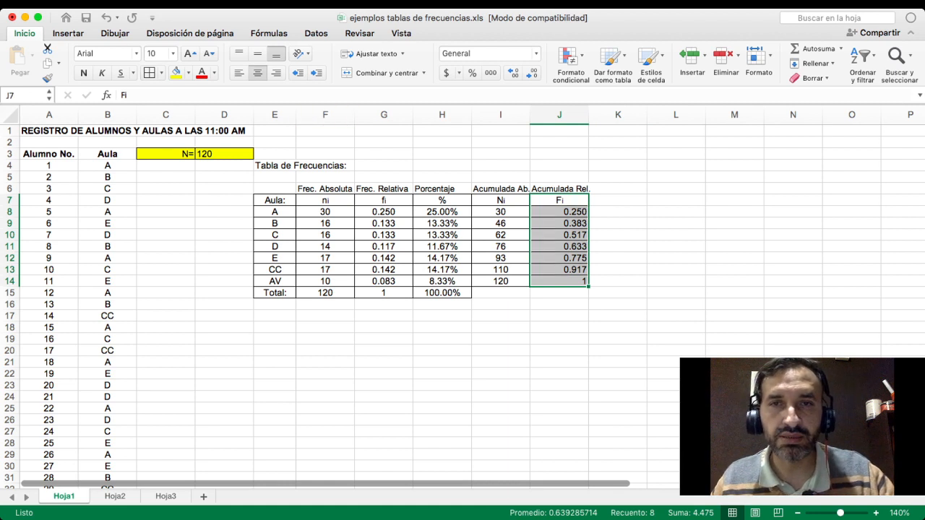
left_click(560, 212)
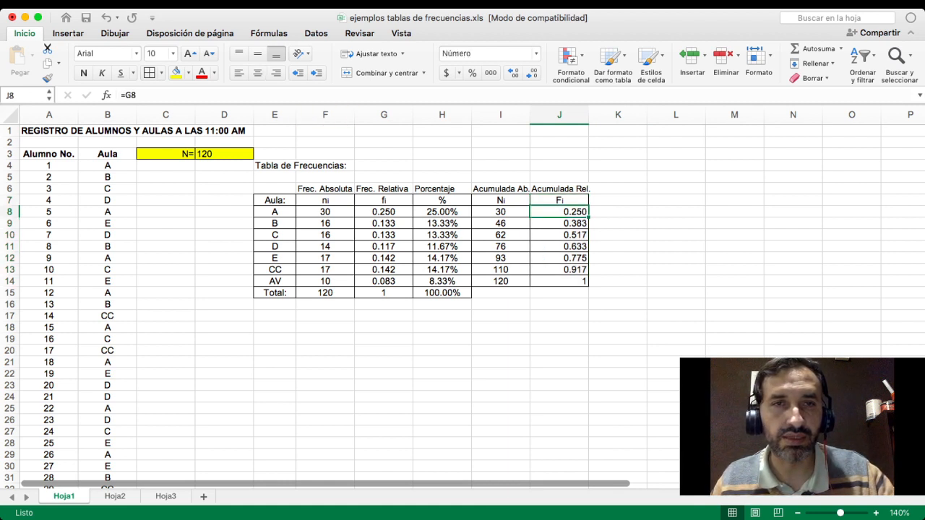
left_click_drag(274, 201, 559, 200)
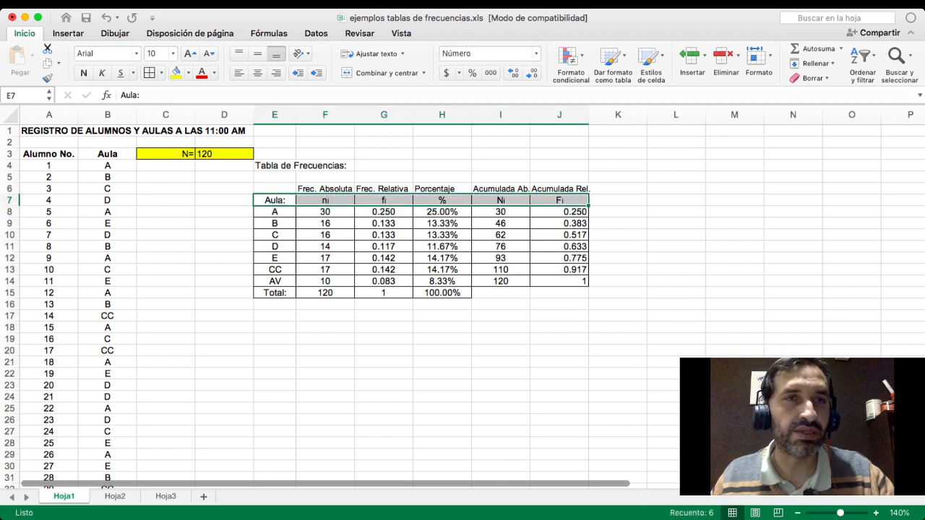
key("super+b")
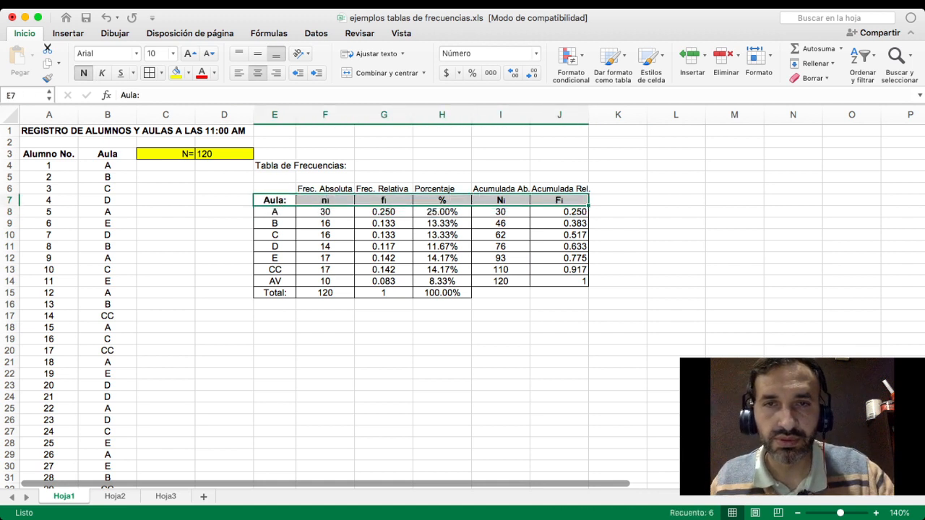
- Center the relative cumulative frequencies in J8:J14 horizontally
left_click(559, 282)
left_click_drag(560, 212, 560, 281)
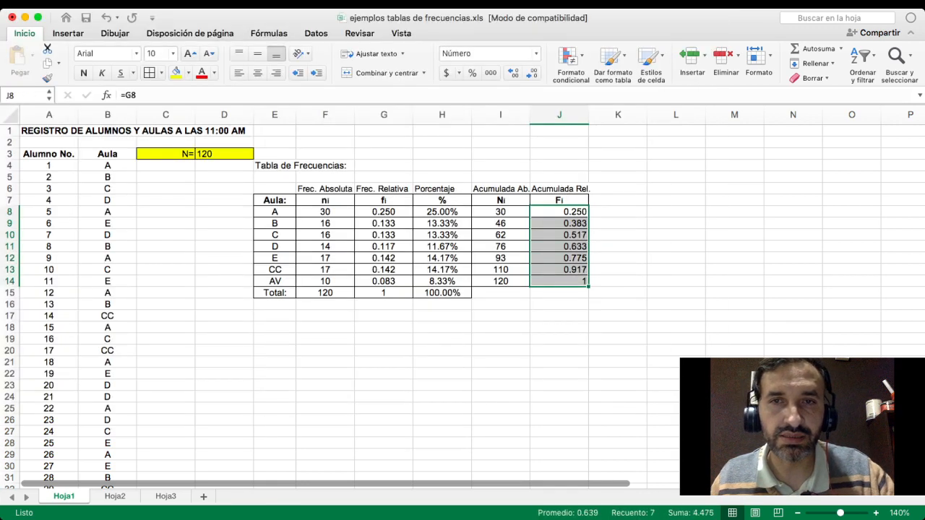
left_click(560, 304)
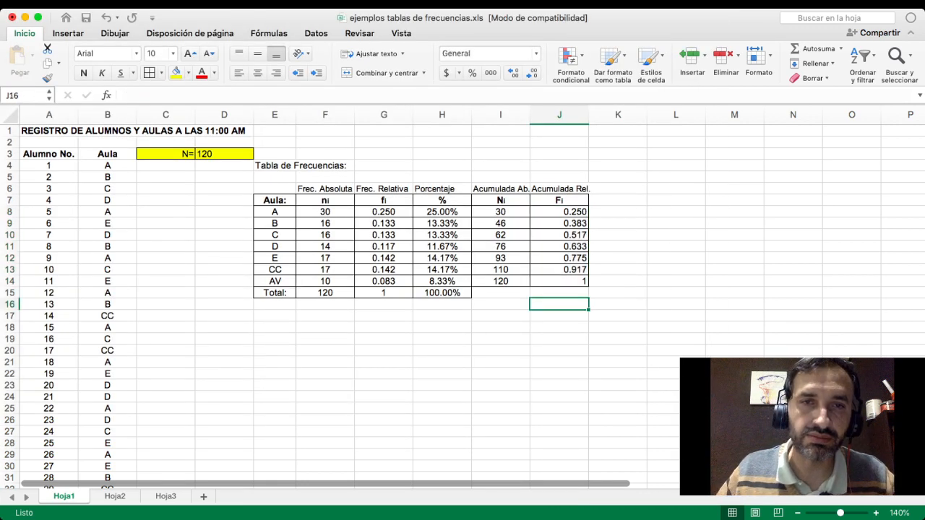
left_click(560, 281)
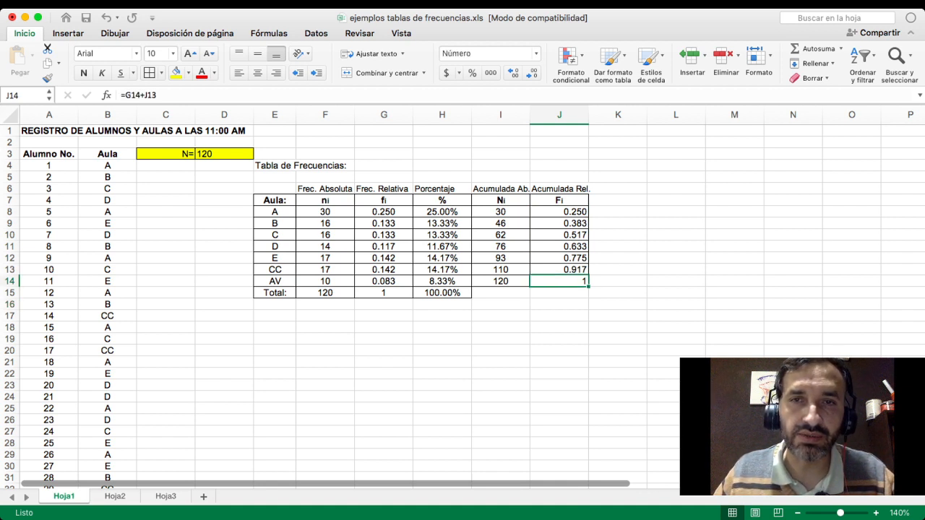
left_click_drag(560, 212, 559, 281)
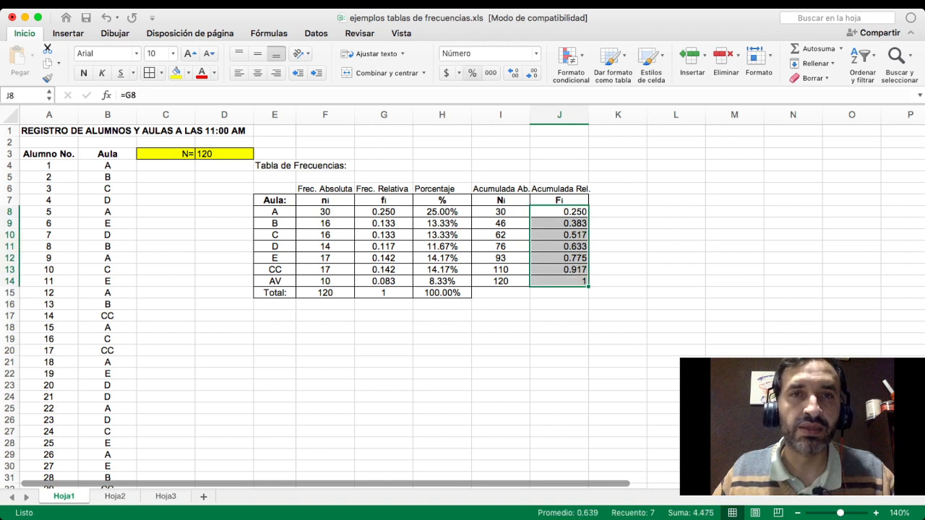
left_click(258, 73)
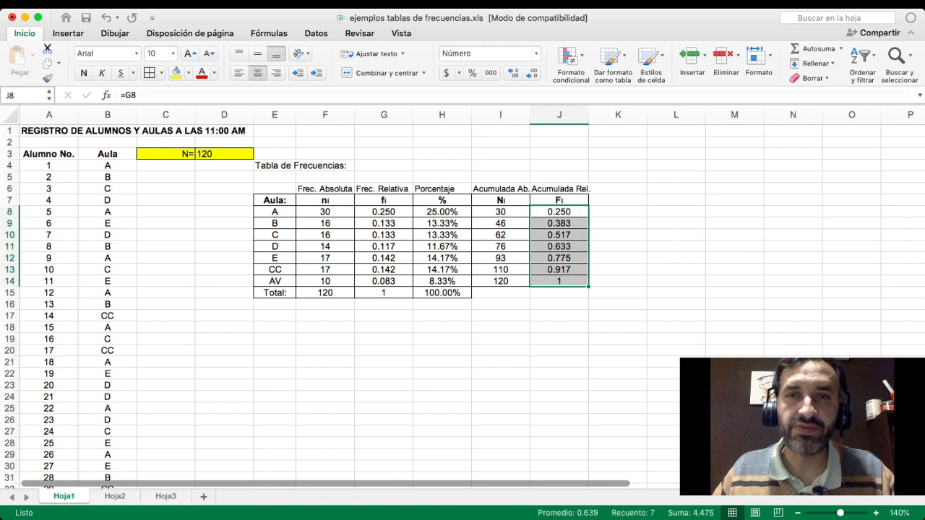
left_click(618, 200)
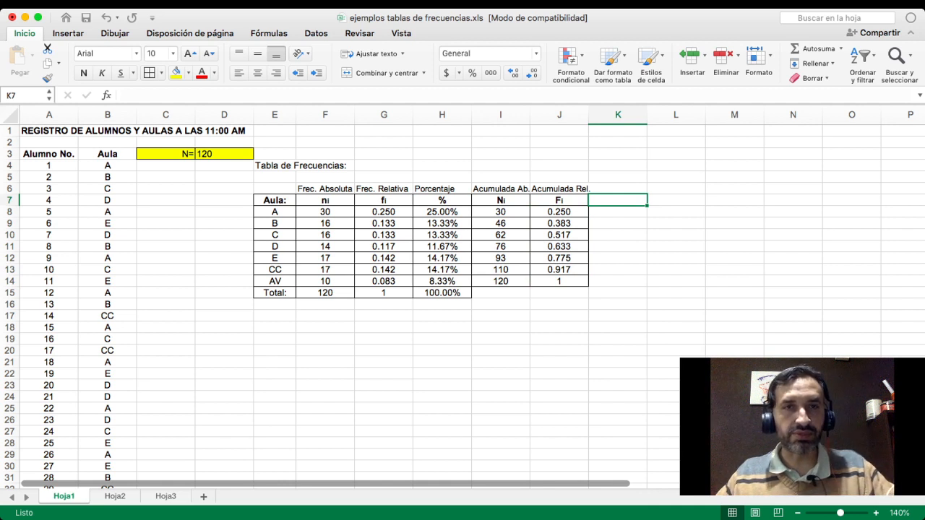
left_click_drag(275, 201, 618, 293)
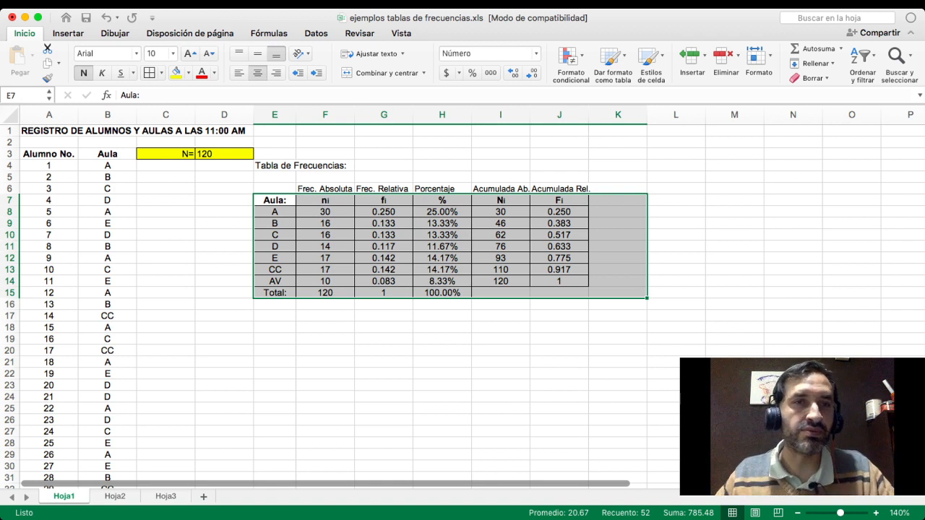
left_click(107, 165)
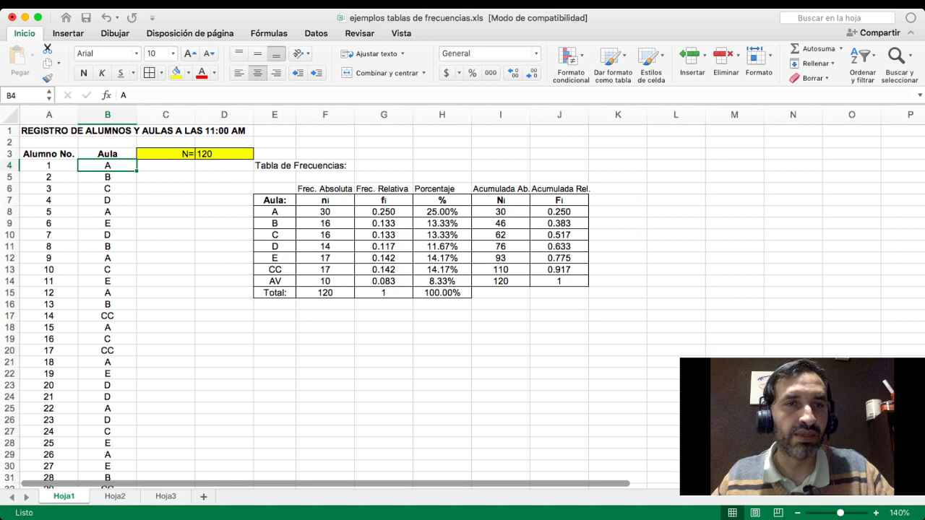
left_click_drag(107, 165, 108, 258)
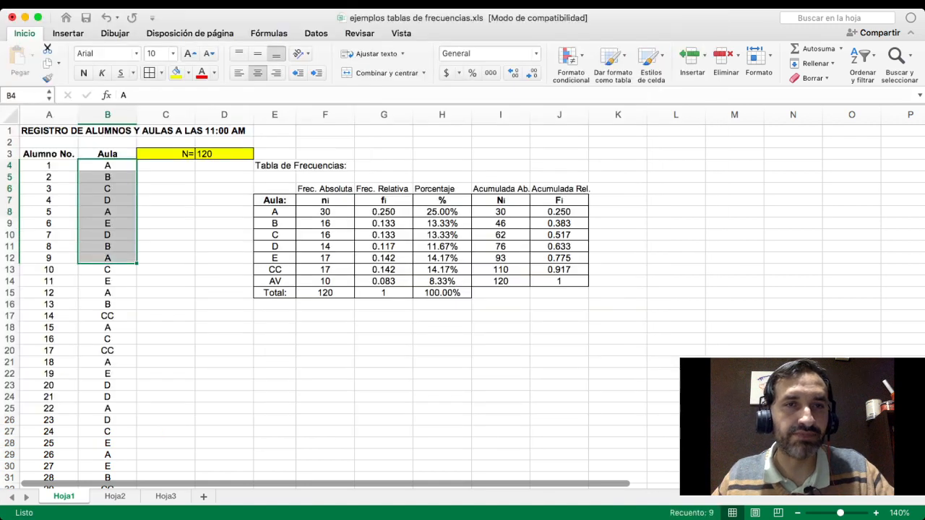
left_click(274, 211)
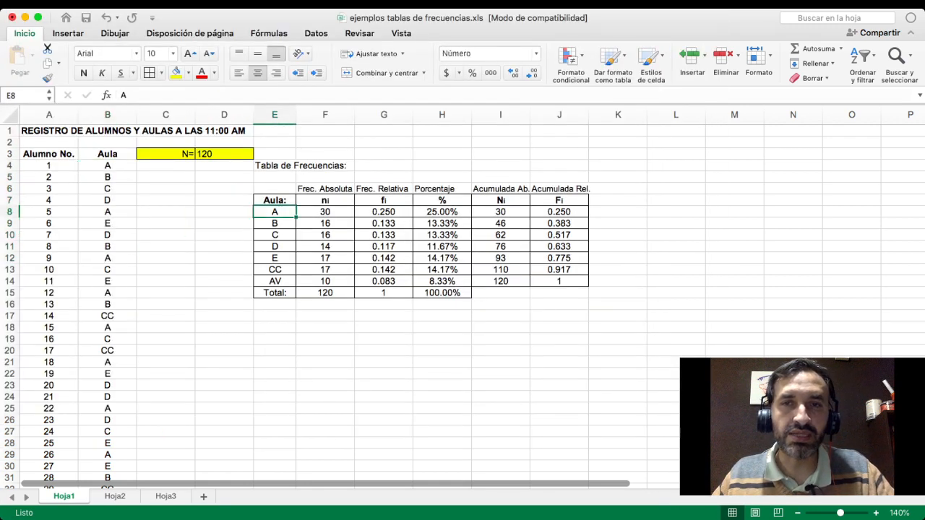
- Add a cumulative percentage column to the table by entering the header %Ac. in K7
left_click(618, 200)
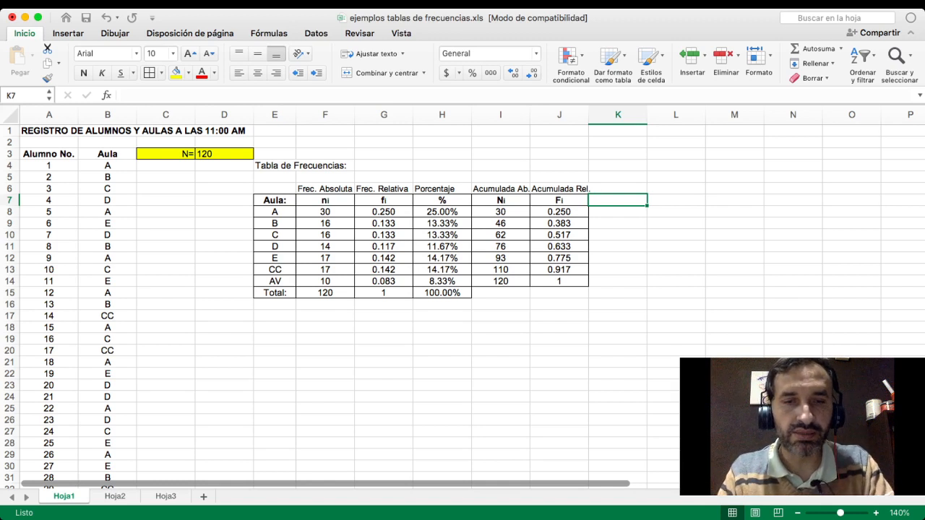
type("%Ac")
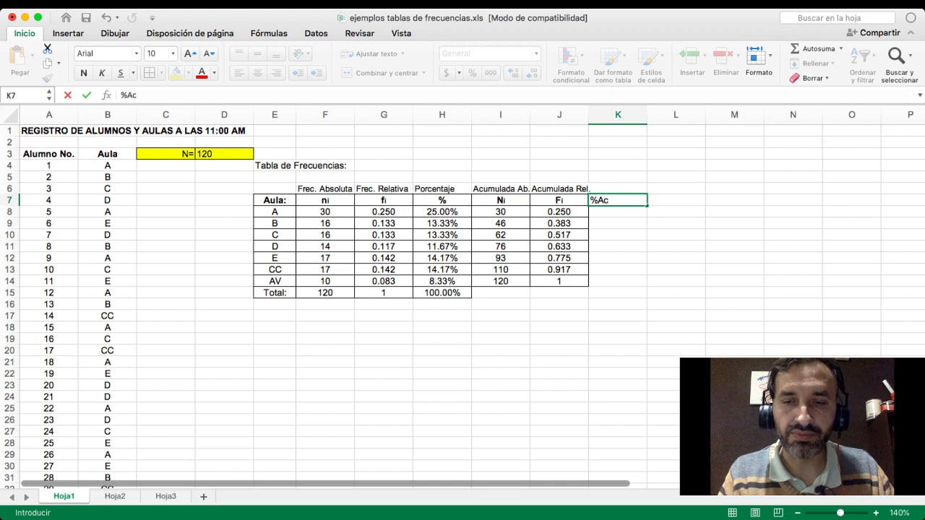
type(".")
key("Return")
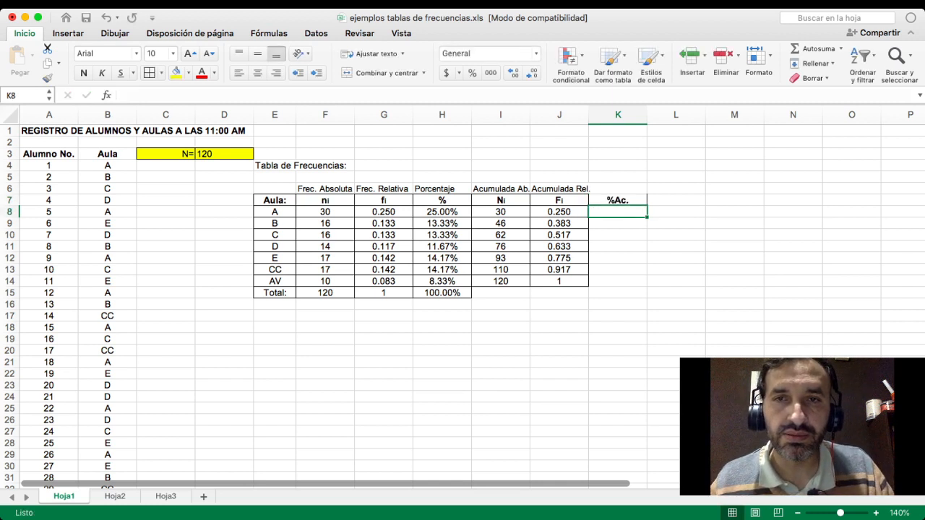
- Copy the relative cumulative frequencies in J8:J14 and paste them as values into the %Ac. column starting at K8
key("Left")
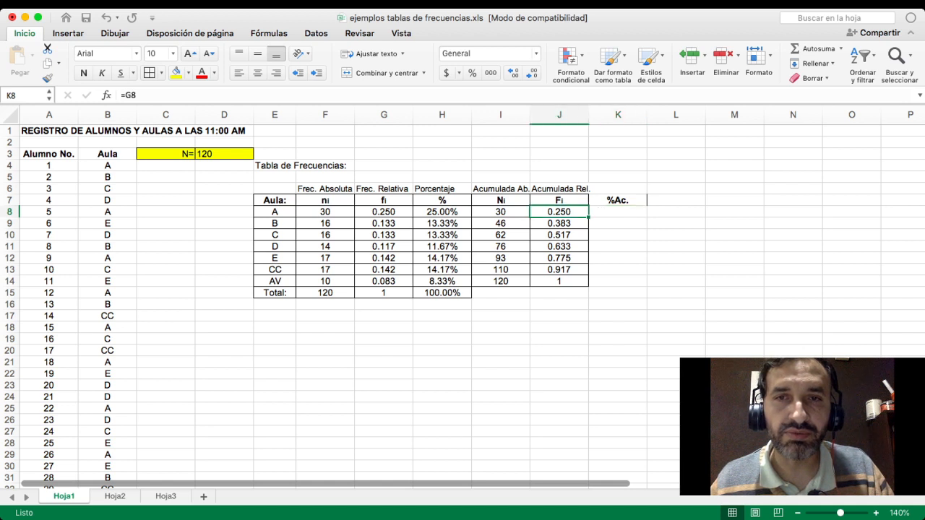
key("shift+Down")
key("shift+Down")
key("shift+Down")
key("shift+Down")
key("shift+Down")
key("shift+Down")
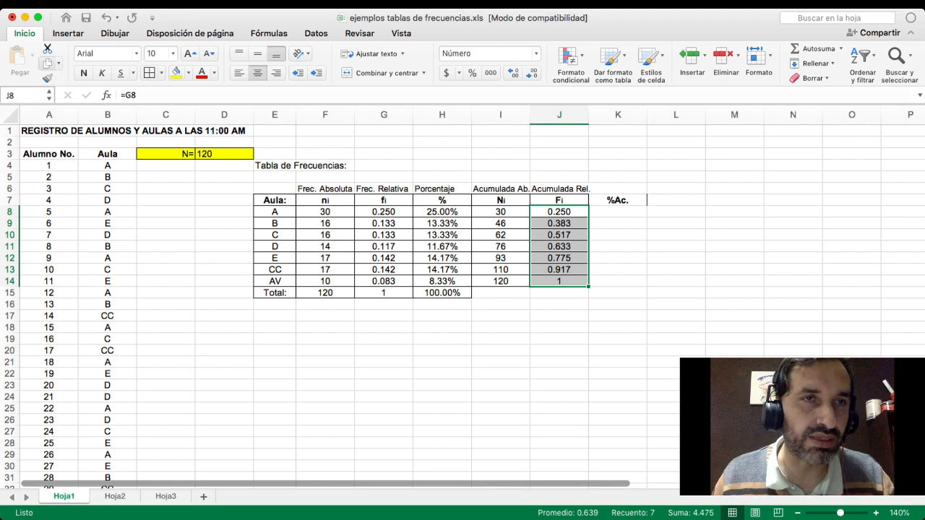
key("super+c")
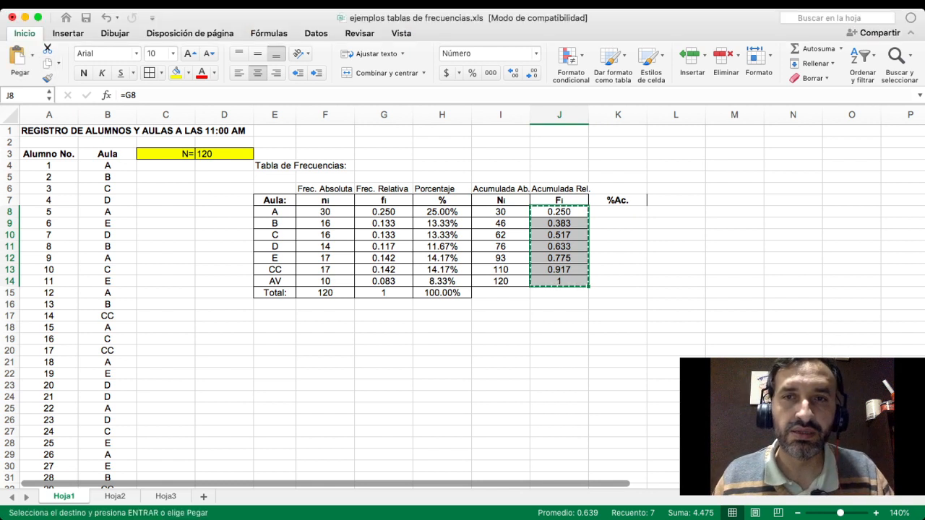
left_click(618, 212)
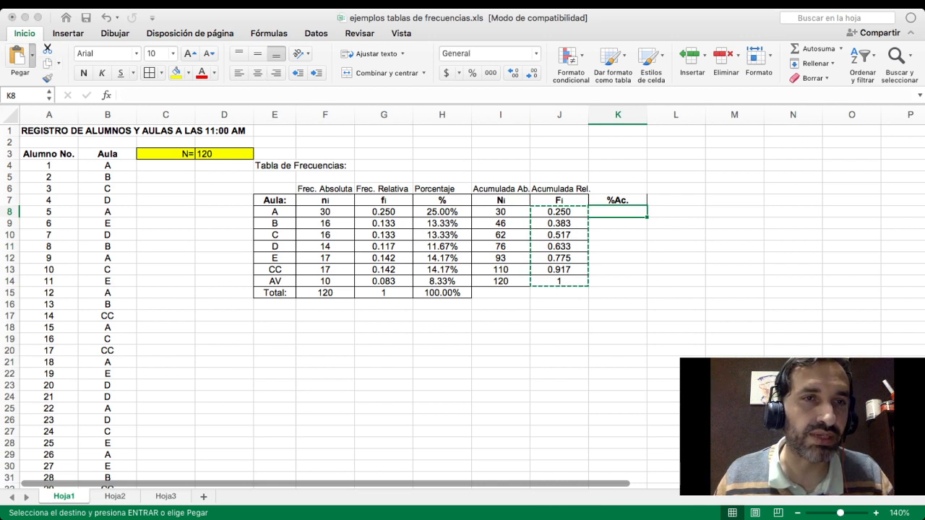
key("super+v")
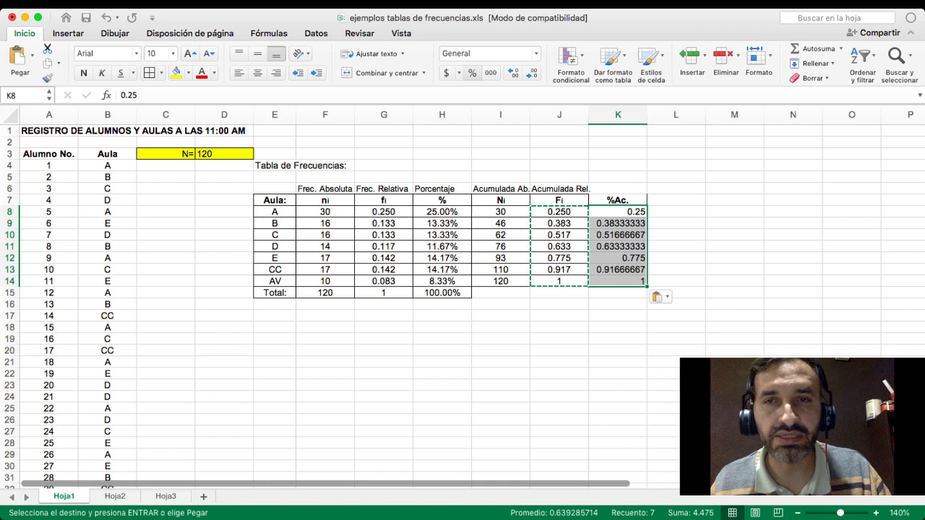
- Format the cumulative values in K8:K14 as percentages with two decimal places and center them horizontally
left_click(472, 73)
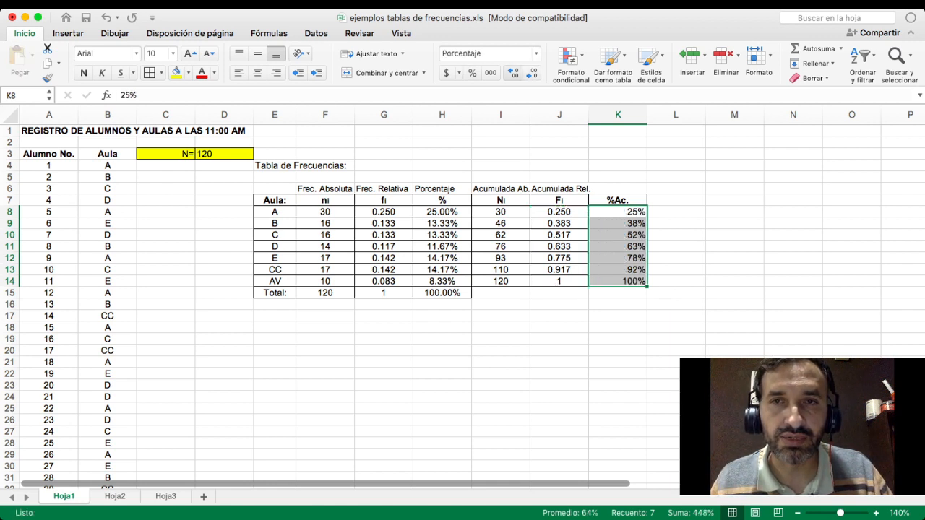
left_click(514, 73)
left_click(513, 73)
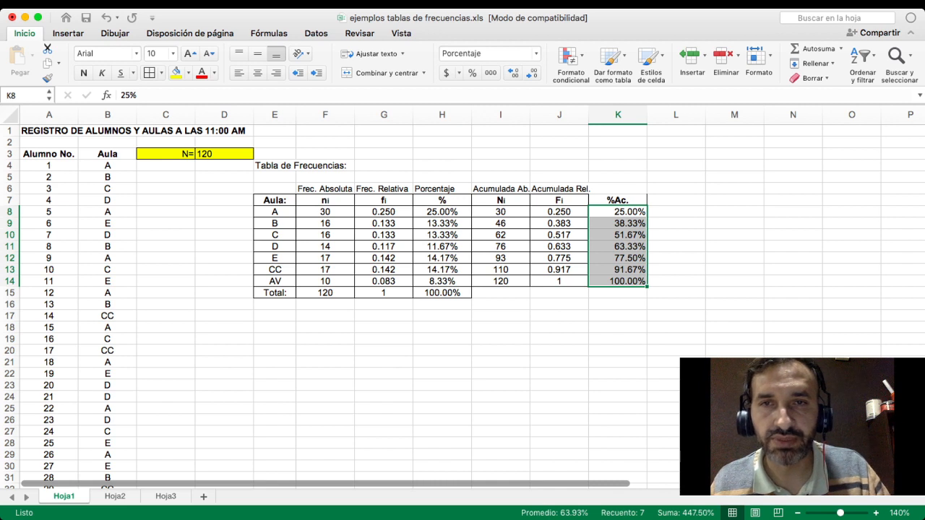
left_click(618, 212)
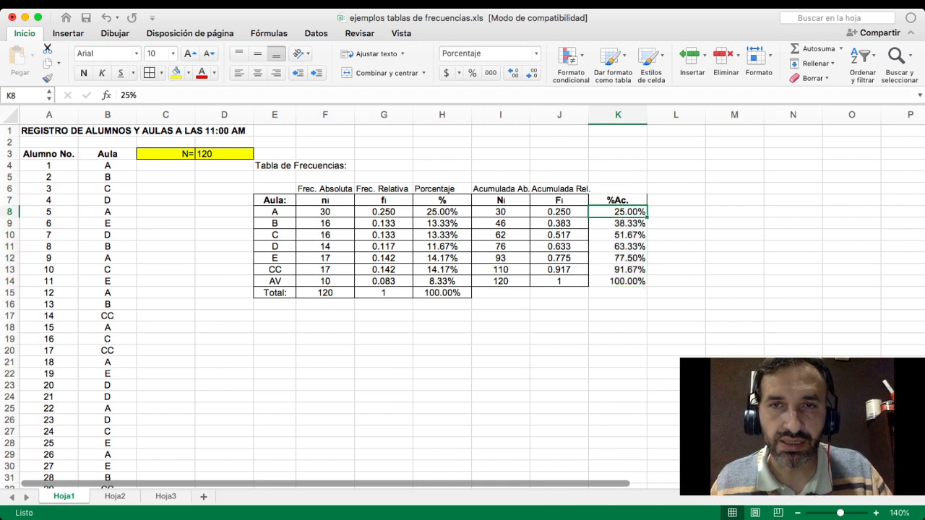
left_click_drag(618, 211, 618, 281)
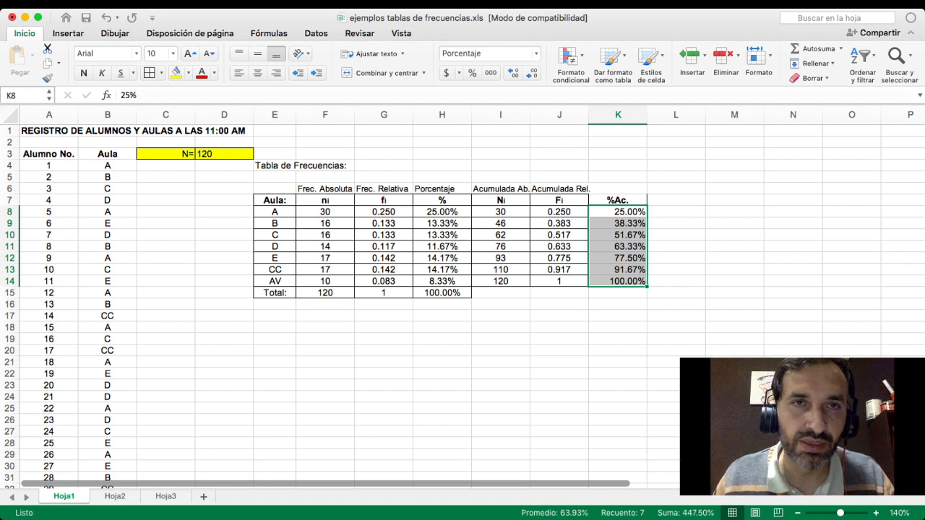
left_click(257, 72)
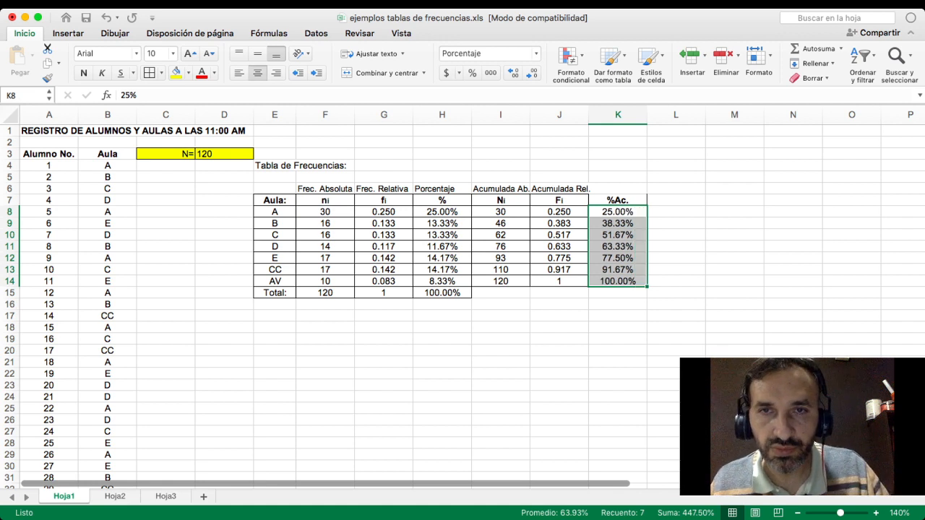
- Add cell borders around all cells of the %Ac. column in K7:K14
left_click(676, 304)
left_click_drag(618, 200, 618, 281)
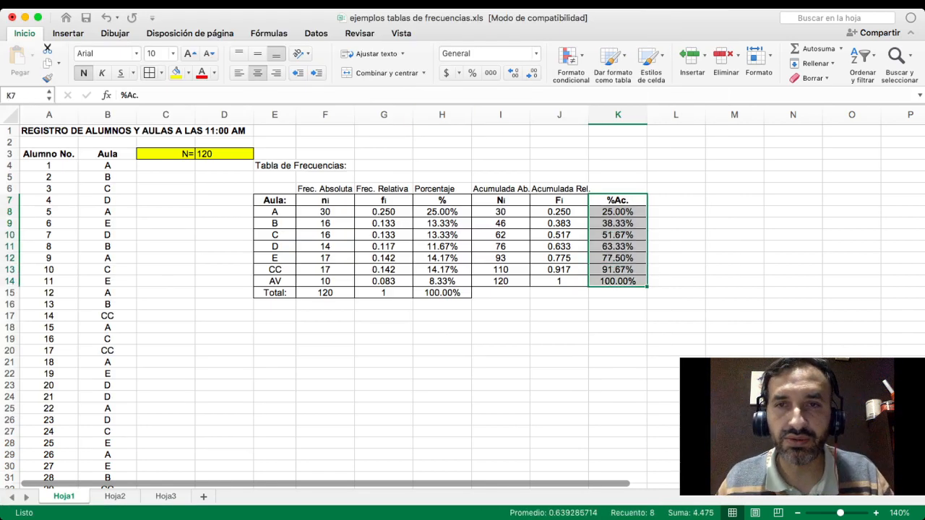
key("Down")
key("Down")
key("Down")
key("Down")
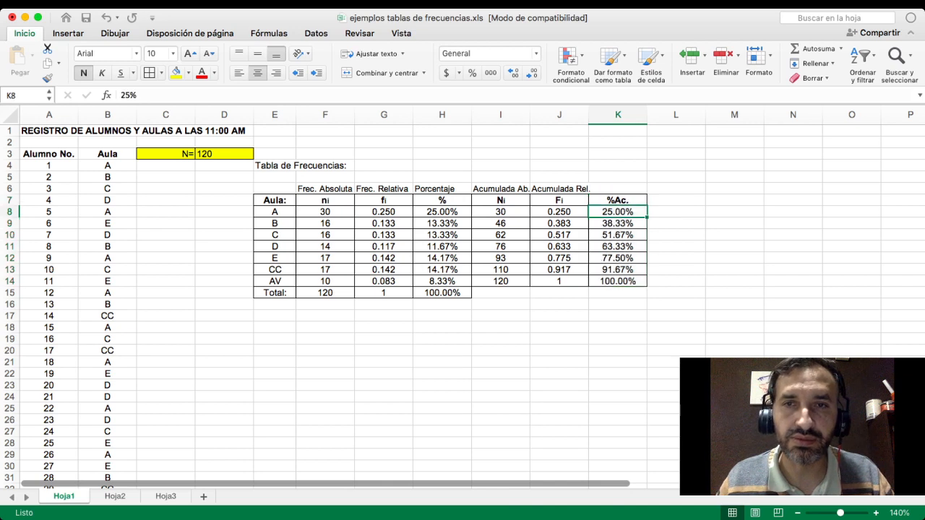
key("Down")
key("Down")
key("Down")
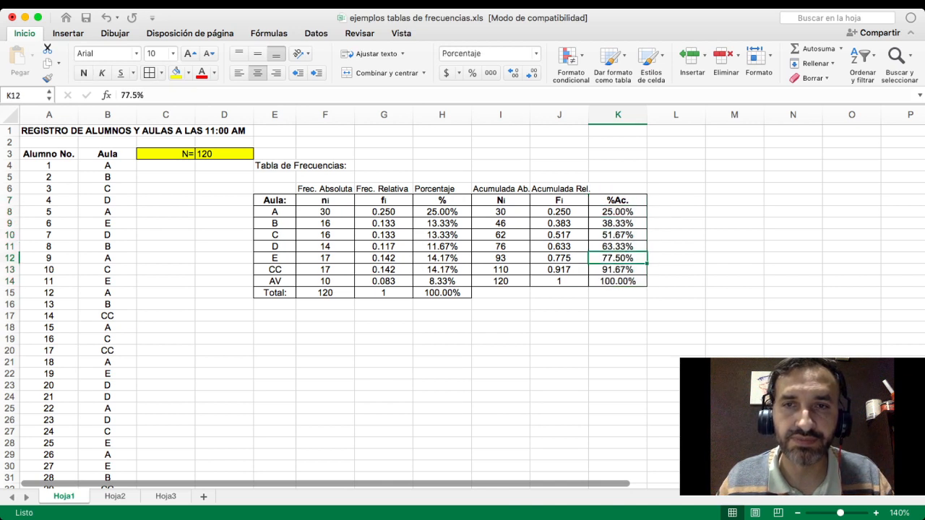
left_click(441, 374)
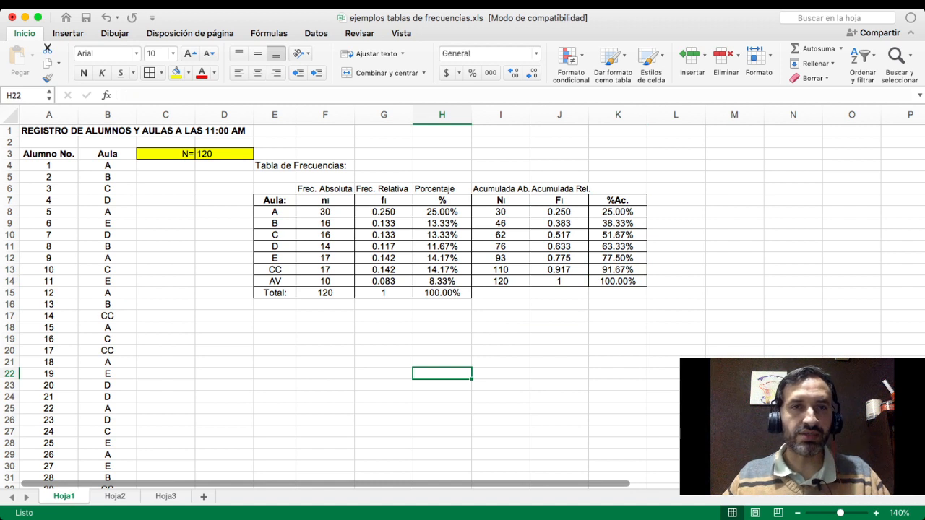
- Copy the complete frequency table in E7:K15, including the Total row
left_click_drag(275, 200, 618, 292)
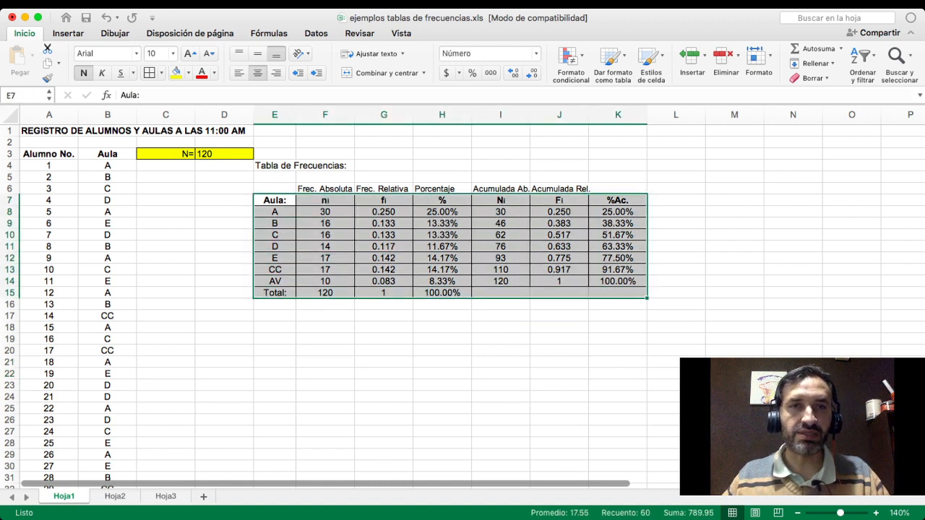
left_click(274, 305)
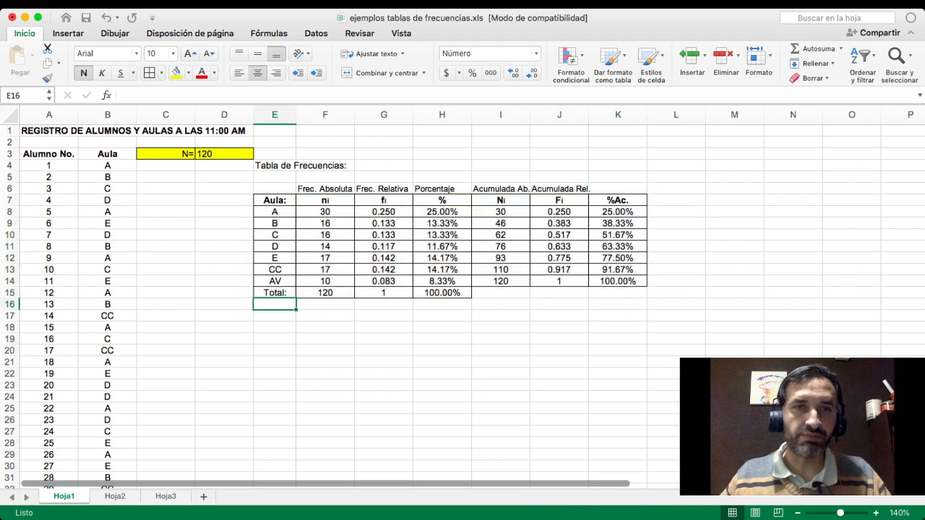
left_click_drag(274, 201, 618, 293)
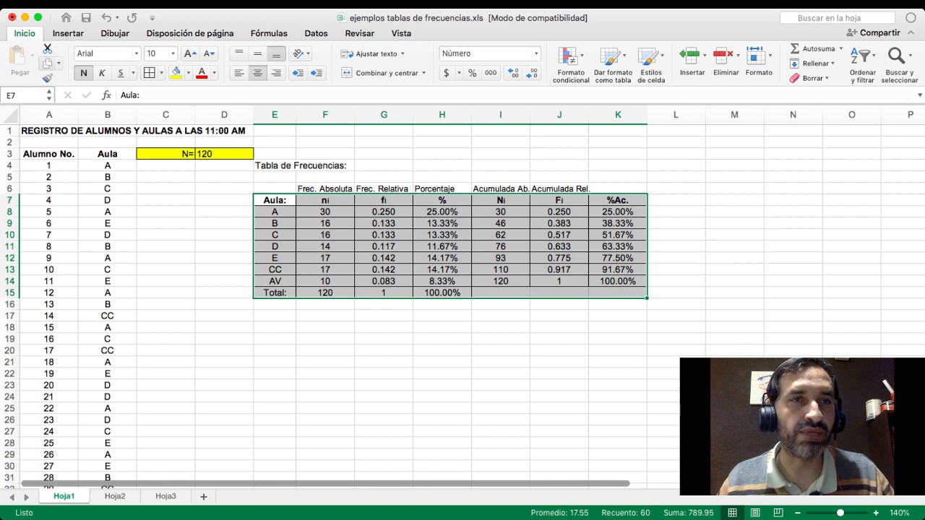
left_click(47, 63)
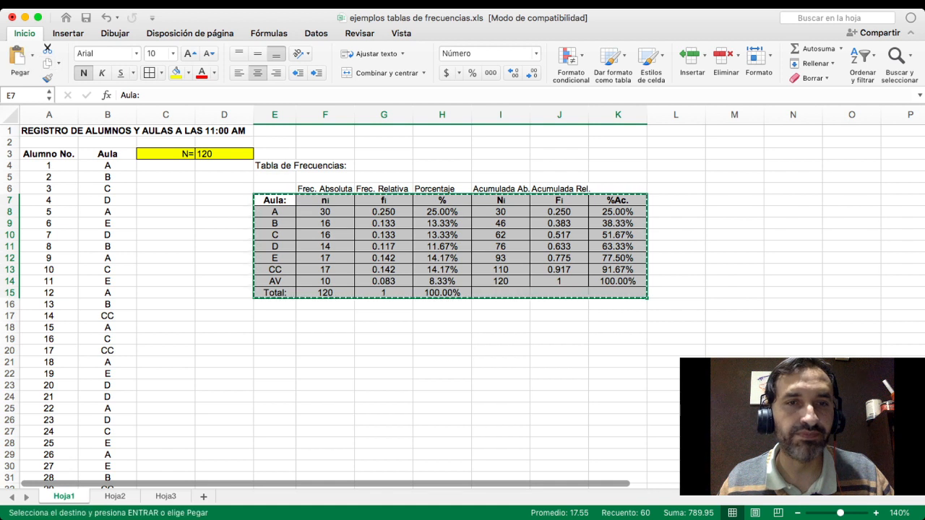
- Try pasting the copied table as values with its formatting starting at E20, and undo the paste
left_click(275, 339)
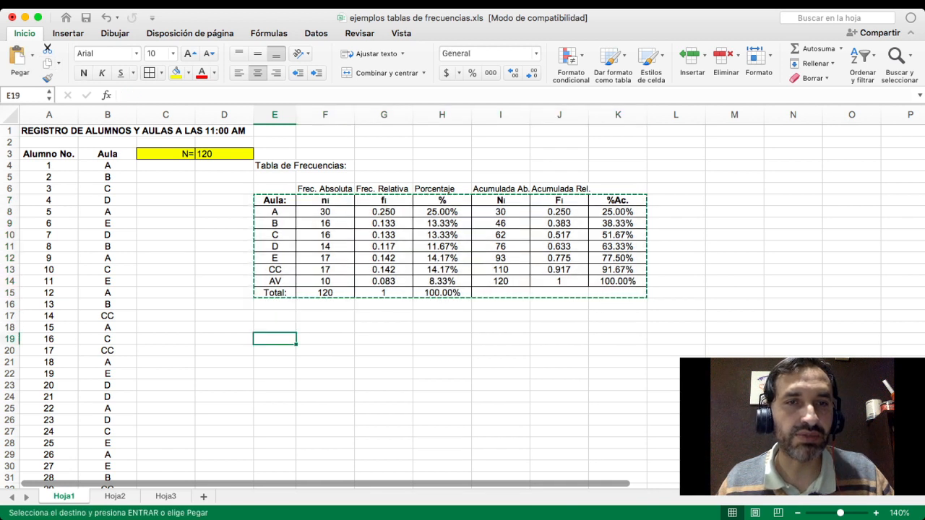
left_click(274, 351)
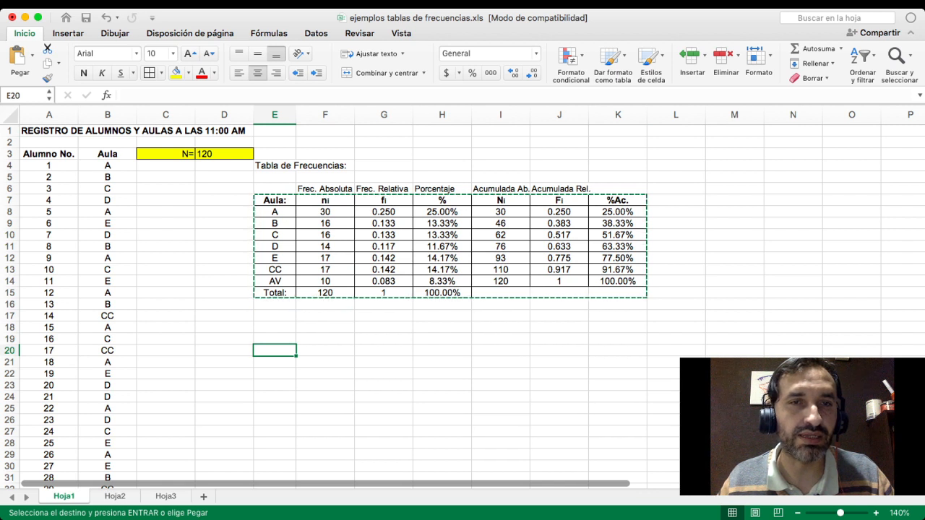
left_click(224, 351)
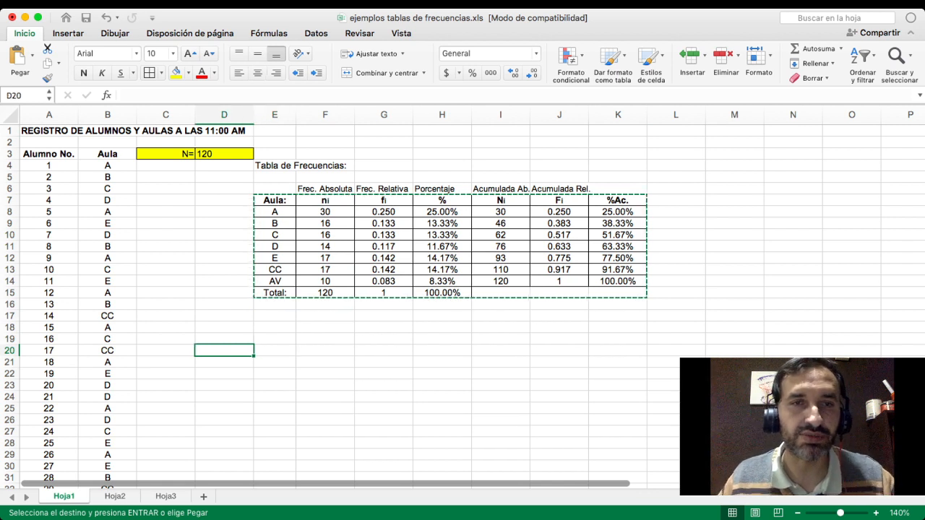
left_click(275, 339)
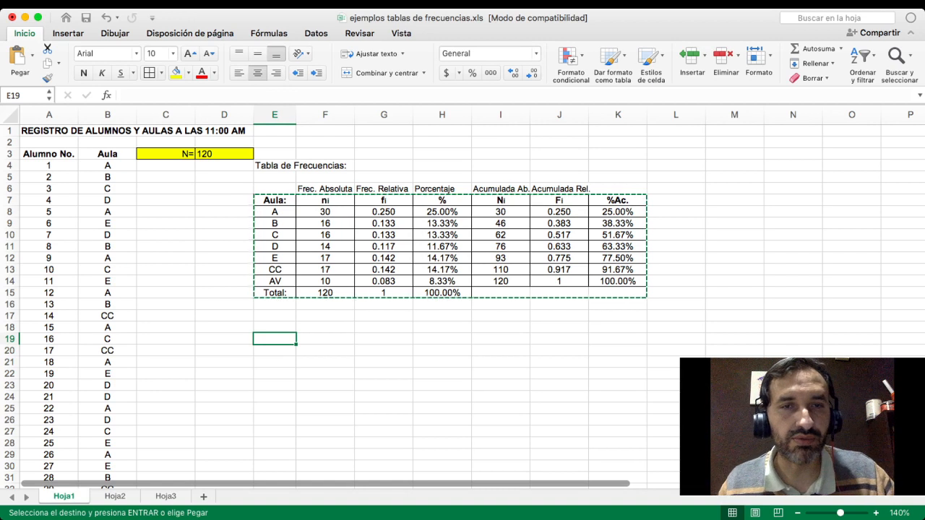
left_click(275, 351)
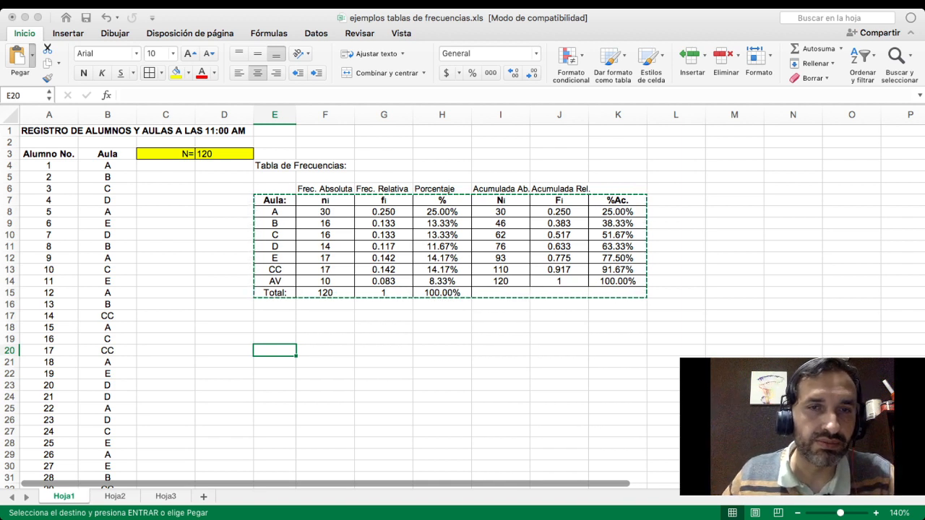
key("super+v")
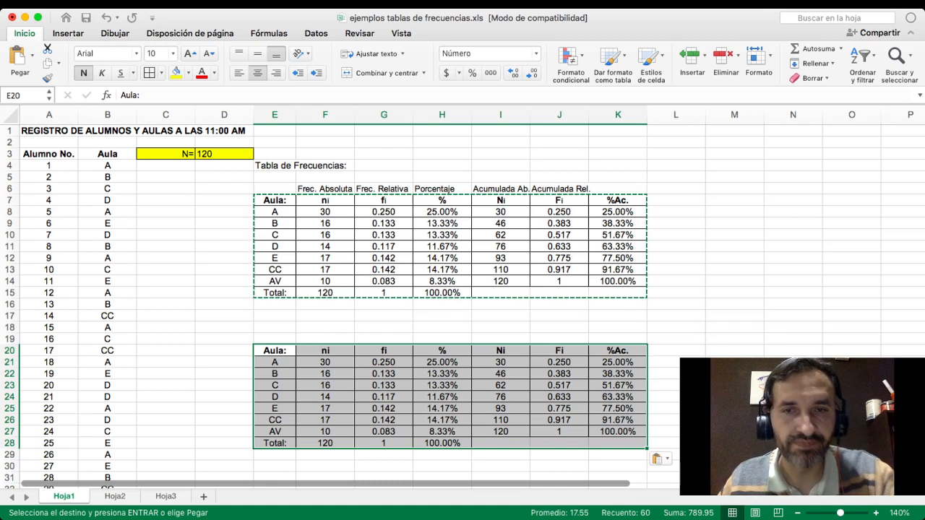
left_click(500, 443)
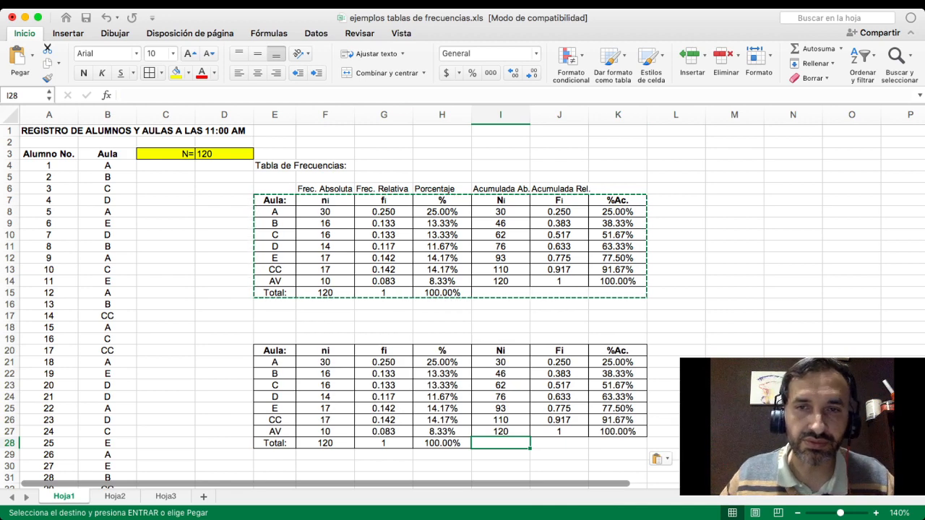
scroll(463, 307, "down", 3)
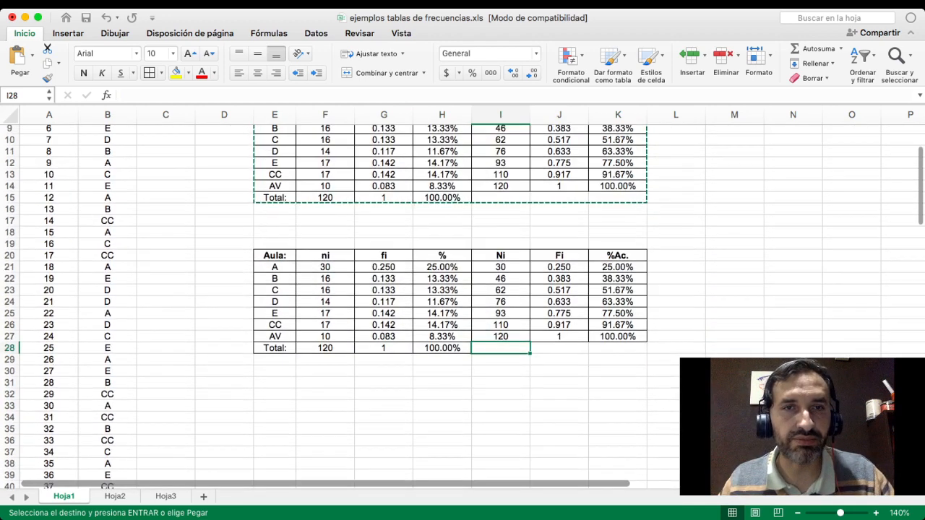
scroll(462, 307, "up", 2)
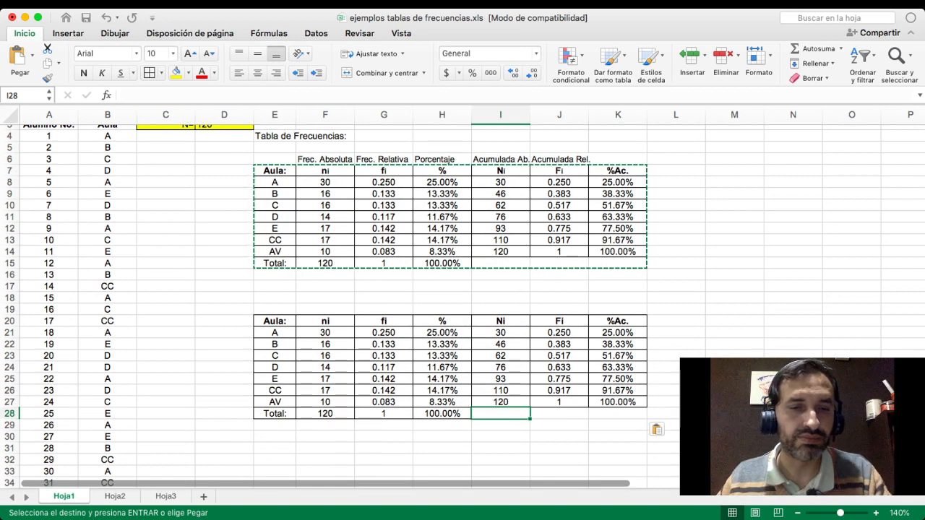
key("super+z")
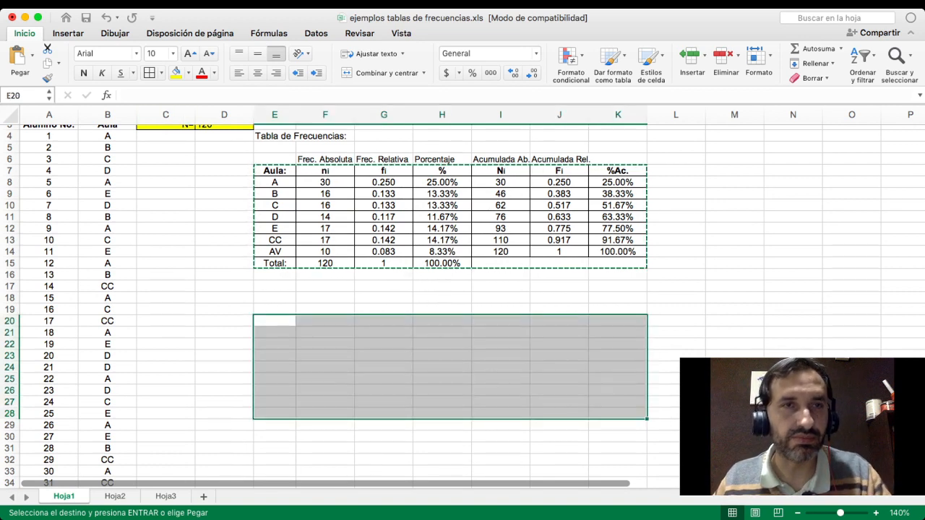
- Try pasting only the table's values and number formats at E20, and undo that paste
left_click(32, 56)
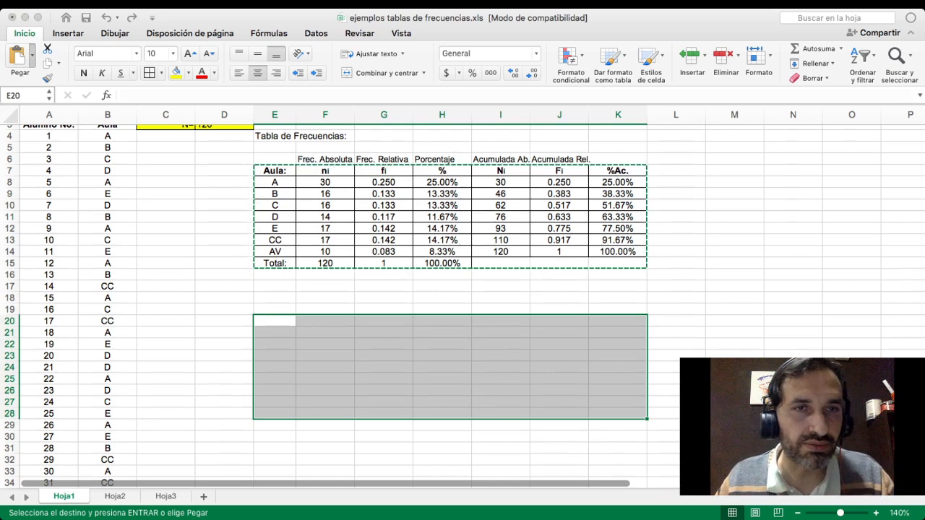
left_click(80, 193)
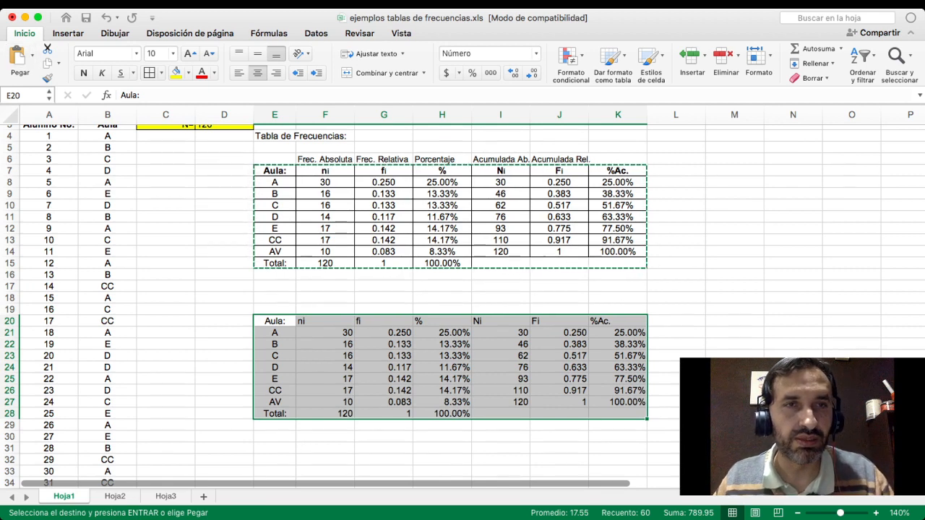
key("super+z")
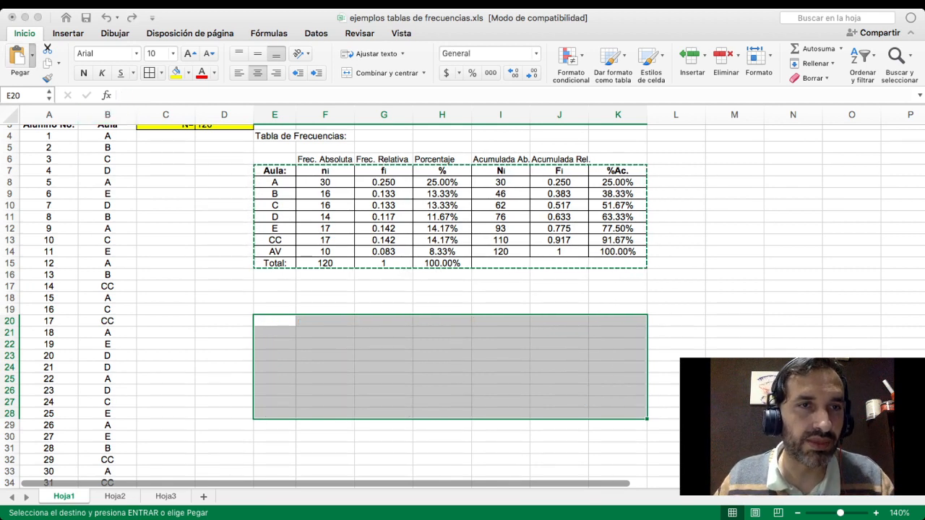
- Paste the copied frequency table at E20 as fixed values, keeping its source borders, bold headers and centering
key("super+v")
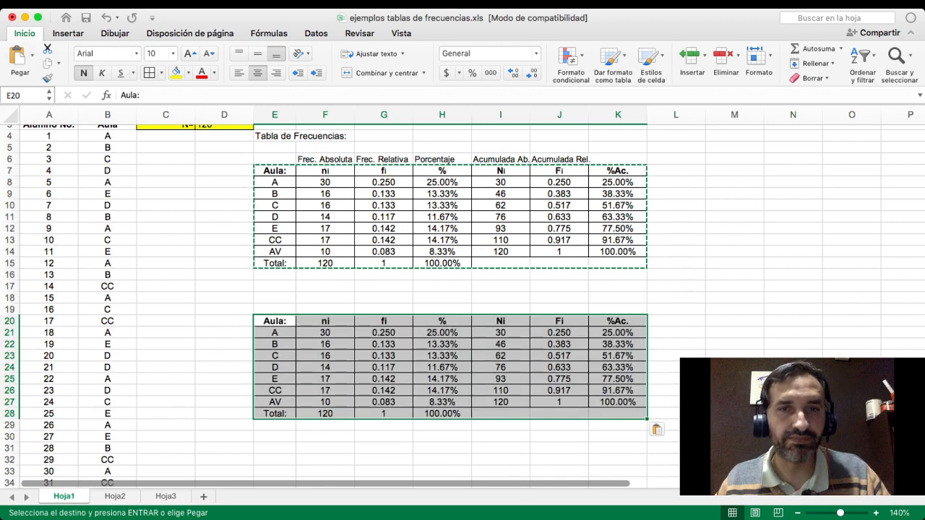
left_click(384, 378)
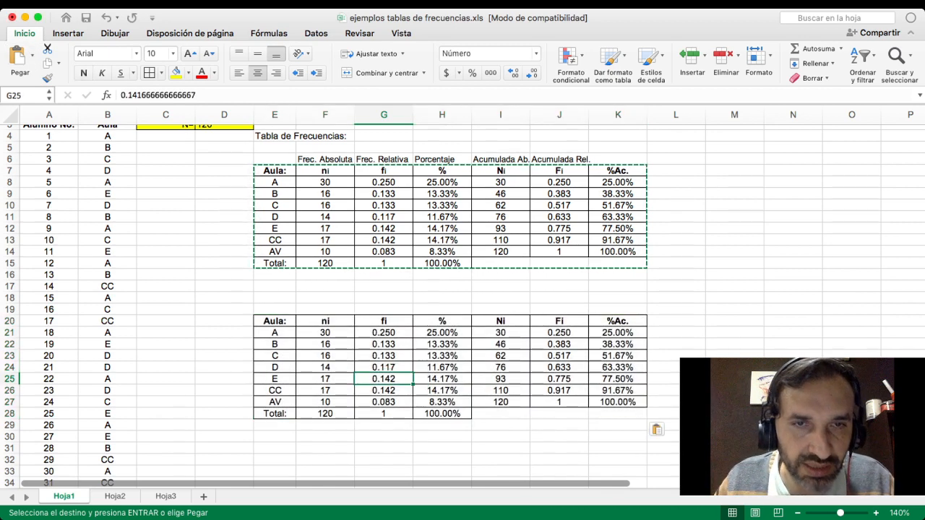
- Remove all borders from the copied frequency table in E20:K28, including the Total row
left_click_drag(274, 321, 618, 321)
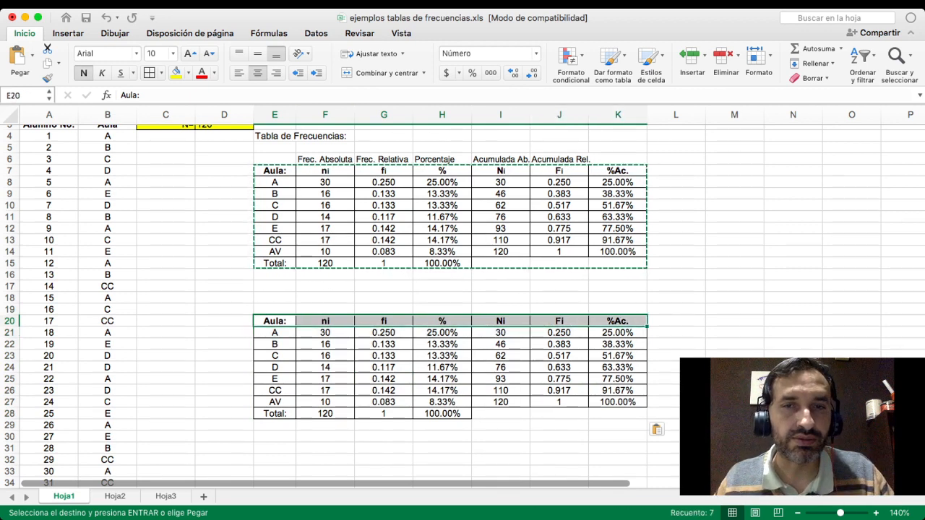
left_click(501, 391)
left_click_drag(275, 321, 618, 402)
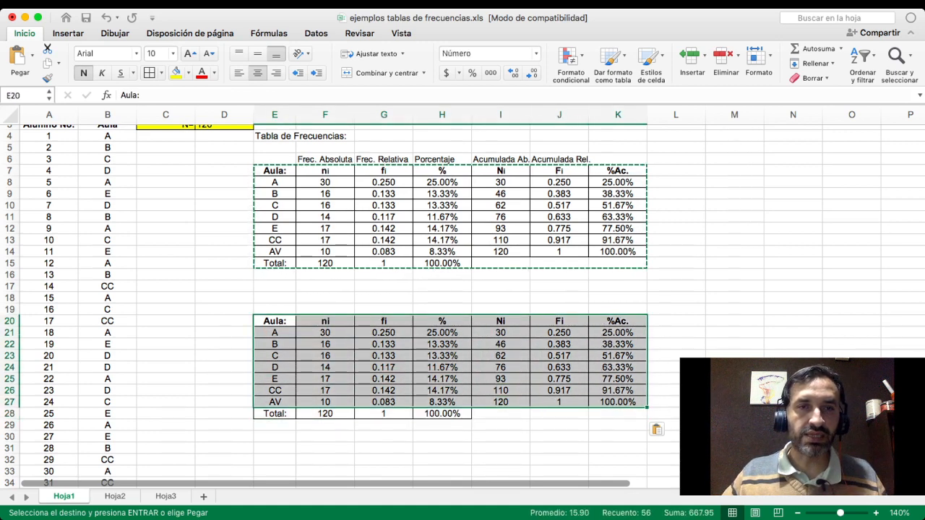
left_click_drag(275, 321, 618, 414)
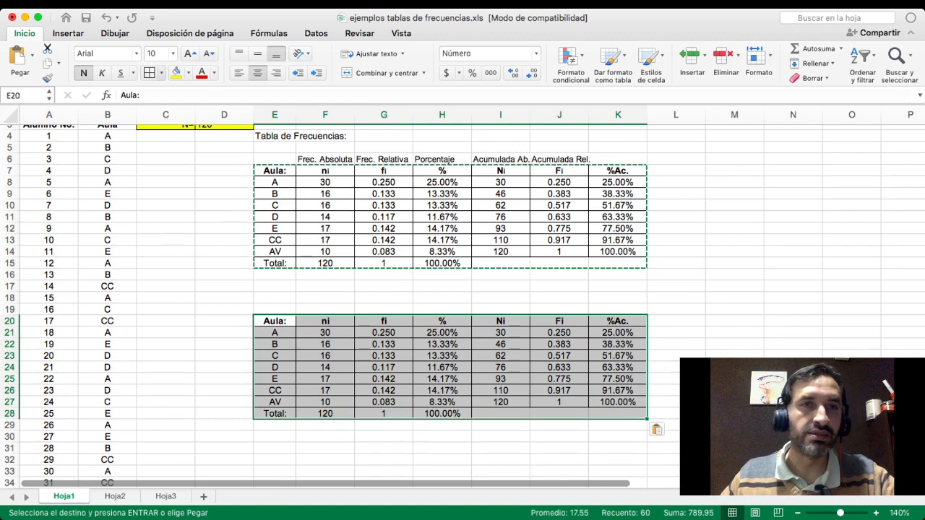
left_click(162, 73)
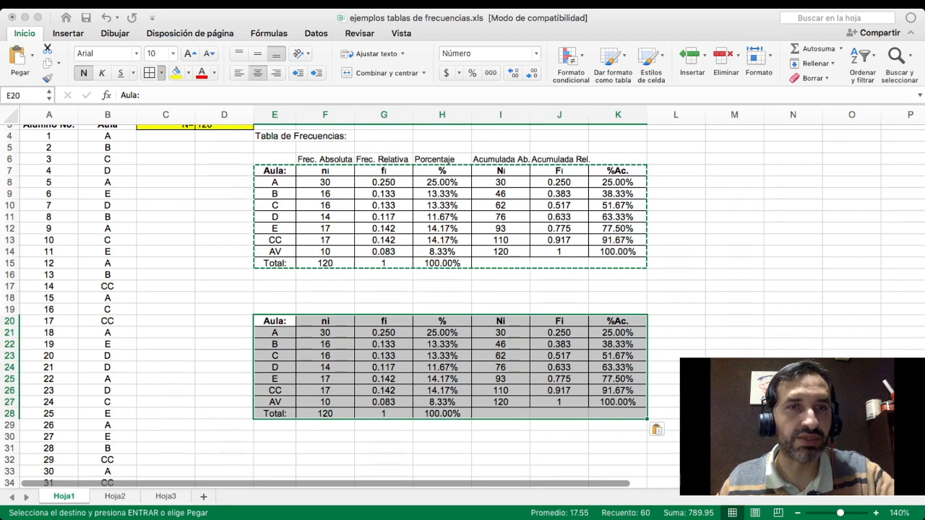
left_click(185, 151)
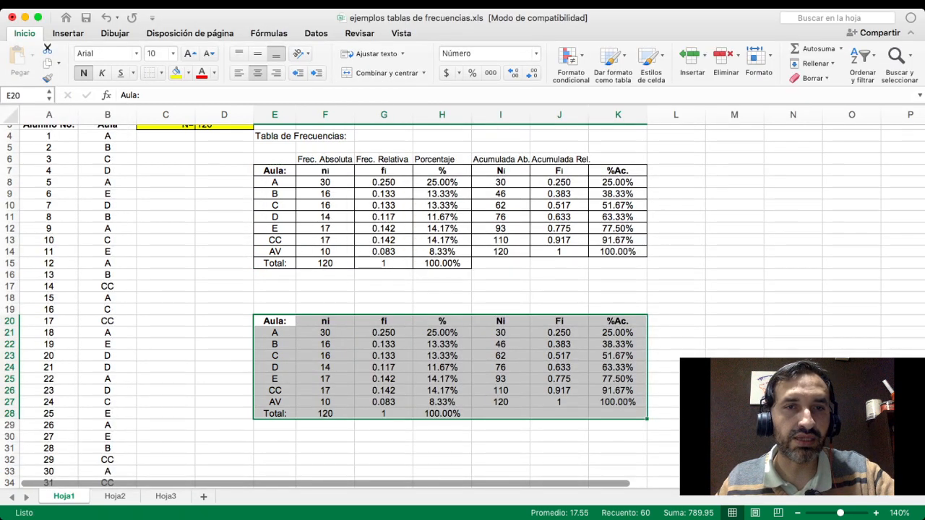
- Add top and bottom borders to the copied table's header row, E20:K20
left_click_drag(275, 321, 618, 321)
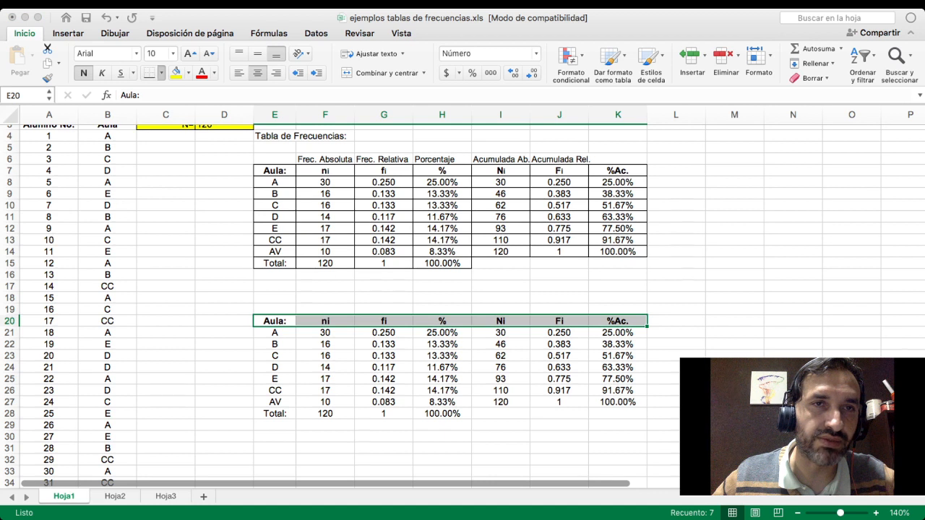
left_click(161, 73)
left_click(161, 73)
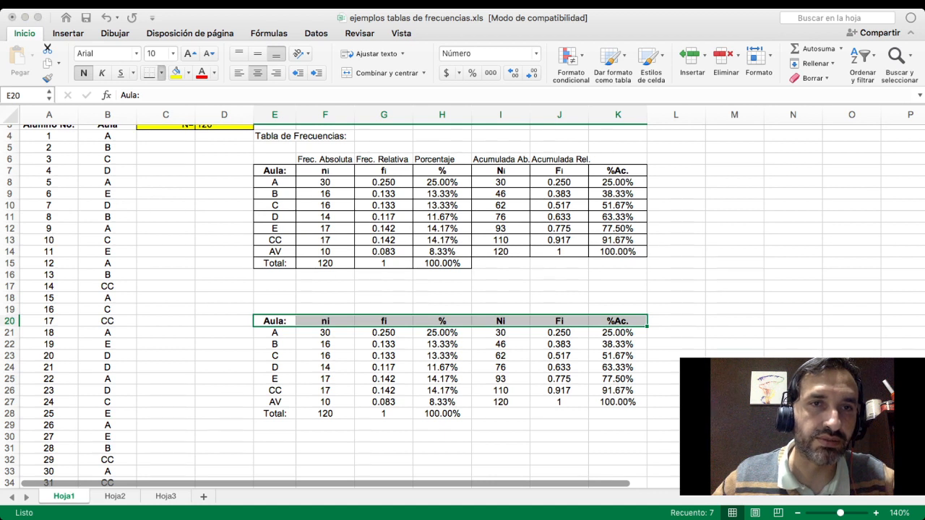
left_click(184, 90)
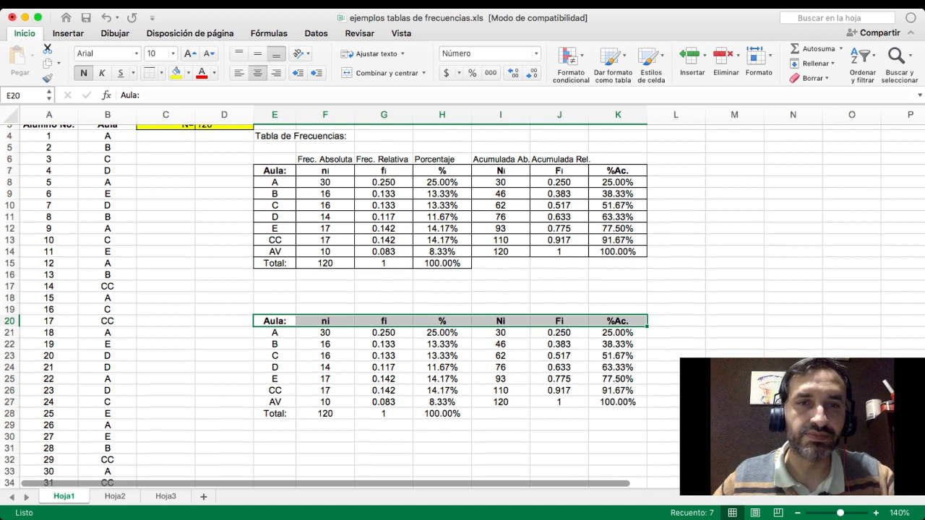
left_click(500, 390)
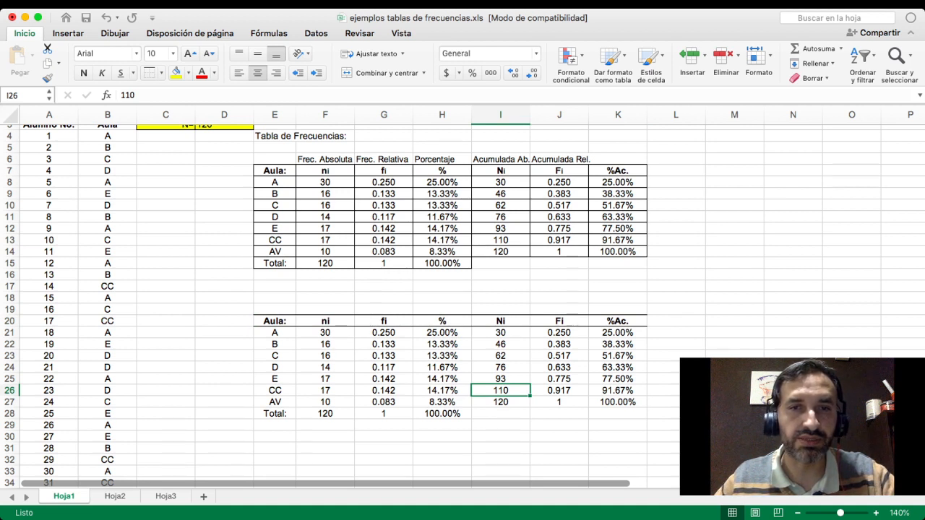
- Add a bottom border to the copied table's AV row, E27:K27
left_click_drag(275, 402, 618, 402)
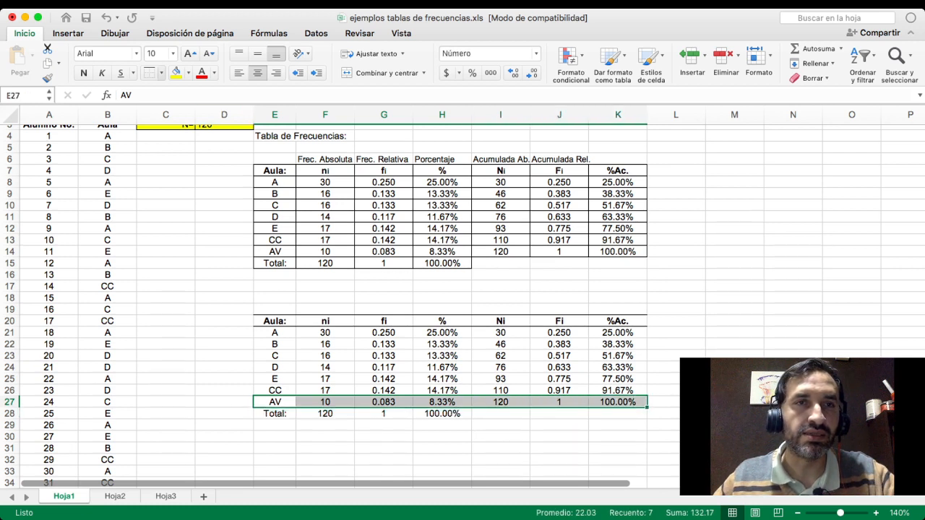
left_click(161, 73)
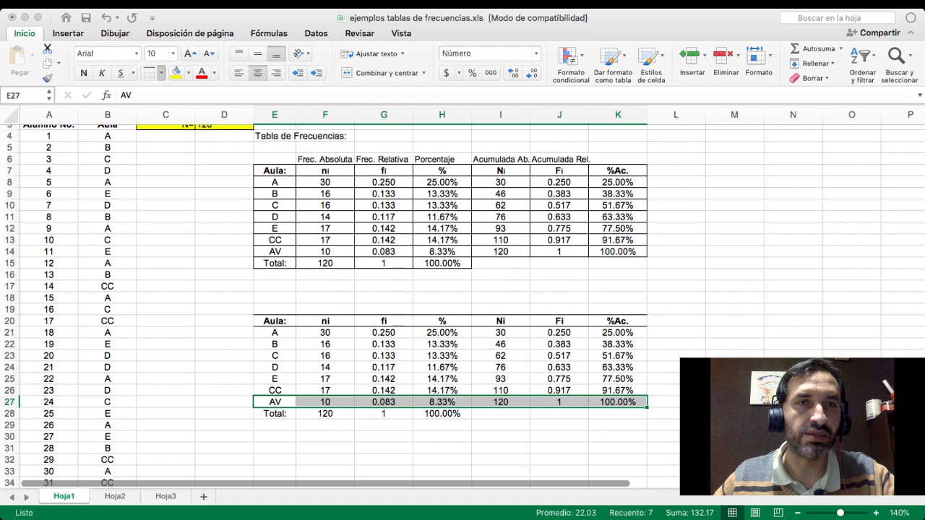
left_click(181, 88)
left_click(559, 436)
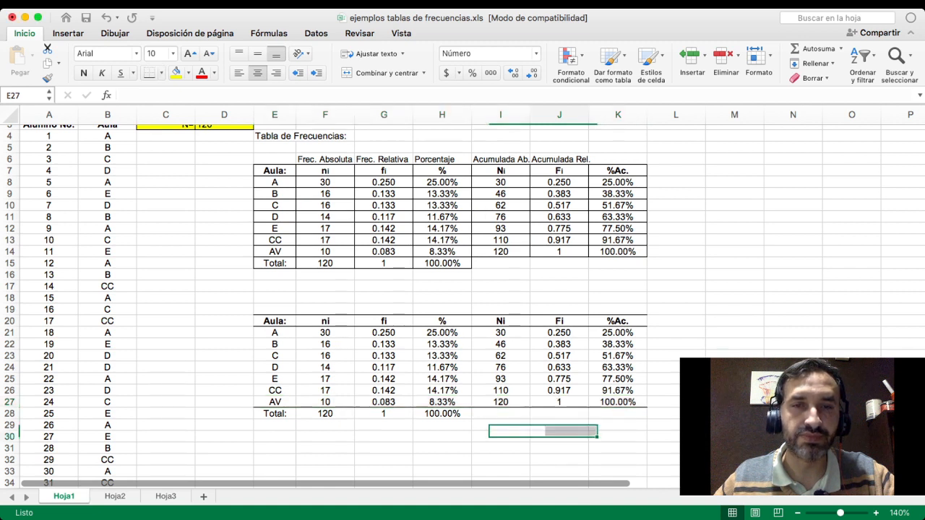
- Apply the same bottom border beneath the copied table's Total row, E28:H28
left_click_drag(275, 413, 443, 414)
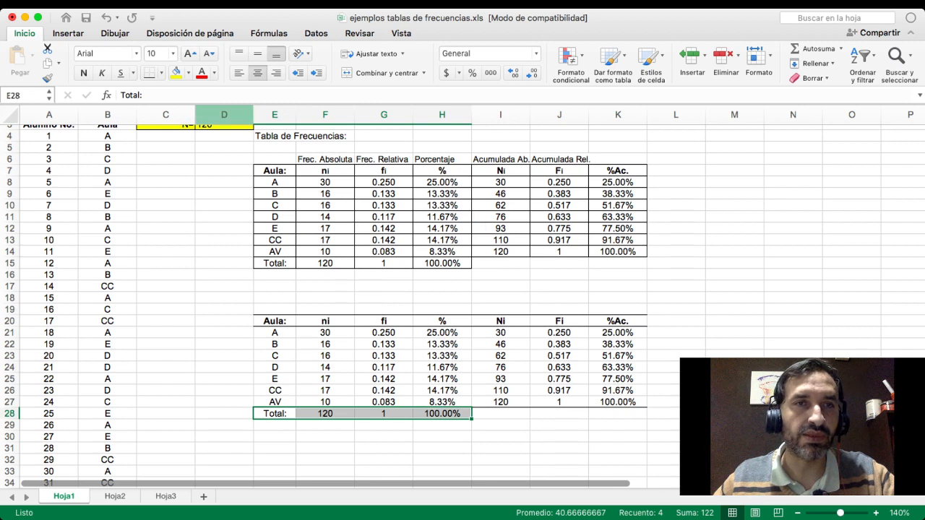
left_click(150, 73)
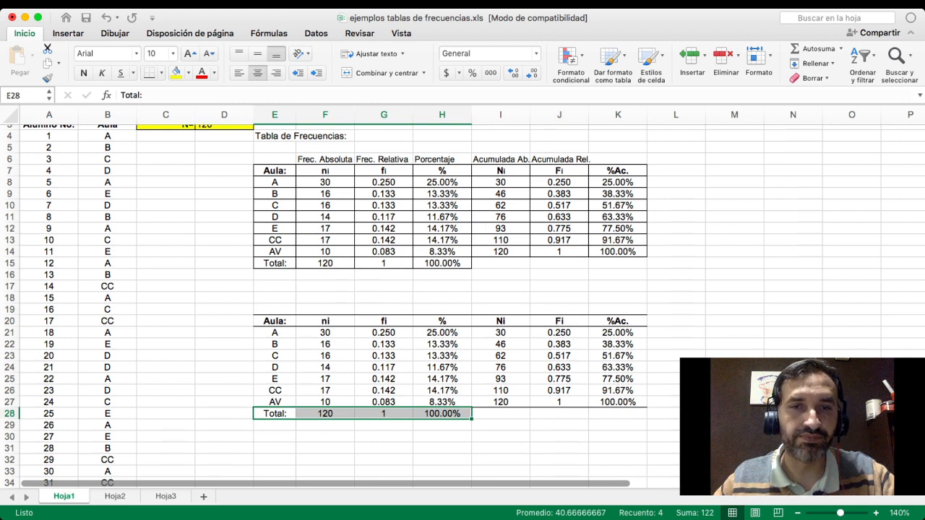
left_click(442, 425)
left_click(734, 437)
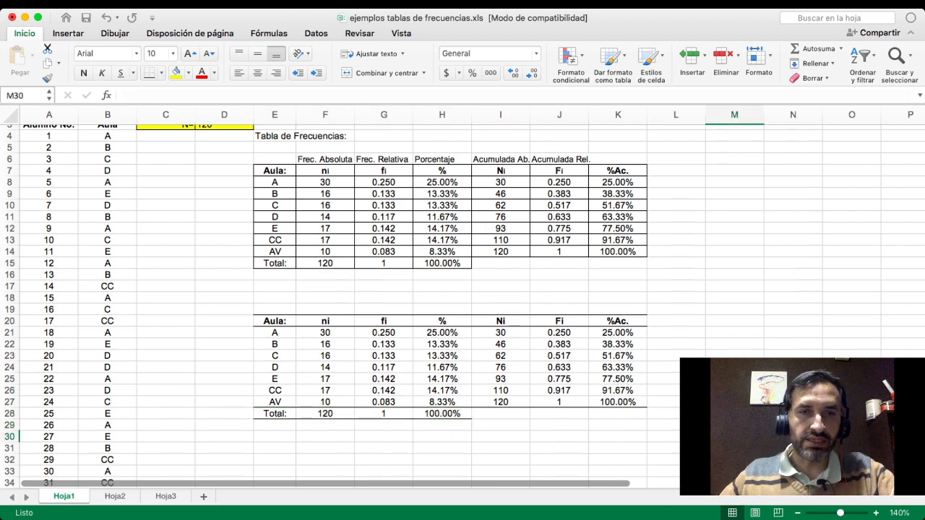
- Enter the title "Tabla 1. Frecuencias del Registro de Alumnos en las aulas a las 11:00 a.m." in E19 above the copied table
left_click(274, 310)
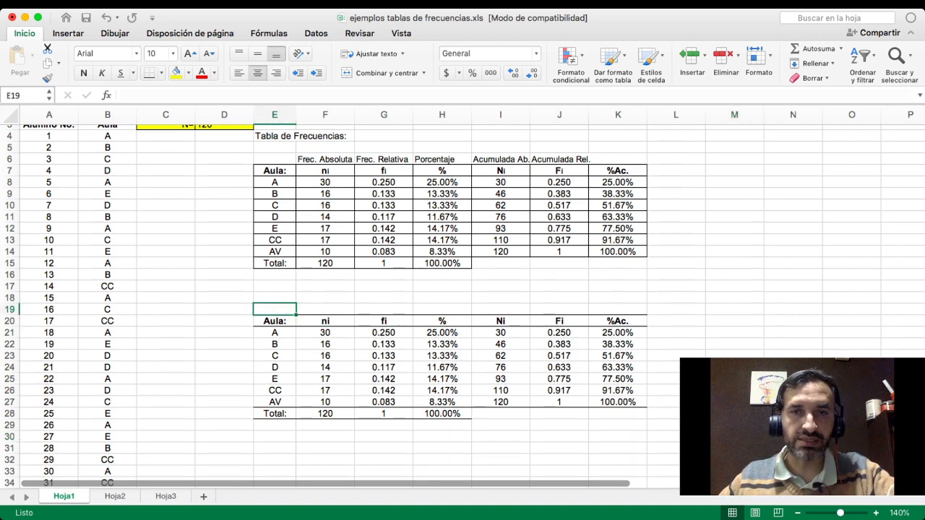
scroll(463, 307, "down", 5)
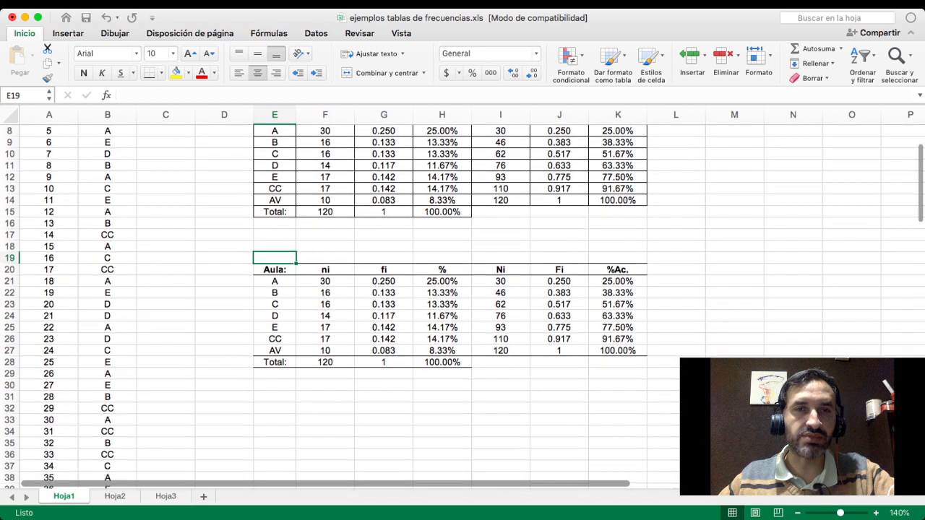
scroll(462, 307, "down", 1)
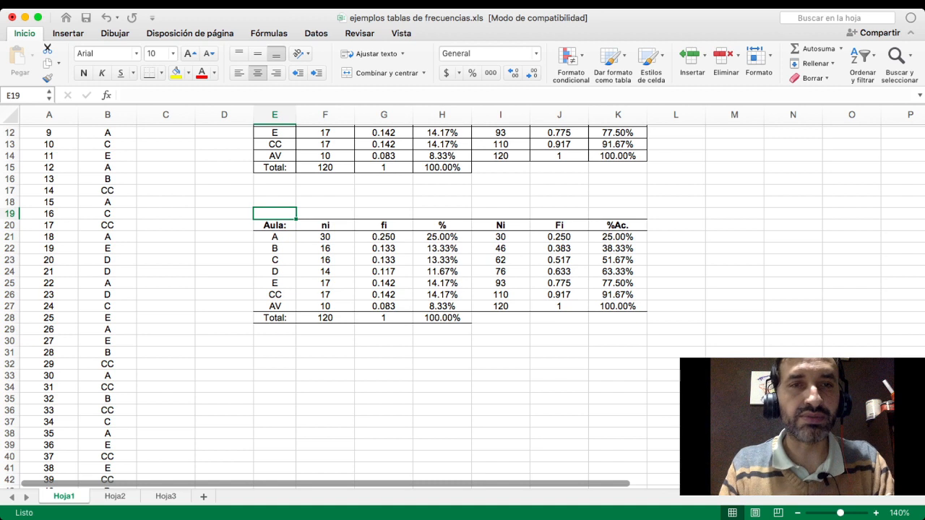
type("Tabla")
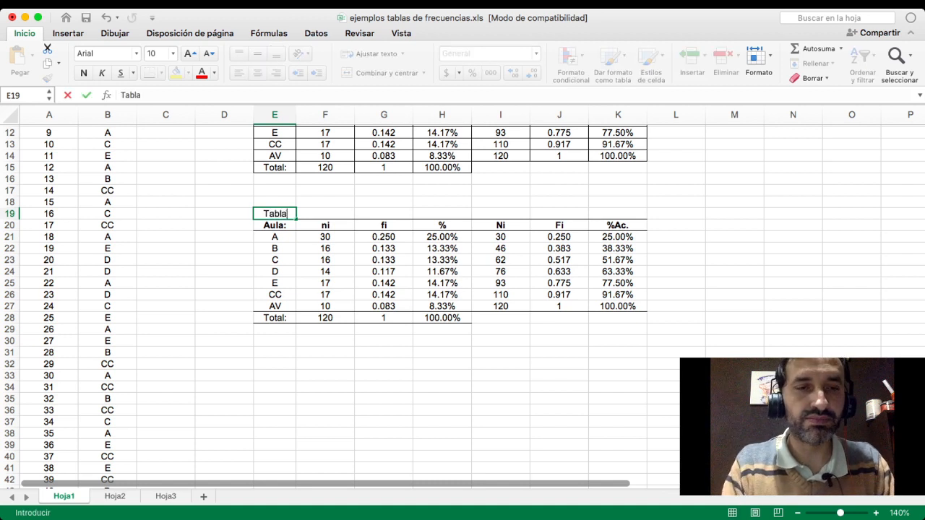
type(" 1.")
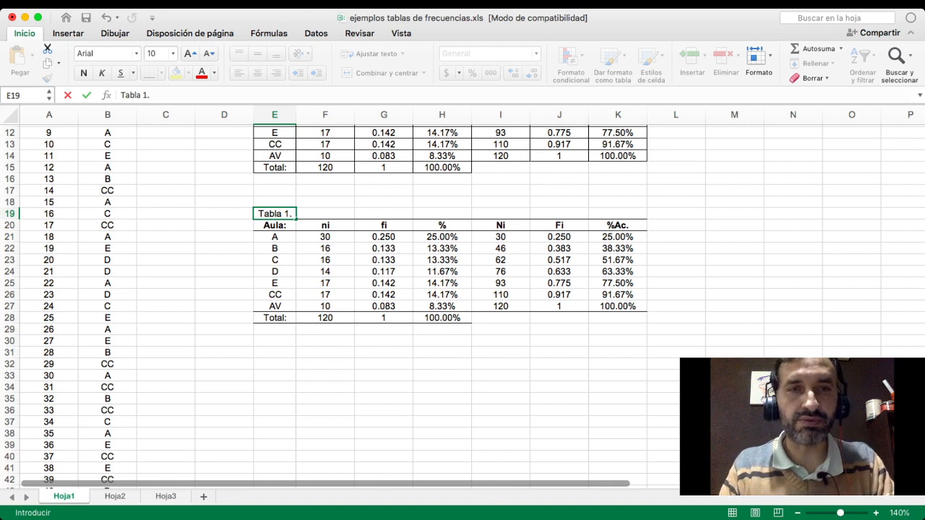
type("Frecuen")
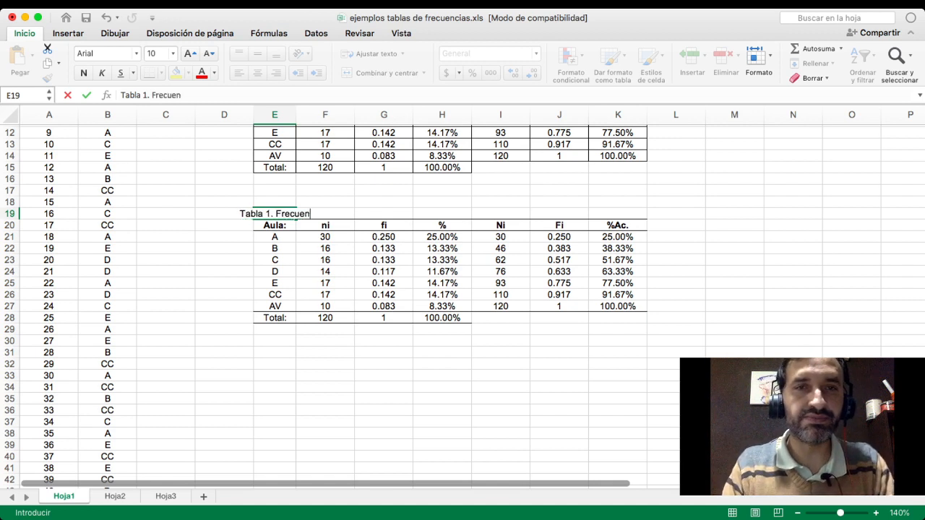
type("cias d")
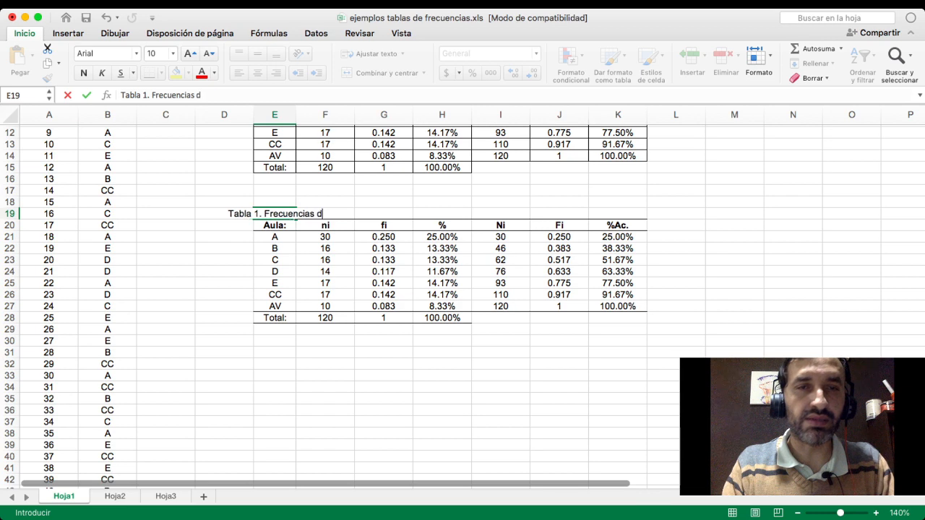
type("e la")
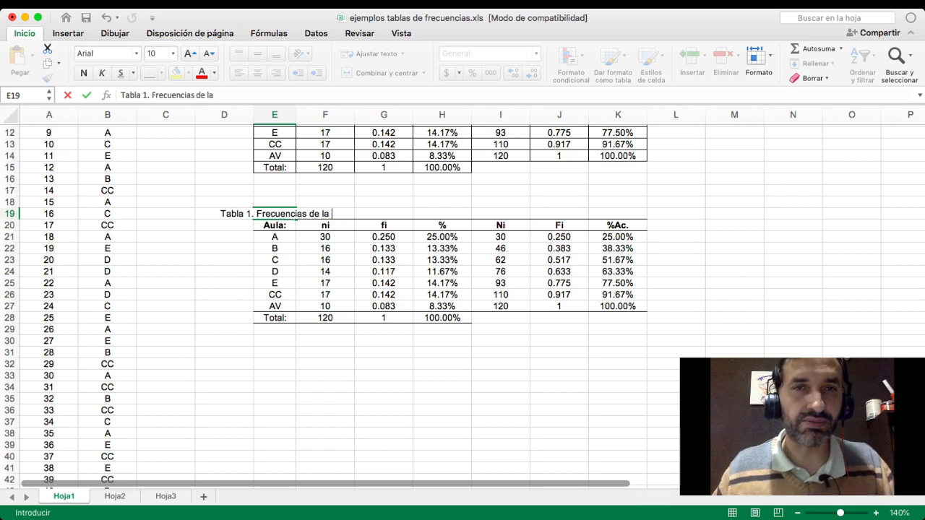
scroll(463, 303, "up", 5)
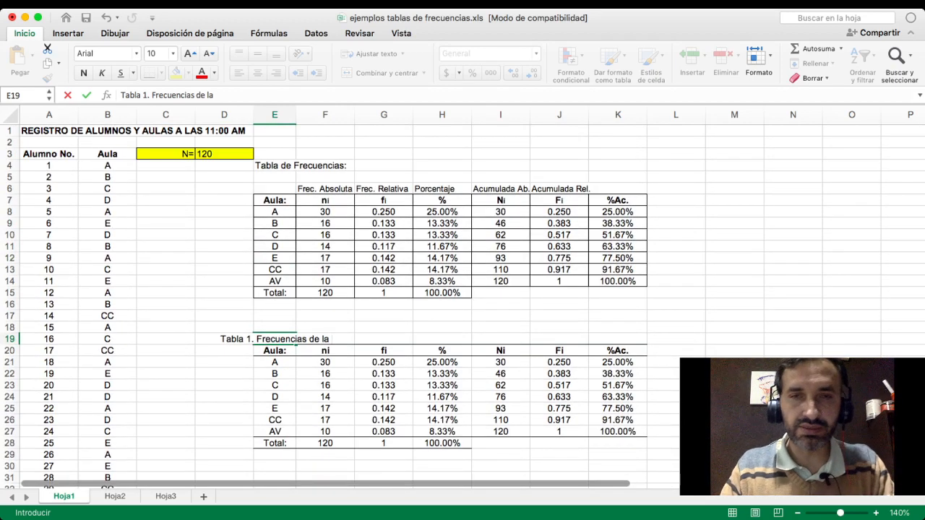
key("BackSpace")
key("BackSpace")
key("BackSpace")
key("BackSpace")
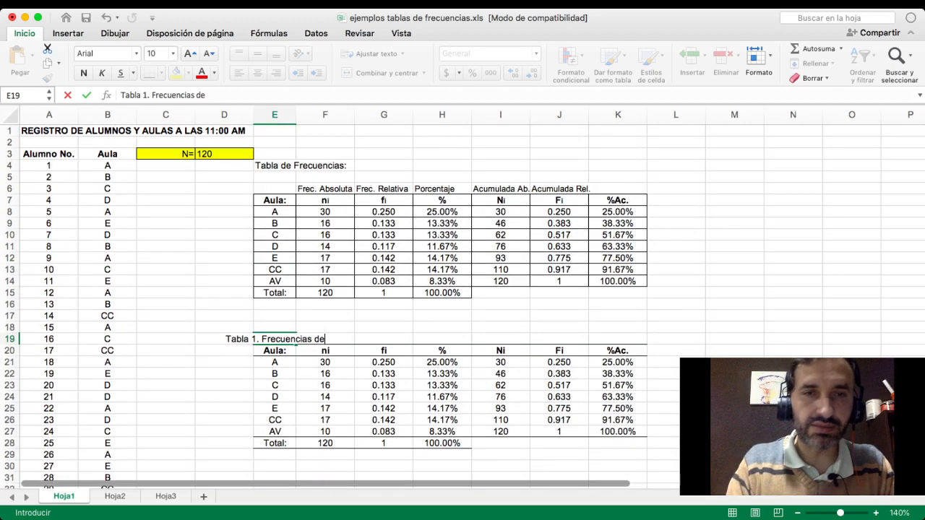
type("l Re")
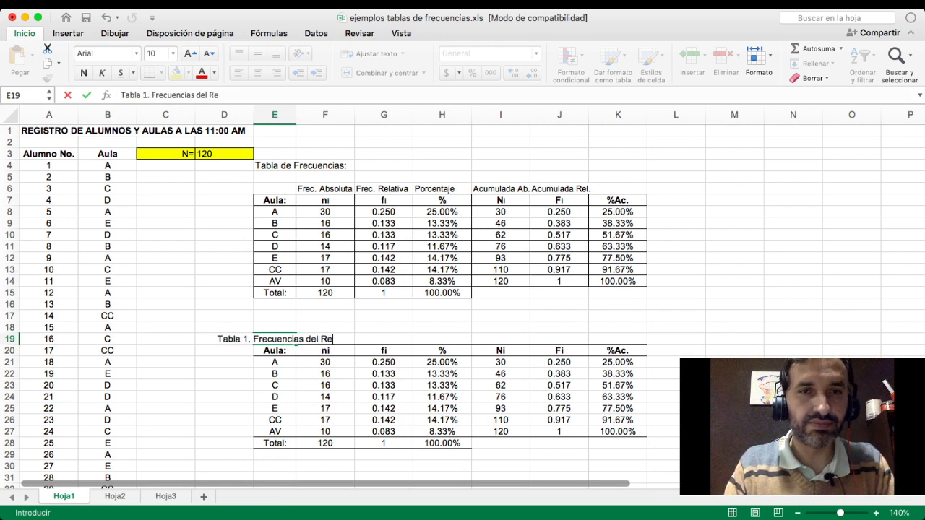
type("gistro ")
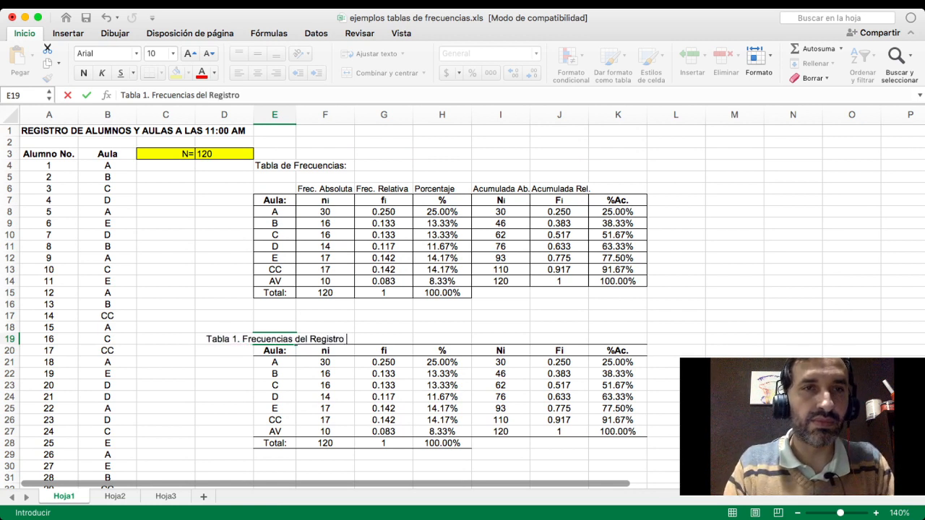
type("de Aulas")
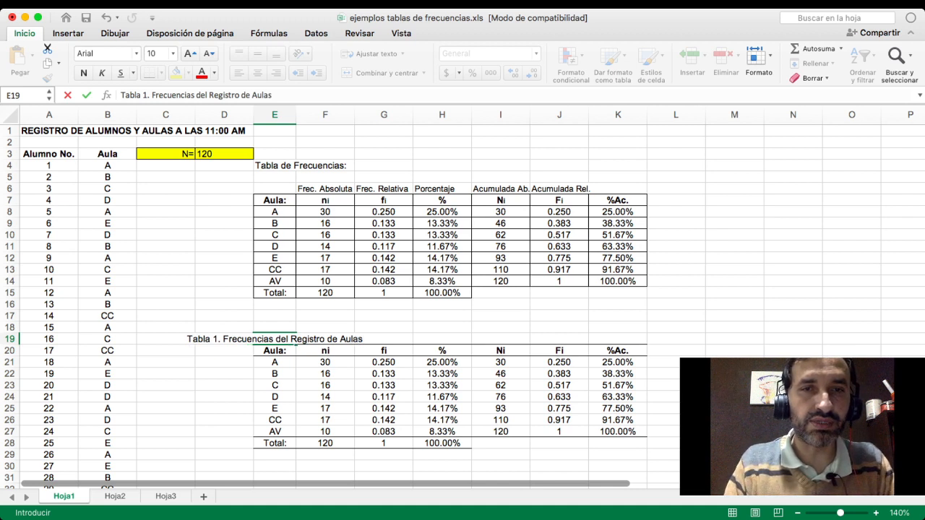
key("BackSpace")
key("BackSpace")
key("BackSpace")
key("BackSpace")
type("lum")
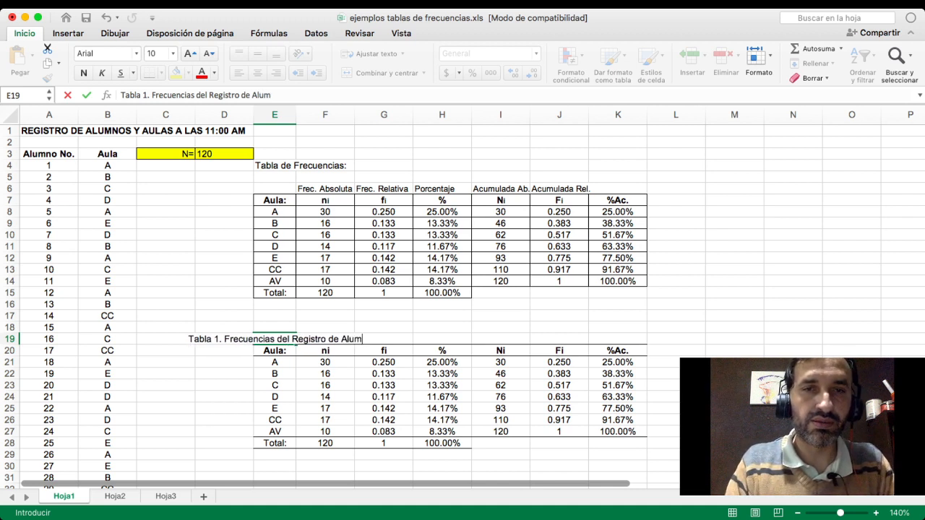
type("nos en las")
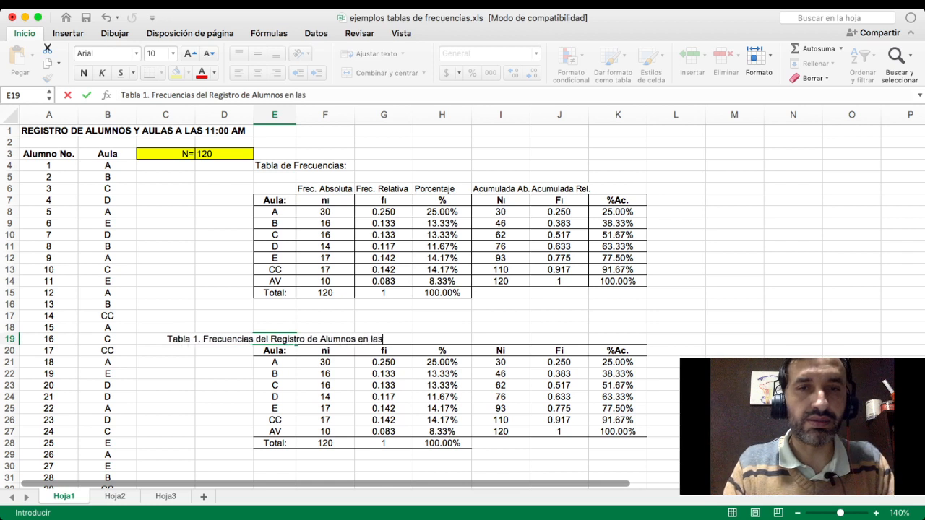
type(" aulas a l")
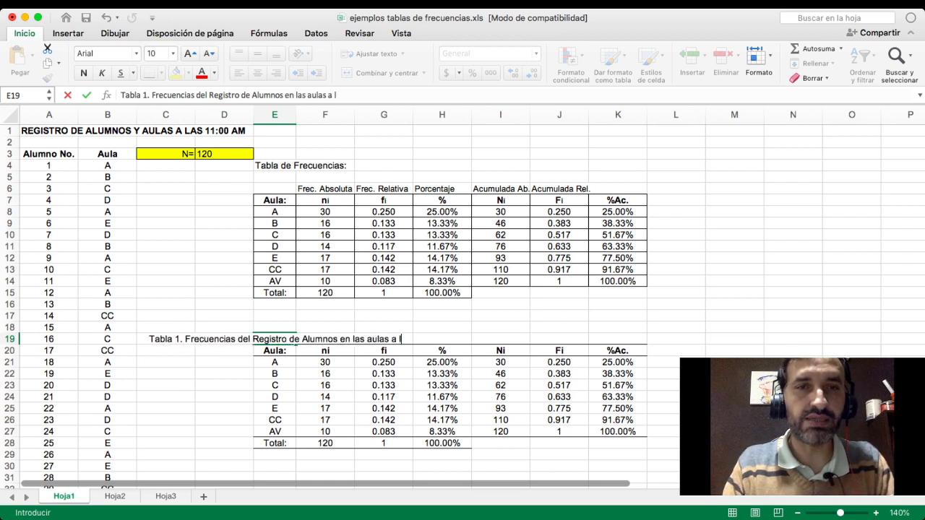
type("as 11:")
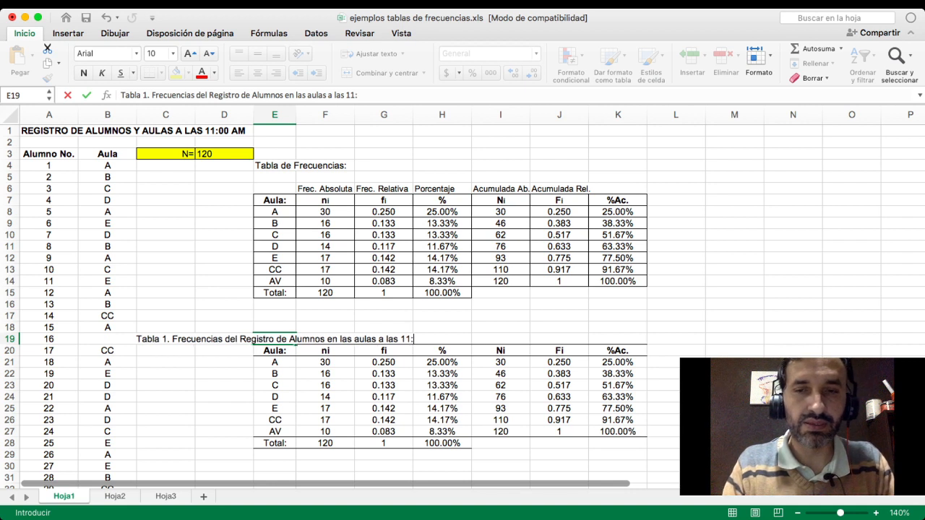
type("00 a")
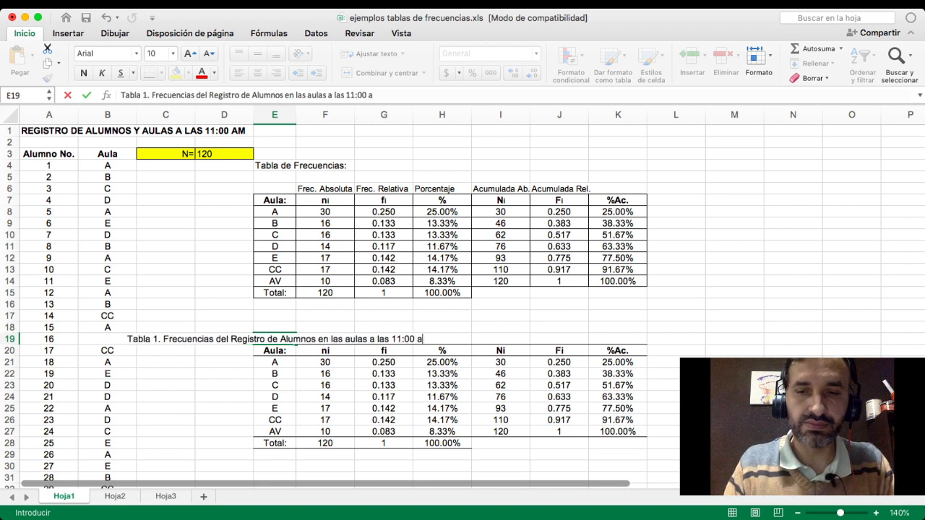
type(".m.")
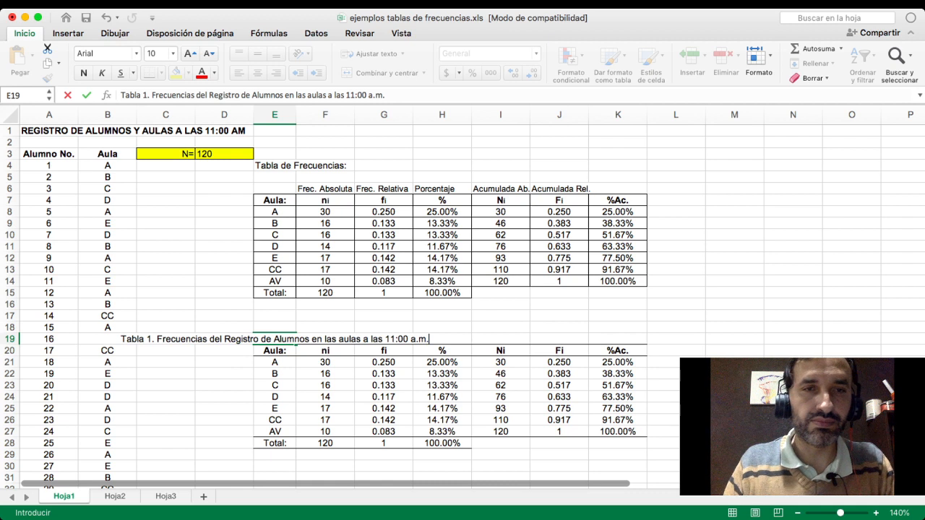
key("Return")
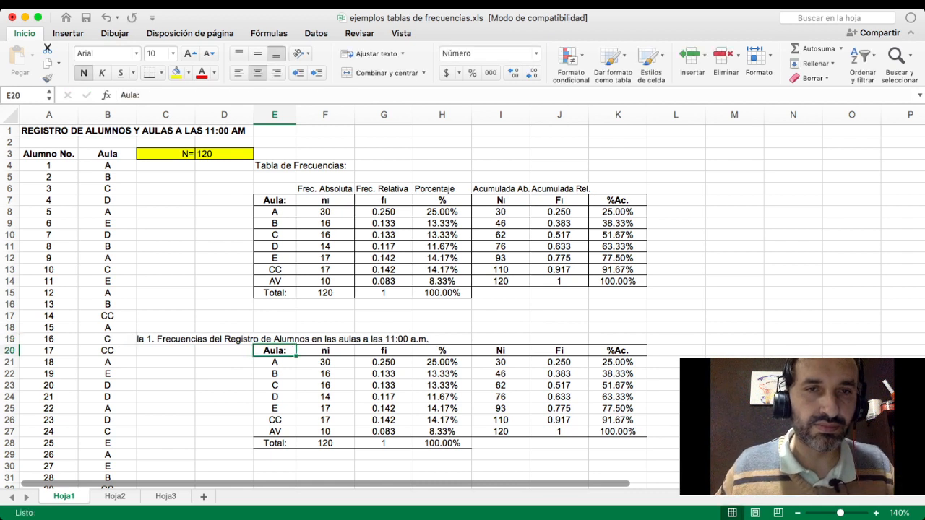
- Left-align the Tabla 1 title in E19 and set it in italics
left_click(274, 339)
left_click(239, 73)
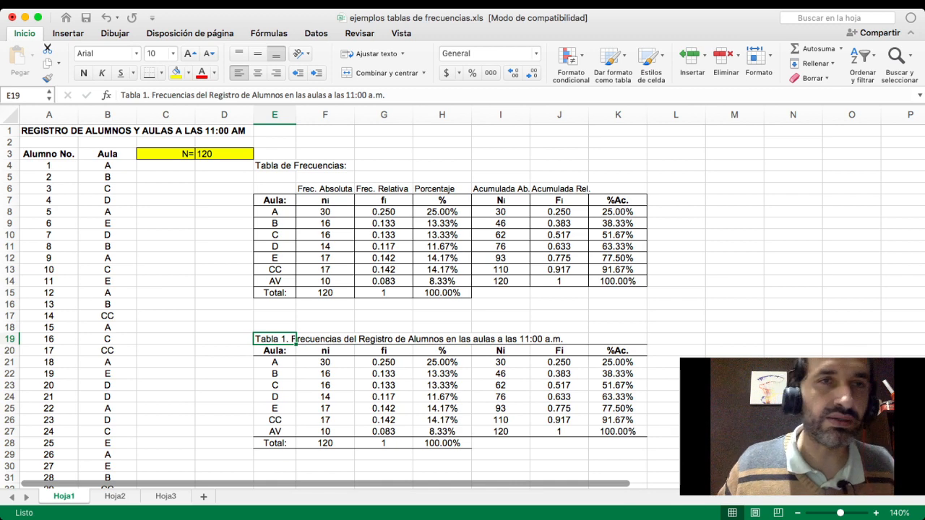
left_click(102, 73)
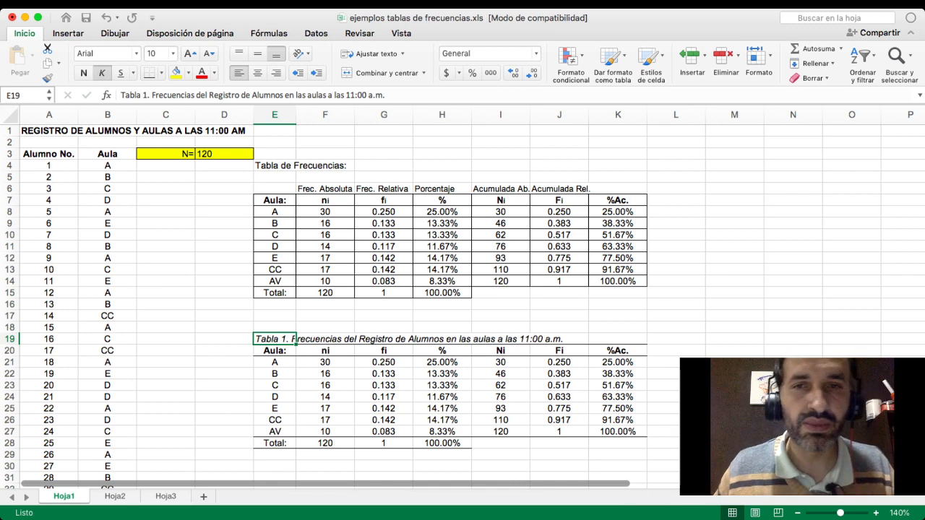
- Enter the source note "Fuente: Base de datos de los alumnos entrevistados en la escuela Fulanito de Tal" in E29 below the copied table
scroll(462, 307, "down", 5)
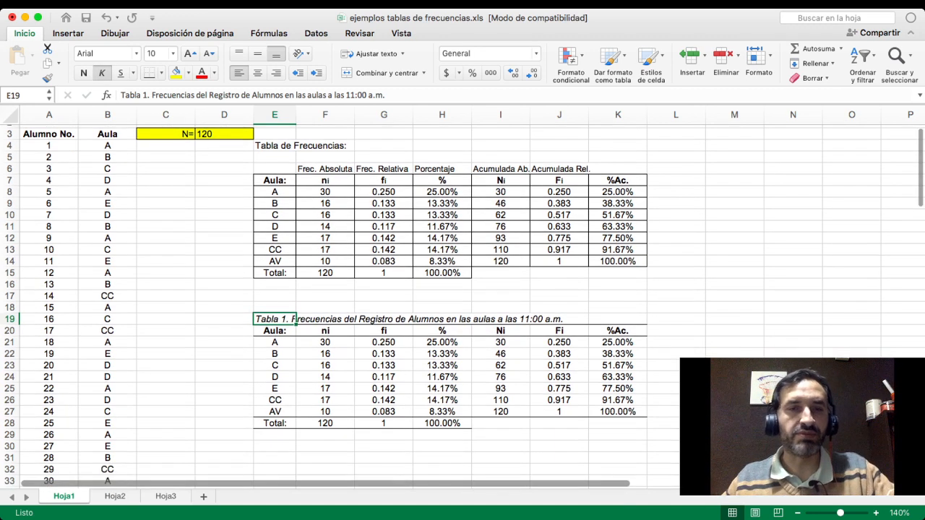
left_click(274, 368)
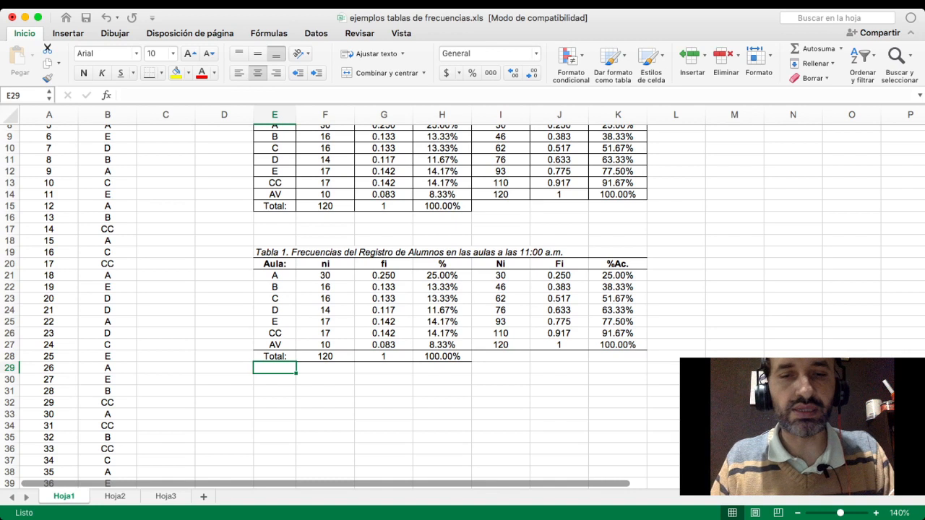
type("Fue")
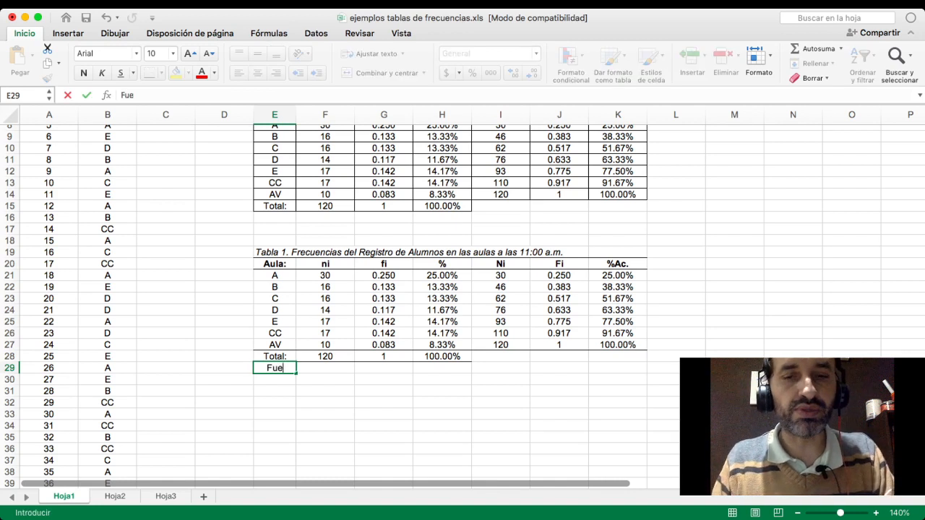
type("nte:")
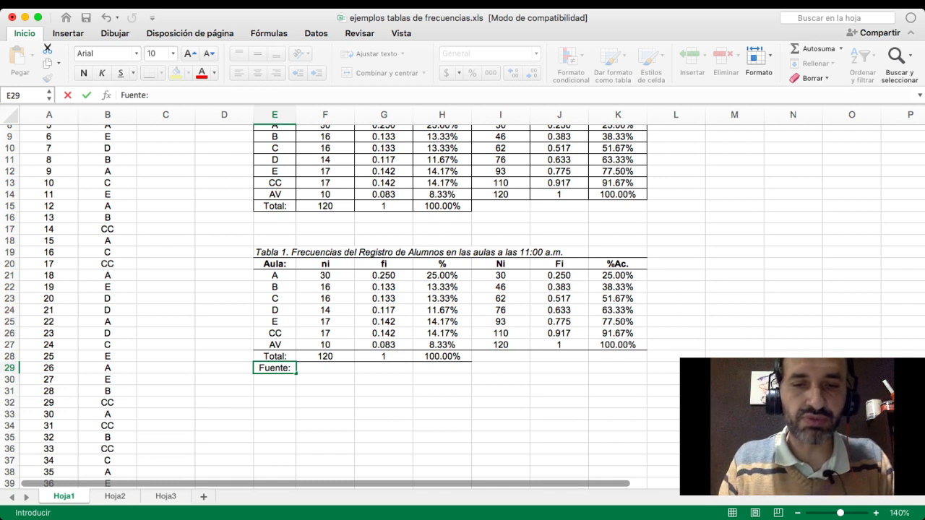
type("Base")
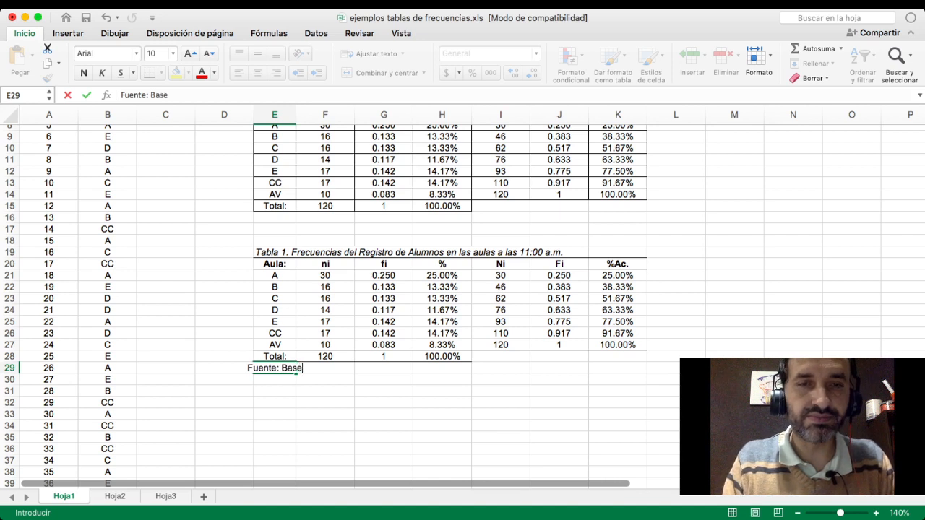
type(" de datos de l")
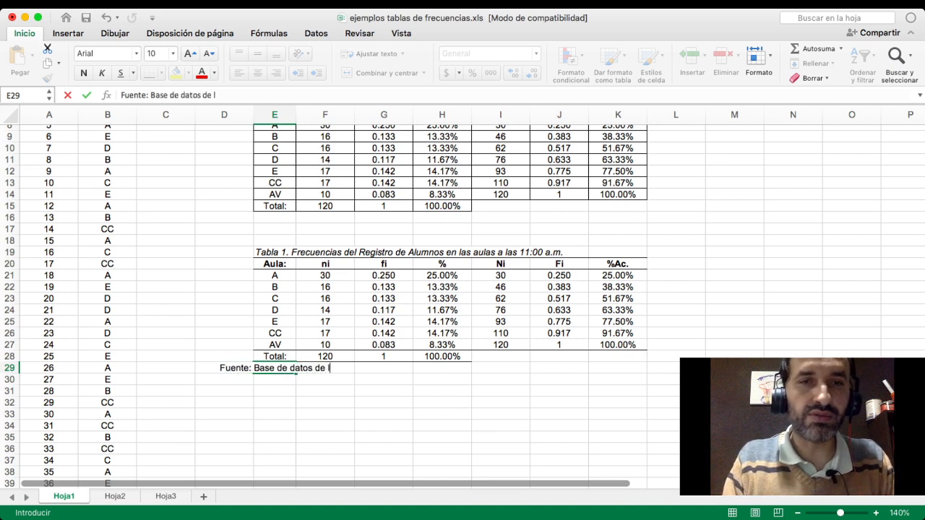
type("os alumnos ")
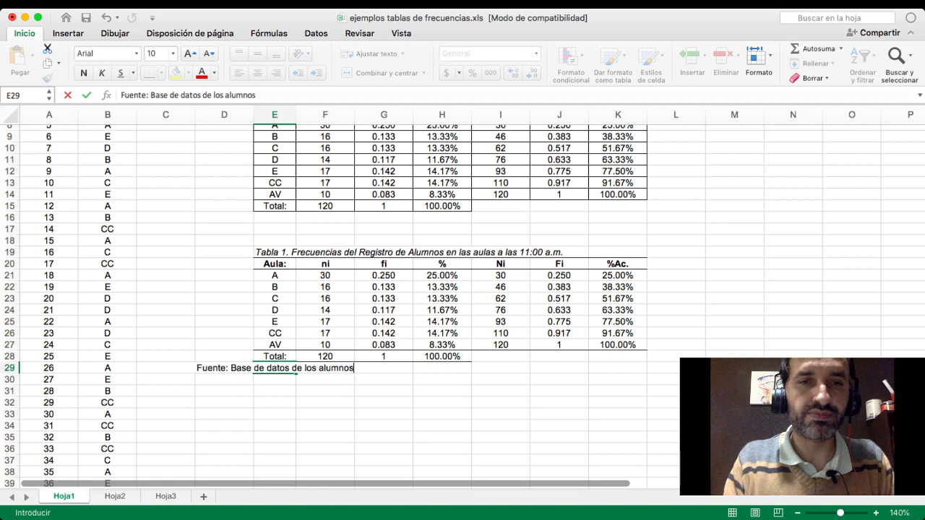
type("entre")
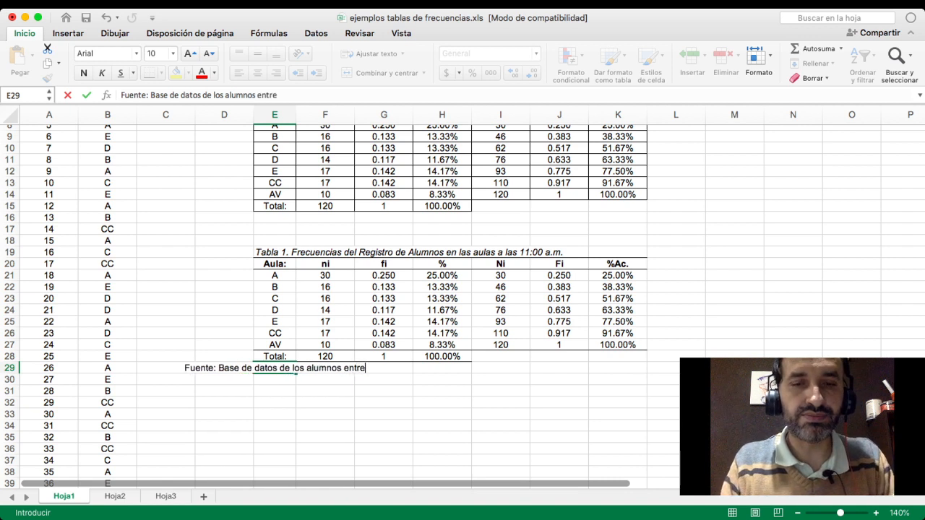
type("vistados ")
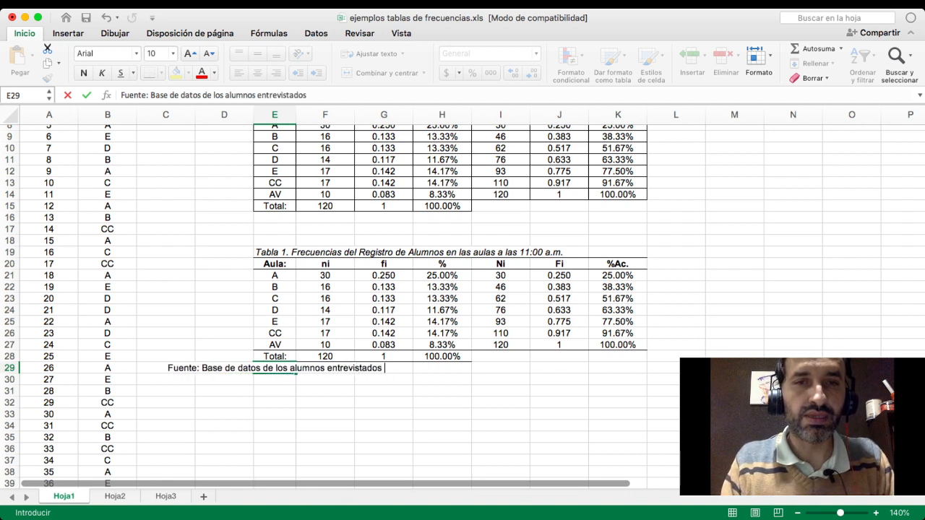
type("en la es")
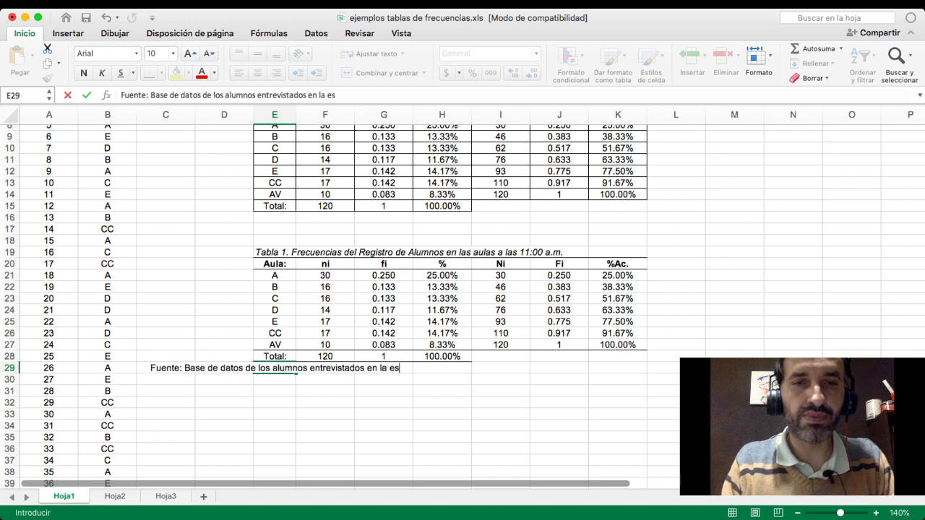
type("cuela Ful")
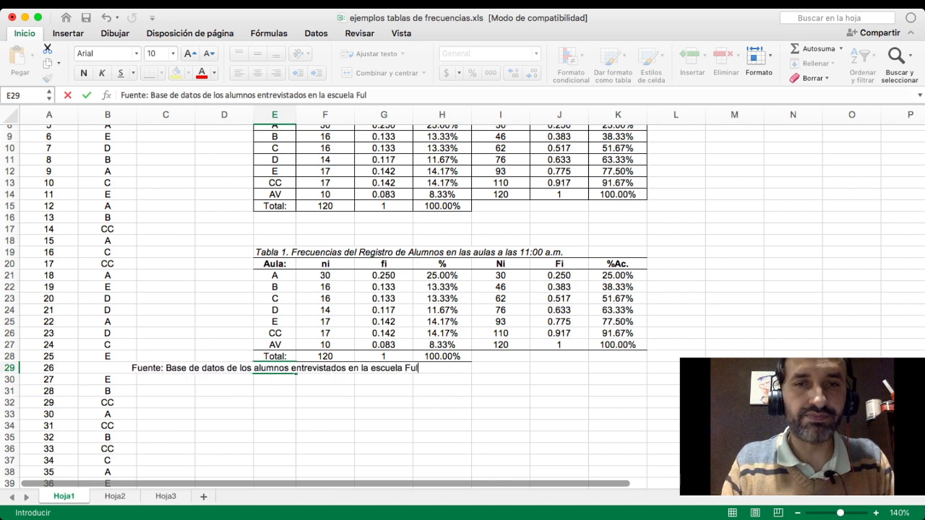
type("anito d")
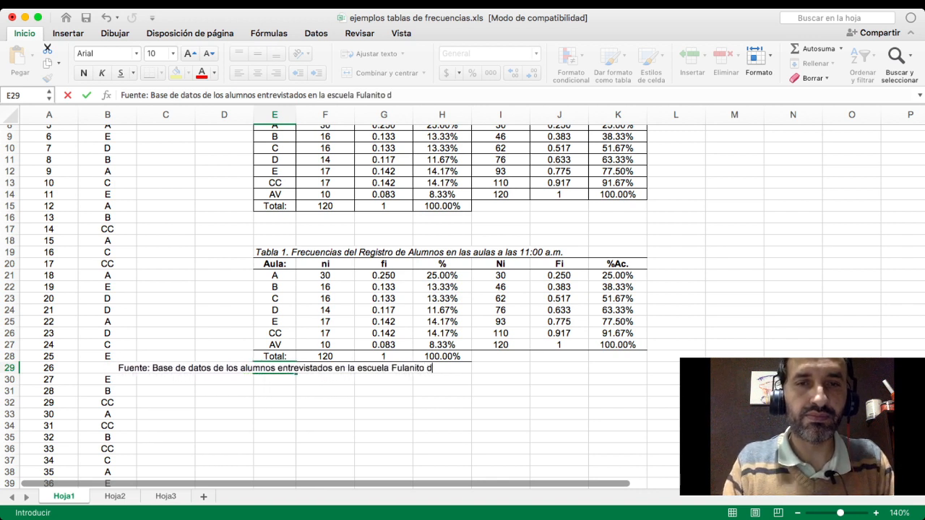
type("e Tal")
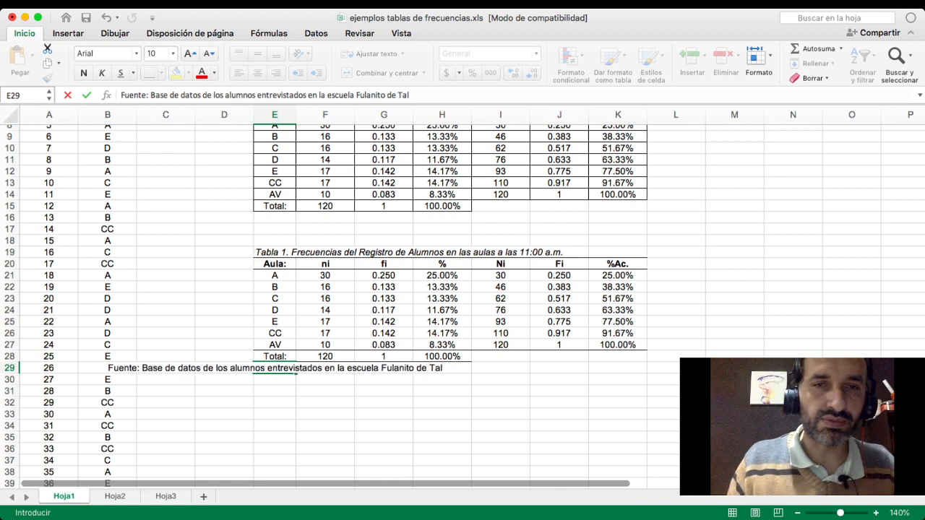
key("Return")
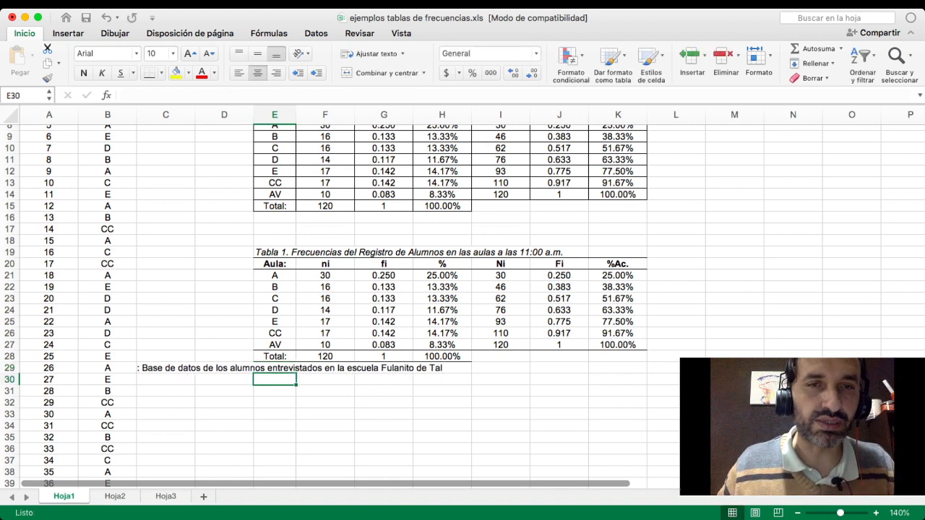
- Left-align the source note in E29 with the edge of the copied table
left_click(256, 368)
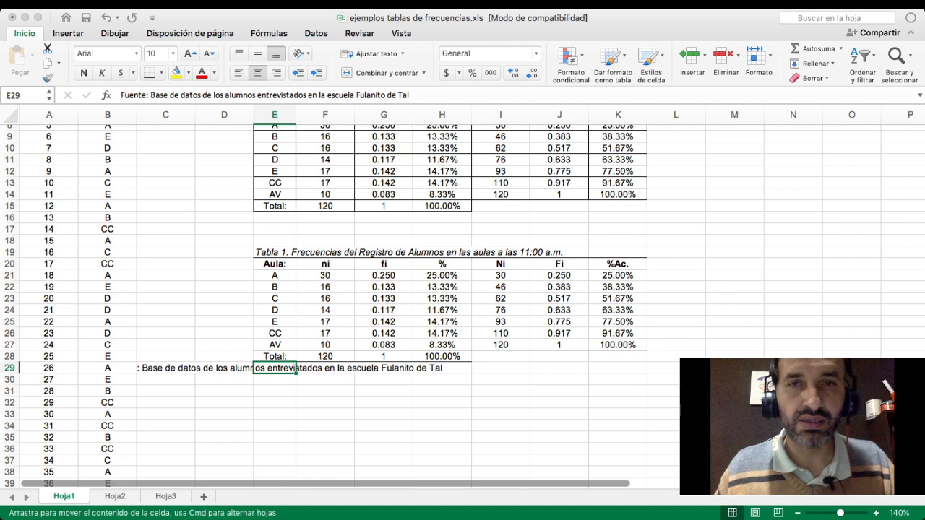
key("Return")
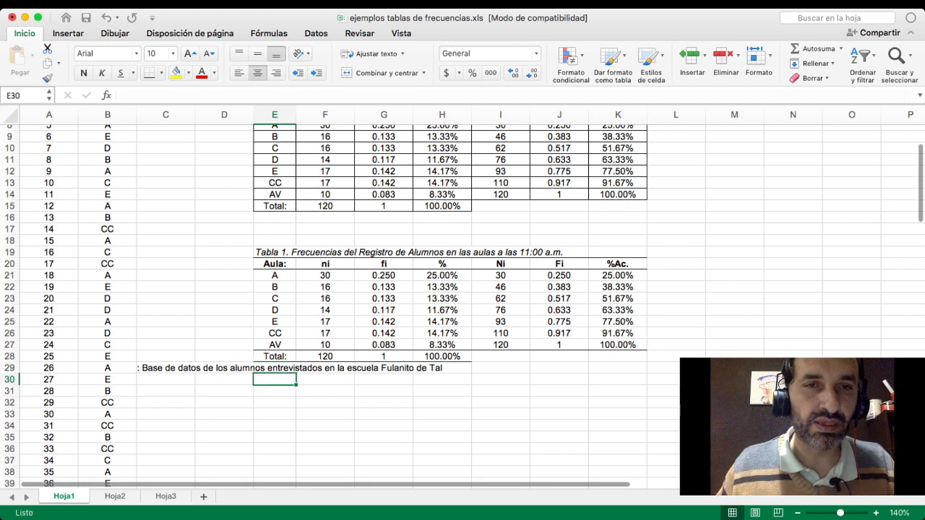
left_click(275, 368)
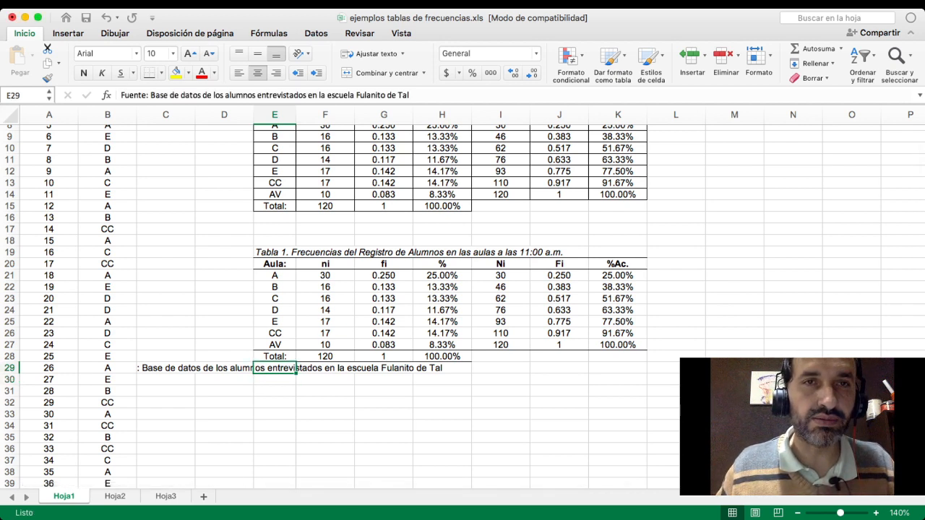
left_click(239, 73)
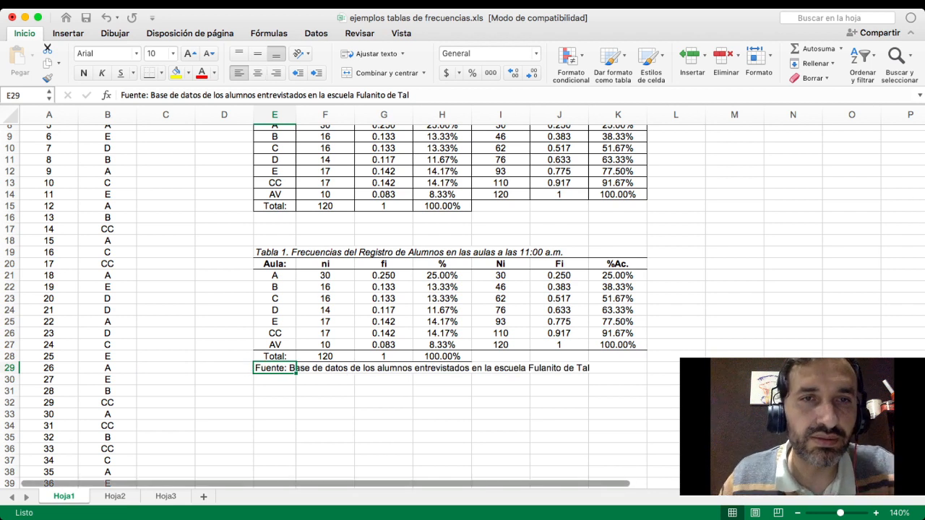
- Set the whole copied table with its title and source note, E19:K29, in Times New Roman at size 11
left_click_drag(275, 252, 618, 368)
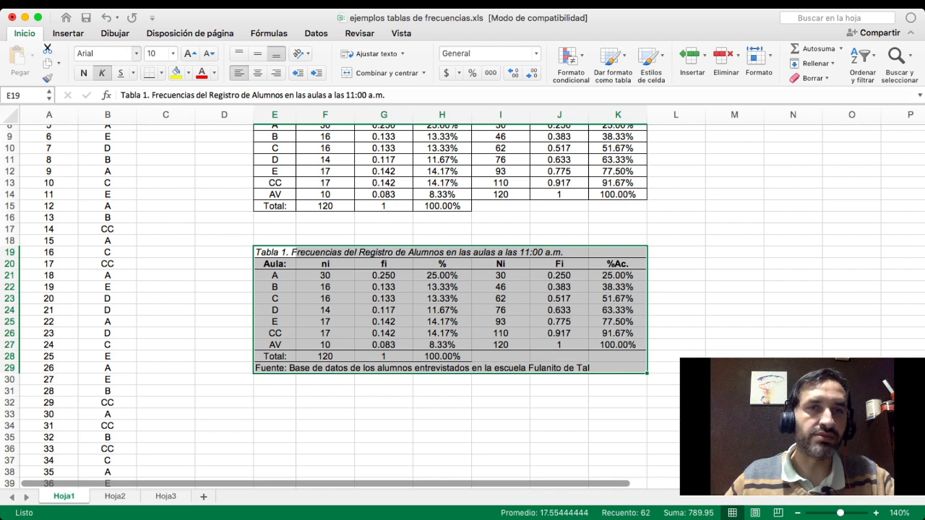
key("Return")
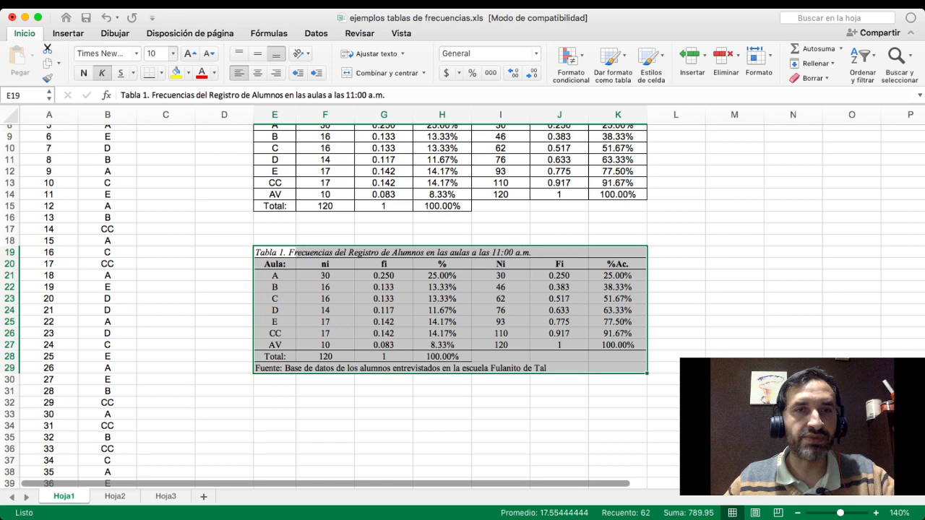
left_click(190, 54)
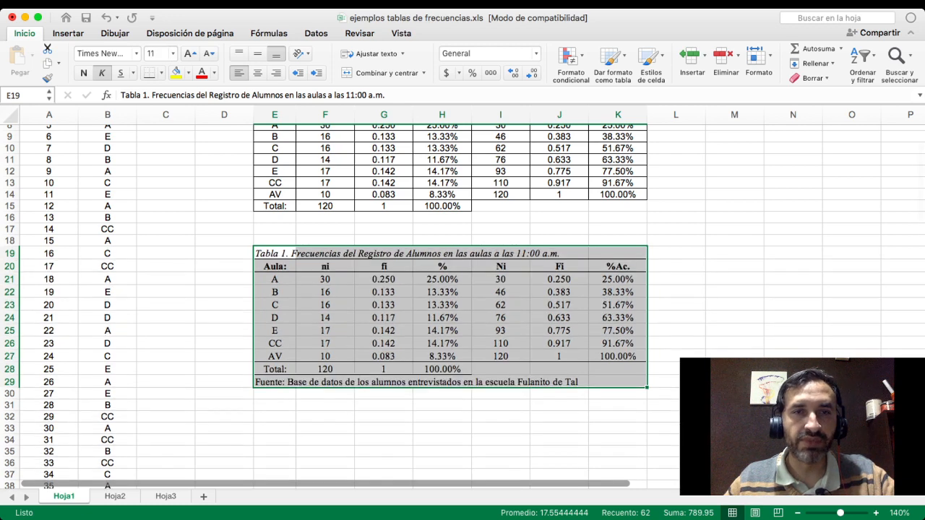
left_click(501, 344)
left_click_drag(275, 254, 618, 382)
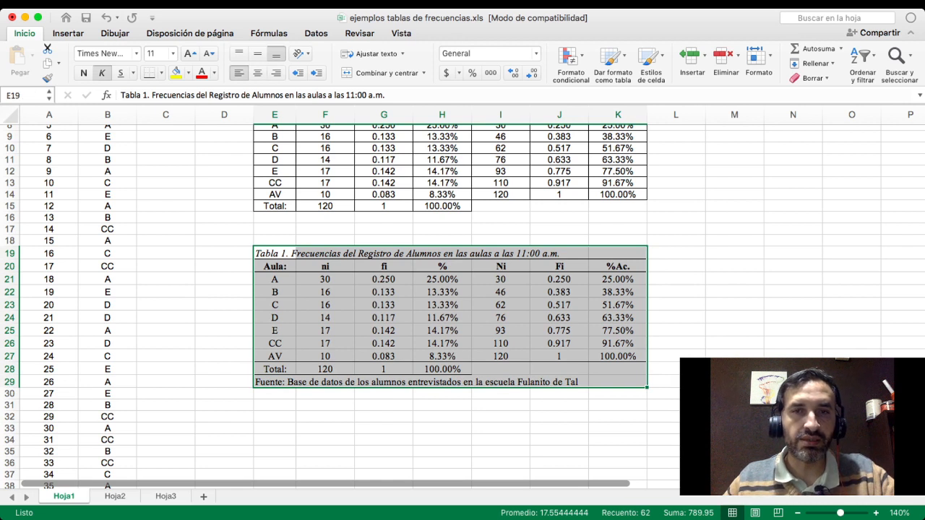
left_click(501, 330)
left_click_drag(275, 253, 618, 381)
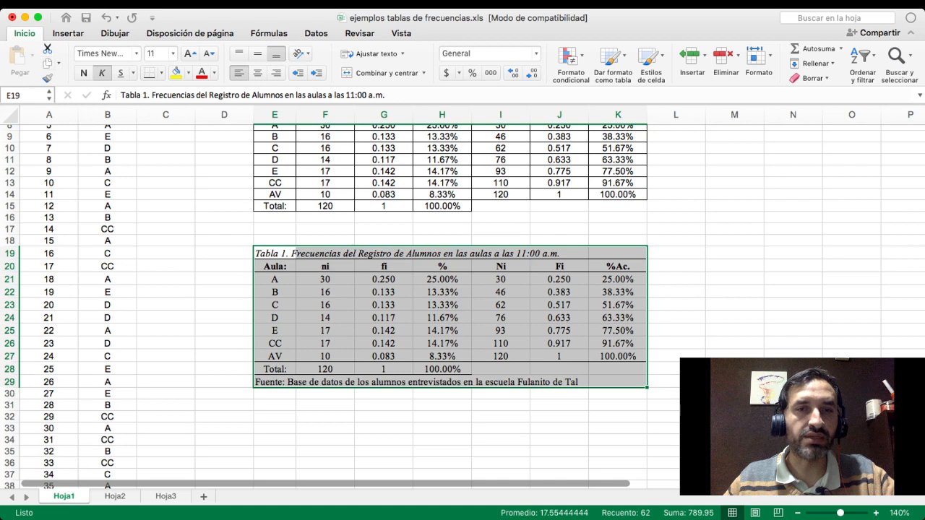
left_click(619, 406)
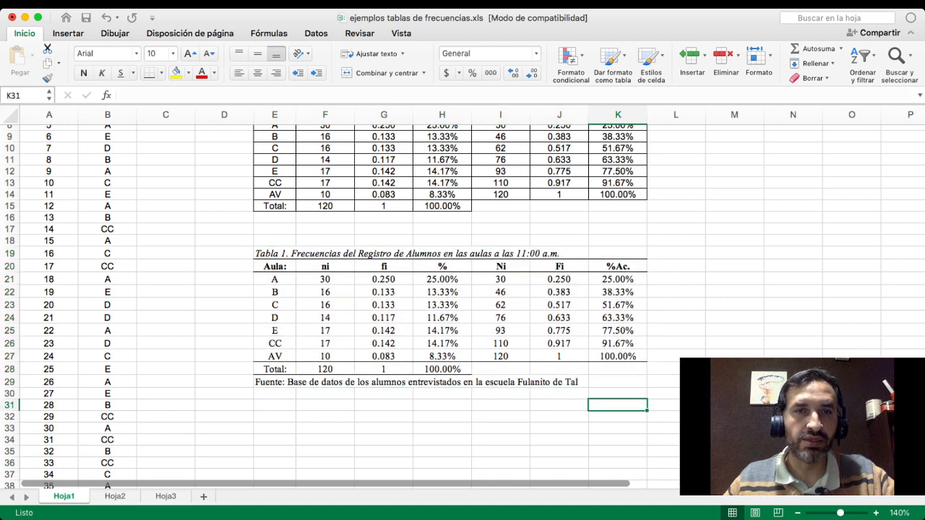
left_click_drag(268, 253, 636, 383)
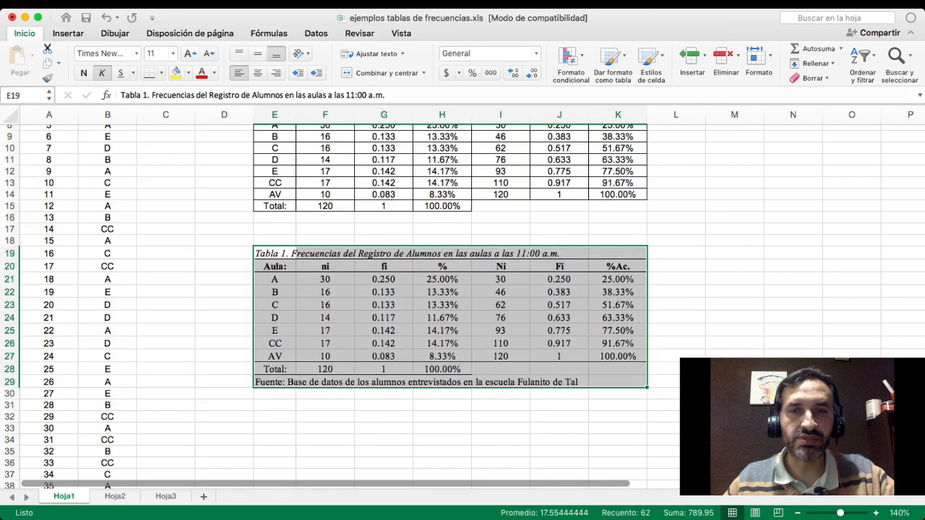
left_click(558, 428)
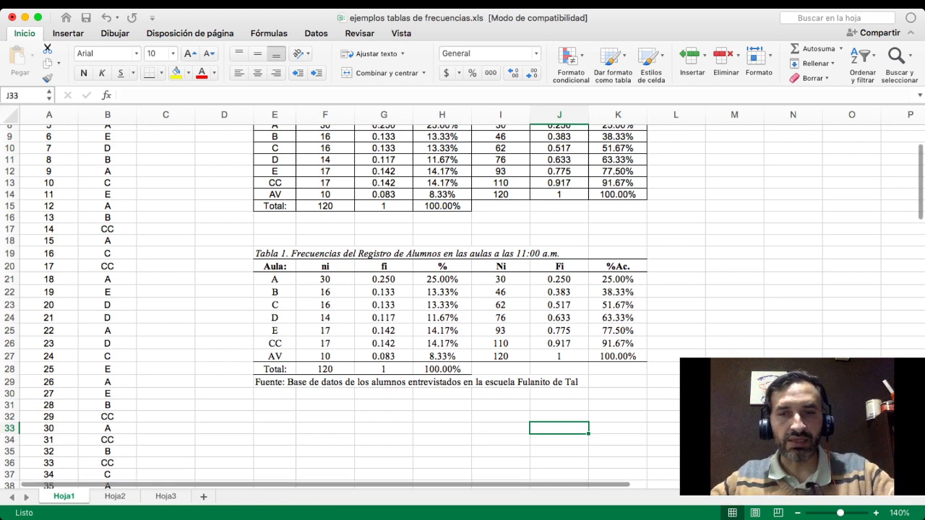
- Switch from the spreadsheet to another open application
key("super+Tab")
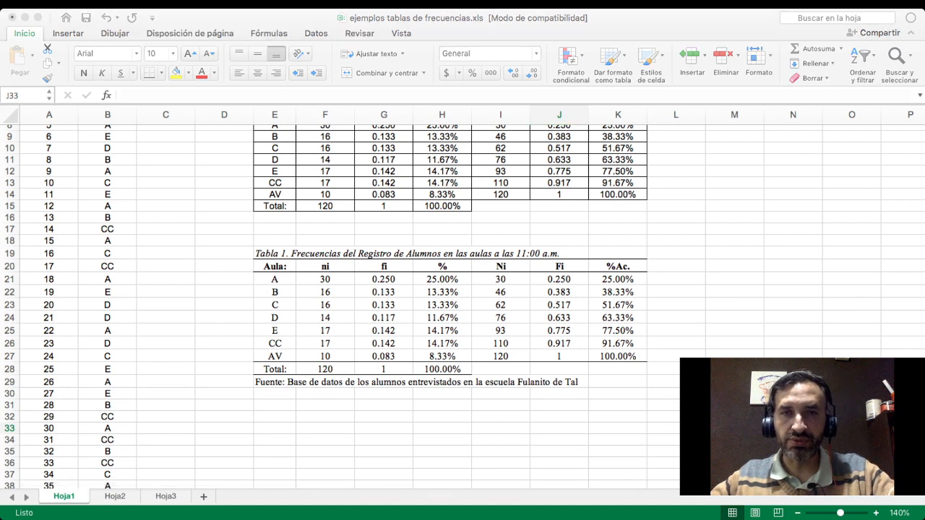